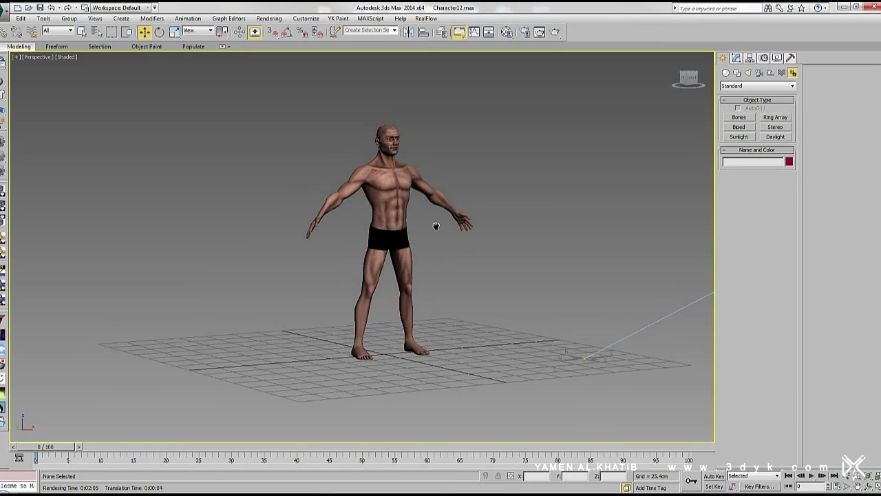
# Build a 188.283 cm reference box beside the character to match its height, then delete it
pyautogui.click(726, 73)
pyautogui.click(739, 117)
pyautogui.moveTo(306, 332); pyautogui.dragTo(252, 348)
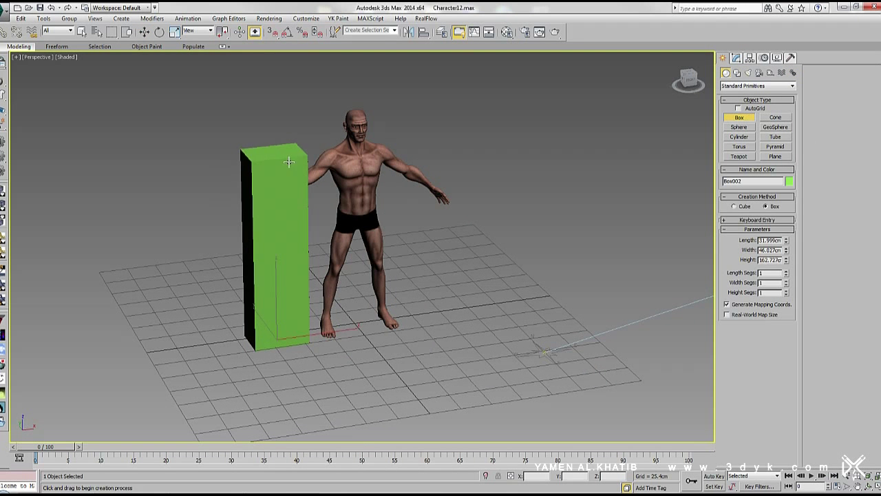
pyautogui.click(302, 139)
pyautogui.press('w')
pyautogui.click(688, 77)
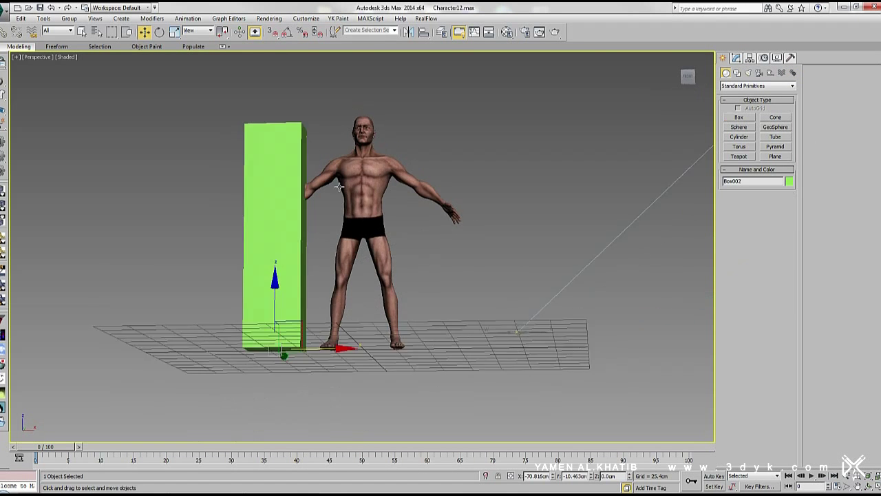
pyautogui.click(736, 58)
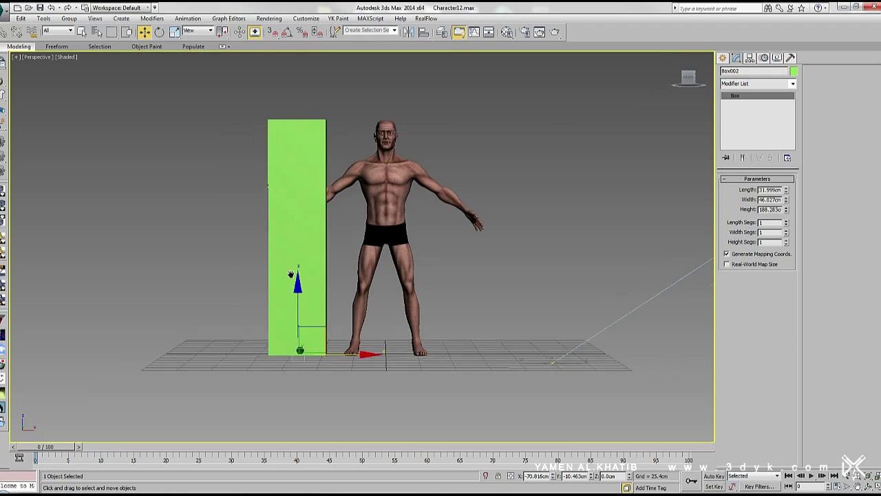
pyautogui.press('Delete')
# Select the character mesh and apply Reset XForm from Utilities
pyautogui.click(380, 183)
pyautogui.scroll(5, 381, 182)
pyautogui.scroll(-5, 381, 182)
pyautogui.click(790, 58)
pyautogui.click(756, 173)
pyautogui.click(736, 58)
pyautogui.click(674, 67)
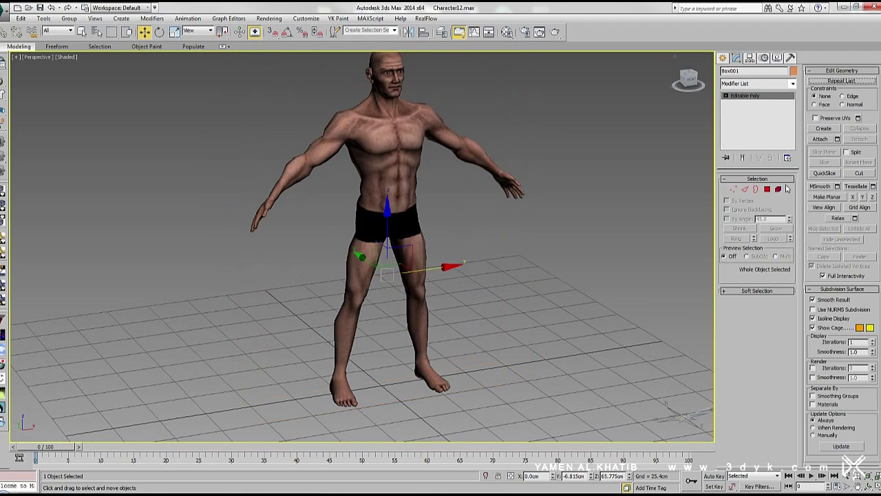
# Add a TurboSmooth modifier to the character
pyautogui.click(757, 83)
pyautogui.scroll(-10, 756, 260)
pyautogui.click(757, 353)
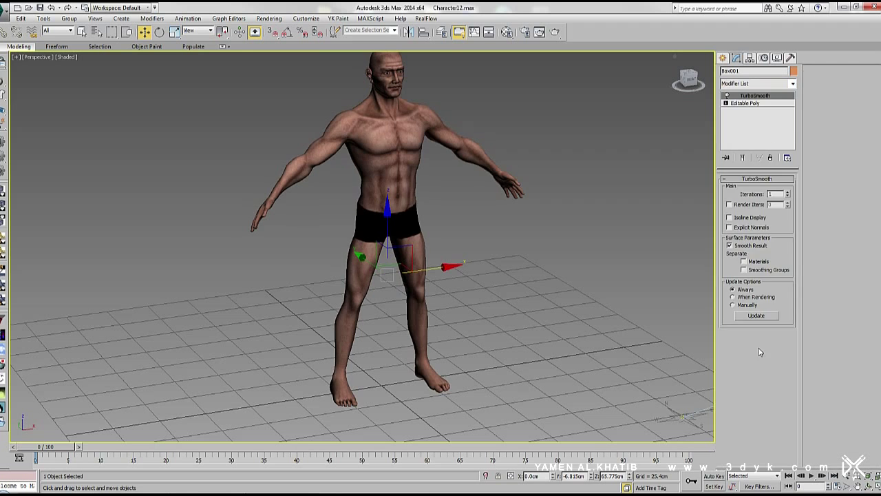
pyautogui.click(496, 260)
# Create a Biped as tall as the character, with the scene shown in wireframe
pyautogui.click(723, 58)
pyautogui.click(793, 72)
pyautogui.click(739, 127)
pyautogui.scroll(-3, 416, 337)
pyautogui.press('F3')
pyautogui.press('w')
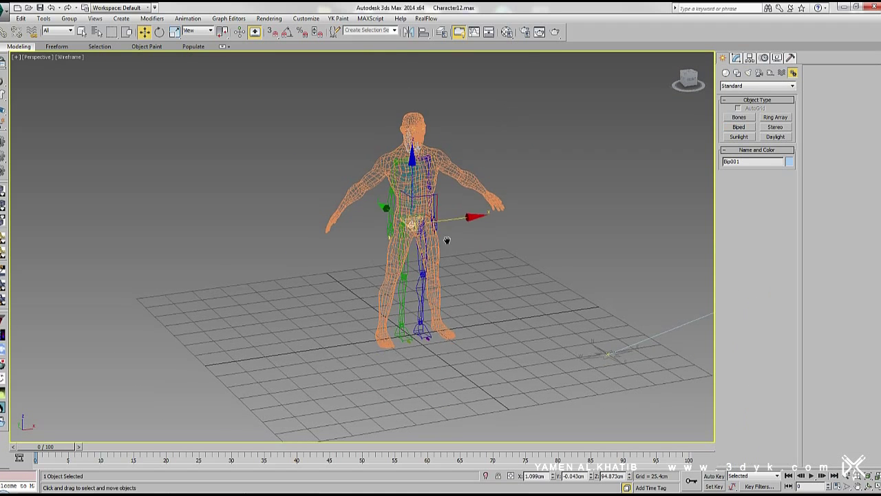
pyautogui.keyDown('alt'); pyautogui.moveTo(446, 241); pyautogui.dragTo(425, 237, button='middle'); pyautogui.keyUp('alt')
pyautogui.click(751, 58)
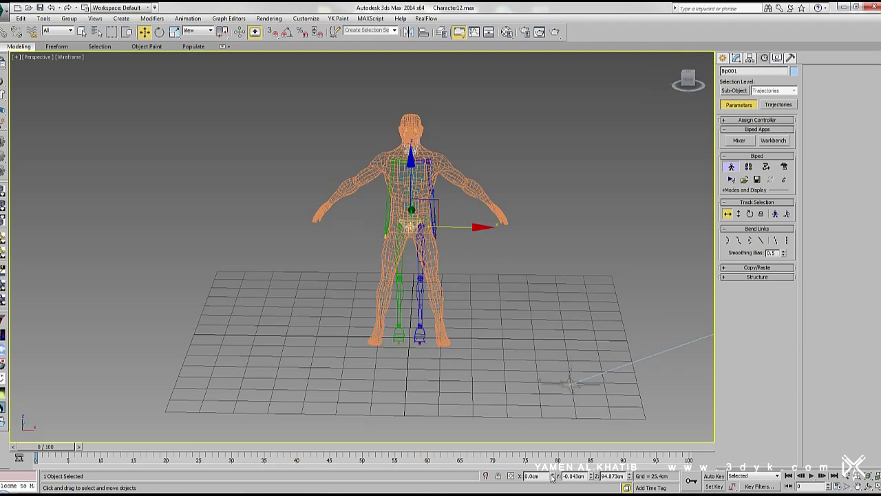
# In Left view, move the biped's pelvis up to the character's hips
pyautogui.press('l')
pyautogui.scroll(5, 412, 235)
pyautogui.scroll(-1, 413, 231)
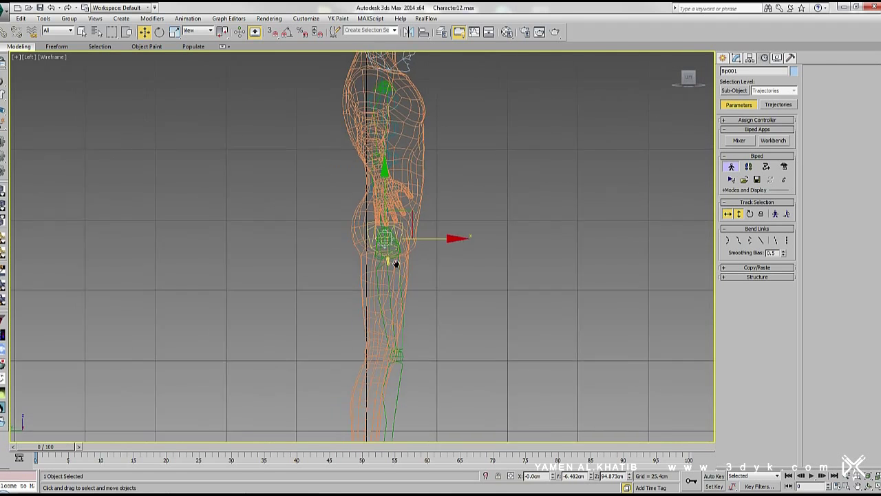
pyautogui.scroll(-5, 413, 229)
pyautogui.scroll(5, 420, 206)
pyautogui.moveTo(420, 207); pyautogui.dragTo(423, 266, button='middle')
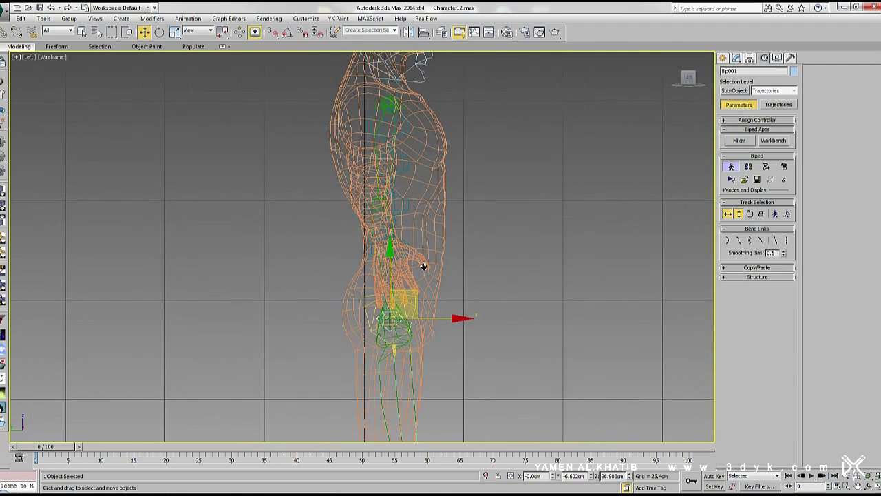
pyautogui.click(504, 238)
pyautogui.click(777, 58)
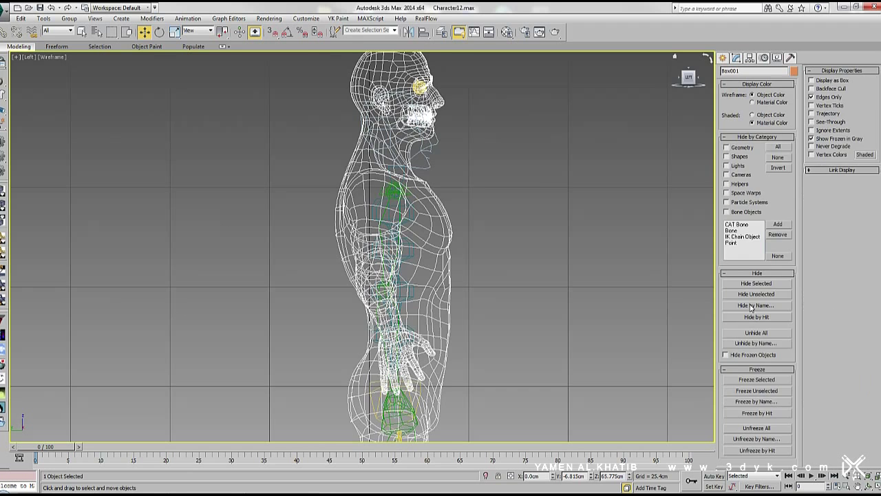
# Using Local coordinates, scale the spine, neck and head bones to fit the torso and head, height 188.213
pyautogui.click(765, 57)
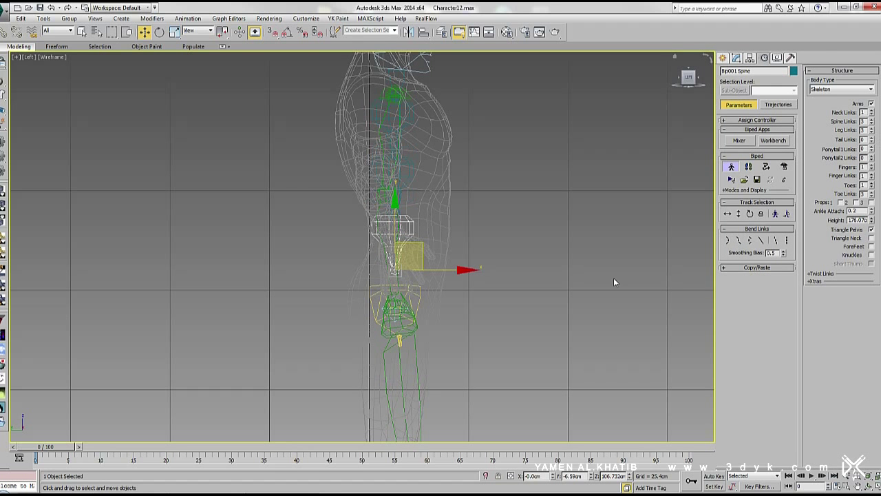
pyautogui.moveTo(450, 284); pyautogui.dragTo(477, 271, button='middle')
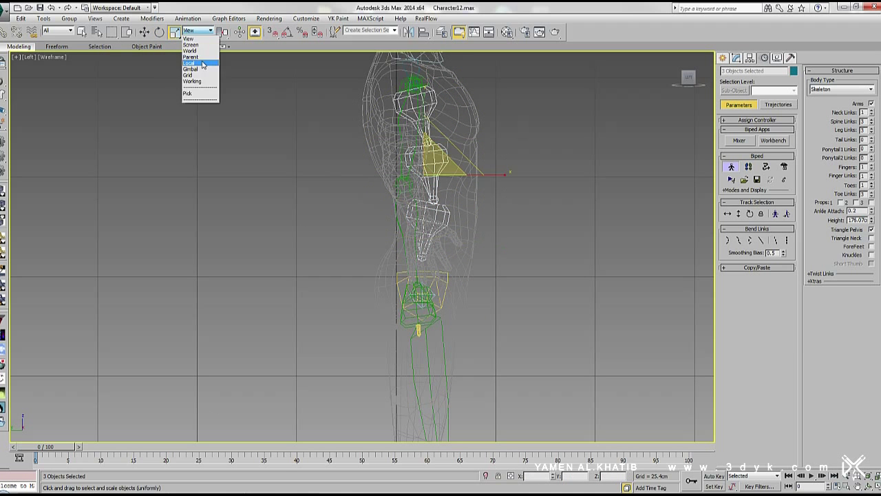
pyautogui.click(203, 64)
pyautogui.moveTo(437, 99); pyautogui.dragTo(435, 231, button='middle')
pyautogui.click(399, 144)
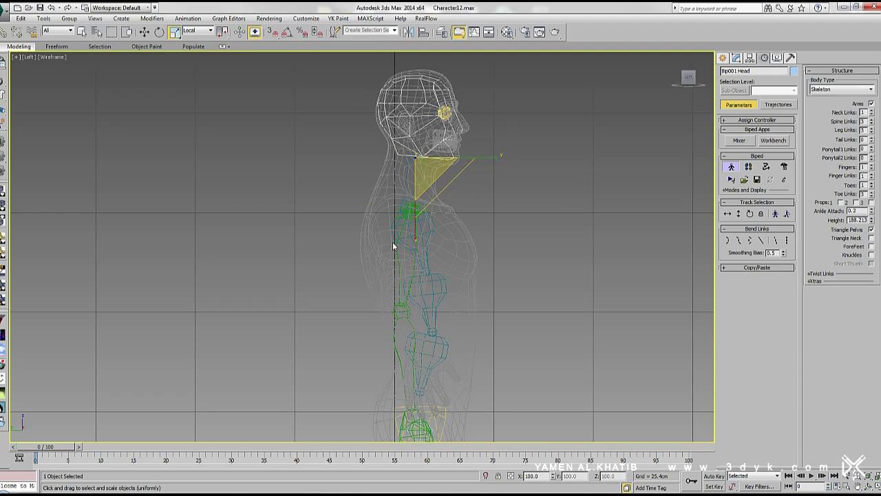
# In Front view, scale and rotate the right clavicle, upper arm and forearm to follow the arm mesh
pyautogui.press('f')
pyautogui.click(418, 246)
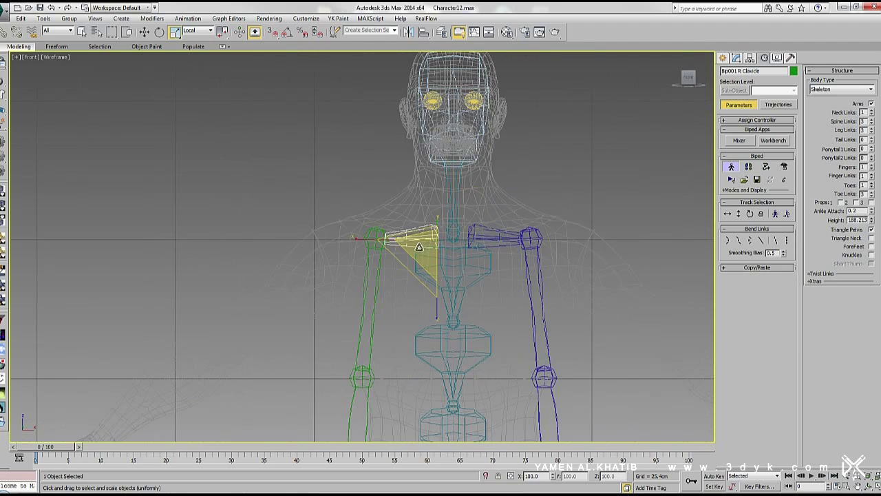
pyautogui.press('pagedown')
pyautogui.scroll(-2, 417, 158)
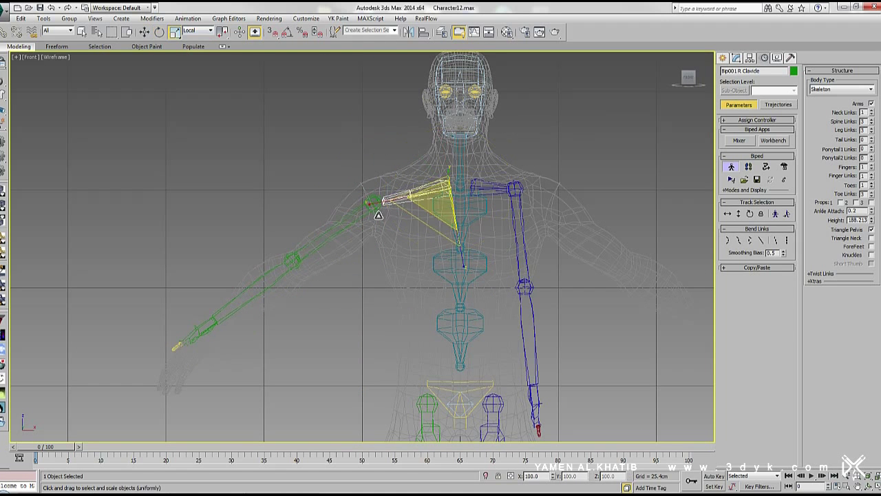
pyautogui.scroll(5, 392, 150)
pyautogui.press('pagedown')
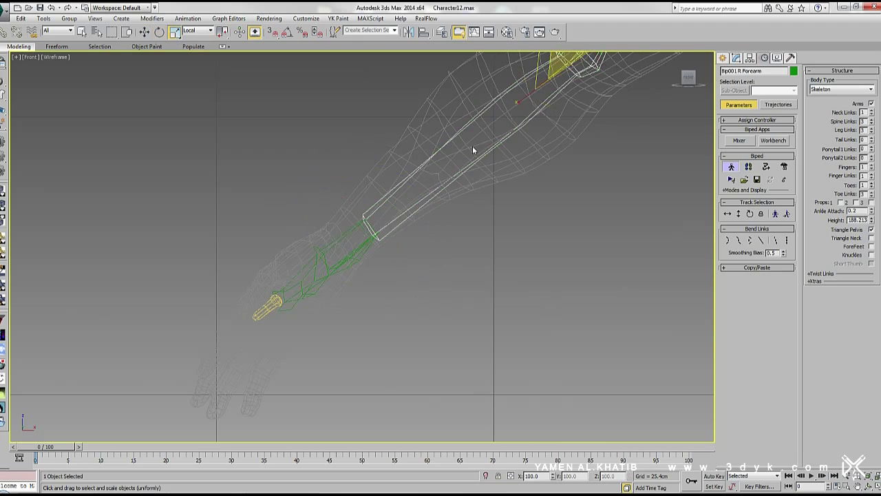
pyautogui.press('r')
pyautogui.press('pagedown')
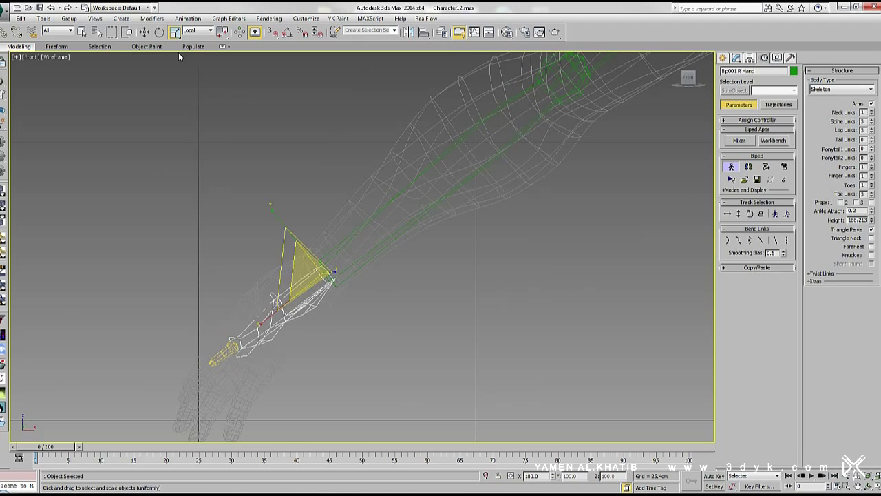
pyautogui.press('e')
pyautogui.scroll(3, 331, 170)
pyautogui.press('r')
pyautogui.scroll(-2, 486, 165)
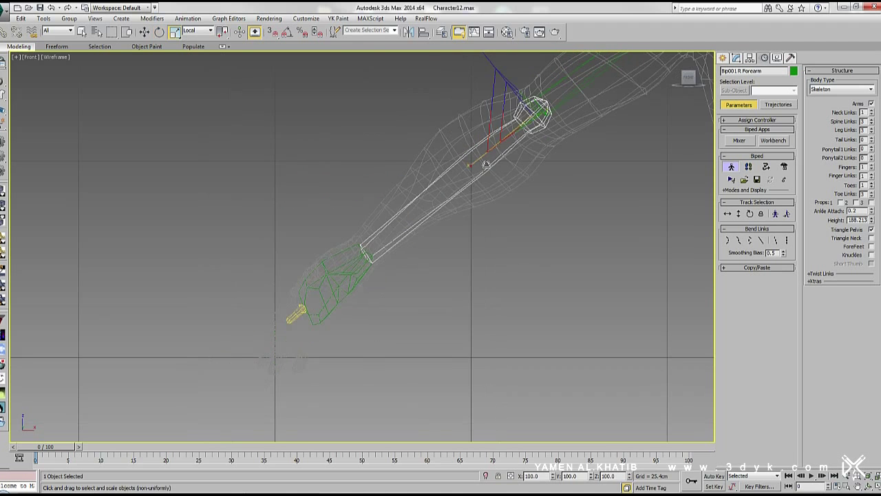
pyautogui.press('pagedown')
pyautogui.press('e')
# In Perspective, refine the right upper arm, forearm and hand so they end at the character's hand
pyautogui.press('p')
pyautogui.moveTo(417, 204)
pyautogui.keyDown('alt'); pyautogui.mouseDown(button='middle')
pyautogui.moveTo(531, 331)
pyautogui.moveTo(625, 355)
pyautogui.mouseUp(button='middle'); pyautogui.keyUp('alt')
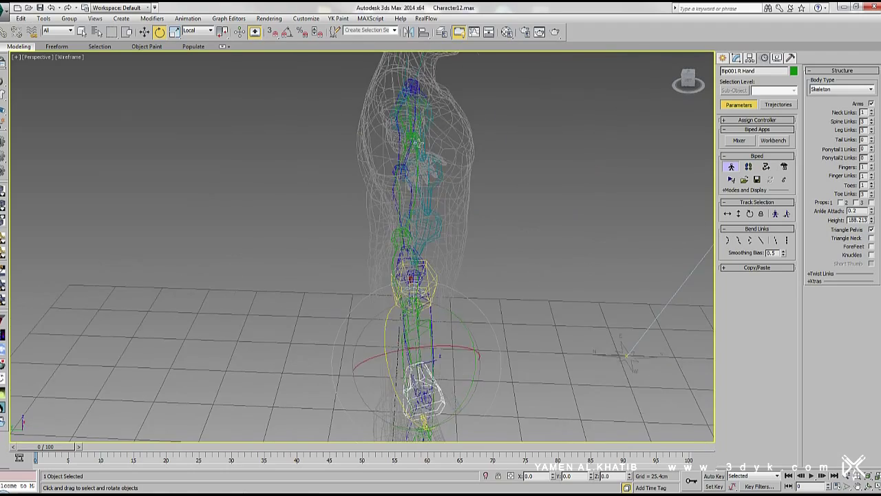
pyautogui.moveTo(430, 135)
pyautogui.keyDown('alt'); pyautogui.mouseDown(button='middle')
pyautogui.moveTo(448, 227)
pyautogui.moveTo(458, 183)
pyautogui.moveTo(413, 207)
pyautogui.moveTo(442, 245)
pyautogui.moveTo(515, 150)
pyautogui.mouseUp(button='middle'); pyautogui.keyUp('alt')
pyautogui.press('pagedown')
pyautogui.press('pagedown')
pyautogui.press('z')
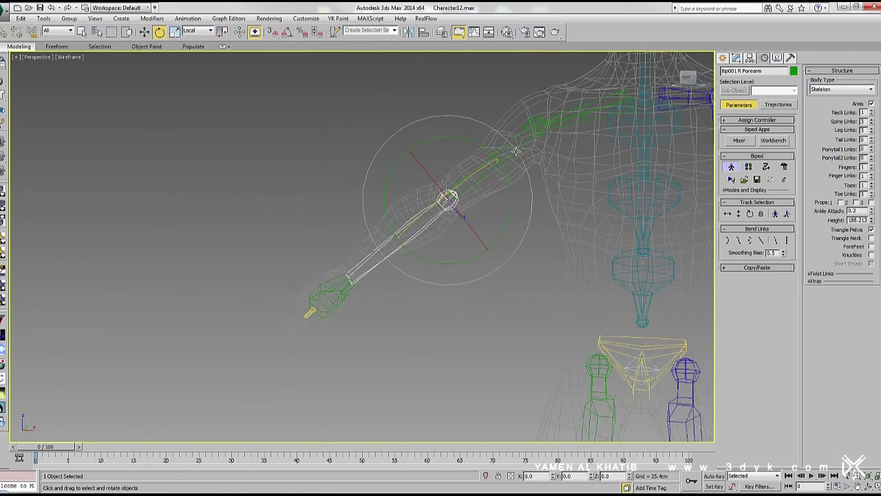
pyautogui.moveTo(377, 258)
pyautogui.keyDown('alt'); pyautogui.mouseDown(button='middle')
pyautogui.moveTo(492, 301)
pyautogui.moveTo(611, 93)
pyautogui.moveTo(505, 256)
pyautogui.mouseUp(button='middle'); pyautogui.keyUp('alt')
pyautogui.press('pageup')
pyautogui.press('pageup')
pyautogui.press('r')
pyautogui.press('pagedown')
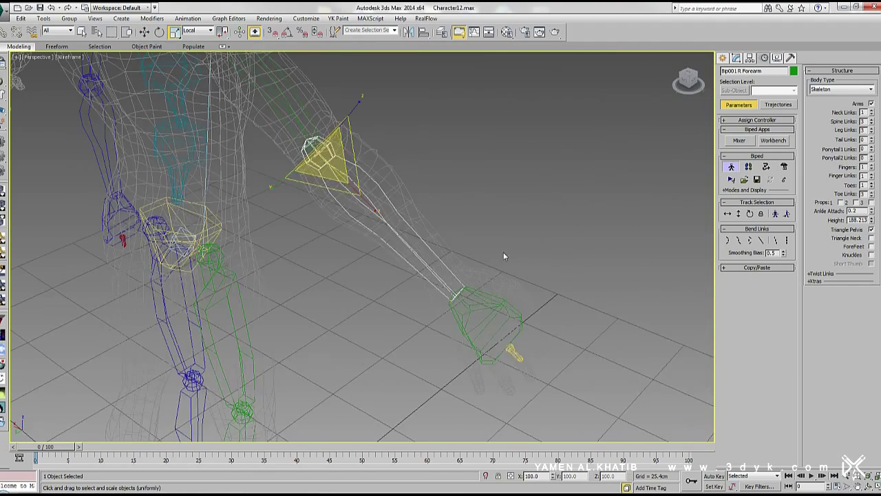
pyautogui.press('pagedown')
pyautogui.keyDown('alt'); pyautogui.moveTo(407, 219); pyautogui.dragTo(444, 259, button='middle'); pyautogui.keyUp('alt')
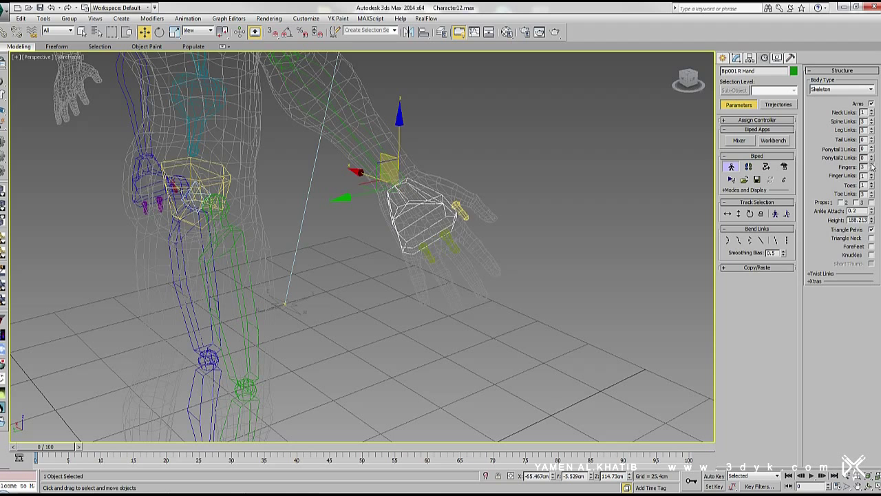
# Give the right hand's 12 finger bones a dark blue object colour
pyautogui.keyDown('alt'); pyautogui.moveTo(482, 227); pyautogui.dragTo(457, 208, button='middle'); pyautogui.keyUp('alt')
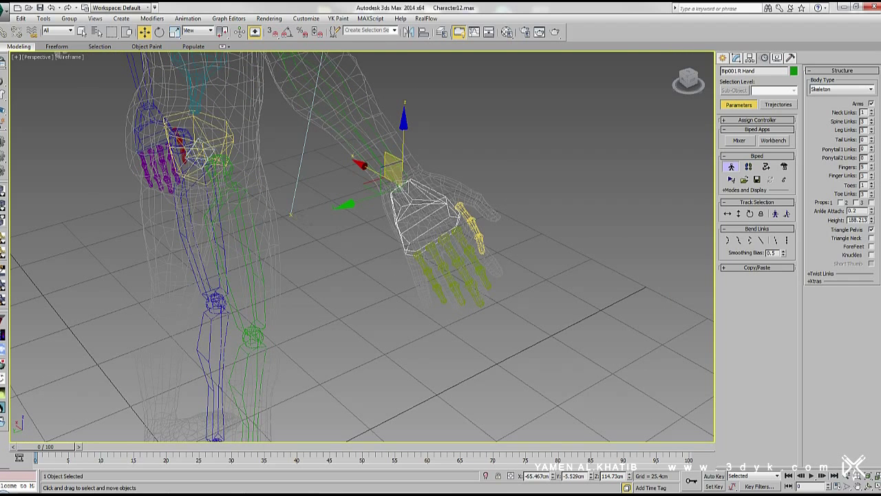
pyautogui.moveTo(468, 241)
pyautogui.keyDown('alt'); pyautogui.mouseDown(button='middle')
pyautogui.moveTo(440, 234)
pyautogui.moveTo(472, 248)
pyautogui.mouseUp(button='middle'); pyautogui.keyUp('alt')
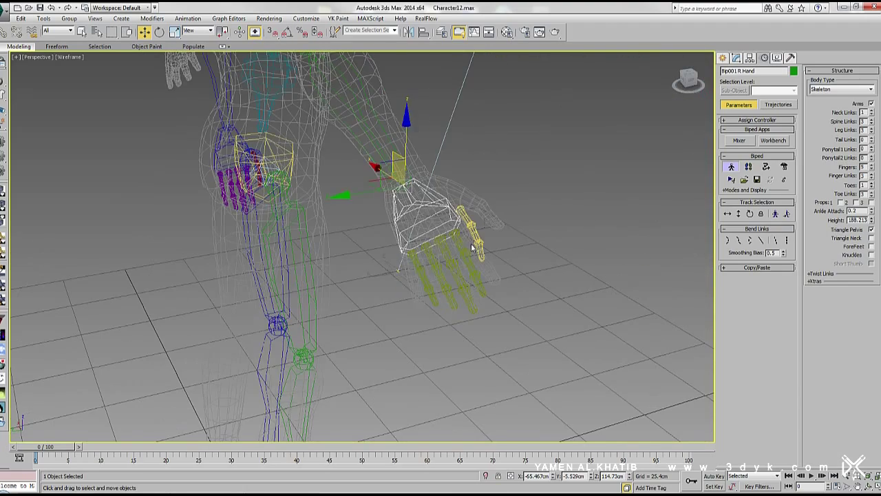
pyautogui.click(793, 71)
pyautogui.click(490, 311)
# Select the right thigh bone and prepare to rotate it, viewing the legs
pyautogui.moveTo(490, 310)
pyautogui.keyDown('alt'); pyautogui.mouseDown(button='middle')
pyautogui.moveTo(390, 137)
pyautogui.moveTo(462, 201)
pyautogui.mouseUp(button='middle'); pyautogui.keyUp('alt')
pyautogui.click(340, 244)
pyautogui.press('e')
pyautogui.moveTo(340, 244)
pyautogui.keyDown('alt'); pyautogui.mouseDown(button='middle')
pyautogui.moveTo(434, 161)
pyautogui.moveTo(471, 195)
pyautogui.moveTo(448, 152)
pyautogui.mouseUp(button='middle'); pyautogui.keyUp('alt')
# Scale the right calf and rotate the right foot bone to follow the leg mesh
pyautogui.press('l')
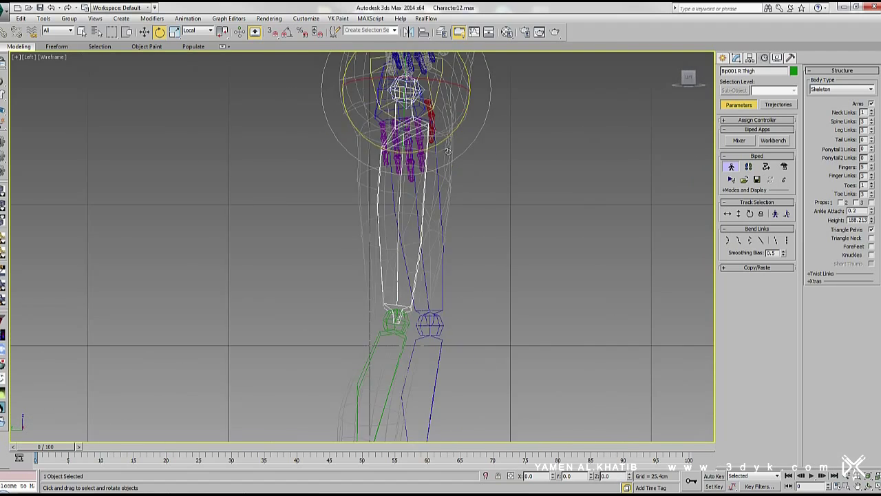
pyautogui.scroll(-3, 439, 213)
pyautogui.scroll(5, 440, 241)
pyautogui.press('f')
pyautogui.press('r')
pyautogui.scroll(2, 466, 147)
pyautogui.moveTo(467, 147); pyautogui.dragTo(445, 109, button='middle')
pyautogui.press('pagedown')
pyautogui.press('r')
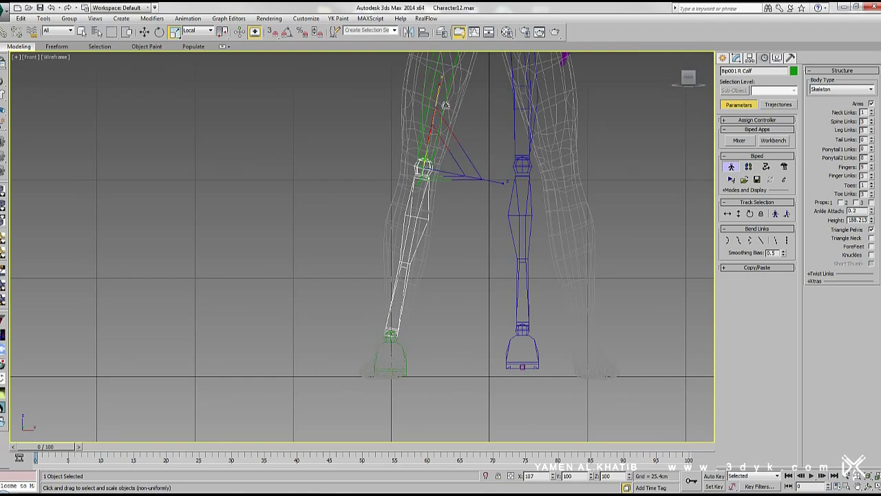
pyautogui.click(412, 369)
pyautogui.press('e')
pyautogui.press('p')
pyautogui.moveTo(443, 227)
pyautogui.keyDown('alt'); pyautogui.mouseDown(button='middle')
pyautogui.moveTo(327, 189)
pyautogui.moveTo(380, 174)
pyautogui.mouseUp(button='middle'); pyautogui.keyUp('alt')
pyautogui.press('w')
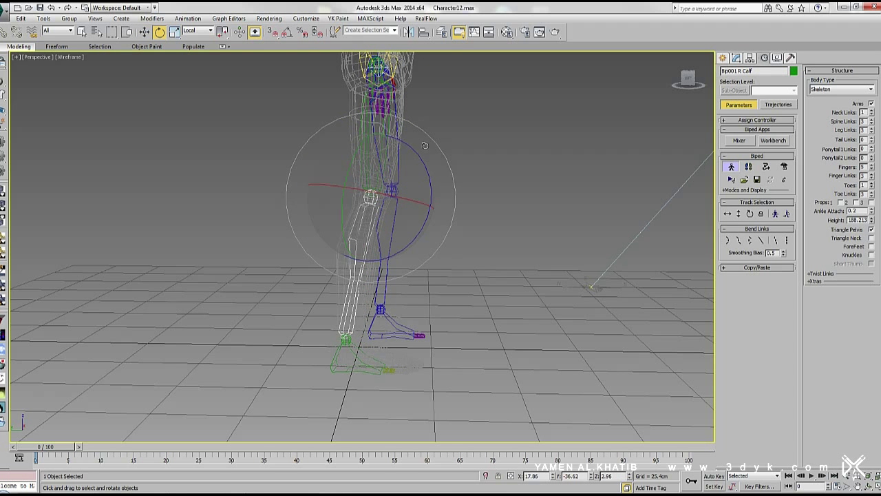
# Scale and position the right foot and toe bones inside the character's foot mesh
pyautogui.press('F3')
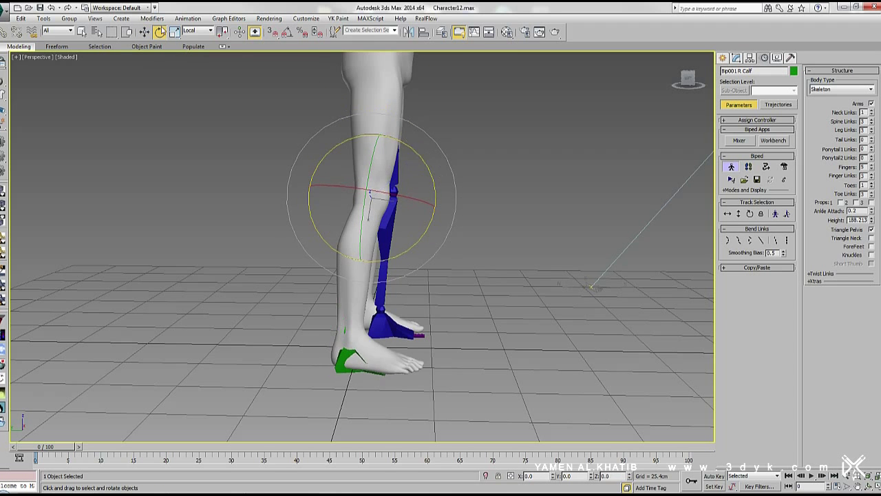
pyautogui.press('r')
pyautogui.keyDown('alt'); pyautogui.moveTo(372, 193); pyautogui.dragTo(403, 93, button='middle'); pyautogui.keyUp('alt')
pyautogui.scroll(5, 364, 317)
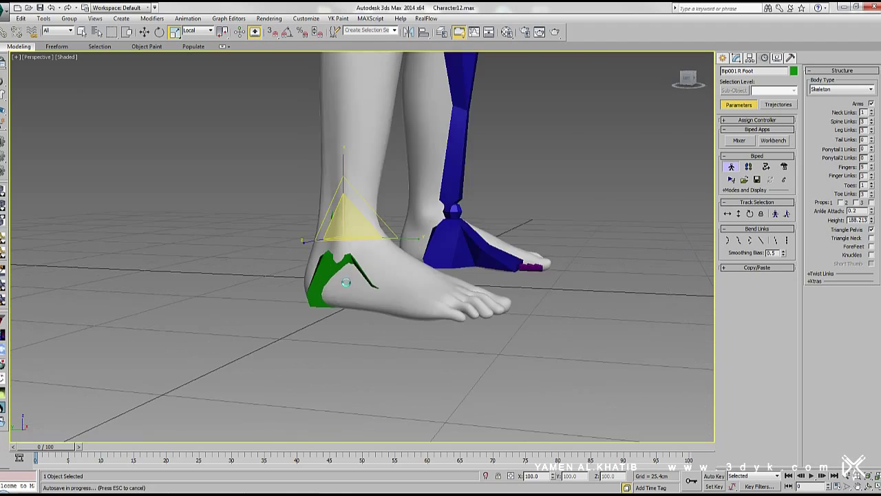
pyautogui.keyDown('alt'); pyautogui.moveTo(372, 276); pyautogui.dragTo(397, 281, button='middle'); pyautogui.keyUp('alt')
pyautogui.press('F3')
pyautogui.click(396, 281)
pyautogui.click(400, 281)
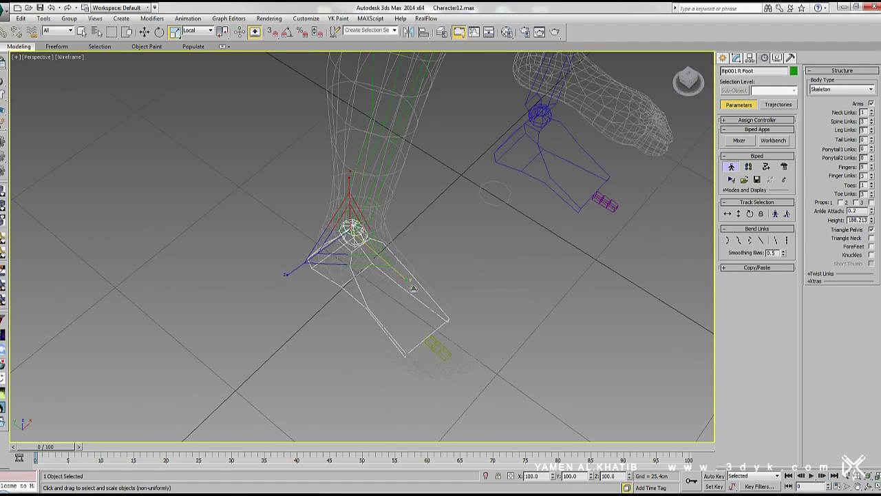
pyautogui.moveTo(422, 310)
pyautogui.keyDown('alt'); pyautogui.mouseDown(button='middle')
pyautogui.moveTo(413, 269)
pyautogui.moveTo(413, 277)
pyautogui.mouseUp(button='middle'); pyautogui.keyUp('alt')
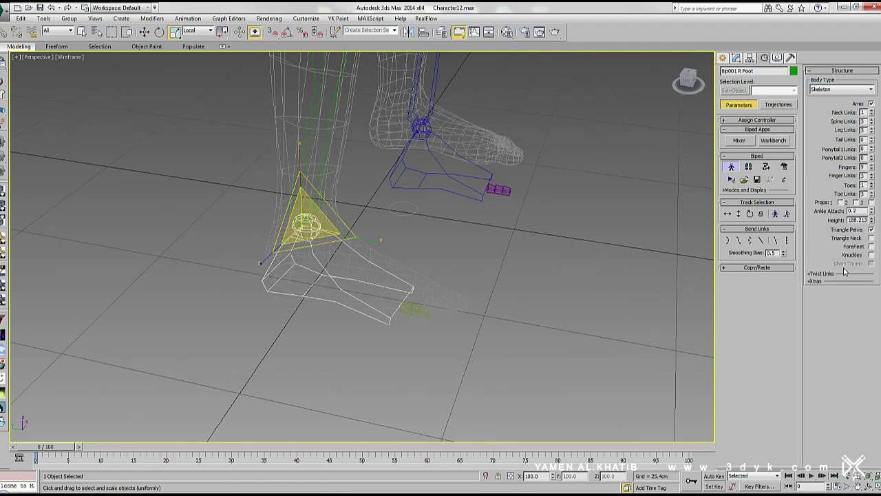
pyautogui.click(415, 315)
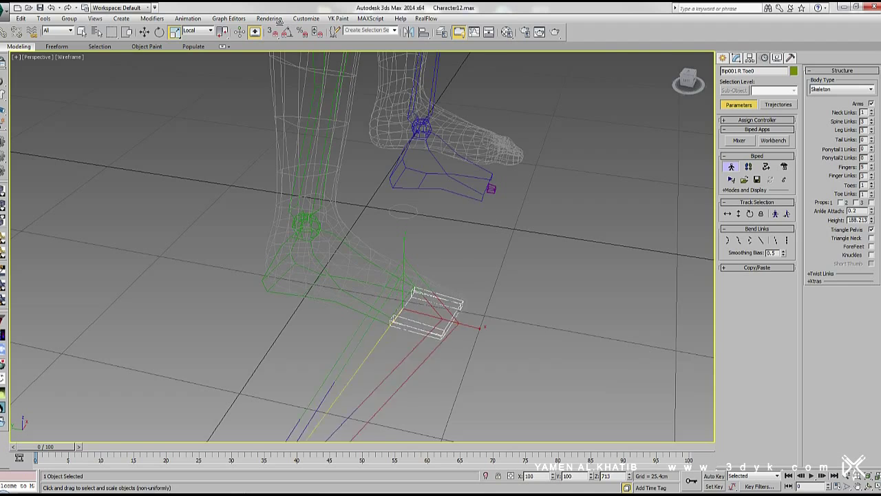
pyautogui.scroll(-10, 413, 309)
pyautogui.scroll(6, 366, 211)
# Select the biped's right hand and turn on Knuckles for the fingers
pyautogui.click(428, 174)
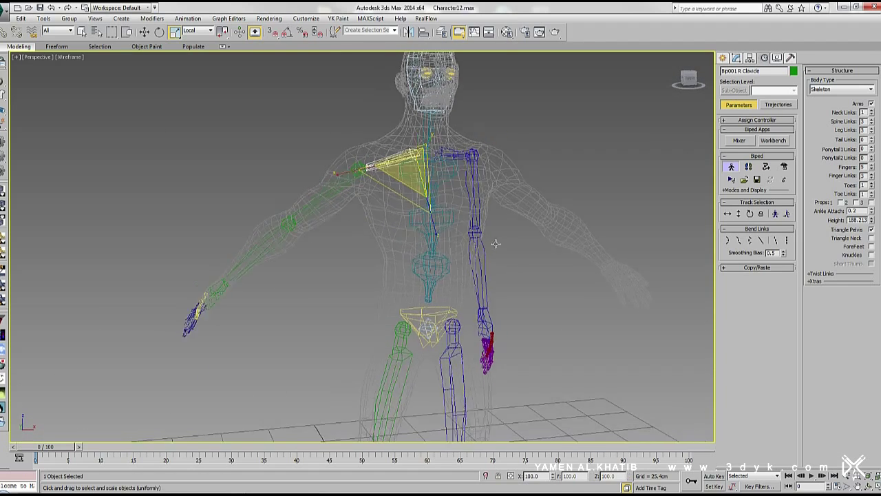
pyautogui.click(469, 238)
pyautogui.keyDown('alt'); pyautogui.moveTo(443, 202); pyautogui.dragTo(393, 258, button='middle'); pyautogui.keyUp('alt')
pyautogui.click(649, 293)
pyautogui.click(872, 254)
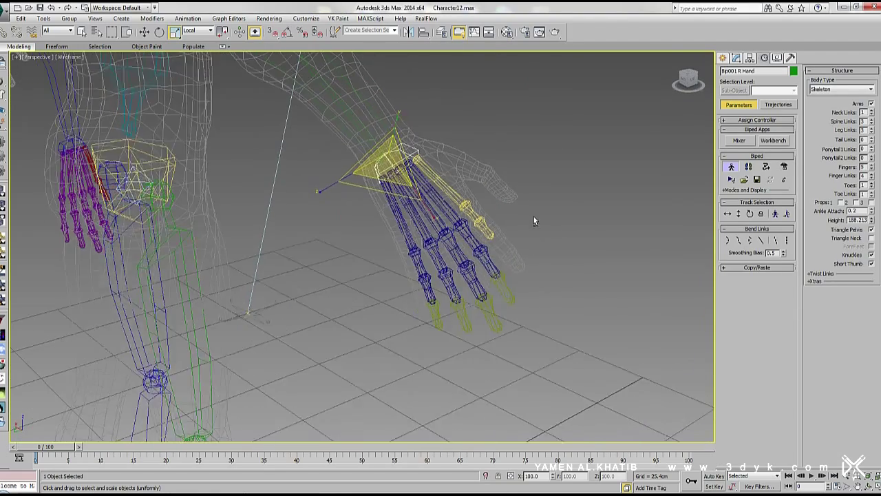
# Reselect the right hand bone and select all of its finger bones
pyautogui.keyDown('alt'); pyautogui.moveTo(534, 216); pyautogui.dragTo(499, 308, button='middle'); pyautogui.keyUp('alt')
pyautogui.moveTo(400, 341); pyautogui.dragTo(560, 193)
pyautogui.keyDown('alt'); pyautogui.moveTo(561, 194); pyautogui.dragTo(482, 207, button='middle'); pyautogui.keyUp('alt')
pyautogui.click(415, 187)
pyautogui.keyDown('alt'); pyautogui.moveTo(482, 241); pyautogui.dragTo(534, 270, button='middle'); pyautogui.keyUp('alt')
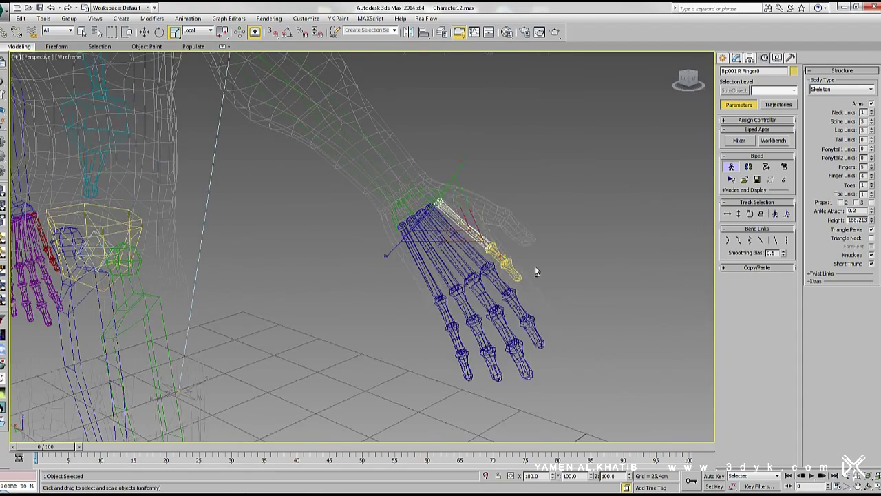
pyautogui.moveTo(427, 390); pyautogui.dragTo(424, 386)
pyautogui.keyDown('alt'); pyautogui.moveTo(424, 386); pyautogui.dragTo(484, 197, button='middle'); pyautogui.keyUp('alt')
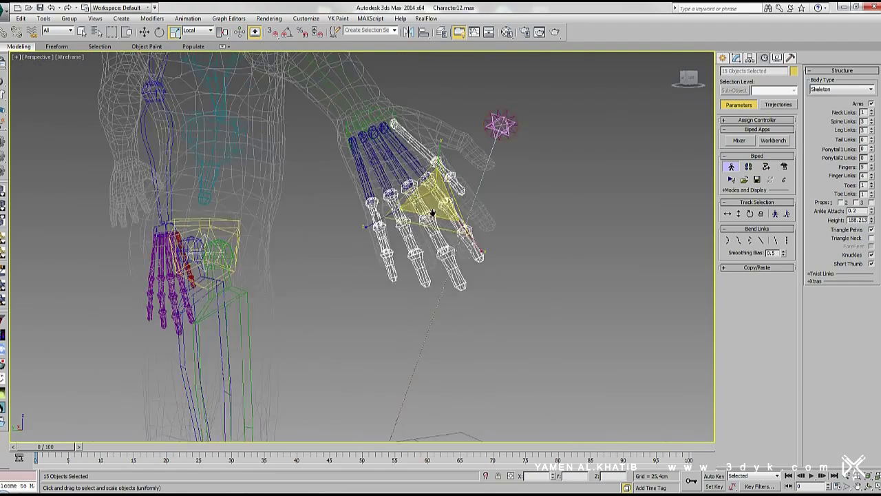
# Rotate the thumb's base bone so the thumb bends into the mesh thumb
pyautogui.click(484, 196)
pyautogui.press('e')
pyautogui.moveTo(413, 169); pyautogui.dragTo(440, 206)
pyautogui.keyDown('alt'); pyautogui.moveTo(441, 207); pyautogui.dragTo(336, 208, button='middle'); pyautogui.keyUp('alt')
pyautogui.moveTo(335, 209); pyautogui.dragTo(341, 196)
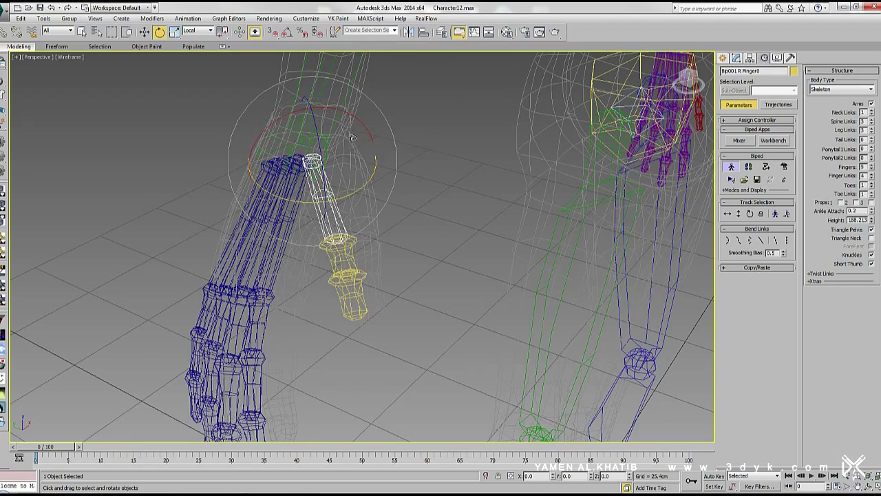
pyautogui.keyDown('alt'); pyautogui.moveTo(340, 196); pyautogui.dragTo(346, 181, button='middle'); pyautogui.keyUp('alt')
pyautogui.press('F3')
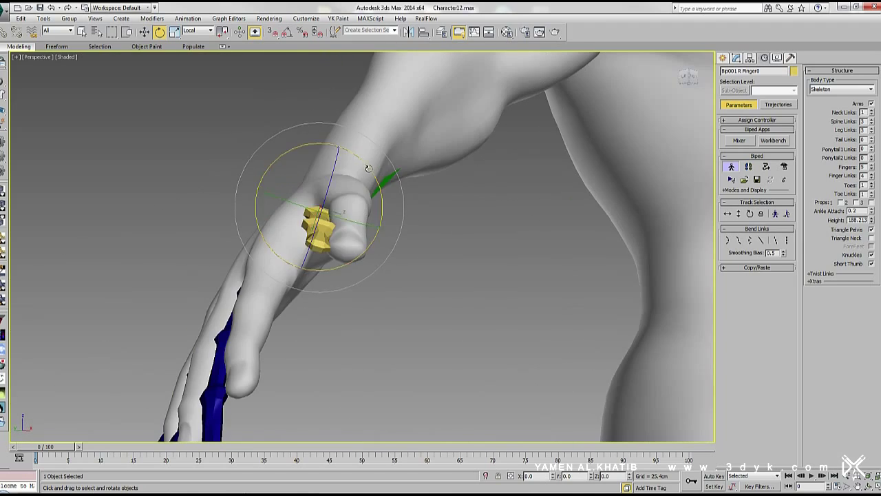
pyautogui.keyDown('alt'); pyautogui.moveTo(347, 219); pyautogui.dragTo(346, 222, button='middle'); pyautogui.keyUp('alt')
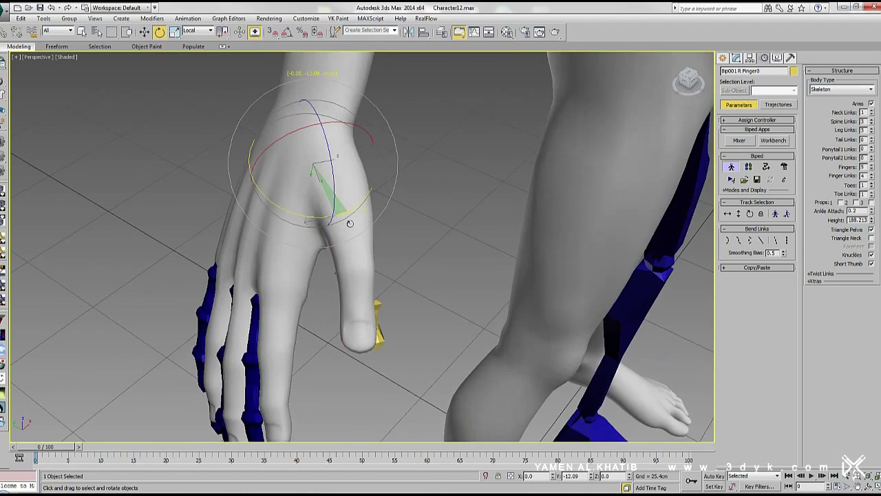
# Scale and rotate the thumb's middle and base bones to fit, checking in shaded view
pyautogui.click(372, 293)
pyautogui.press('F3')
pyautogui.press('F3')
pyautogui.keyDown('alt'); pyautogui.moveTo(372, 331); pyautogui.dragTo(296, 282, button='middle'); pyautogui.keyUp('alt')
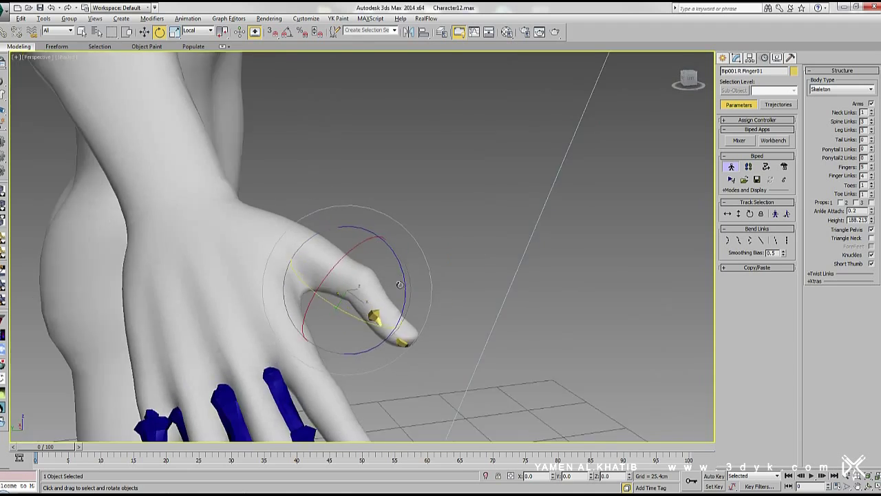
pyautogui.press('F3')
pyautogui.click(296, 282)
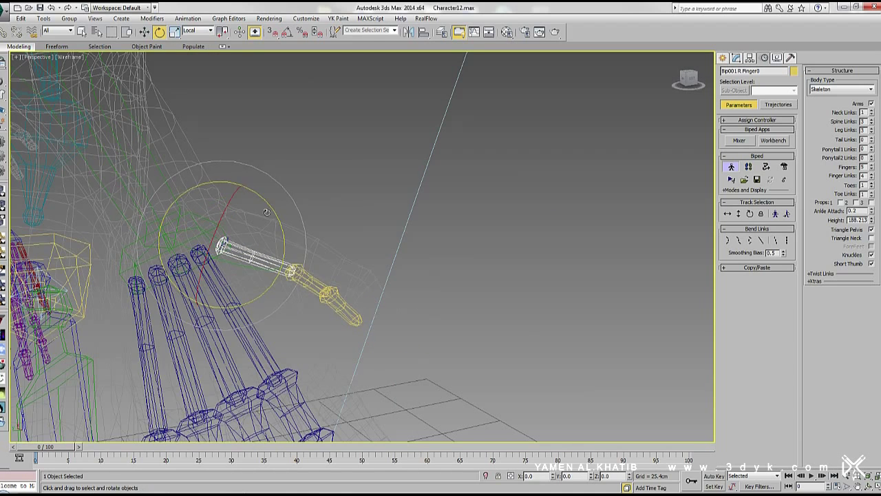
pyautogui.keyDown('alt'); pyautogui.moveTo(331, 272); pyautogui.dragTo(351, 212, button='middle'); pyautogui.keyUp('alt')
pyautogui.click(351, 212)
pyautogui.press('r')
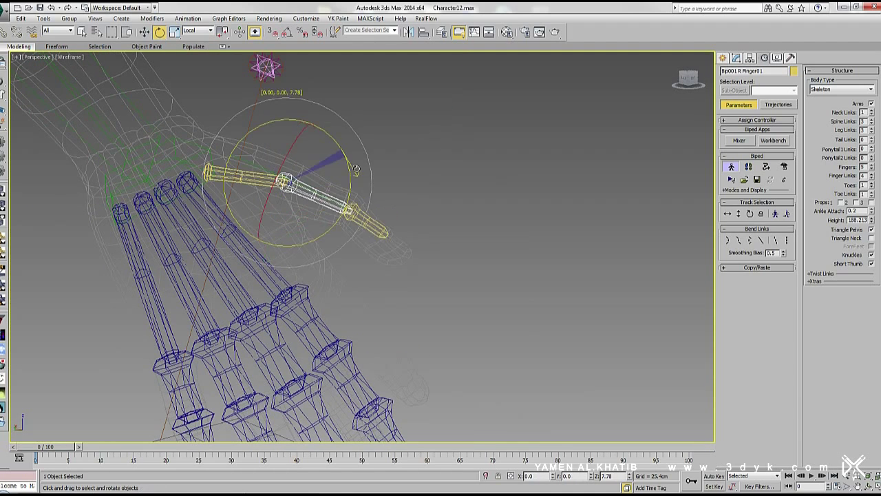
pyautogui.moveTo(436, 288)
pyautogui.keyDown('alt'); pyautogui.mouseDown(button='middle')
pyautogui.moveTo(319, 241)
pyautogui.moveTo(389, 208)
pyautogui.moveTo(400, 213)
pyautogui.moveTo(427, 179)
pyautogui.moveTo(459, 171)
pyautogui.mouseUp(button='middle'); pyautogui.keyUp('alt')
pyautogui.click(355, 172)
pyautogui.press('e')
pyautogui.press('F3')
# Check the index, middle, ring and little finger base bones against the mesh fingers
pyautogui.press('F3')
pyautogui.click(417, 180)
pyautogui.click(413, 200)
pyautogui.moveTo(413, 199)
pyautogui.keyDown('alt'); pyautogui.mouseDown(button='middle')
pyautogui.moveTo(305, 135)
pyautogui.moveTo(274, 160)
pyautogui.moveTo(358, 206)
pyautogui.moveTo(344, 122)
pyautogui.moveTo(422, 219)
pyautogui.moveTo(361, 165)
pyautogui.moveTo(237, 123)
pyautogui.mouseUp(button='middle'); pyautogui.keyUp('alt')
pyautogui.click(305, 135)
pyautogui.press('F3')
pyautogui.click(387, 228)
pyautogui.press('F3')
pyautogui.click(345, 122)
# Shorten the ring finger's third segment slightly to fit its mesh finger
pyautogui.press('F3')
pyautogui.press('F3')
pyautogui.click(361, 166)
pyautogui.click(238, 123)
pyautogui.moveTo(212, 74)
pyautogui.keyDown('alt'); pyautogui.mouseDown(button='middle')
pyautogui.moveTo(262, 255)
pyautogui.moveTo(385, 231)
pyautogui.mouseUp(button='middle'); pyautogui.keyUp('alt')
pyautogui.click(261, 255)
pyautogui.press('r')
pyautogui.press('F3')
pyautogui.press('F3')
pyautogui.scroll(3, 386, 231)
pyautogui.click(385, 231)
pyautogui.moveTo(385, 231); pyautogui.dragTo(396, 210)
pyautogui.click(404, 296)
pyautogui.press('F3')
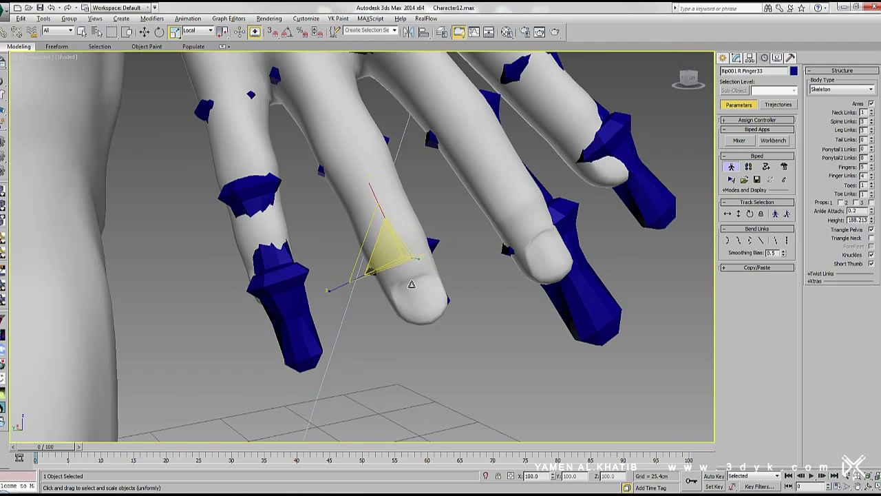
# Unfreeze the character mesh, make it see-through, and show edged faces
pyautogui.click(409, 283)
pyautogui.click(776, 58)
pyautogui.click(755, 428)
pyautogui.hotkey('alt', 'x')
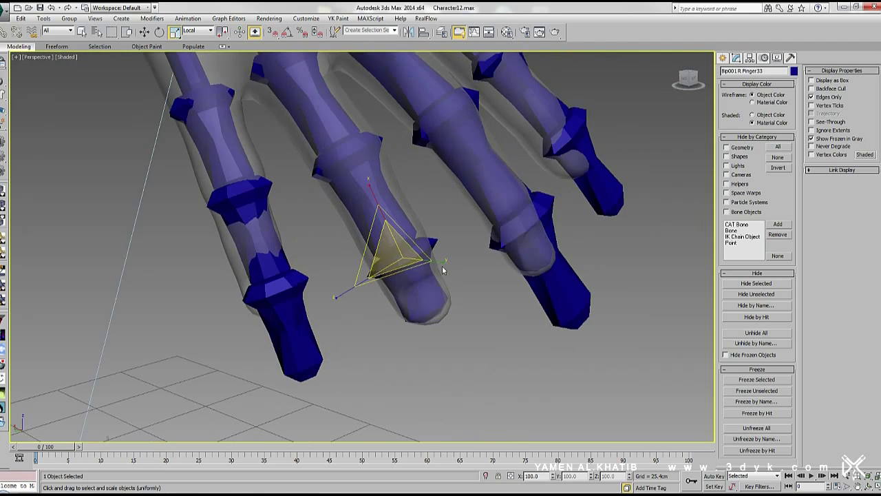
pyautogui.press('F4')
# Step through one finger's segments, scaling and rotating each to fit the mesh
pyautogui.press('pageup')
pyautogui.keyDown('alt'); pyautogui.moveTo(383, 203); pyautogui.dragTo(325, 101, button='middle'); pyautogui.keyUp('alt')
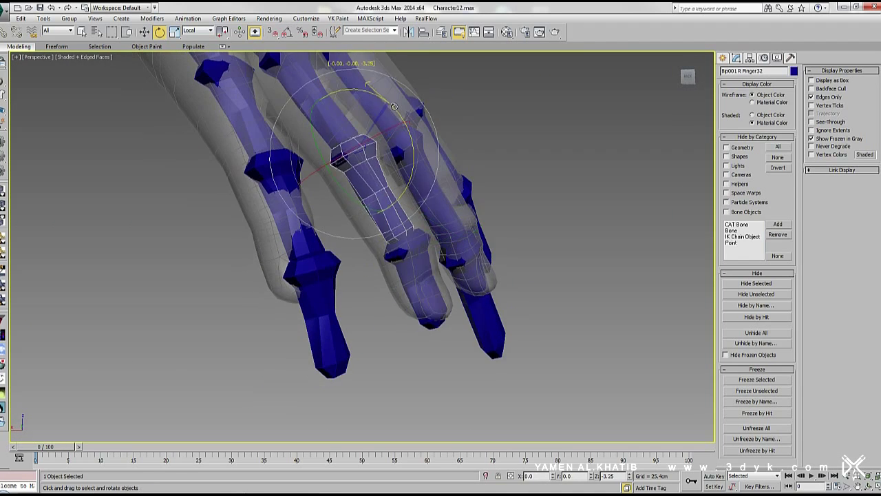
pyautogui.moveTo(393, 105)
pyautogui.keyDown('alt'); pyautogui.mouseDown(button='middle')
pyautogui.moveTo(377, 198)
pyautogui.moveTo(389, 232)
pyautogui.moveTo(381, 197)
pyautogui.mouseUp(button='middle'); pyautogui.keyUp('alt')
pyautogui.press('pagedown')
pyautogui.press('r')
pyautogui.press('pagedown')
pyautogui.press('e')
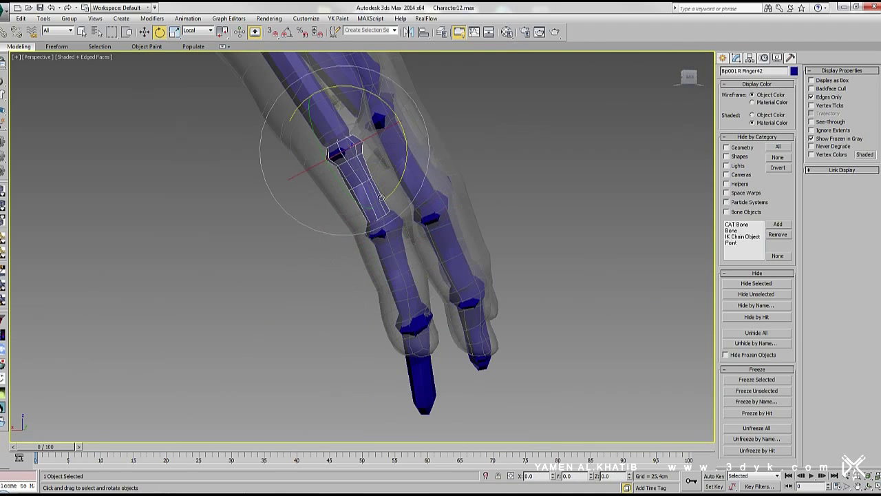
pyautogui.press('pagedown')
pyautogui.keyDown('alt'); pyautogui.moveTo(322, 93); pyautogui.dragTo(415, 296, button='middle'); pyautogui.keyUp('alt')
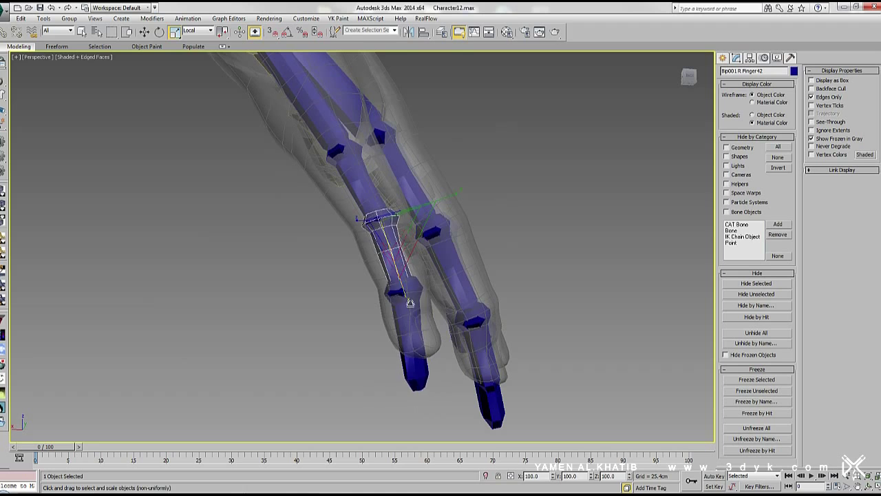
pyautogui.press('pageup')
pyautogui.press('r')
# Rotate the middle and index finger segments to sit inside the mesh fingers
pyautogui.click(299, 196)
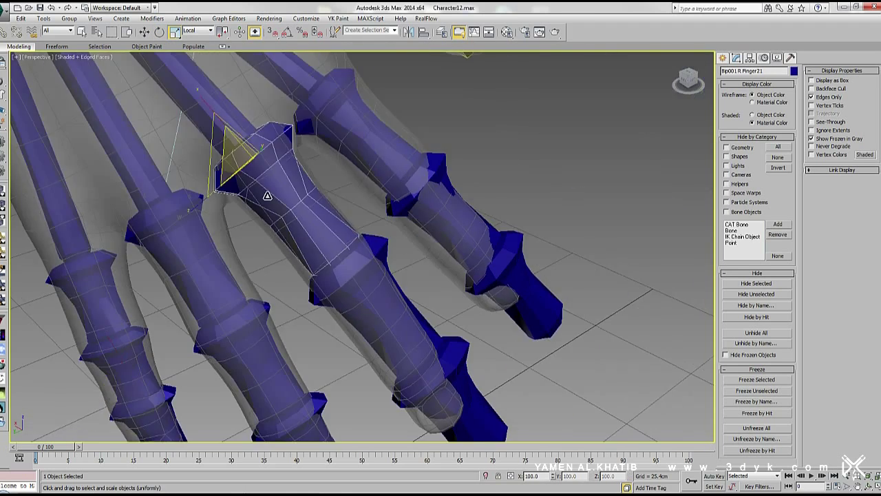
pyautogui.moveTo(298, 197)
pyautogui.keyDown('alt'); pyautogui.mouseDown(button='middle')
pyautogui.moveTo(407, 236)
pyautogui.moveTo(386, 207)
pyautogui.moveTo(413, 331)
pyautogui.mouseUp(button='middle'); pyautogui.keyUp('alt')
pyautogui.press('e')
pyautogui.click(314, 140)
pyautogui.moveTo(314, 140)
pyautogui.keyDown('alt'); pyautogui.mouseDown(button='middle')
pyautogui.moveTo(378, 163)
pyautogui.moveTo(331, 178)
pyautogui.moveTo(381, 122)
pyautogui.mouseUp(button='middle'); pyautogui.keyUp('alt')
pyautogui.click(331, 178)
pyautogui.moveTo(351, 200)
pyautogui.mouseDown(button='middle')
pyautogui.moveTo(482, 259)
pyautogui.moveTo(474, 378)
pyautogui.mouseUp(button='middle')
pyautogui.click(474, 377)
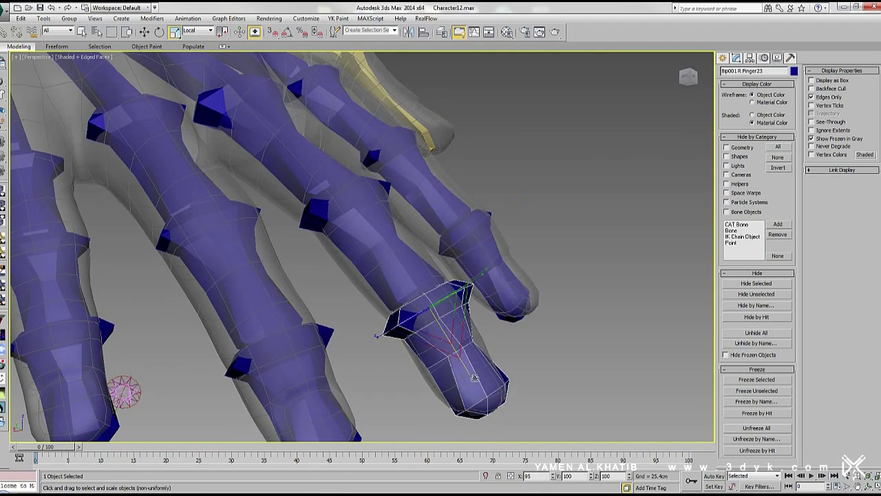
pyautogui.scroll(-5, 474, 377)
pyautogui.moveTo(474, 377)
pyautogui.keyDown('alt'); pyautogui.mouseDown(button='middle')
pyautogui.moveTo(466, 347)
pyautogui.moveTo(583, 227)
pyautogui.mouseUp(button='middle'); pyautogui.keyUp('alt')
pyautogui.scroll(5, 583, 227)
# Fine-tune the ring, middle and index finger bone rotations inside the mesh
pyautogui.click(537, 121)
pyautogui.keyDown('alt'); pyautogui.moveTo(422, 227); pyautogui.dragTo(413, 191, button='middle'); pyautogui.keyUp('alt')
pyautogui.press('e')
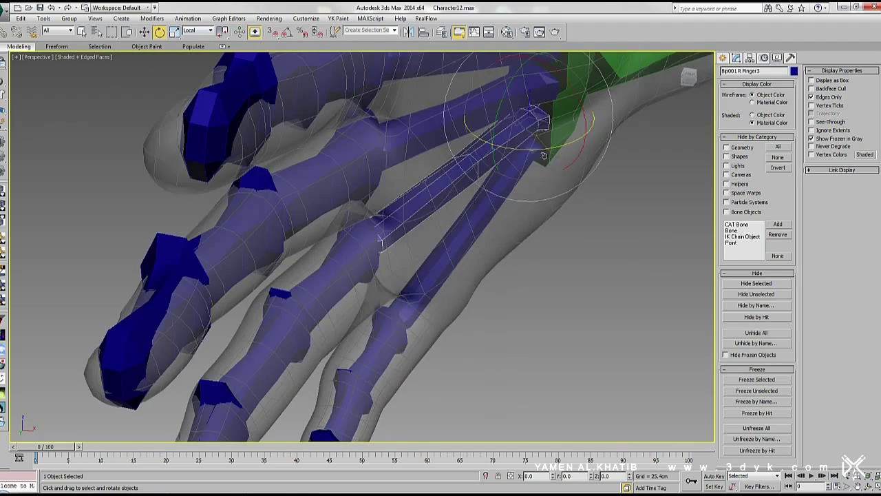
pyautogui.moveTo(543, 156)
pyautogui.keyDown('alt'); pyautogui.mouseDown(button='middle')
pyautogui.moveTo(448, 167)
pyautogui.moveTo(521, 151)
pyautogui.mouseUp(button='middle'); pyautogui.keyUp('alt')
pyautogui.click(448, 168)
pyautogui.scroll(3, 521, 151)
pyautogui.click(390, 156)
pyautogui.moveTo(390, 153); pyautogui.dragTo(390, 155)
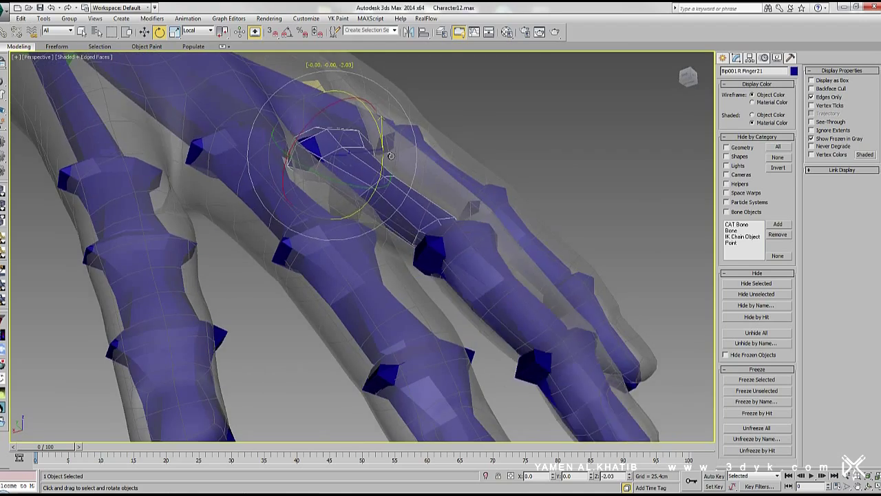
pyautogui.keyDown('alt'); pyautogui.moveTo(390, 155); pyautogui.dragTo(351, 140, button='middle'); pyautogui.keyUp('alt')
pyautogui.click(387, 246)
pyautogui.moveTo(388, 245)
pyautogui.keyDown('alt'); pyautogui.mouseDown(button='middle')
pyautogui.moveTo(400, 174)
pyautogui.moveTo(314, 305)
pyautogui.moveTo(391, 214)
pyautogui.moveTo(415, 159)
pyautogui.mouseUp(button='middle'); pyautogui.keyUp('alt')
pyautogui.scroll(-5, 429, 187)
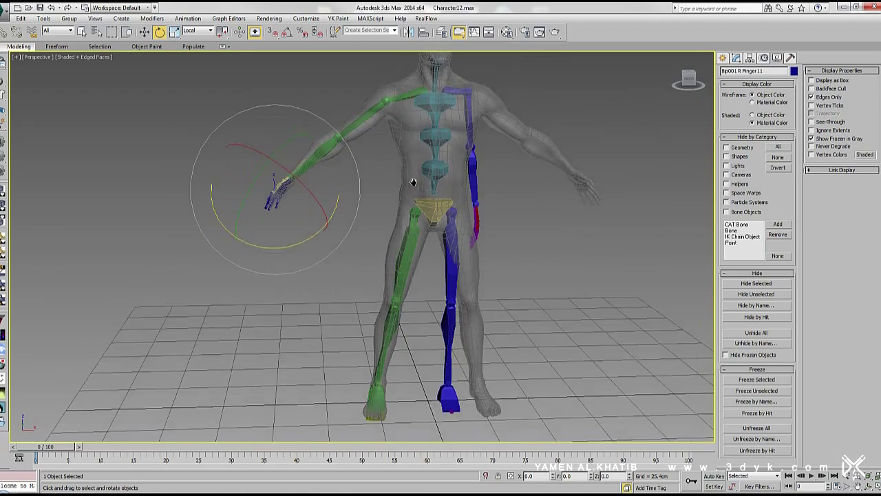
# Copy the fitted right arm posture and paste it onto the left arm
pyautogui.click(763, 58)
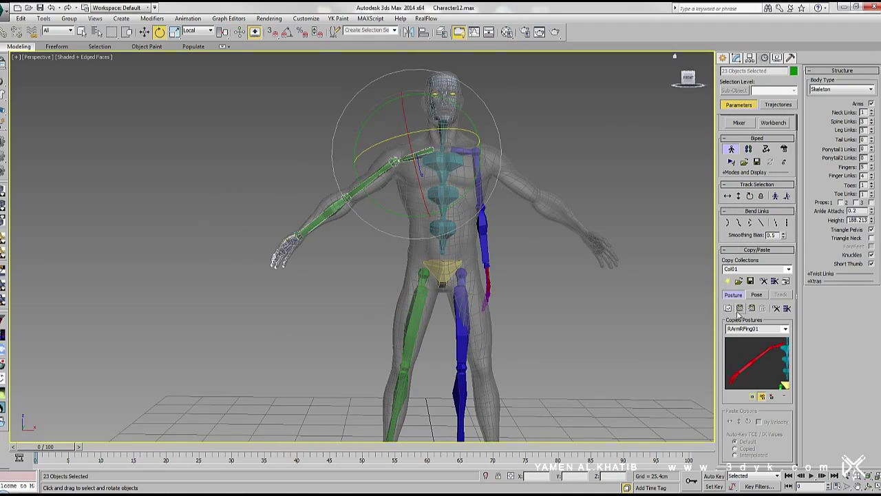
pyautogui.click(740, 307)
pyautogui.click(422, 221)
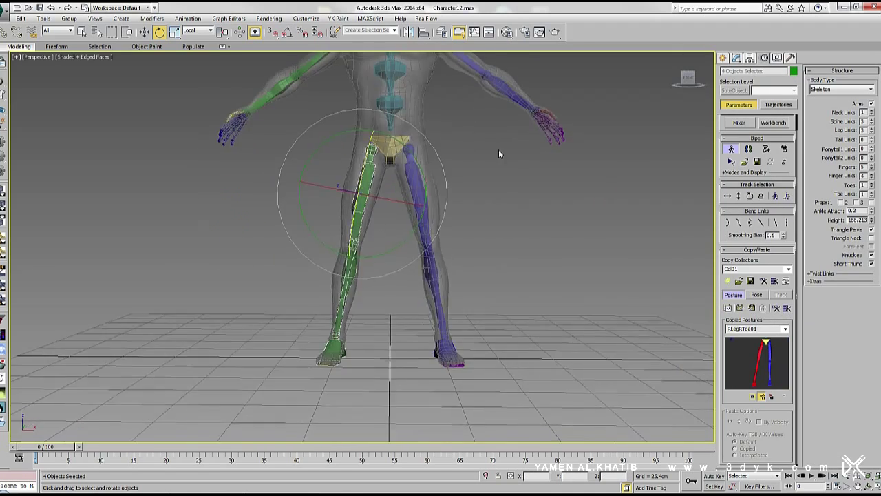
pyautogui.scroll(5, 499, 149)
pyautogui.keyDown('alt'); pyautogui.moveTo(499, 149); pyautogui.dragTo(415, 265, button='middle'); pyautogui.keyUp('alt')
pyautogui.scroll(3, 415, 266)
pyautogui.moveTo(462, 246)
pyautogui.keyDown('alt'); pyautogui.mouseDown(button='middle')
pyautogui.moveTo(274, 232)
pyautogui.moveTo(381, 197)
pyautogui.moveTo(465, 205)
pyautogui.moveTo(383, 228)
pyautogui.mouseUp(button='middle'); pyautogui.keyUp('alt')
# Inspect the mirrored finger bones on the pasted hand
pyautogui.click(466, 244)
pyautogui.click(274, 232)
pyautogui.scroll(3, 274, 232)
pyautogui.click(383, 228)
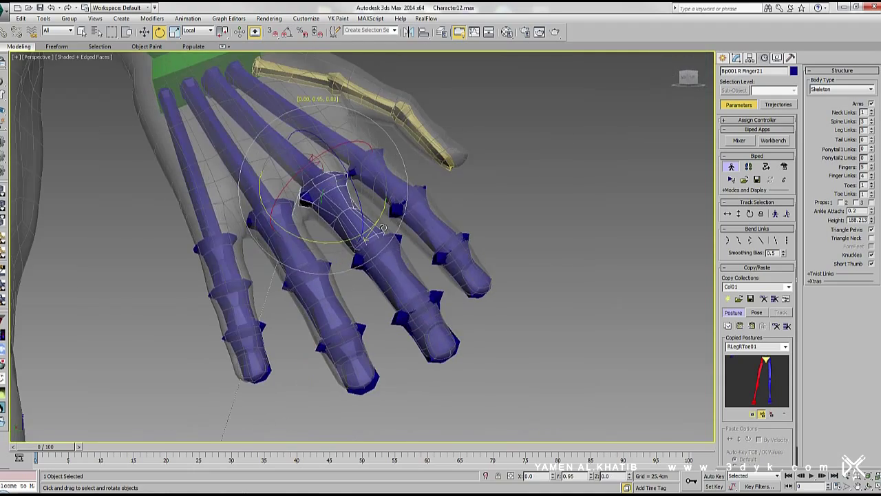
pyautogui.scroll(-3, 403, 240)
pyautogui.moveTo(403, 240)
pyautogui.keyDown('alt'); pyautogui.mouseDown(button='middle')
pyautogui.moveTo(432, 277)
pyautogui.moveTo(398, 218)
pyautogui.mouseUp(button='middle'); pyautogui.keyUp('alt')
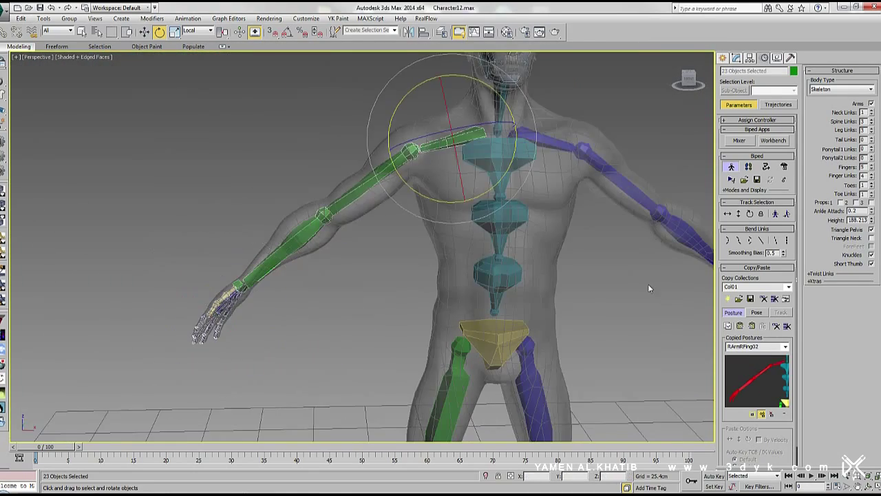
# Return to the whole-body view and turn off Figure Mode
pyautogui.hotkey('shift', 'z')
pyautogui.hotkey('shift', 'z')
pyautogui.hotkey('shift', 'z')
pyautogui.click(501, 270)
pyautogui.click(433, 256)
pyautogui.hotkey('shift', 'z')
pyautogui.hotkey('shift', 'z')
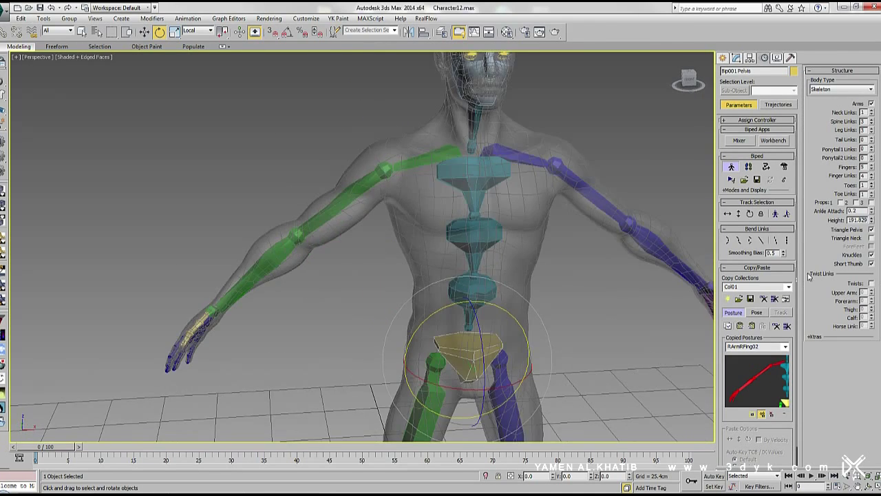
pyautogui.hotkey('shift', 'z')
pyautogui.hotkey('shift', 'z')
pyautogui.hotkey('shift', 'z')
pyautogui.click(731, 166)
# Link the two eyeball spheres to the biped's head bone
pyautogui.hotkey('shift', 'z')
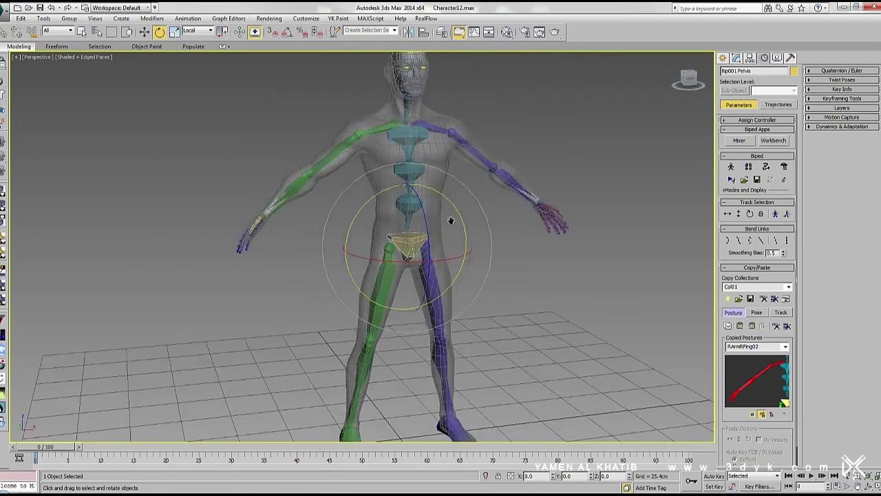
pyautogui.hotkey('shift', 'z')
pyautogui.click(433, 183)
pyautogui.hotkey('shift', 'z')
pyautogui.hotkey('shift', 'z')
pyautogui.hotkey('shift', 'z')
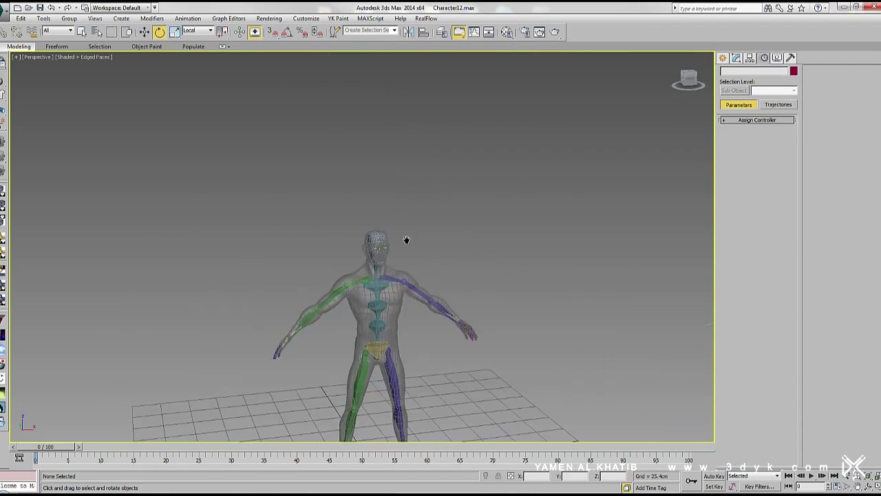
pyautogui.hotkey('shift', 'z')
pyautogui.hotkey('ctrl', 'z')
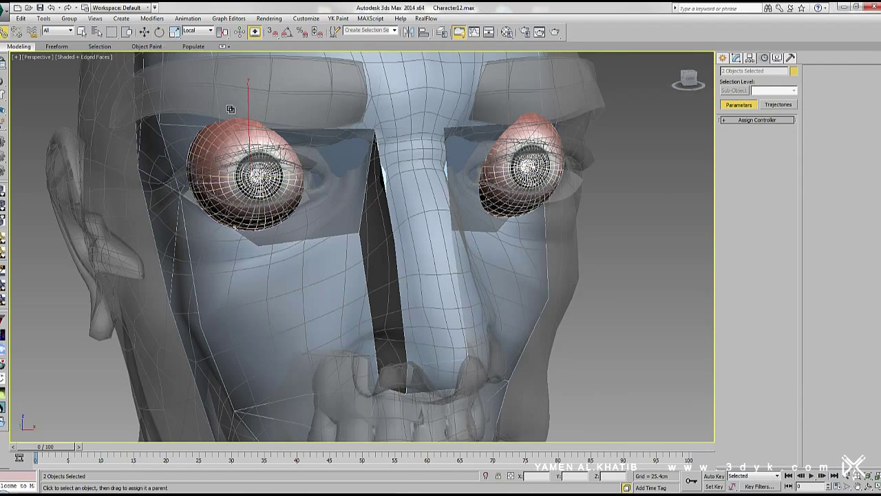
pyautogui.moveTo(231, 109); pyautogui.dragTo(399, 208)
pyautogui.hotkey('shift', 'z')
pyautogui.hotkey('shift', 'z')
pyautogui.hotkey('shift', 'z')
pyautogui.press('e')
# Apply a Skin modifier to the character's body mesh
pyautogui.click(764, 58)
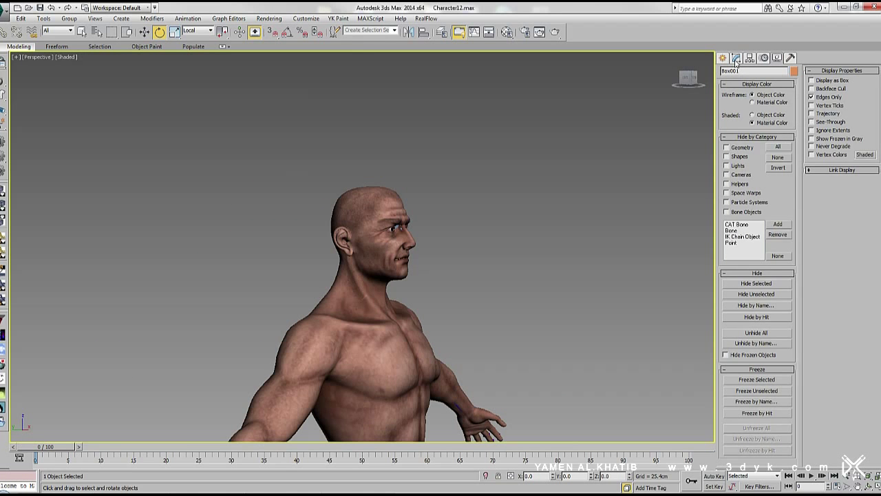
pyautogui.write('skin')
pyautogui.press('Return')
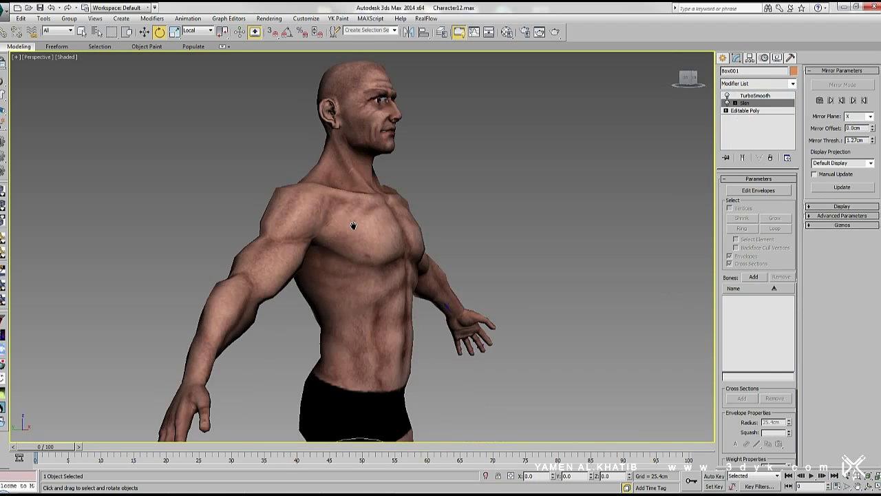
pyautogui.keyDown('alt'); pyautogui.moveTo(317, 258); pyautogui.dragTo(317, 257, button='middle'); pyautogui.keyUp('alt')
# Add every Bip001 bone plus Sphere001 and Sphere002 as skin influences
pyautogui.click(751, 277)
pyautogui.click(263, 43)
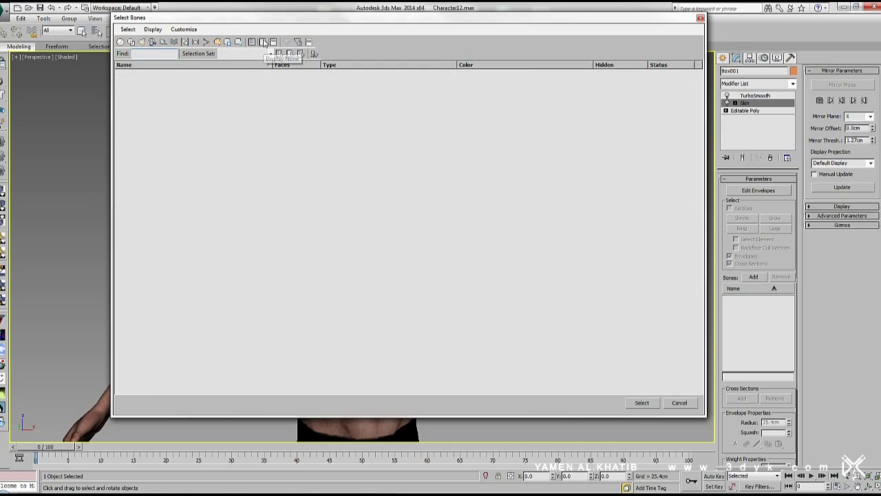
pyautogui.click(206, 42)
pyautogui.click(155, 93)
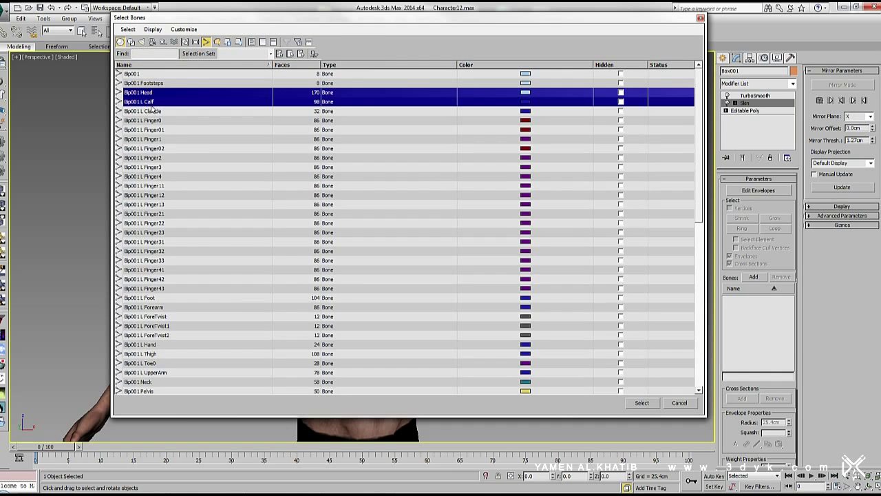
pyautogui.moveTo(149, 109); pyautogui.dragTo(193, 437)
pyautogui.press('Return')
# Confirm the added bones and check the Neck and R Clavicle envelopes around the shoulder
pyautogui.click(758, 190)
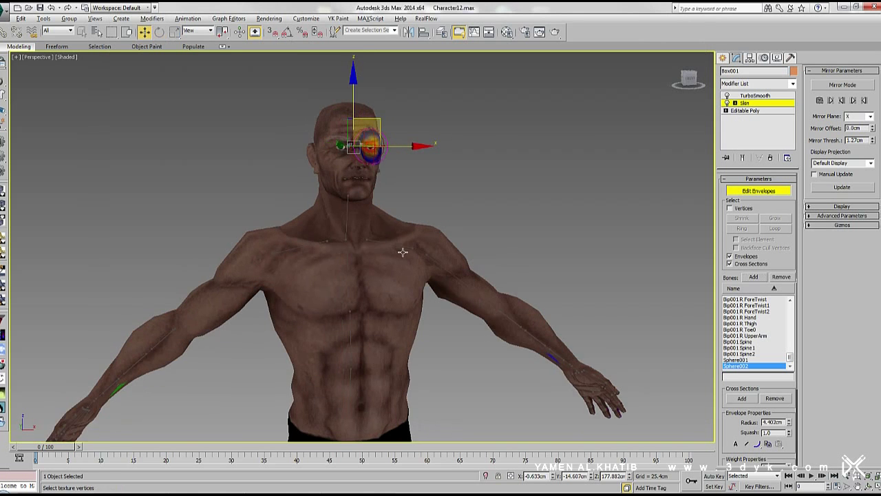
pyautogui.click(366, 218)
pyautogui.scroll(3, 365, 217)
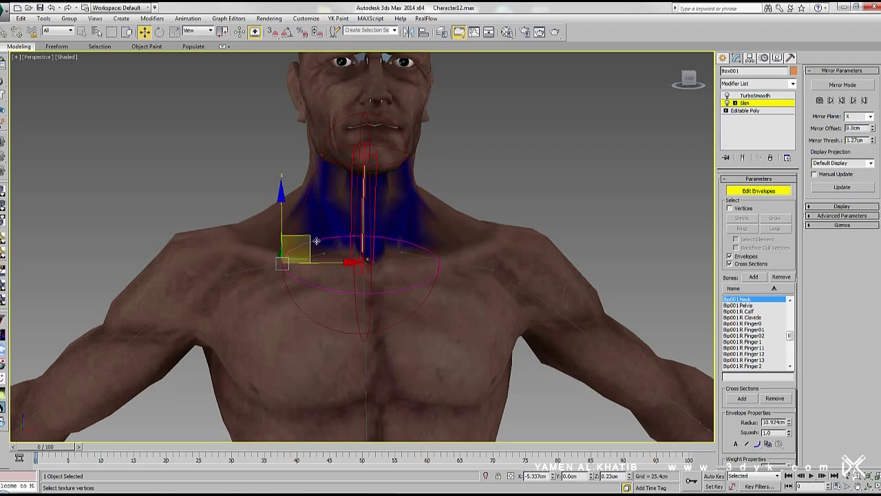
pyautogui.click(328, 261)
pyautogui.moveTo(329, 261); pyautogui.dragTo(347, 195, button='middle')
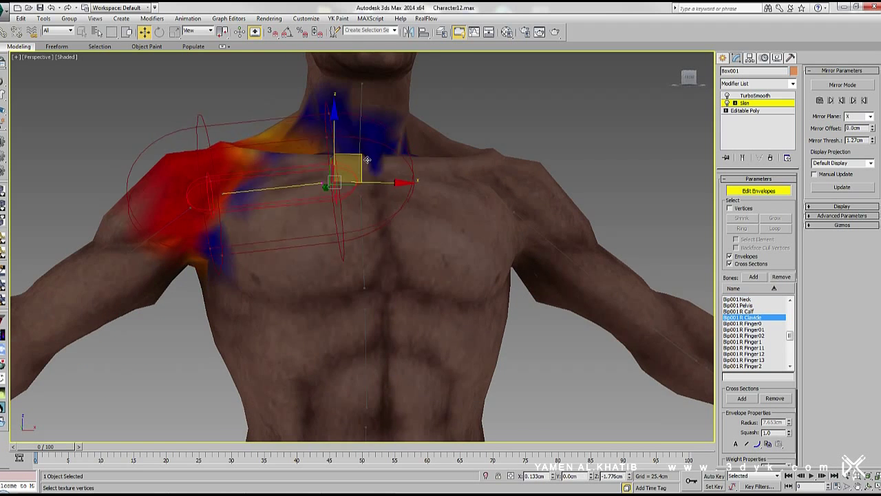
pyautogui.keyDown('alt'); pyautogui.moveTo(367, 160); pyautogui.dragTo(339, 158, button='middle'); pyautogui.keyUp('alt')
pyautogui.keyDown('alt'); pyautogui.moveTo(401, 176); pyautogui.dragTo(441, 180, button='middle'); pyautogui.keyUp('alt')
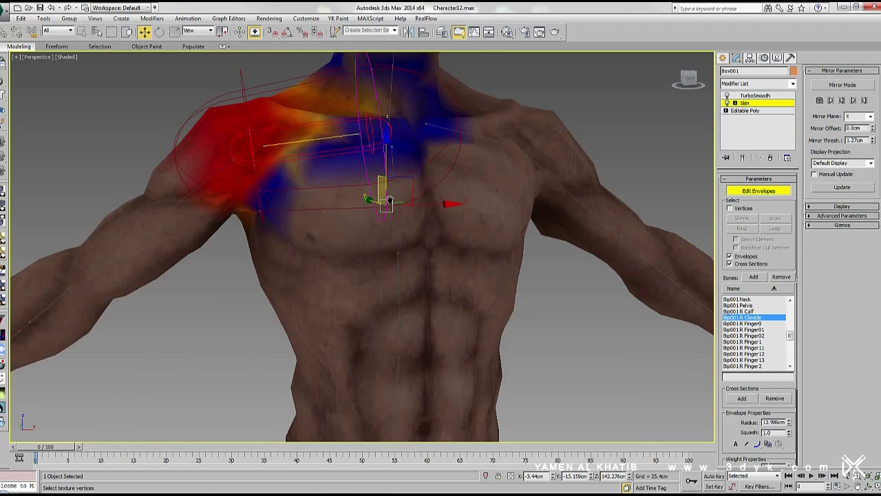
# Enlarge the Spine2 and Spine1 envelope cross-sections to cover the chest
pyautogui.click(269, 210)
pyautogui.keyDown('alt'); pyautogui.moveTo(269, 209); pyautogui.dragTo(327, 228, button='middle'); pyautogui.keyUp('alt')
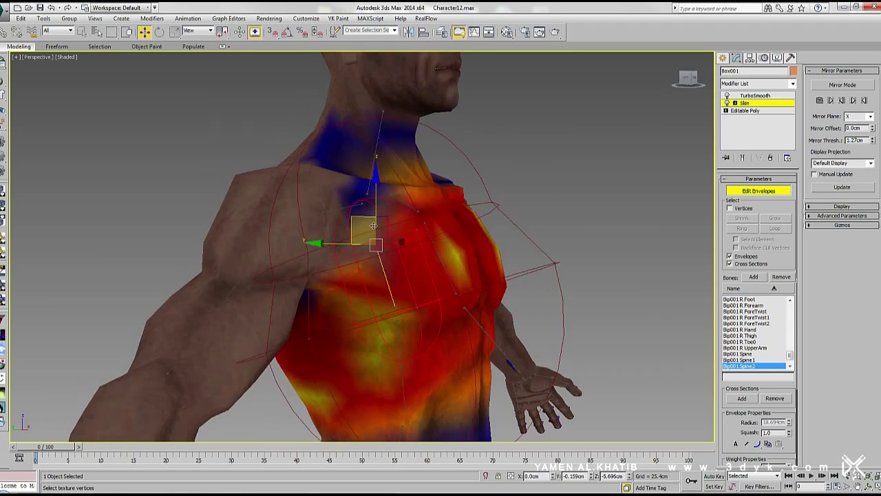
pyautogui.click(353, 332)
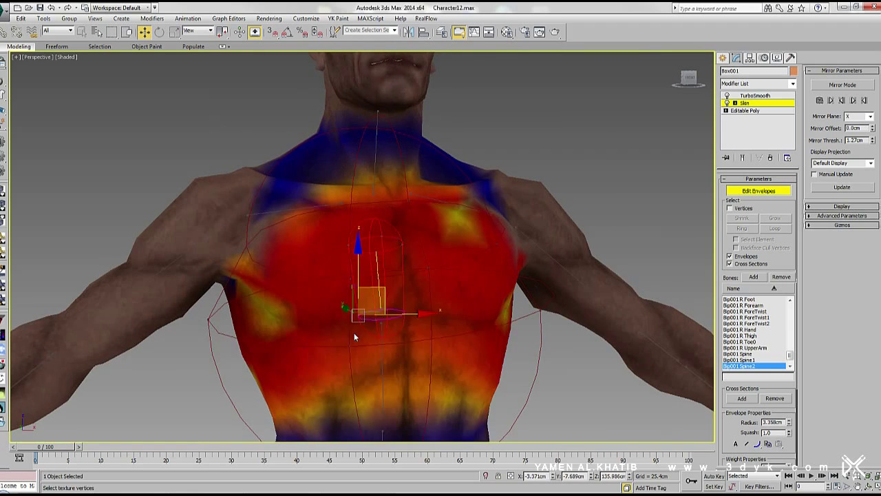
pyautogui.keyDown('alt'); pyautogui.moveTo(353, 333); pyautogui.dragTo(260, 234, button='middle'); pyautogui.keyUp('alt')
pyautogui.moveTo(273, 201); pyautogui.dragTo(345, 233)
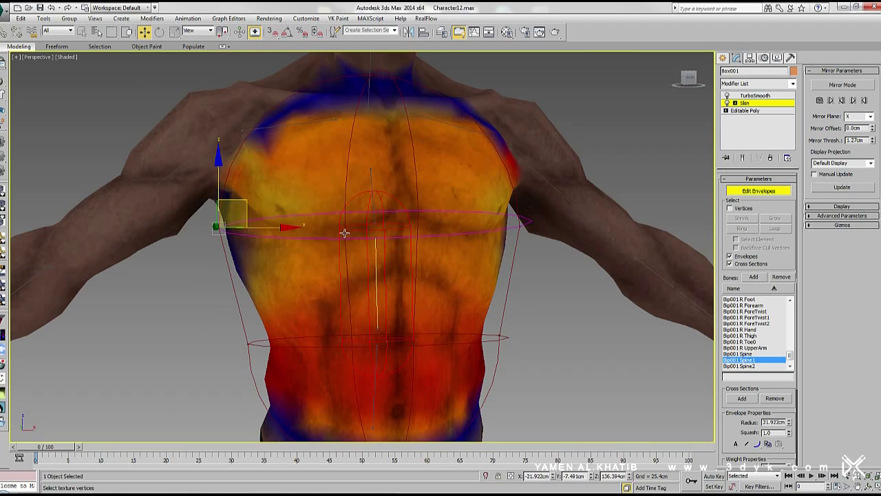
pyautogui.click(349, 347)
pyautogui.keyDown('alt'); pyautogui.moveTo(381, 244); pyautogui.dragTo(342, 281, button='middle'); pyautogui.keyUp('alt')
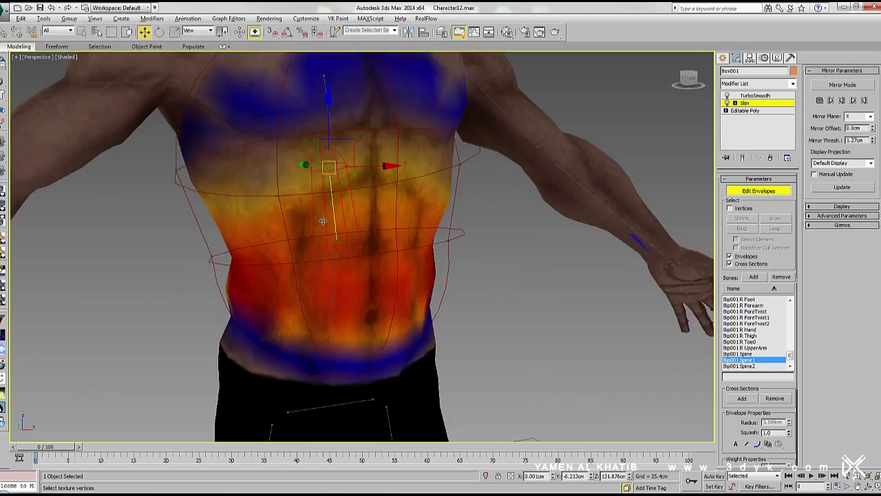
# Work through the Spine and Pelvis envelopes, then the right thigh envelope
pyautogui.click(375, 289)
pyautogui.click(276, 344)
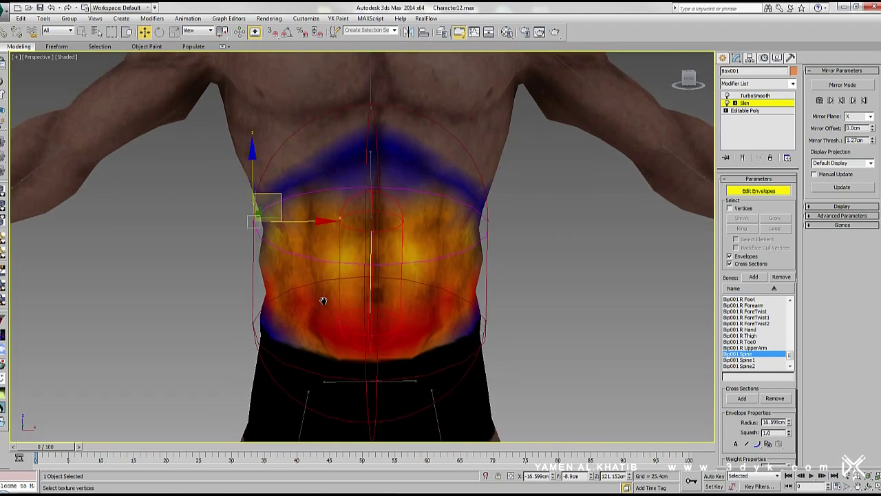
pyautogui.moveTo(324, 298); pyautogui.dragTo(299, 193, button='middle')
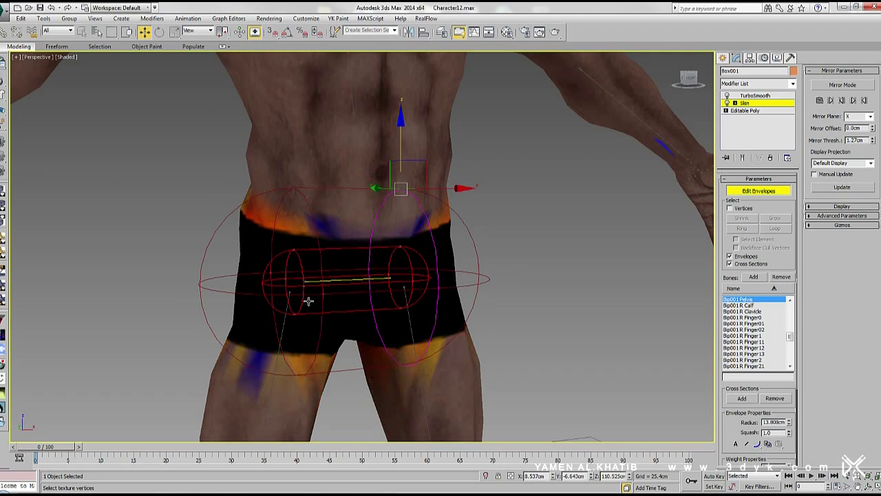
pyautogui.scroll(-3, 318, 173)
pyautogui.click(329, 176)
# Select the right calf and then the right foot envelope, framing the lower leg and foot
pyautogui.scroll(-3, 329, 176)
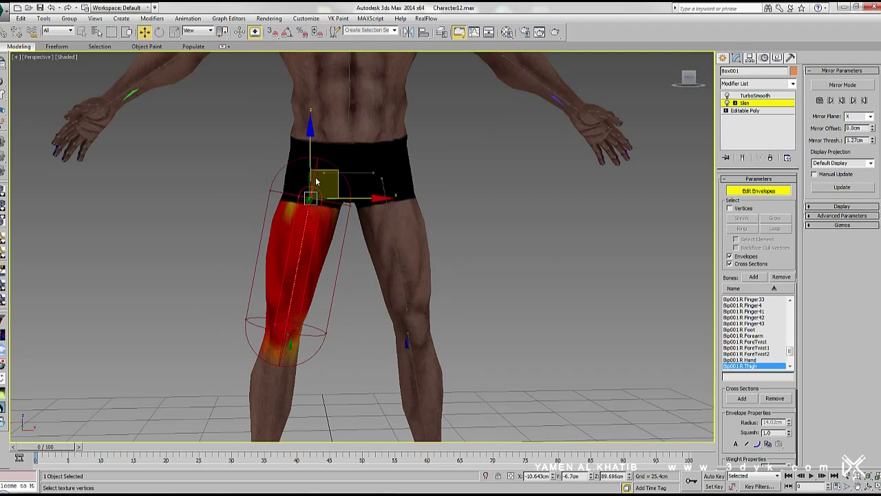
pyautogui.scroll(5, 292, 323)
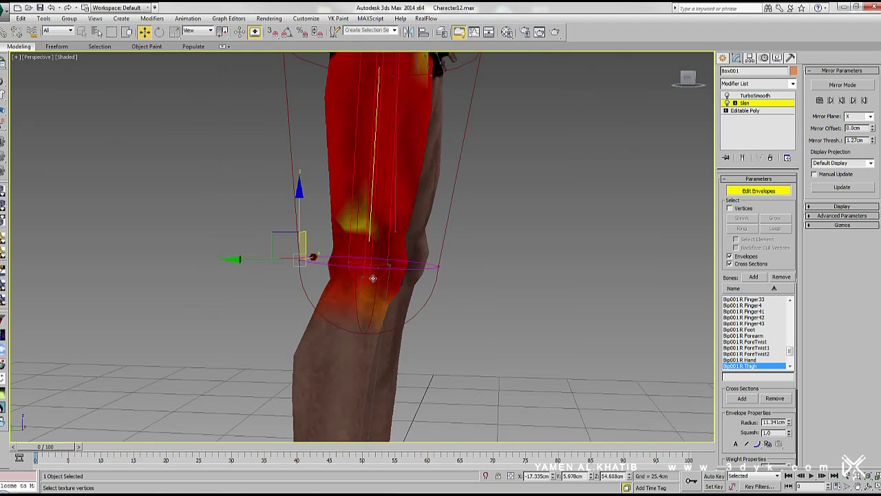
pyautogui.scroll(-2, 402, 246)
pyautogui.click(371, 314)
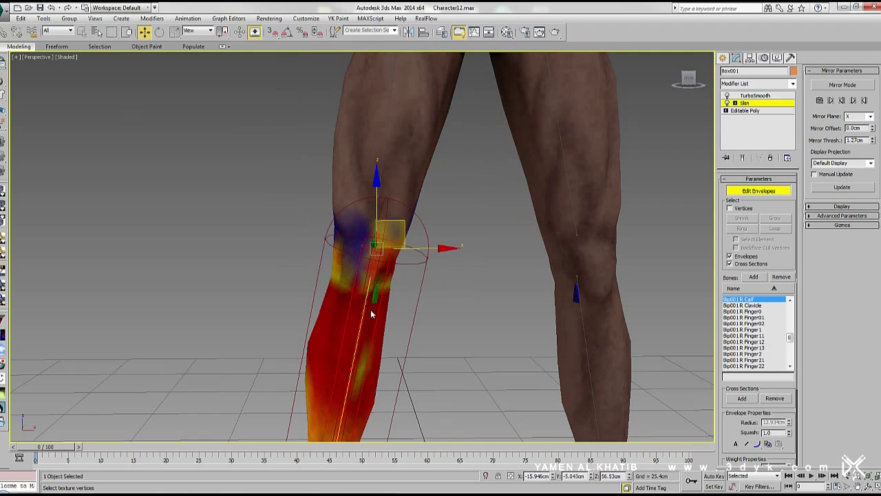
pyautogui.moveTo(340, 297); pyautogui.dragTo(331, 325, button='middle')
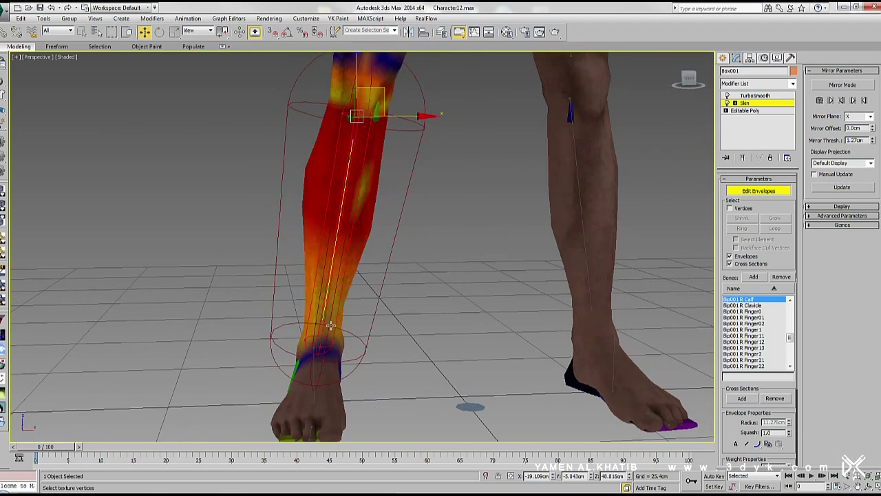
pyautogui.click(319, 366)
pyautogui.moveTo(318, 366); pyautogui.dragTo(303, 247, button='middle')
# Refine the Bip001 R Toe0 envelope while orbiting around the foot to check toe weights
pyautogui.scroll(3, 293, 232)
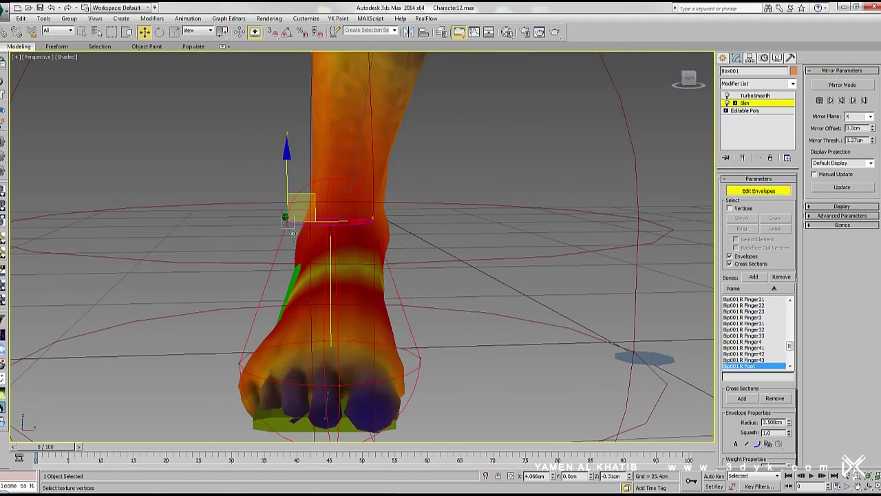
pyautogui.scroll(-4, 286, 363)
pyautogui.scroll(3, 233, 301)
pyautogui.moveTo(234, 301)
pyautogui.keyDown('alt'); pyautogui.mouseDown(button='middle')
pyautogui.moveTo(303, 319)
pyautogui.moveTo(407, 245)
pyautogui.mouseUp(button='middle'); pyautogui.keyUp('alt')
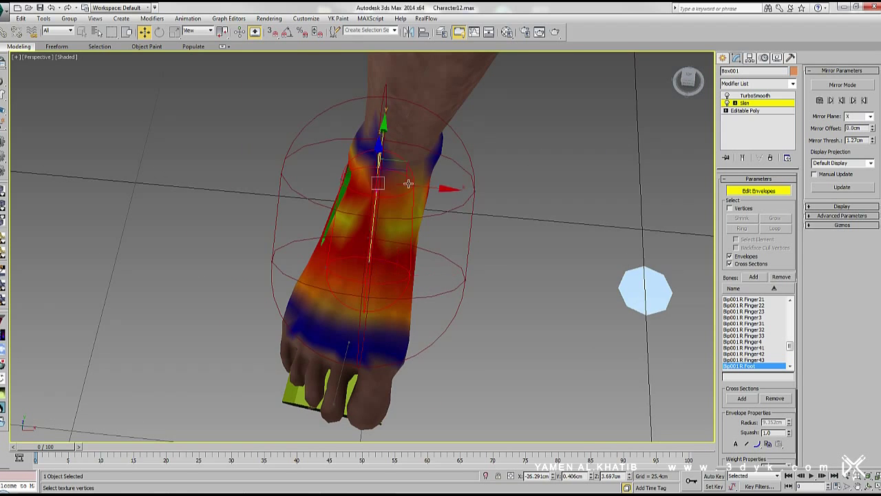
pyautogui.click(474, 246)
pyautogui.click(439, 292)
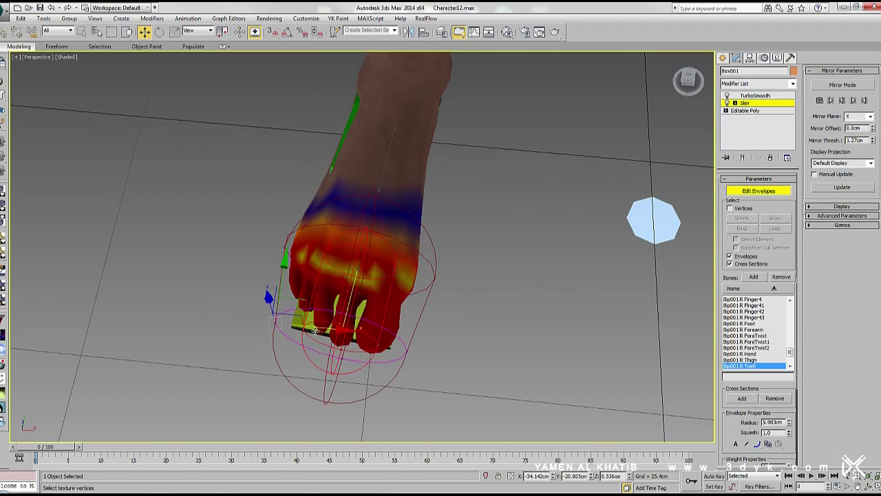
pyautogui.keyDown('alt'); pyautogui.moveTo(339, 311); pyautogui.dragTo(335, 298, button='middle'); pyautogui.keyUp('alt')
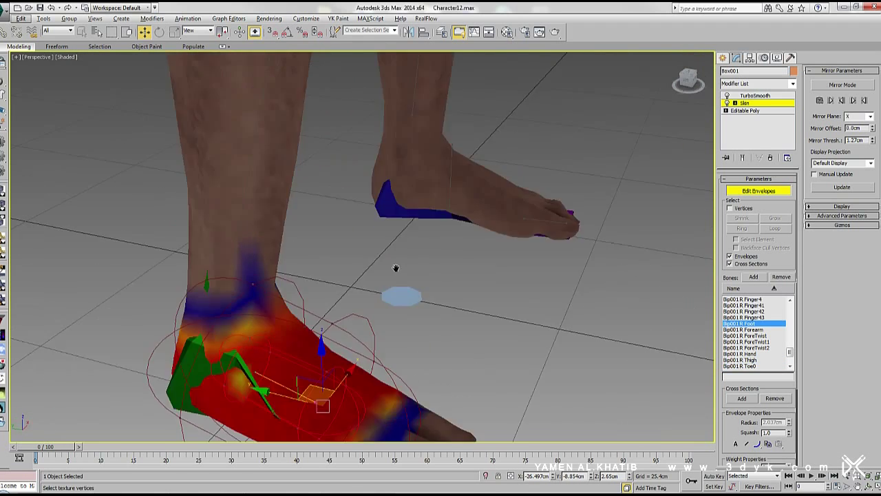
# Move up to the right shoulder and select the right upper arm envelope
pyautogui.keyDown('alt'); pyautogui.moveTo(324, 317); pyautogui.dragTo(346, 73, button='middle'); pyautogui.keyUp('alt')
pyautogui.click(347, 73)
pyautogui.scroll(3, 363, 196)
# Adjust the right forearm twist envelope's end point to fit the forearm
pyautogui.keyDown('alt'); pyautogui.moveTo(363, 195); pyautogui.dragTo(329, 133, button='middle'); pyautogui.keyUp('alt')
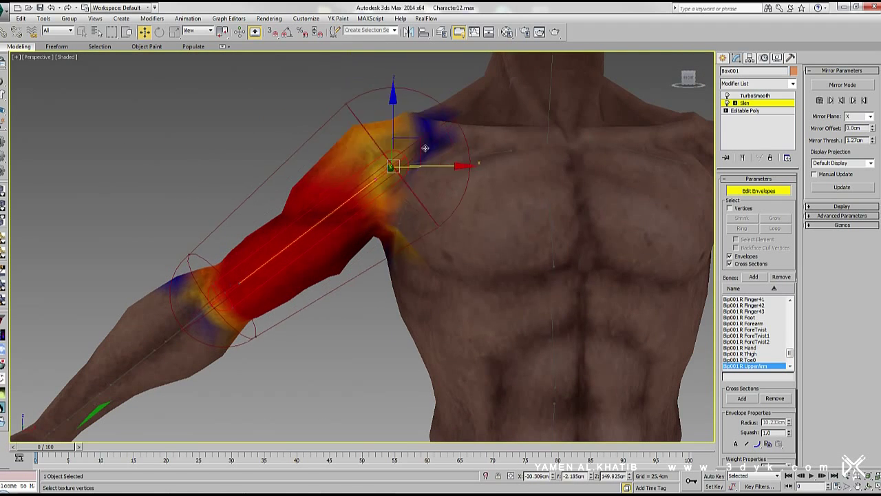
pyautogui.moveTo(361, 205); pyautogui.dragTo(366, 191, button='middle')
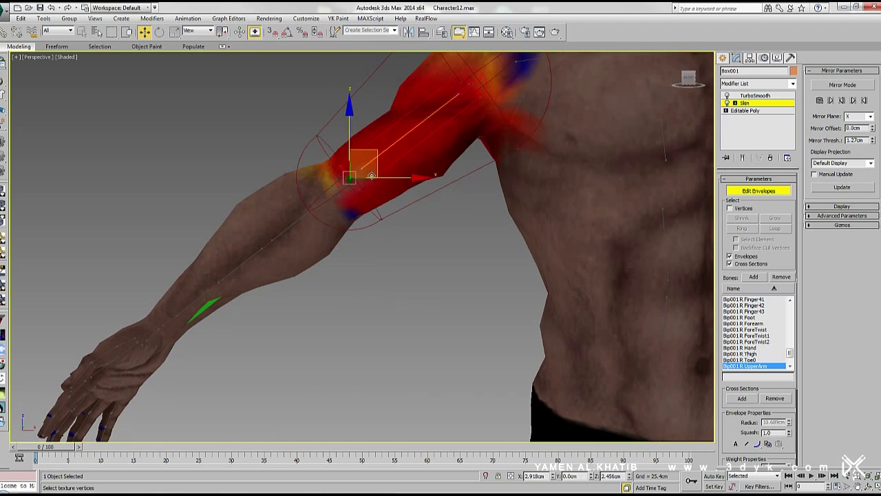
pyautogui.click(274, 252)
pyautogui.moveTo(274, 252)
pyautogui.keyDown('alt'); pyautogui.mouseDown(button='middle')
pyautogui.moveTo(429, 241)
pyautogui.moveTo(236, 252)
pyautogui.moveTo(394, 170)
pyautogui.mouseUp(button='middle'); pyautogui.keyUp('alt')
pyautogui.click(377, 185)
pyautogui.moveTo(338, 219)
pyautogui.keyDown('alt'); pyautogui.mouseDown(button='middle')
pyautogui.moveTo(280, 197)
pyautogui.moveTo(388, 187)
pyautogui.mouseUp(button='middle'); pyautogui.keyUp('alt')
# Refine ForeTwist1 and ForeTwist2, then shrink the right hand envelope cross-section to about 1.1 cm
pyautogui.click(279, 197)
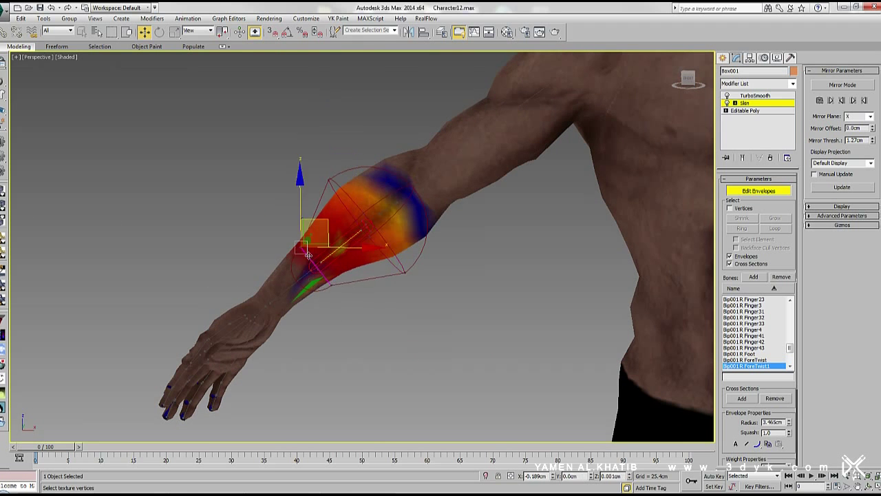
pyautogui.keyDown('alt'); pyautogui.moveTo(370, 238); pyautogui.dragTo(342, 258, button='middle'); pyautogui.keyUp('alt')
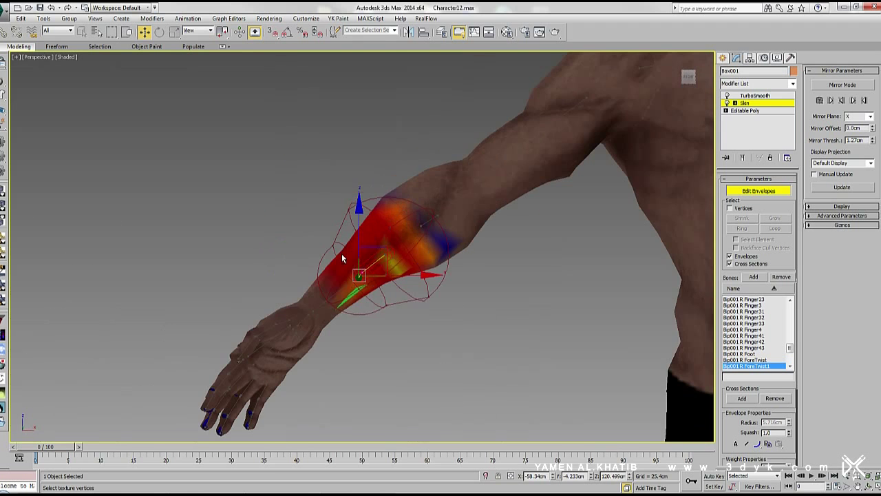
pyautogui.scroll(5, 365, 287)
pyautogui.click(307, 235)
pyautogui.keyDown('alt'); pyautogui.moveTo(307, 235); pyautogui.dragTo(252, 214, button='middle'); pyautogui.keyUp('alt')
pyautogui.click(307, 235)
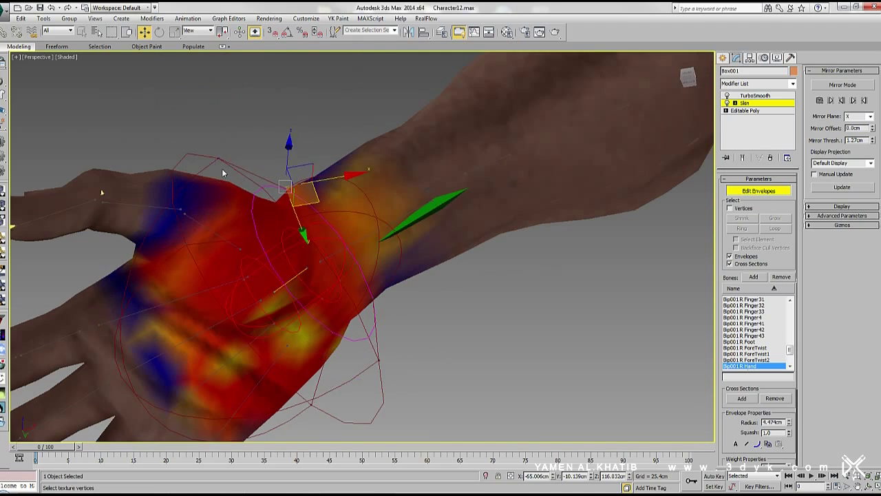
pyautogui.click(251, 214)
pyautogui.moveTo(251, 214)
pyautogui.keyDown('alt'); pyautogui.mouseDown(button='middle')
pyautogui.moveTo(317, 281)
pyautogui.moveTo(285, 191)
pyautogui.moveTo(228, 252)
pyautogui.mouseUp(button='middle'); pyautogui.keyUp('alt')
# Check the R Finger1 to R Finger4 envelopes and adjust R Finger4's end point
pyautogui.click(224, 254)
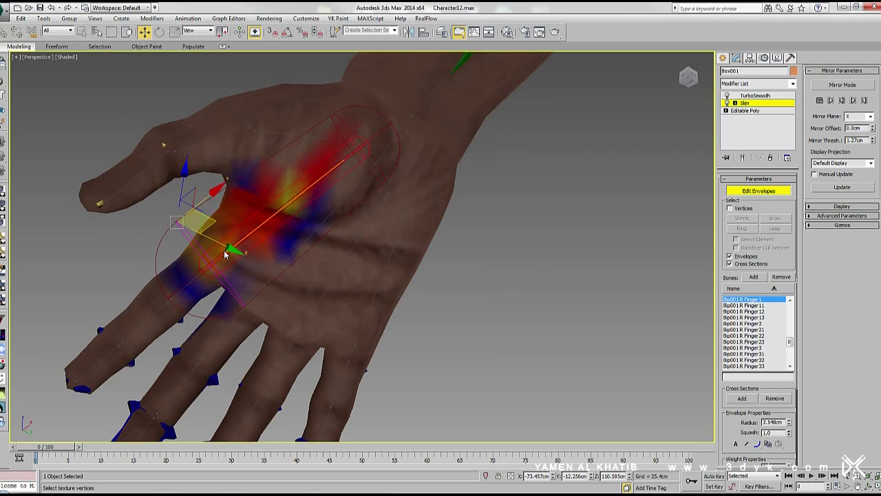
pyautogui.click(358, 182)
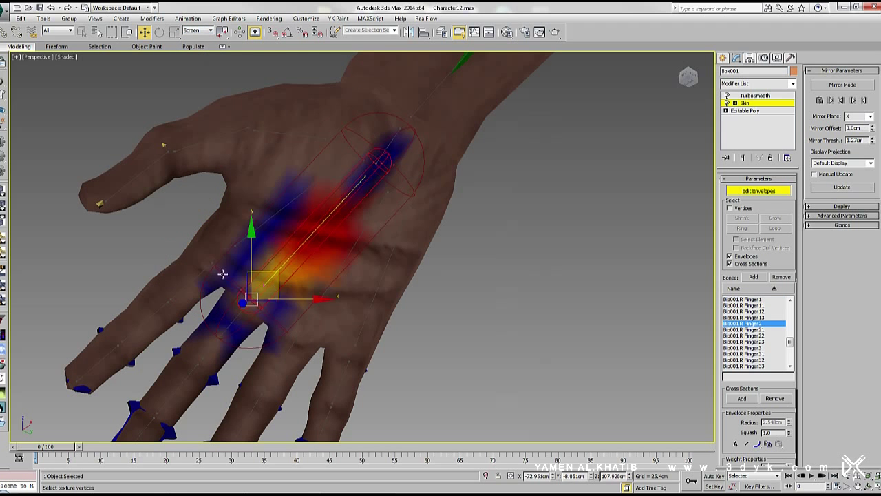
pyautogui.click(324, 316)
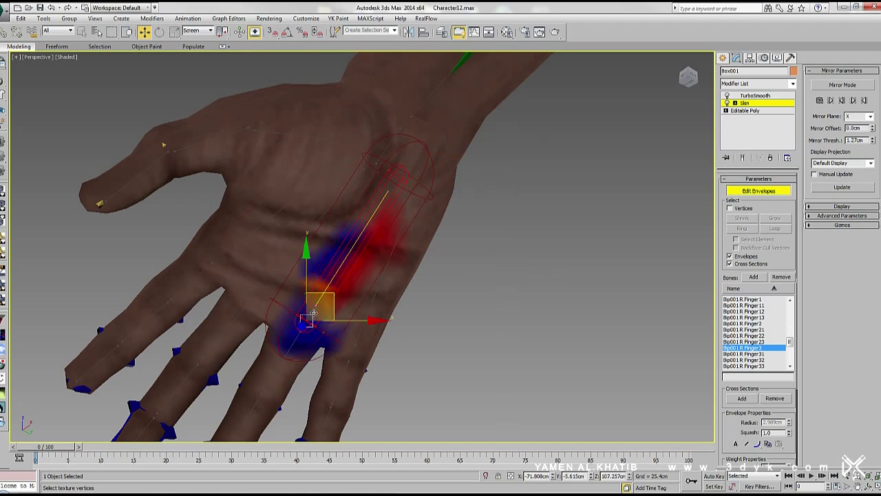
pyautogui.keyDown('alt'); pyautogui.moveTo(395, 275); pyautogui.dragTo(354, 261, button='middle'); pyautogui.keyUp('alt')
pyautogui.click(354, 262)
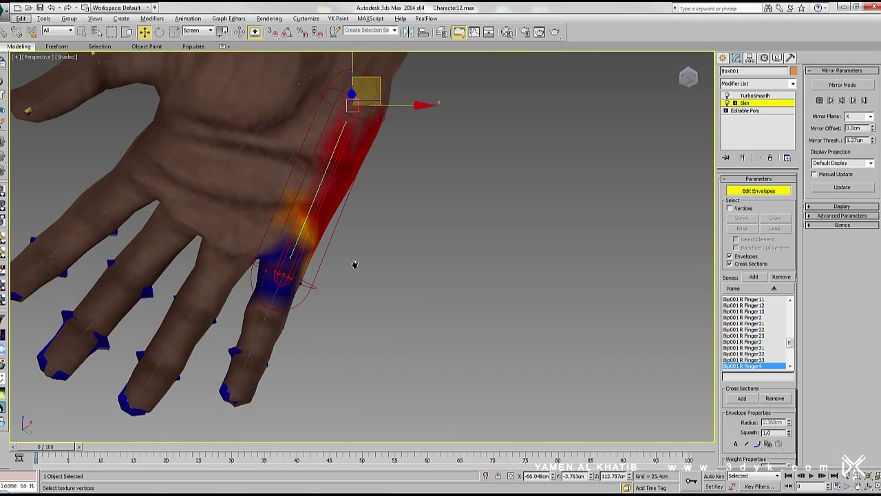
pyautogui.moveTo(256, 196); pyautogui.dragTo(303, 238)
pyautogui.click(313, 84)
# Enlarge the thumb base envelope R Finger0, checking R Finger01 and R Finger02 along the thumb
pyautogui.keyDown('alt'); pyautogui.moveTo(314, 84); pyautogui.dragTo(352, 195, button='middle'); pyautogui.keyUp('alt')
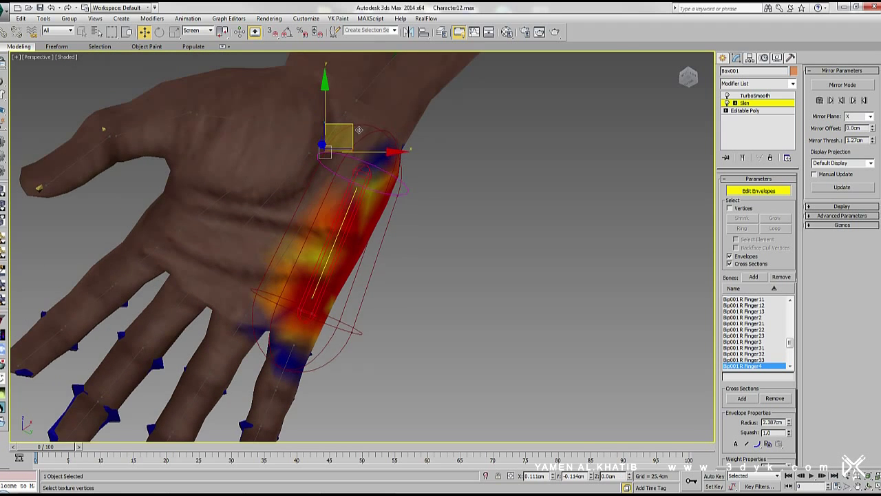
pyautogui.click(352, 194)
pyautogui.moveTo(352, 195); pyautogui.dragTo(303, 124)
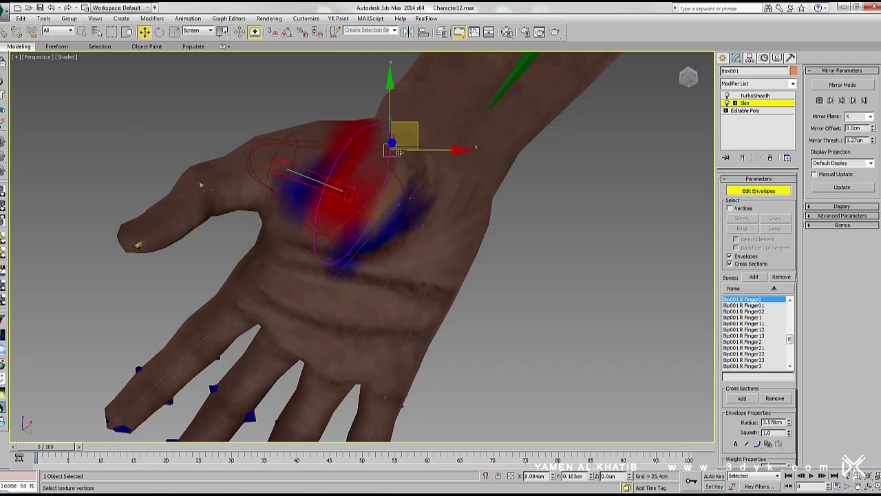
pyautogui.click(189, 149)
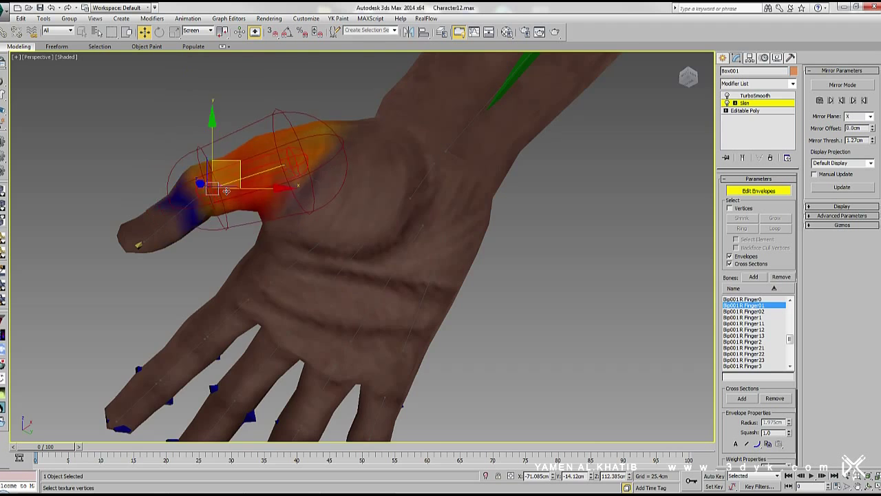
pyautogui.keyDown('alt'); pyautogui.moveTo(225, 190); pyautogui.dragTo(227, 193, button='middle'); pyautogui.keyUp('alt')
pyautogui.click(227, 193)
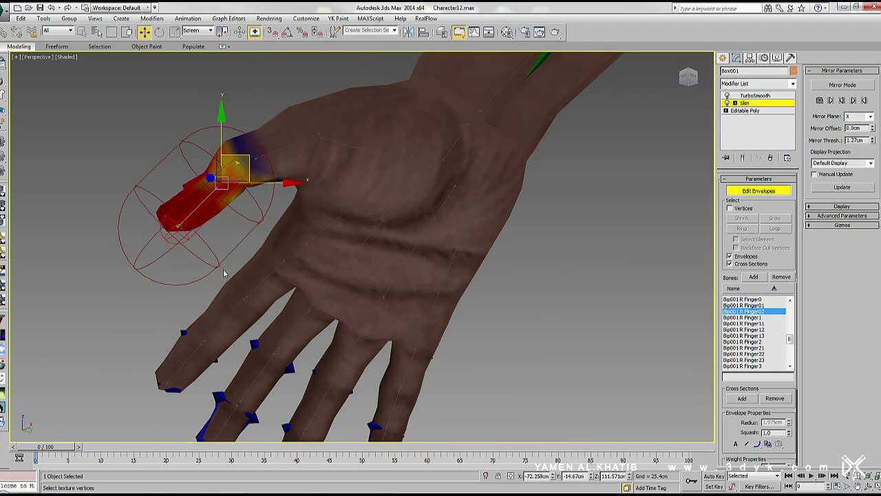
pyautogui.click(279, 159)
pyautogui.click(357, 149)
pyautogui.keyDown('alt'); pyautogui.moveTo(357, 150); pyautogui.dragTo(400, 113, button='middle'); pyautogui.keyUp('alt')
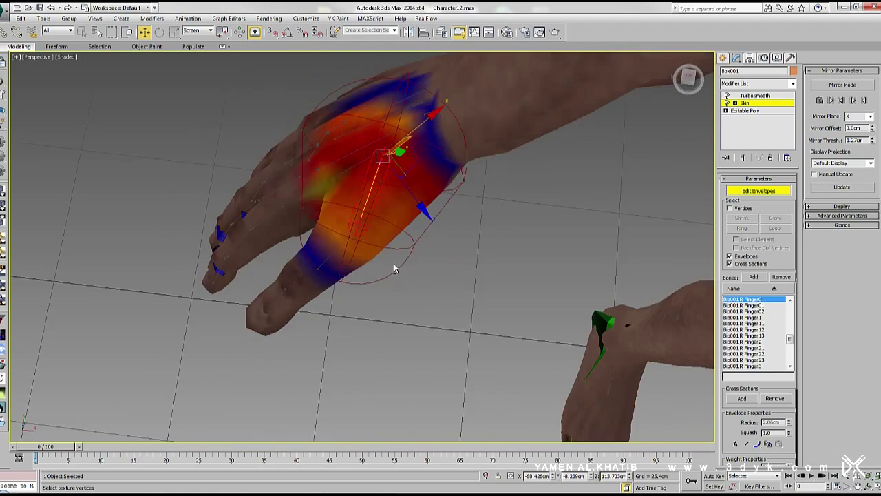
# Narrow the index finger's R Finger12 envelope radius, checking R Finger11 and R Finger13
pyautogui.keyDown('alt'); pyautogui.moveTo(380, 222); pyautogui.dragTo(345, 117, button='middle'); pyautogui.keyUp('alt')
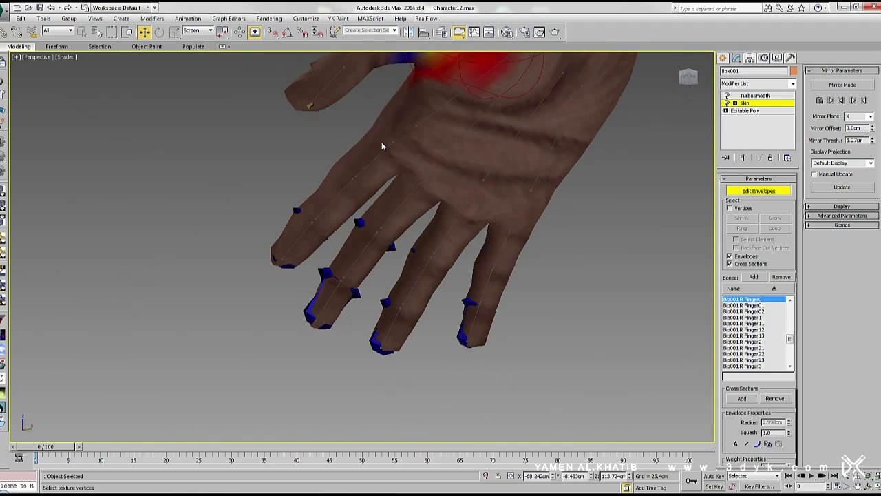
pyautogui.click(345, 117)
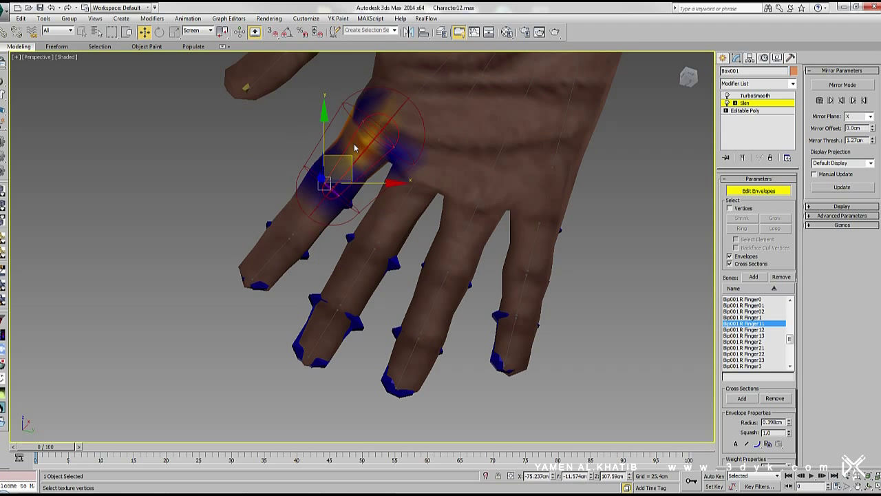
pyautogui.click(319, 218)
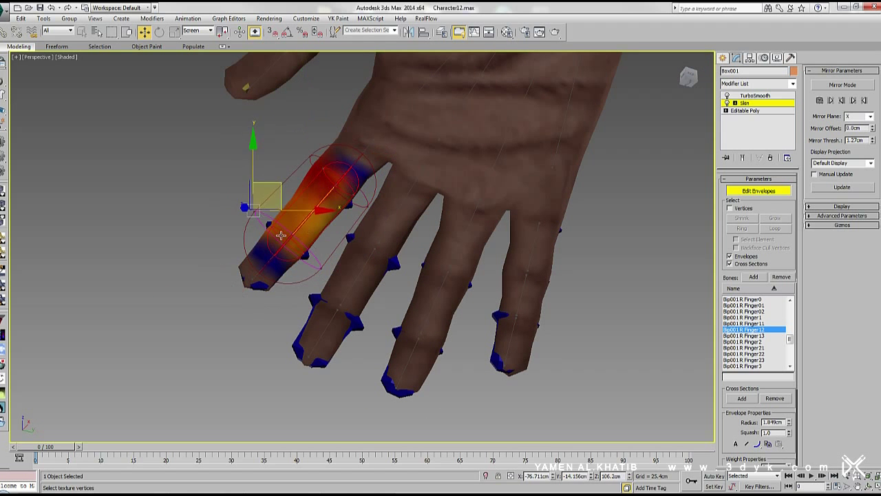
pyautogui.moveTo(331, 188)
pyautogui.keyDown('alt'); pyautogui.mouseDown(button='middle')
pyautogui.moveTo(370, 247)
pyautogui.moveTo(344, 193)
pyautogui.mouseUp(button='middle'); pyautogui.keyUp('alt')
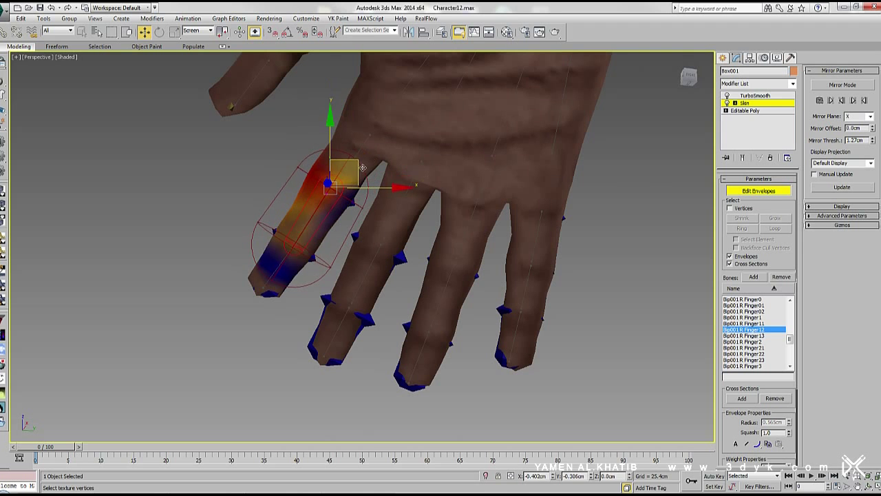
pyautogui.click(283, 246)
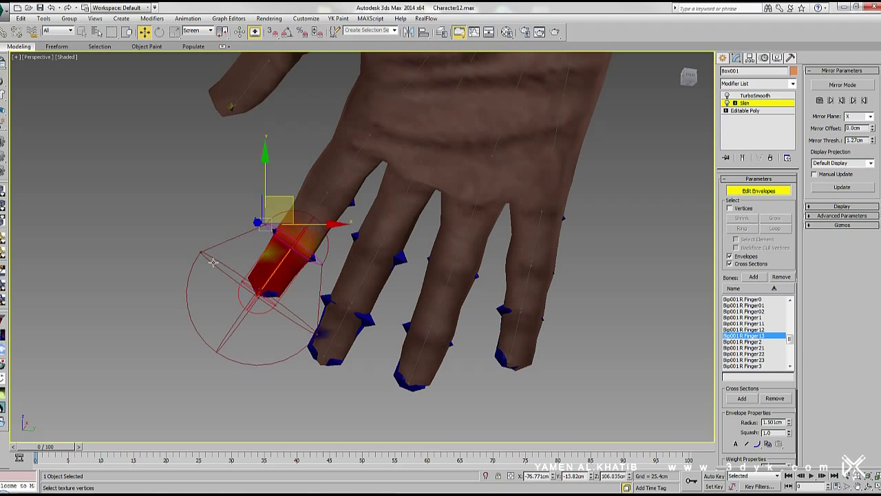
pyautogui.moveTo(267, 263)
pyautogui.keyDown('alt'); pyautogui.mouseDown(button='middle')
pyautogui.moveTo(328, 235)
pyautogui.moveTo(323, 207)
pyautogui.moveTo(337, 183)
pyautogui.moveTo(358, 207)
pyautogui.mouseUp(button='middle'); pyautogui.keyUp('alt')
pyautogui.click(334, 199)
# Step through the middle, ring and little finger envelopes, from R Finger21 to R Finger43
pyautogui.scroll(-3, 764, 343)
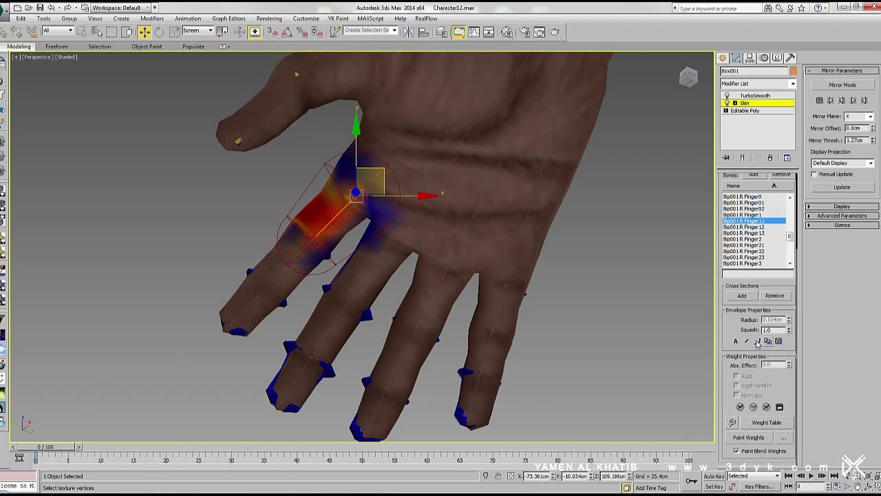
pyautogui.click(377, 275)
pyautogui.click(416, 220)
pyautogui.click(499, 303)
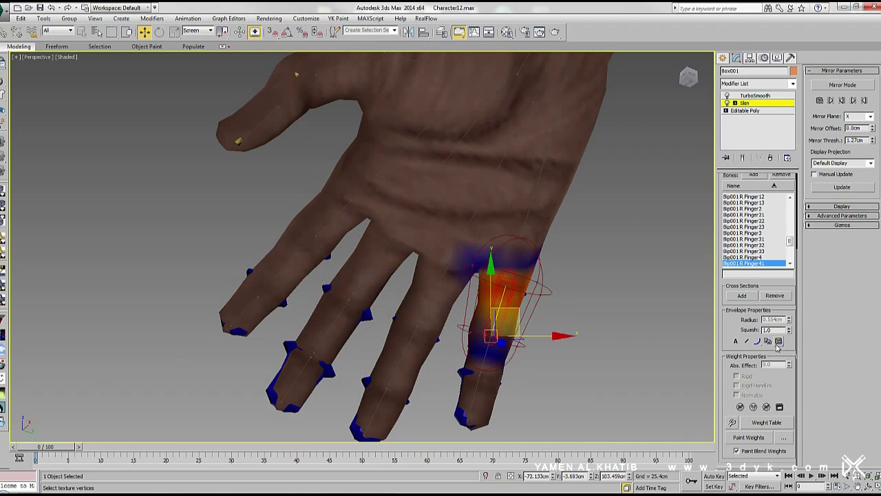
pyautogui.click(287, 279)
pyautogui.click(364, 337)
pyautogui.click(413, 360)
pyautogui.click(481, 358)
pyautogui.click(262, 289)
pyautogui.click(330, 338)
pyautogui.click(386, 386)
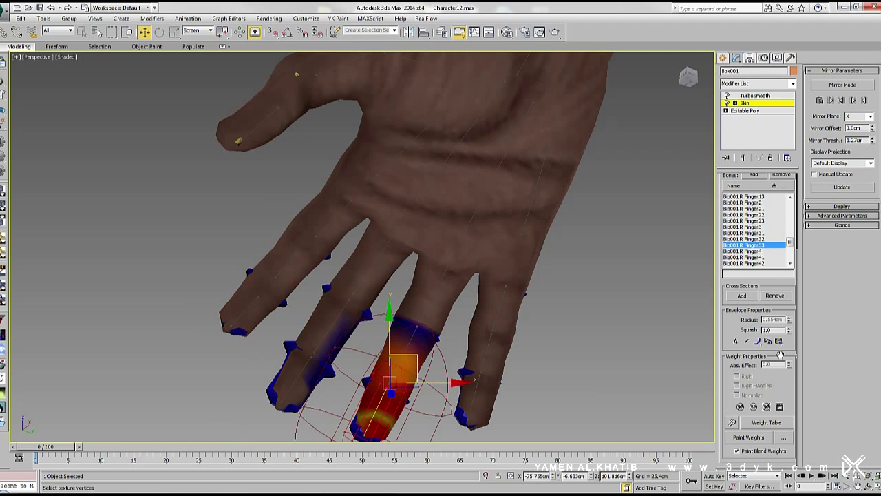
pyautogui.click(482, 375)
# Check the R Finger23 and R Finger22 envelopes with edged faces shown (F4)
pyautogui.click(289, 241)
pyautogui.moveTo(233, 257)
pyautogui.keyDown('alt'); pyautogui.mouseDown(button='middle')
pyautogui.moveTo(289, 241)
pyautogui.moveTo(314, 206)
pyautogui.mouseUp(button='middle'); pyautogui.keyUp('alt')
pyautogui.click(328, 204)
pyautogui.press('F4')
pyautogui.keyDown('alt'); pyautogui.moveTo(334, 166); pyautogui.dragTo(437, 221, button='middle'); pyautogui.keyUp('alt')
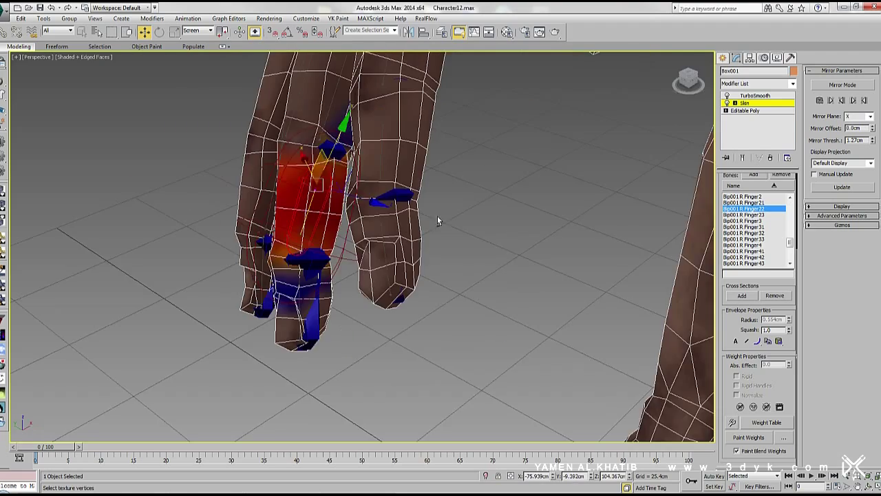
pyautogui.moveTo(338, 159)
pyautogui.keyDown('alt'); pyautogui.mouseDown(button='middle')
pyautogui.moveTo(451, 161)
pyautogui.moveTo(429, 252)
pyautogui.moveTo(348, 193)
pyautogui.moveTo(413, 319)
pyautogui.moveTo(289, 245)
pyautogui.moveTo(306, 256)
pyautogui.moveTo(314, 320)
pyautogui.moveTo(282, 220)
pyautogui.mouseUp(button='middle'); pyautogui.keyUp('alt')
# Refit R Finger32, R Finger43 and R Finger42 to about 1.59 cm, then check thumb envelopes R Finger01 and R Finger02
pyautogui.click(451, 161)
pyautogui.click(432, 275)
pyautogui.moveTo(432, 275)
pyautogui.keyDown('alt'); pyautogui.mouseDown(button='middle')
pyautogui.moveTo(433, 232)
pyautogui.moveTo(351, 220)
pyautogui.moveTo(312, 199)
pyautogui.mouseUp(button='middle'); pyautogui.keyUp('alt')
pyautogui.click(329, 214)
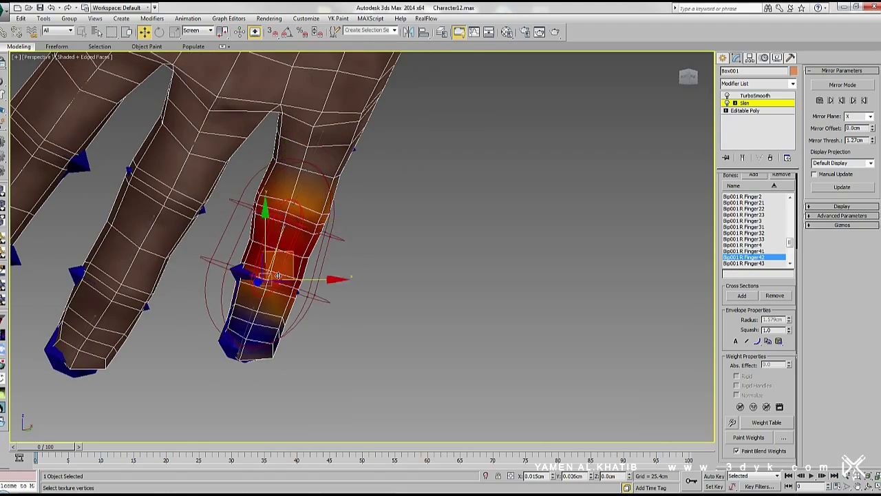
pyautogui.keyDown('alt'); pyautogui.moveTo(289, 253); pyautogui.dragTo(229, 239, button='middle'); pyautogui.keyUp('alt')
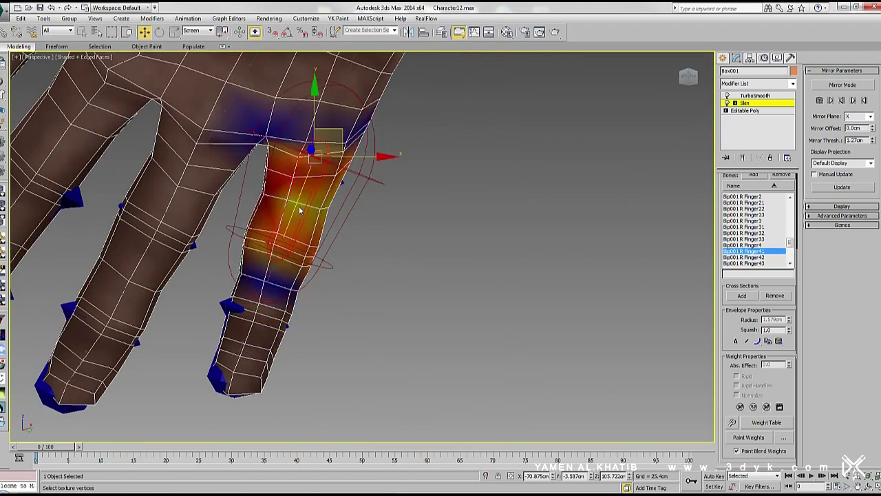
pyautogui.moveTo(219, 271)
pyautogui.keyDown('alt'); pyautogui.mouseDown(button='middle')
pyautogui.moveTo(344, 232)
pyautogui.moveTo(206, 251)
pyautogui.moveTo(345, 181)
pyautogui.moveTo(399, 275)
pyautogui.moveTo(420, 269)
pyautogui.moveTo(455, 220)
pyautogui.moveTo(476, 164)
pyautogui.mouseUp(button='middle'); pyautogui.keyUp('alt')
pyautogui.click(346, 181)
pyautogui.click(406, 285)
pyautogui.scroll(-5, 454, 220)
# Review the R Clavicle, Neck and Head envelopes, toggling between wireframe and shaded display
pyautogui.press('F3')
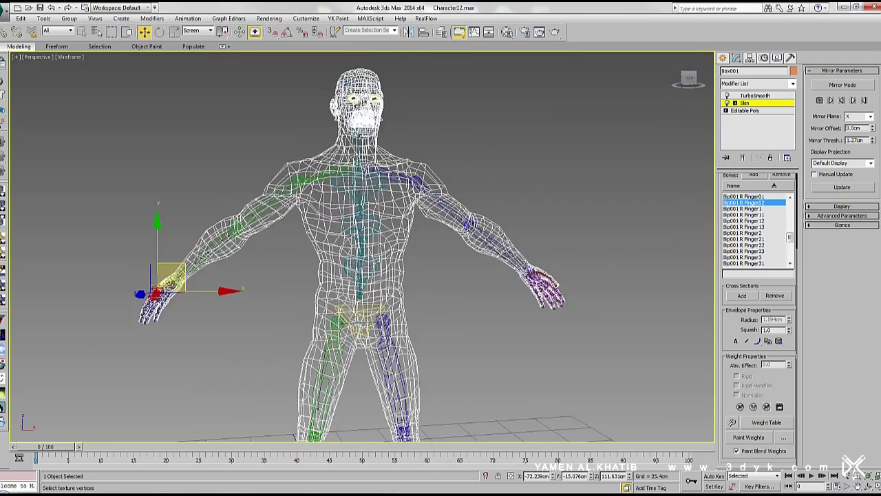
pyautogui.click(325, 180)
pyautogui.scroll(3, 325, 180)
pyautogui.scroll(2, 325, 180)
pyautogui.keyDown('alt'); pyautogui.moveTo(404, 205); pyautogui.dragTo(402, 219, button='middle'); pyautogui.keyUp('alt')
pyautogui.press('F3')
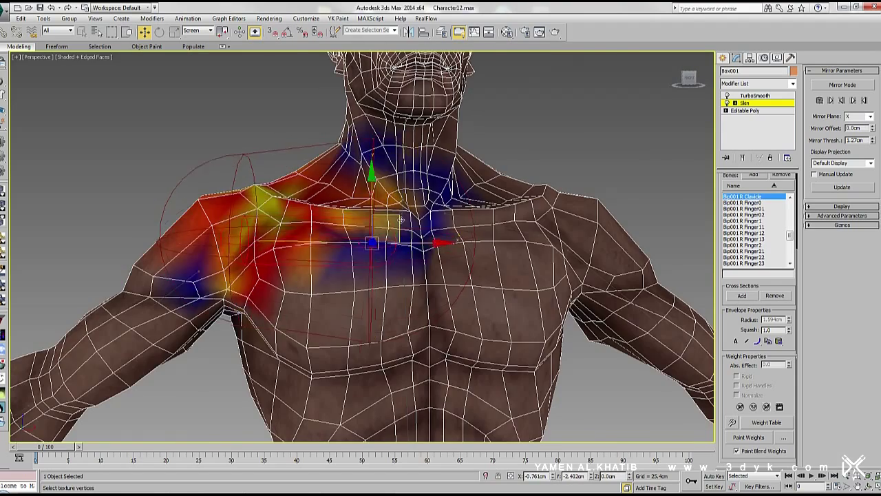
pyautogui.click(333, 197)
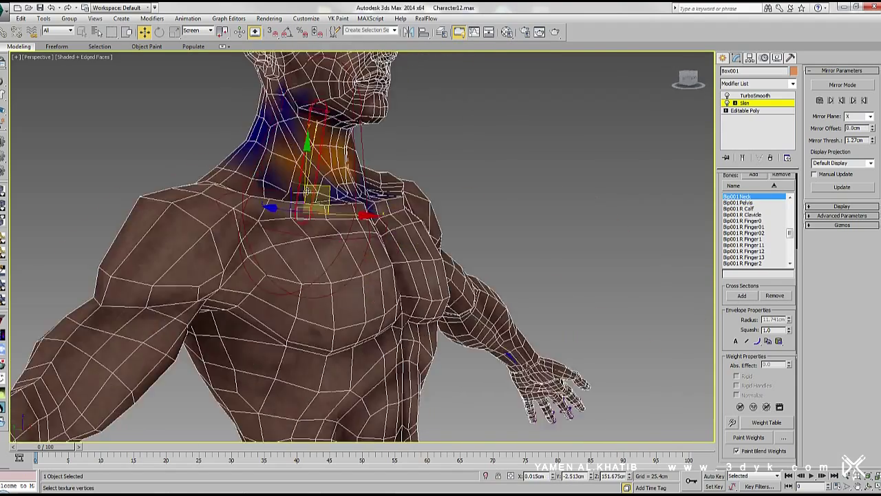
pyautogui.keyDown('alt'); pyautogui.moveTo(333, 197); pyautogui.dragTo(413, 199, button='middle'); pyautogui.keyUp('alt')
pyautogui.scroll(2, 331, 207)
pyautogui.click(353, 196)
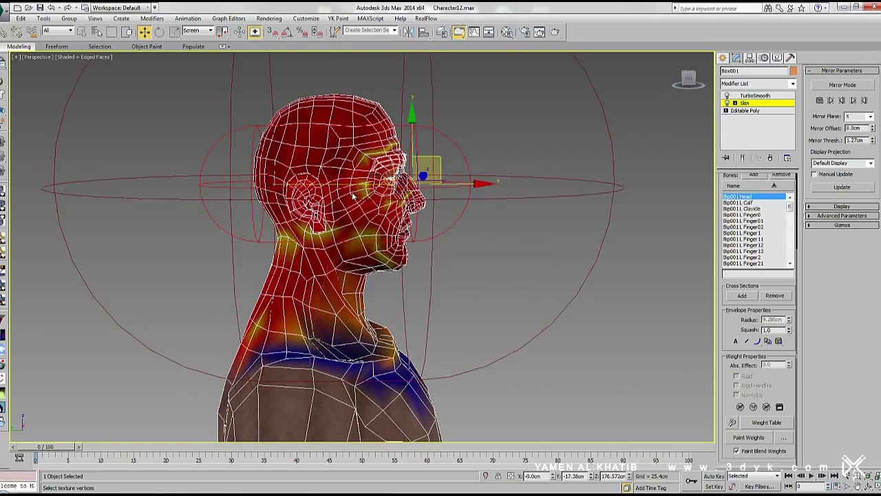
pyautogui.moveTo(290, 162)
pyautogui.keyDown('alt'); pyautogui.mouseDown(button='middle')
pyautogui.moveTo(432, 236)
pyautogui.moveTo(289, 234)
pyautogui.mouseUp(button='middle'); pyautogui.keyUp('alt')
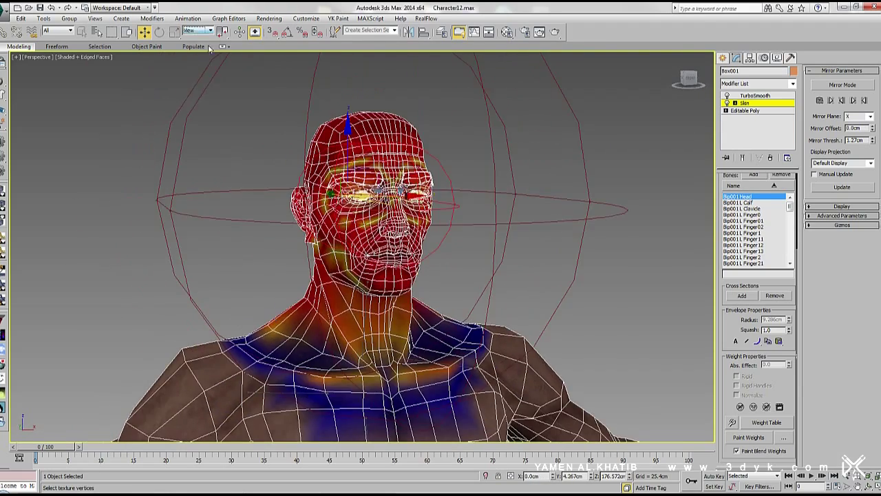
# Shrink the eye-area Sphere001 envelope to a 1.54 cm radius around the right eyelid
pyautogui.click(454, 206)
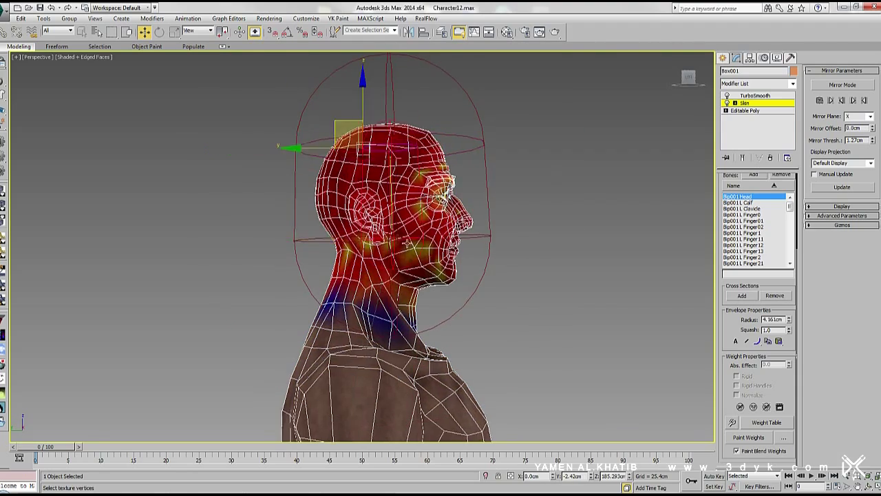
pyautogui.keyDown('alt'); pyautogui.moveTo(368, 243); pyautogui.dragTo(426, 228, button='middle'); pyautogui.keyUp('alt')
pyautogui.click(360, 197)
pyautogui.scroll(8, 360, 197)
pyautogui.scroll(-2, 314, 226)
pyautogui.keyDown('alt'); pyautogui.moveTo(358, 182); pyautogui.dragTo(374, 182, button='middle'); pyautogui.keyUp('alt')
pyautogui.click(374, 181)
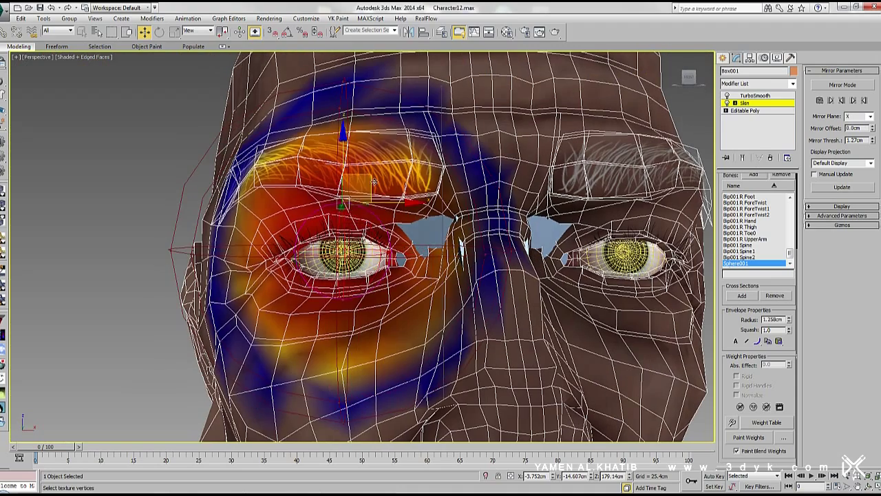
pyautogui.click(349, 90)
pyautogui.moveTo(349, 89)
pyautogui.keyDown('alt'); pyautogui.mouseDown(button='middle')
pyautogui.moveTo(294, 186)
pyautogui.moveTo(219, 253)
pyautogui.moveTo(407, 255)
pyautogui.moveTo(384, 232)
pyautogui.mouseUp(button='middle'); pyautogui.keyUp('alt')
pyautogui.scroll(2, 227, 247)
pyautogui.scroll(-5, 406, 255)
pyautogui.scroll(-5, 406, 254)
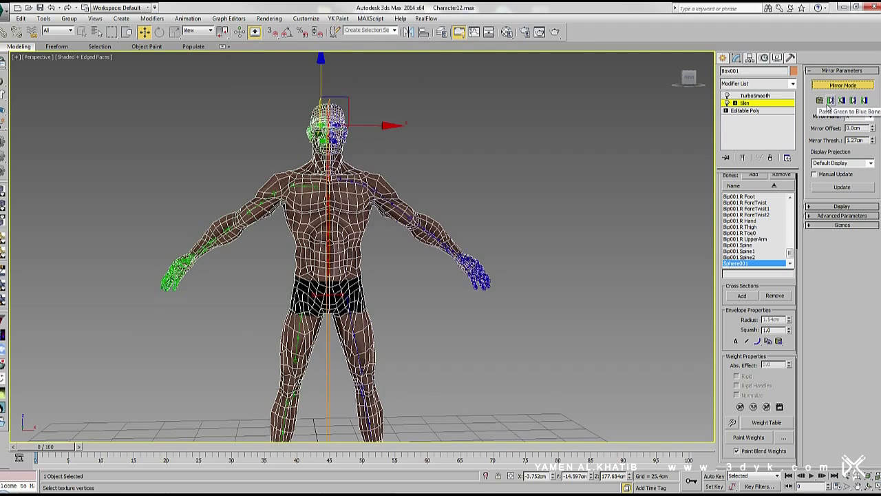
# Inspect the L Thigh envelope, then leave envelope editing with the whole character deselected
pyautogui.scroll(3, 325, 242)
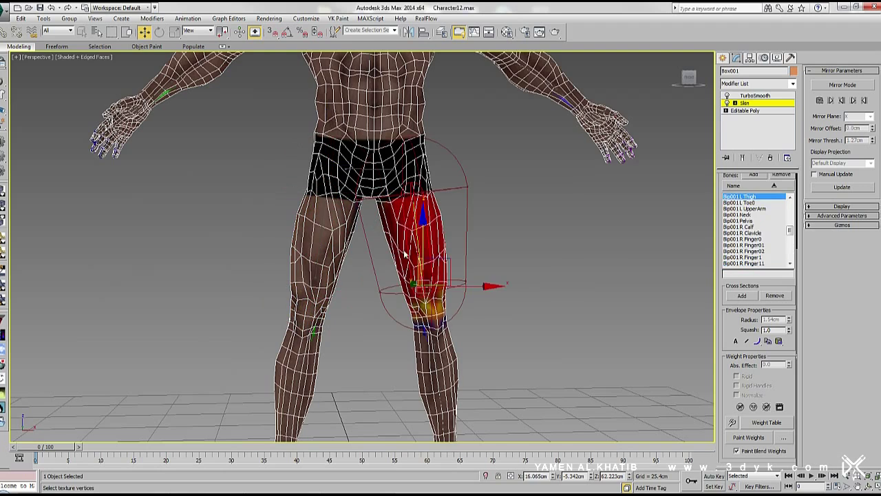
pyautogui.click(326, 241)
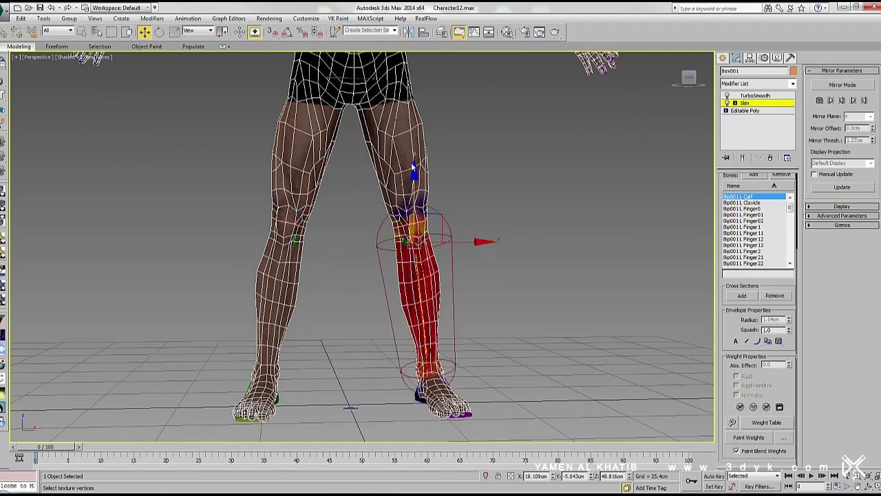
pyautogui.scroll(-5, 414, 167)
pyautogui.click(466, 270)
pyautogui.keyDown('alt'); pyautogui.moveTo(465, 270); pyautogui.dragTo(368, 206, button='middle'); pyautogui.keyUp('alt')
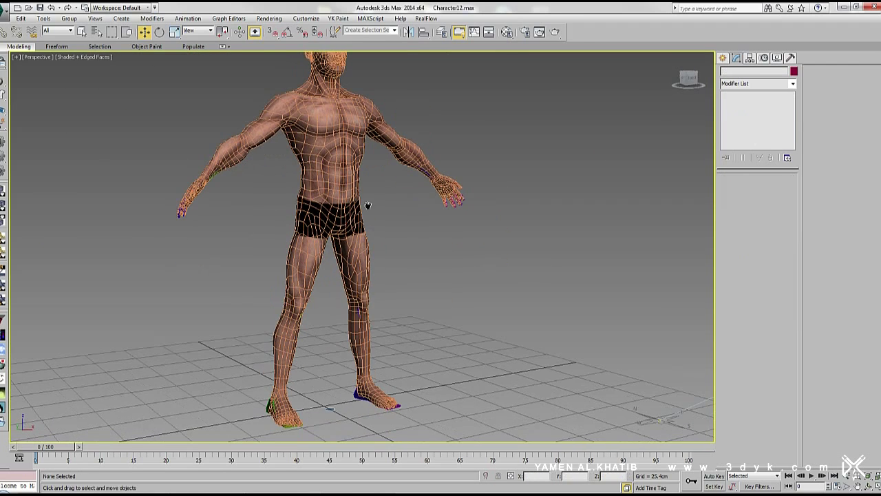
# Pose the right foot biped bone into a raised, bent-knee position to test leg weights
pyautogui.click(777, 57)
pyautogui.keyDown('alt'); pyautogui.moveTo(358, 275); pyautogui.dragTo(441, 275, button='middle'); pyautogui.keyUp('alt')
pyautogui.moveTo(385, 372); pyautogui.dragTo(394, 295)
pyautogui.moveTo(395, 295); pyautogui.dragTo(133, 80, button='middle')
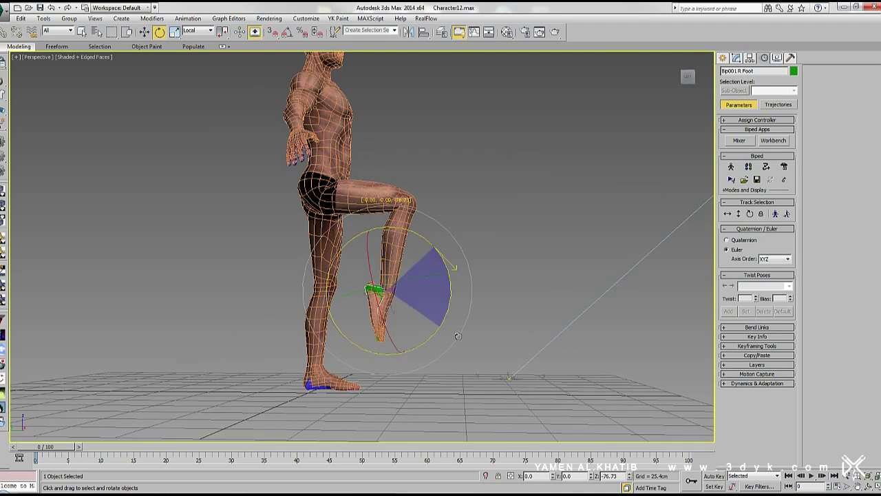
pyautogui.keyDown('alt'); pyautogui.moveTo(467, 331); pyautogui.dragTo(698, 168, button='middle'); pyautogui.keyUp('alt')
pyautogui.scroll(5, 386, 275)
# Reselect the skinned mesh and review the right calf's envelope weights from both sides
pyautogui.click(413, 310)
pyautogui.click(737, 58)
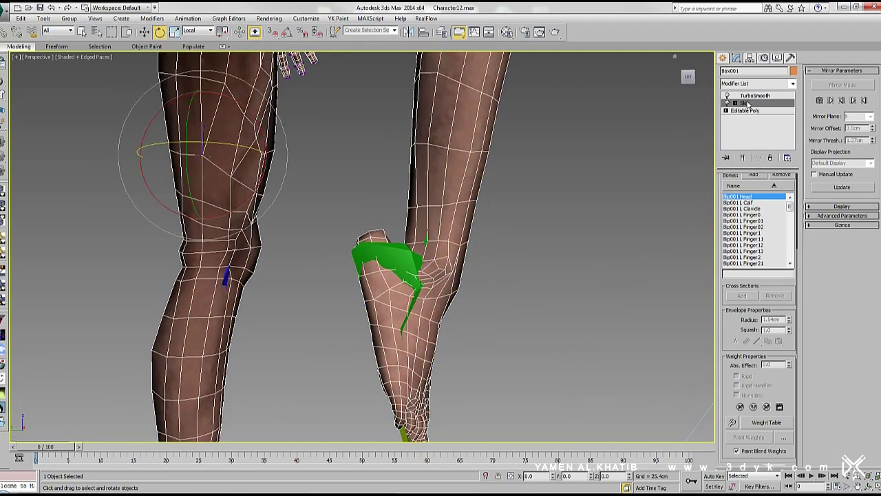
pyautogui.click(426, 236)
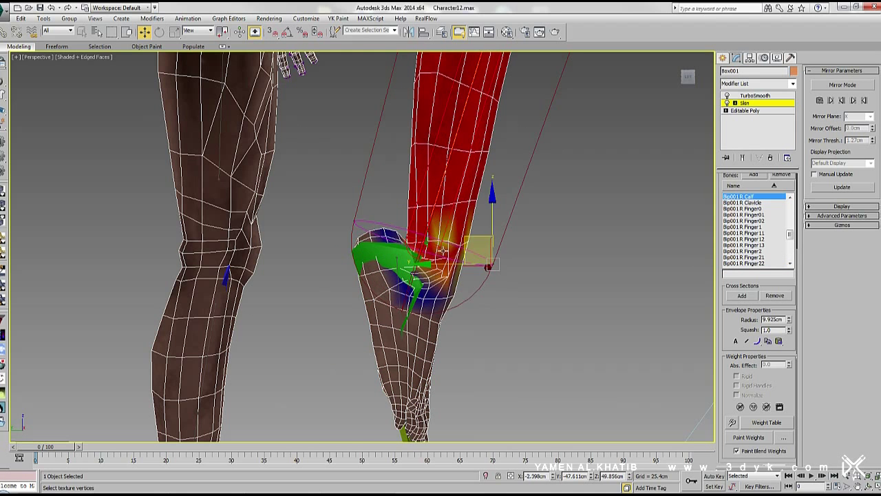
pyautogui.moveTo(411, 284)
pyautogui.keyDown('alt'); pyautogui.mouseDown(button='middle')
pyautogui.moveTo(435, 201)
pyautogui.moveTo(347, 352)
pyautogui.mouseUp(button='middle'); pyautogui.keyUp('alt')
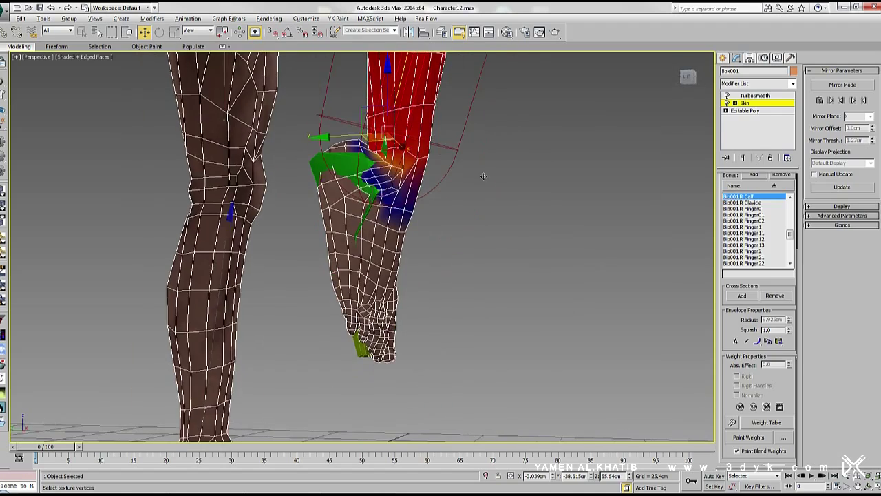
pyautogui.click(347, 352)
pyautogui.moveTo(402, 254)
pyautogui.keyDown('alt'); pyautogui.mouseDown(button='middle')
pyautogui.moveTo(419, 258)
pyautogui.moveTo(390, 318)
pyautogui.moveTo(359, 297)
pyautogui.mouseUp(button='middle'); pyautogui.keyUp('alt')
# Review the right foot and toe envelopes (toe spanning 12.58 cm), then frame the whole character
pyautogui.click(419, 257)
pyautogui.press('w')
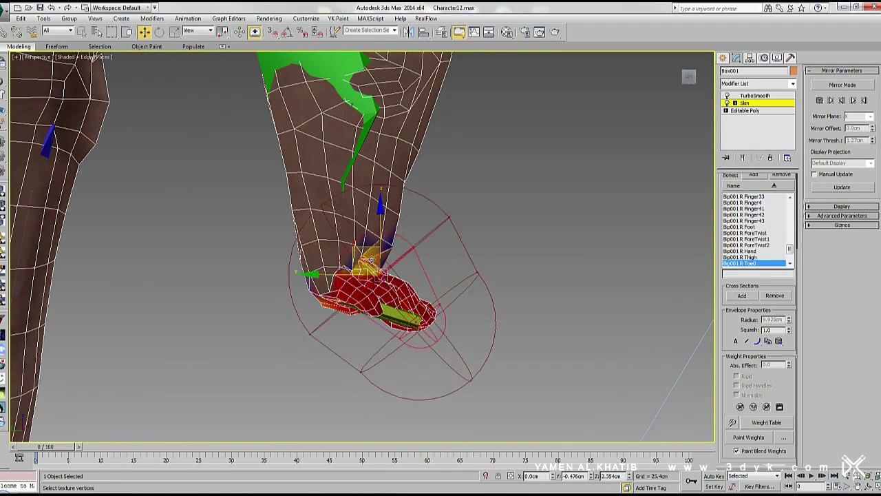
pyautogui.click(348, 209)
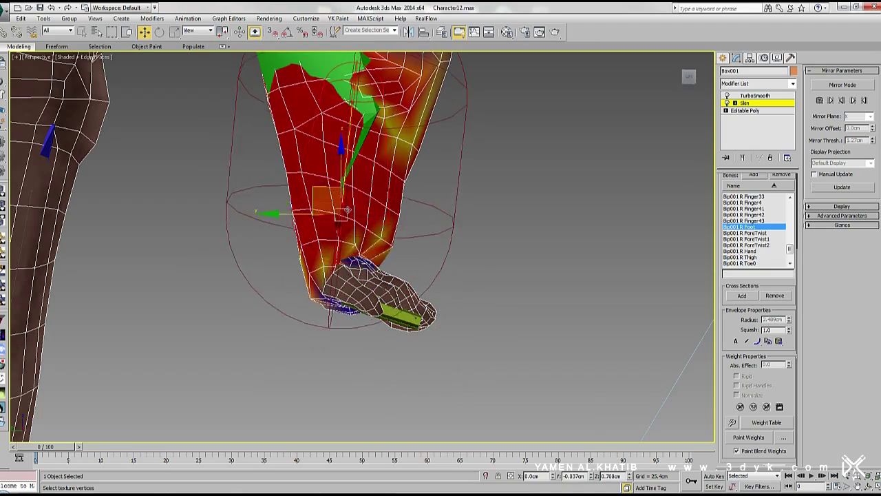
pyautogui.click(393, 284)
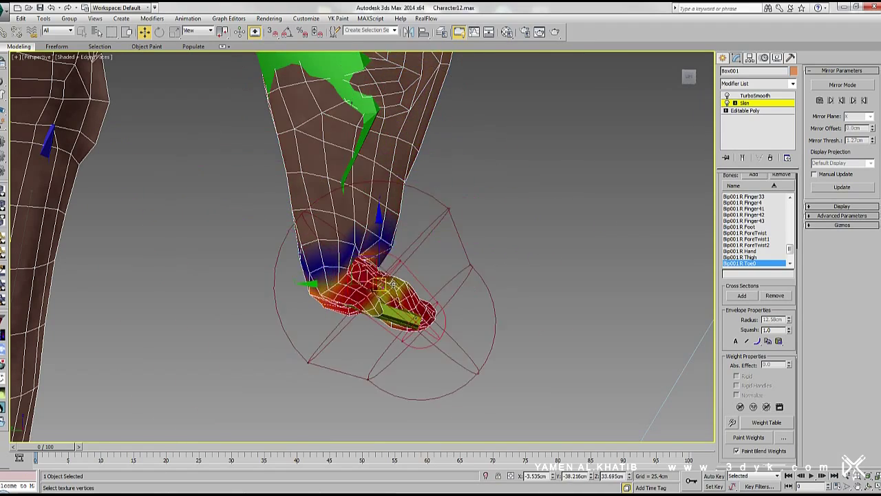
pyautogui.click(688, 77)
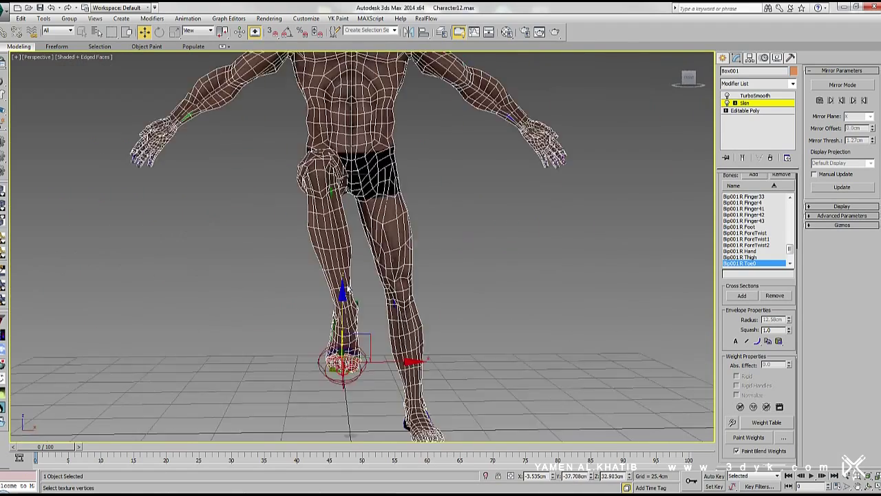
pyautogui.click(362, 305)
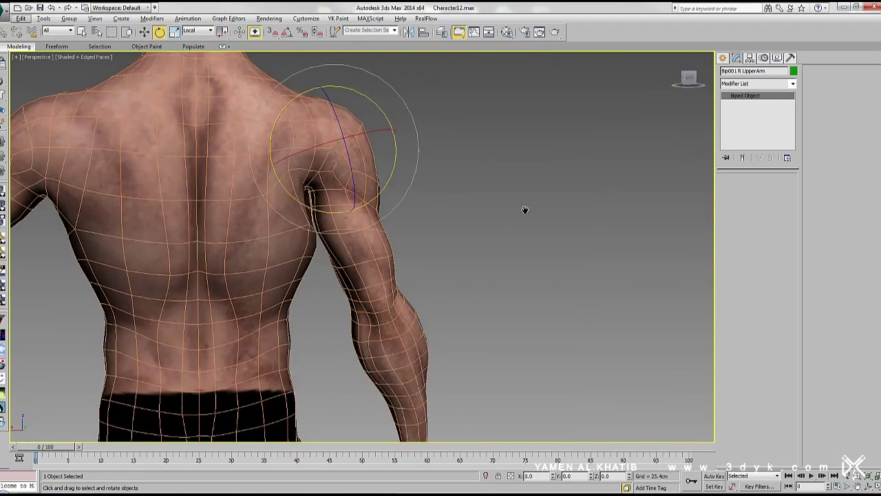
# Extend the R UpperArm envelope end toward the shoulder and inspect the right ForeTwist envelope weights
pyautogui.click(745, 104)
pyautogui.click(745, 103)
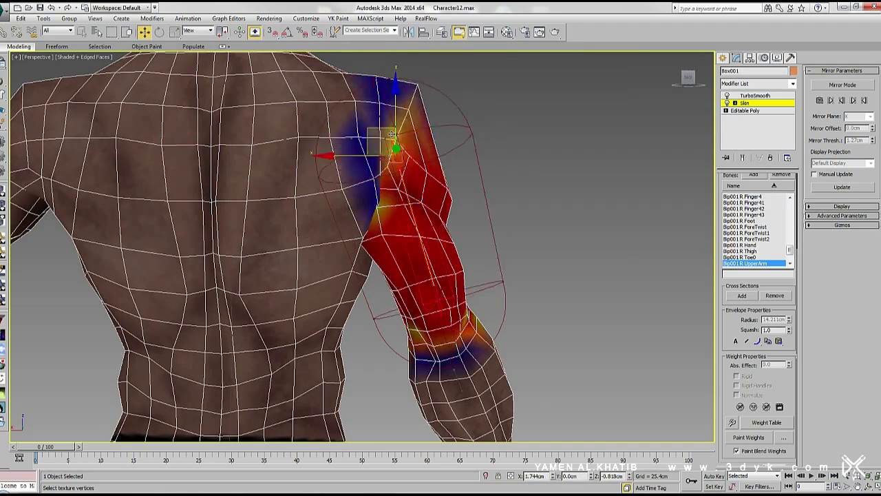
pyautogui.moveTo(391, 133); pyautogui.dragTo(407, 145)
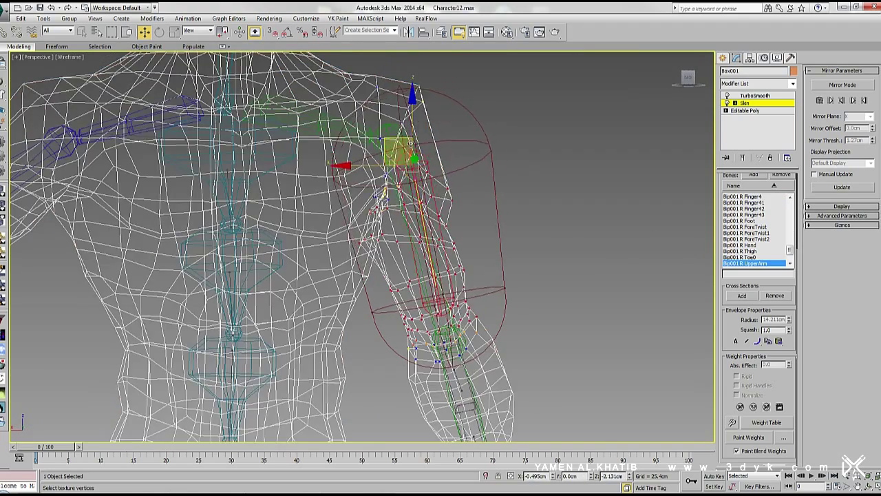
pyautogui.keyDown('alt'); pyautogui.moveTo(397, 122); pyautogui.dragTo(282, 171, button='middle'); pyautogui.keyUp('alt')
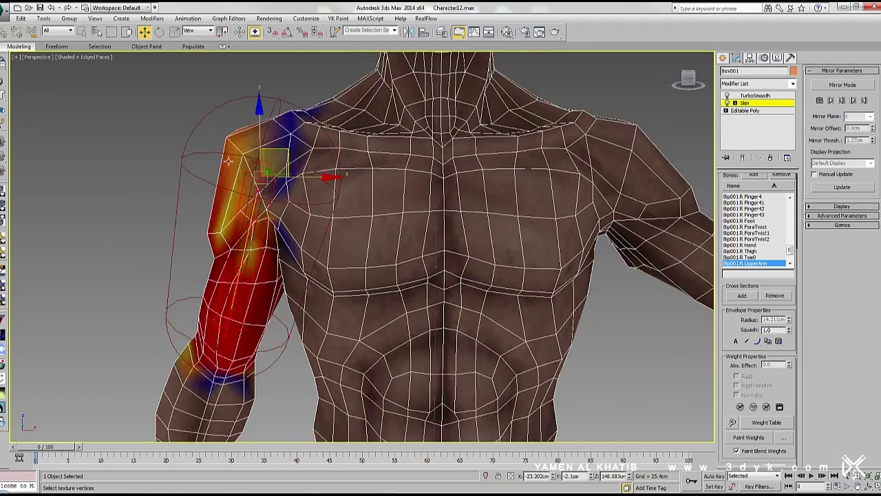
pyautogui.press('e')
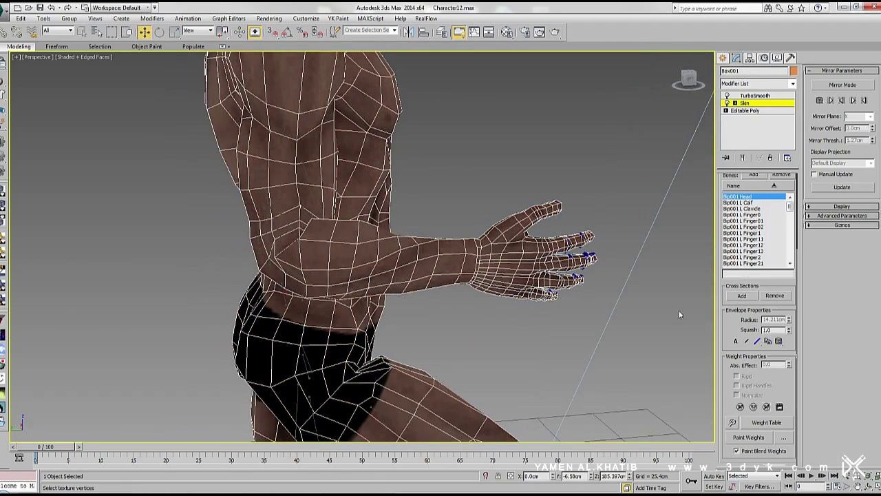
pyautogui.scroll(3, 323, 270)
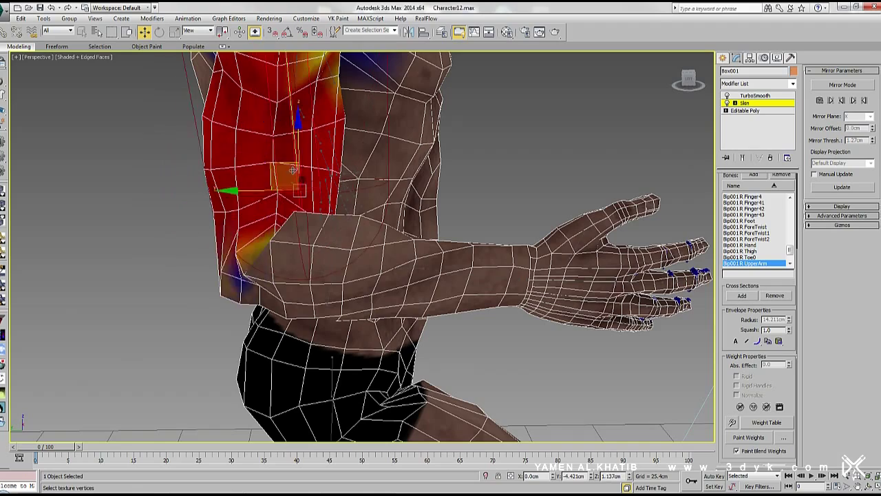
pyautogui.click(380, 226)
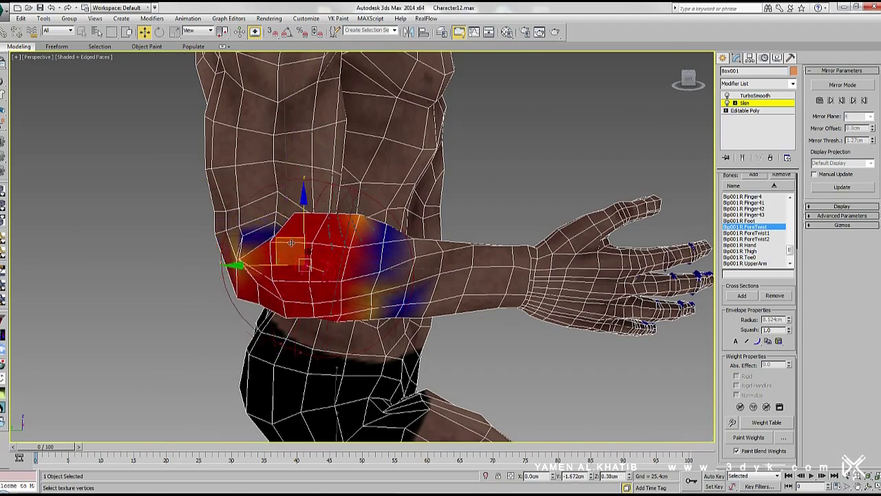
pyautogui.keyDown('alt'); pyautogui.moveTo(297, 236); pyautogui.dragTo(426, 248, button='middle'); pyautogui.keyUp('alt')
# Bend the Bip001 R Hand bone far downward, then reselect the body to check wrist weights
pyautogui.click(747, 105)
pyautogui.press('F3')
pyautogui.click(585, 172)
pyautogui.press('F3')
pyautogui.press('e')
pyautogui.click(426, 234)
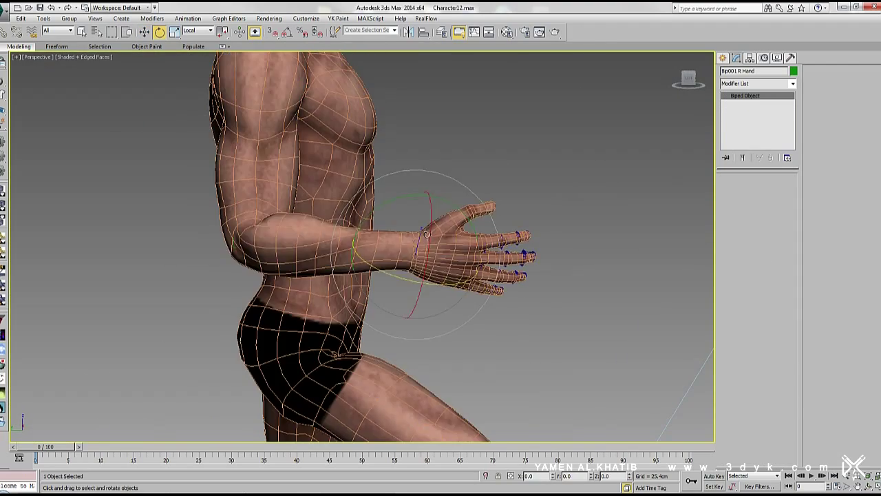
pyautogui.moveTo(432, 262); pyautogui.dragTo(575, 216)
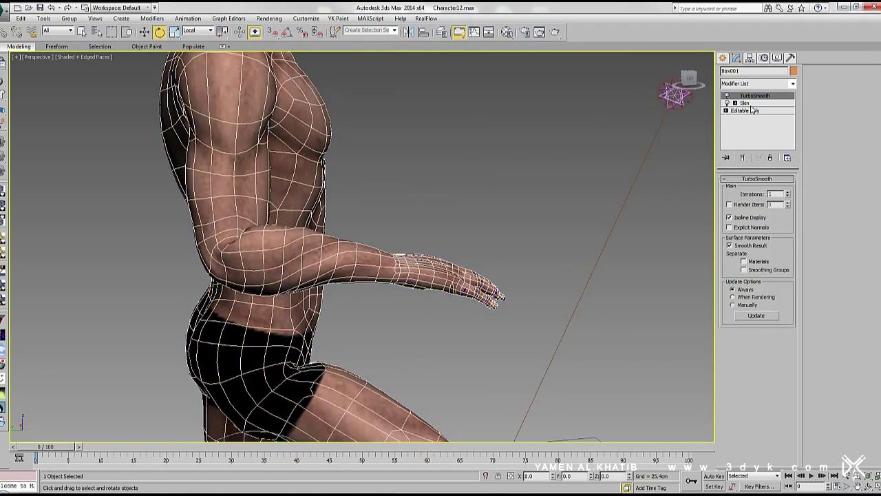
pyautogui.click(745, 103)
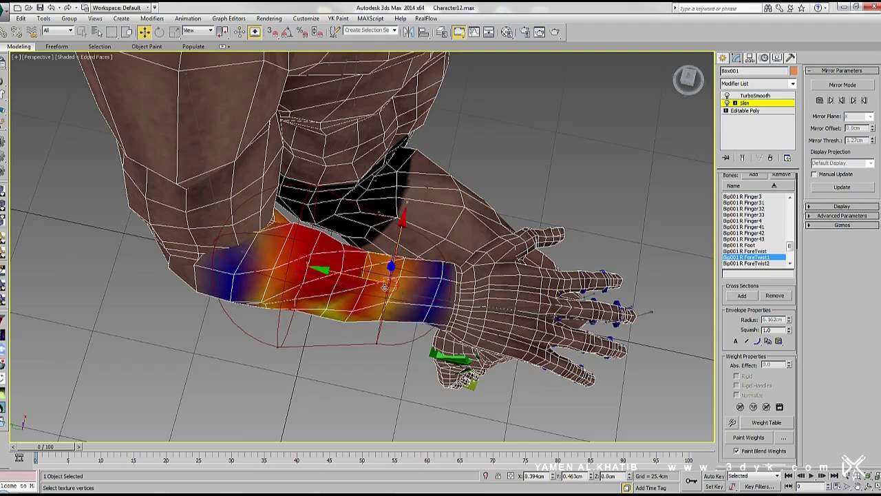
# Rotate the Bip001 Head bone to turn the head to one side
pyautogui.keyDown('alt'); pyautogui.moveTo(388, 269); pyautogui.dragTo(758, 110, button='middle'); pyautogui.keyUp('alt')
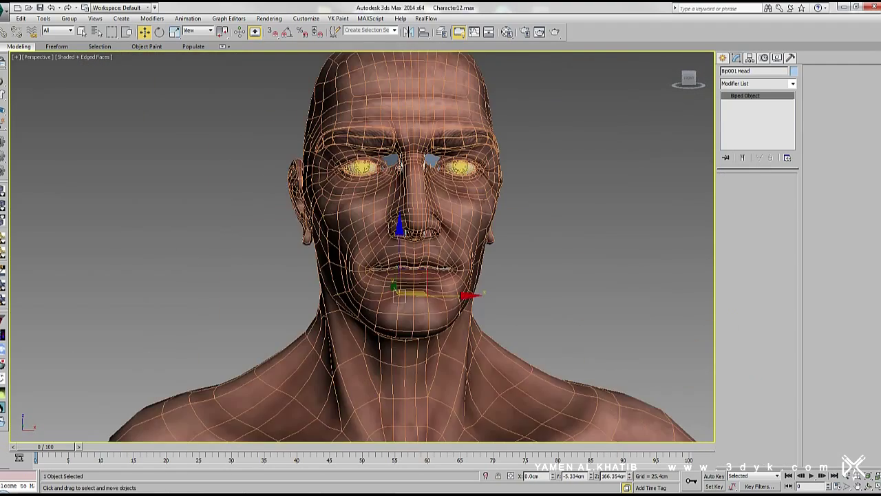
pyautogui.press('e')
pyautogui.keyDown('alt'); pyautogui.moveTo(165, 71); pyautogui.dragTo(372, 207, button='middle'); pyautogui.keyUp('alt')
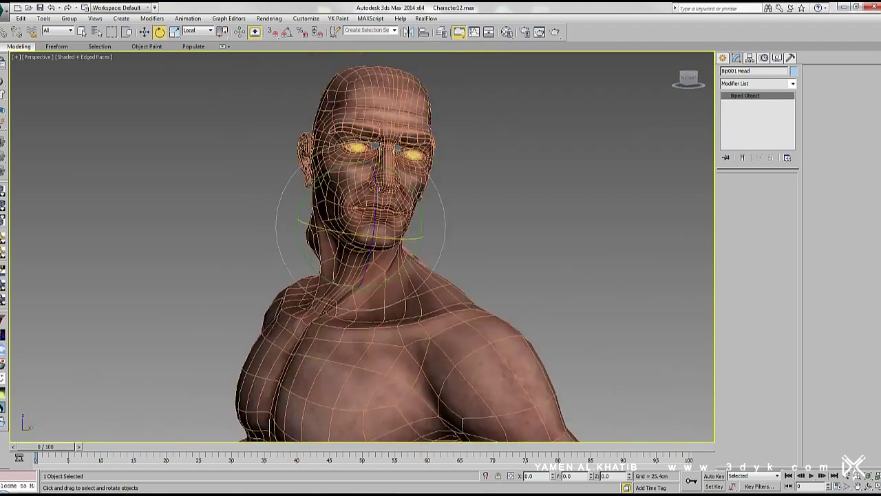
pyautogui.moveTo(372, 206); pyautogui.dragTo(411, 250)
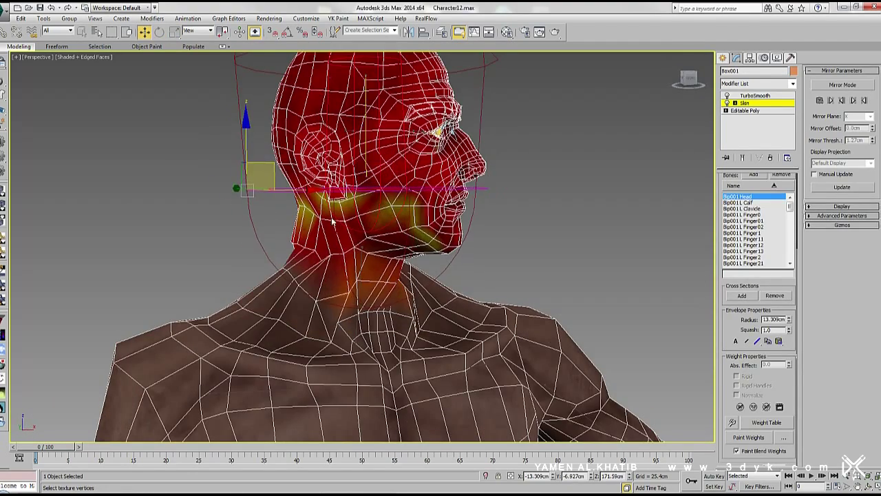
# Enlarge the Head and Neck envelopes from several angles, bringing the neck radius to 13.895 cm
pyautogui.click(289, 242)
pyautogui.moveTo(271, 239)
pyautogui.keyDown('alt'); pyautogui.mouseDown(button='middle')
pyautogui.moveTo(455, 232)
pyautogui.moveTo(328, 259)
pyautogui.mouseUp(button='middle'); pyautogui.keyUp('alt')
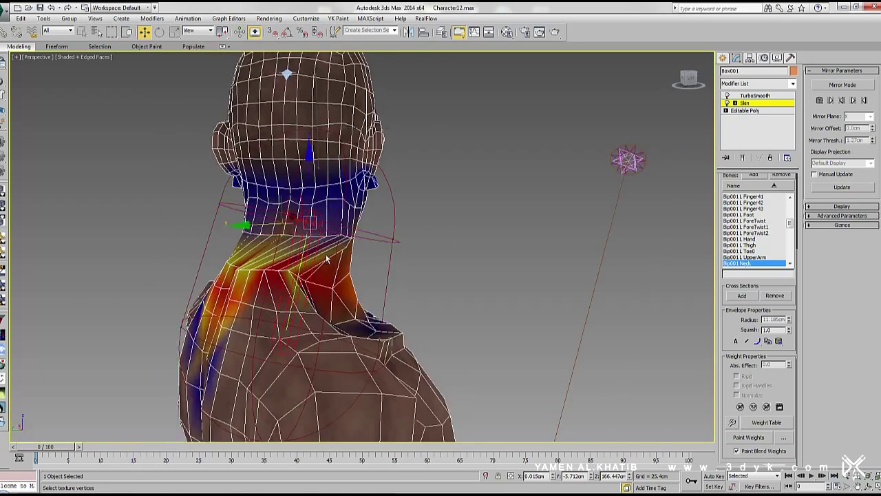
pyautogui.click(277, 211)
pyautogui.moveTo(276, 211)
pyautogui.keyDown('alt'); pyautogui.mouseDown(button='middle')
pyautogui.moveTo(286, 292)
pyautogui.moveTo(278, 219)
pyautogui.mouseUp(button='middle'); pyautogui.keyUp('alt')
pyautogui.click(286, 293)
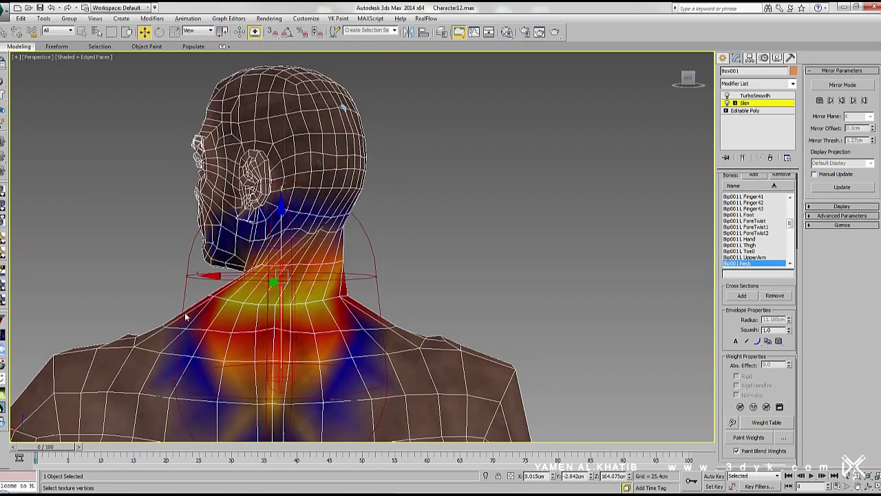
pyautogui.moveTo(161, 357)
pyautogui.keyDown('alt'); pyautogui.mouseDown(button='middle')
pyautogui.moveTo(344, 184)
pyautogui.moveTo(485, 169)
pyautogui.mouseUp(button='middle'); pyautogui.keyUp('alt')
pyautogui.click(344, 184)
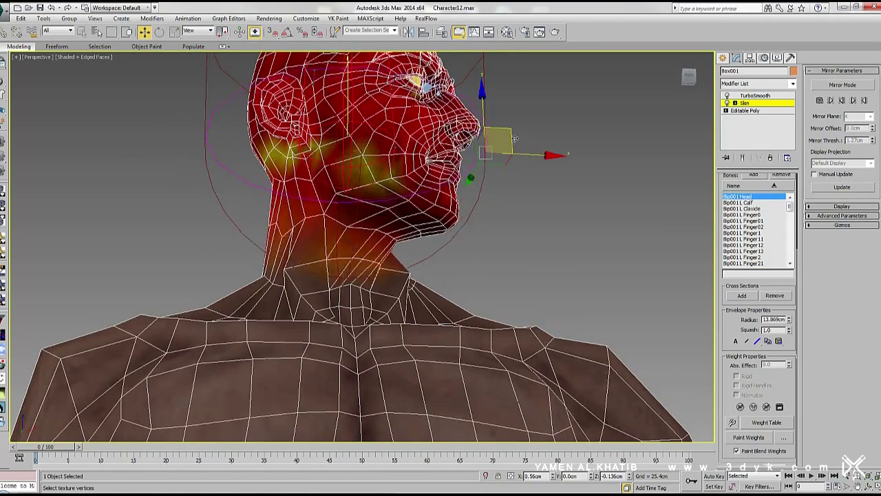
pyautogui.moveTo(506, 138)
pyautogui.keyDown('alt'); pyautogui.mouseDown(button='middle')
pyautogui.moveTo(386, 227)
pyautogui.moveTo(521, 289)
pyautogui.moveTo(320, 318)
pyautogui.mouseUp(button='middle'); pyautogui.keyUp('alt')
pyautogui.click(385, 227)
pyautogui.click(320, 318)
pyautogui.moveTo(312, 275)
pyautogui.keyDown('alt'); pyautogui.mouseDown(button='middle')
pyautogui.moveTo(355, 266)
pyautogui.moveTo(421, 282)
pyautogui.mouseUp(button='middle'); pyautogui.keyUp('alt')
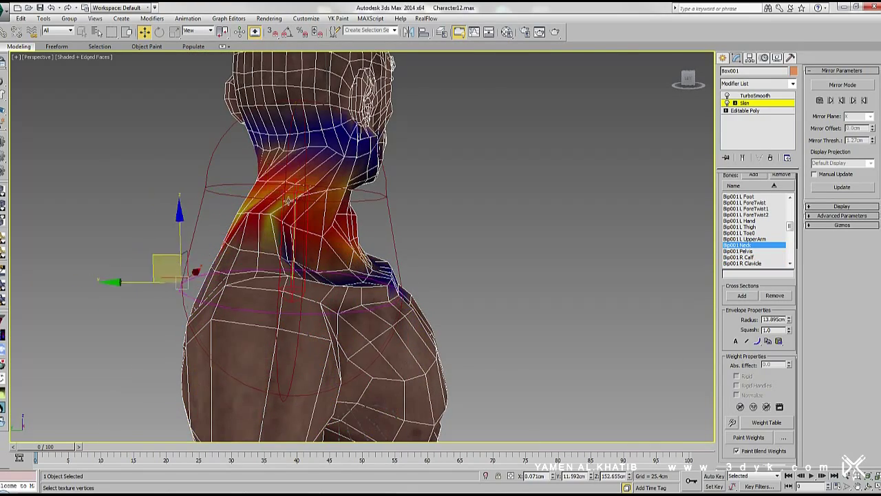
pyautogui.keyDown('alt'); pyautogui.moveTo(278, 197); pyautogui.dragTo(395, 207, button='middle'); pyautogui.keyUp('alt')
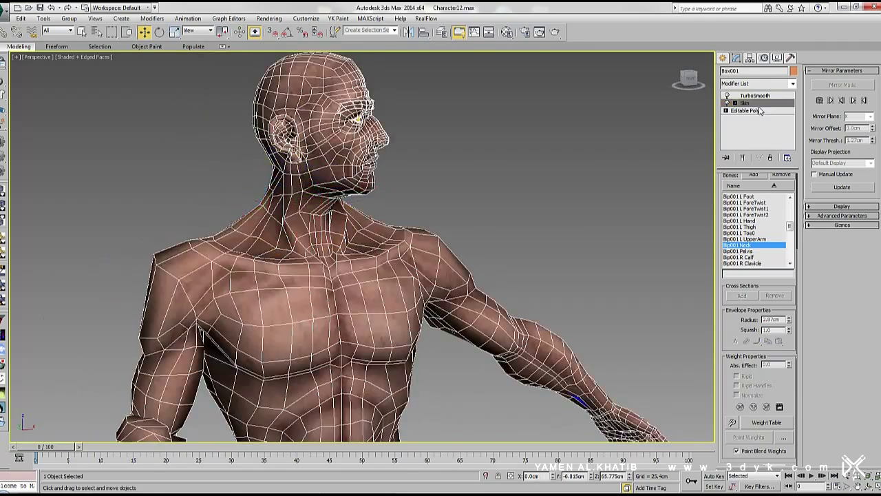
# Select the spine bone and rotate it to bend the torso
pyautogui.click(395, 208)
pyautogui.scroll(-3, 335, 289)
pyautogui.scroll(-5, 334, 289)
pyautogui.scroll(5, 325, 206)
pyautogui.press('F3')
pyautogui.click(326, 206)
pyautogui.press('F3')
pyautogui.press('e')
pyautogui.moveTo(303, 189); pyautogui.dragTo(298, 182)
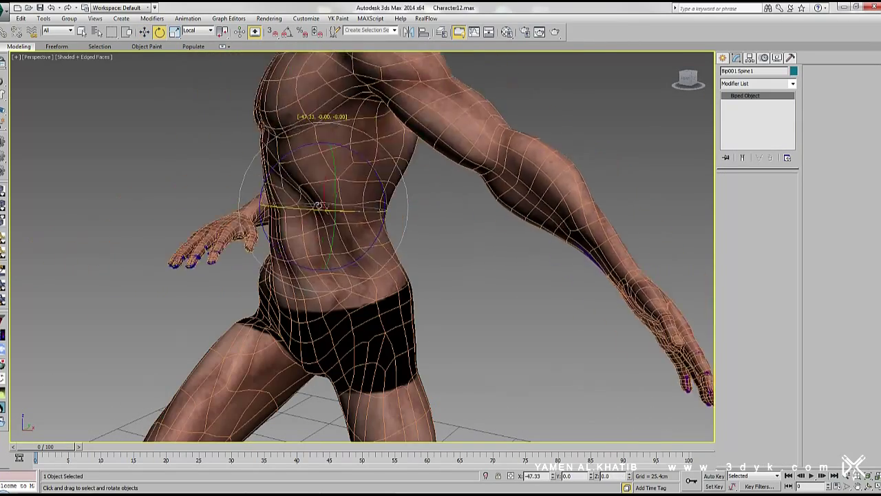
pyautogui.keyDown('alt'); pyautogui.moveTo(298, 182); pyautogui.dragTo(551, 275, button='middle'); pyautogui.keyUp('alt')
# Review the Bip001 Spine2 weights across the pectorals, envelope radius about 19.76 cm, then deselect
pyautogui.click(482, 261)
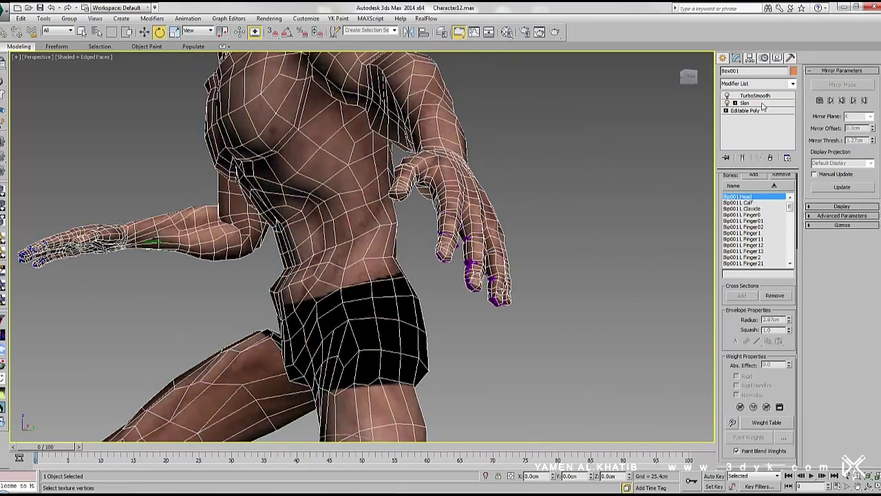
pyautogui.press('w')
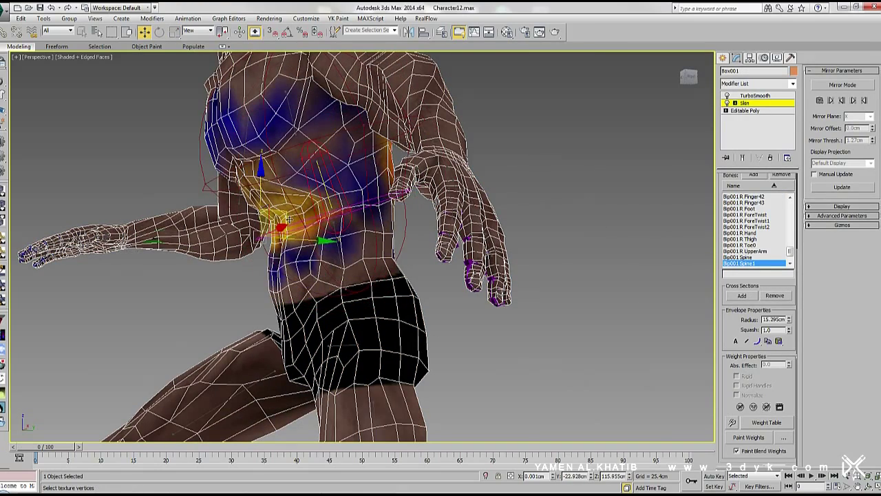
pyautogui.moveTo(334, 141)
pyautogui.keyDown('alt'); pyautogui.mouseDown(button='middle')
pyautogui.moveTo(365, 224)
pyautogui.moveTo(351, 265)
pyautogui.mouseUp(button='middle'); pyautogui.keyUp('alt')
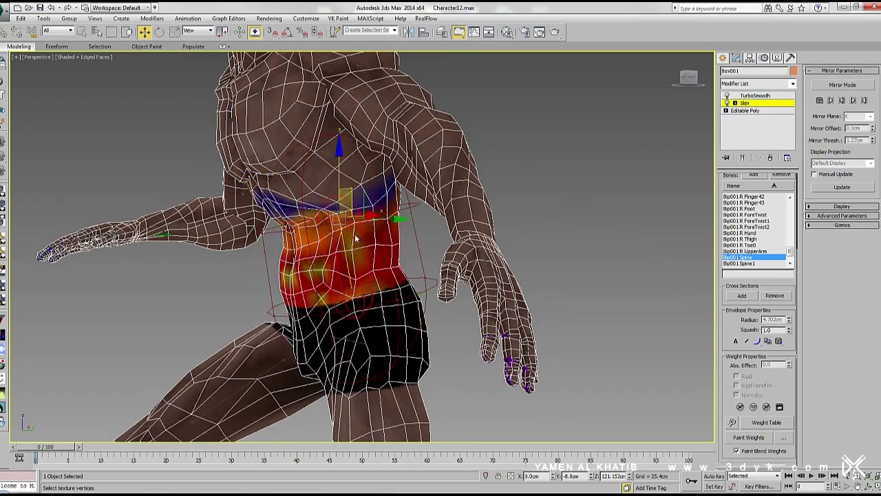
pyautogui.moveTo(363, 198)
pyautogui.keyDown('alt'); pyautogui.mouseDown(button='middle')
pyautogui.moveTo(386, 220)
pyautogui.moveTo(371, 207)
pyautogui.mouseUp(button='middle'); pyautogui.keyUp('alt')
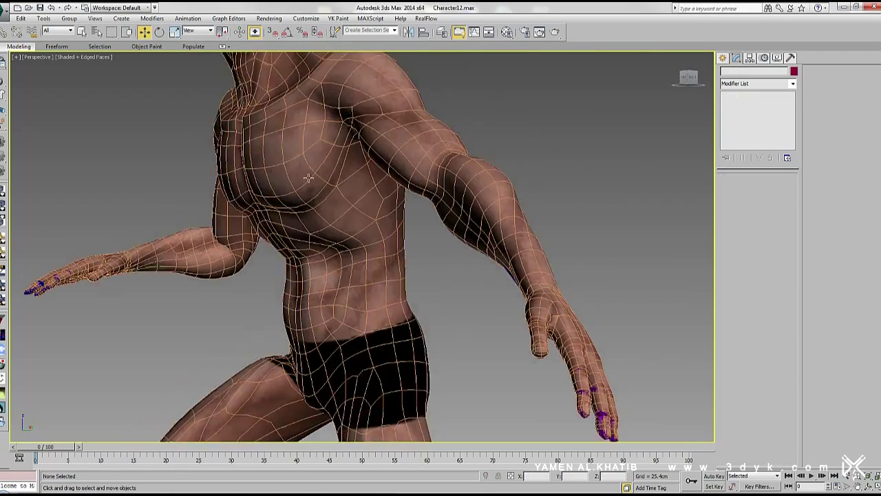
pyautogui.press('F3')
pyautogui.click(293, 131)
pyautogui.click(159, 31)
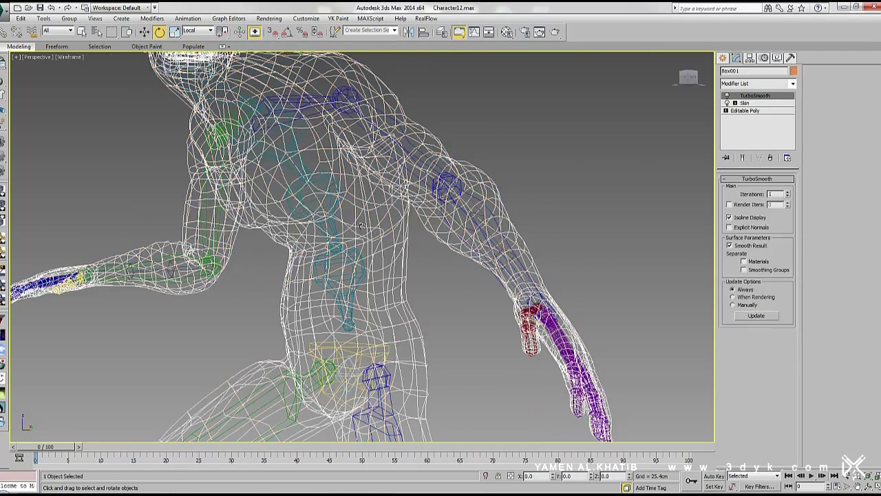
pyautogui.click(753, 103)
pyautogui.press('F3')
pyautogui.moveTo(238, 271)
pyautogui.keyDown('alt'); pyautogui.mouseDown(button='middle')
pyautogui.moveTo(264, 240)
pyautogui.moveTo(329, 201)
pyautogui.moveTo(176, 220)
pyautogui.moveTo(91, 194)
pyautogui.mouseUp(button='middle'); pyautogui.keyUp('alt')
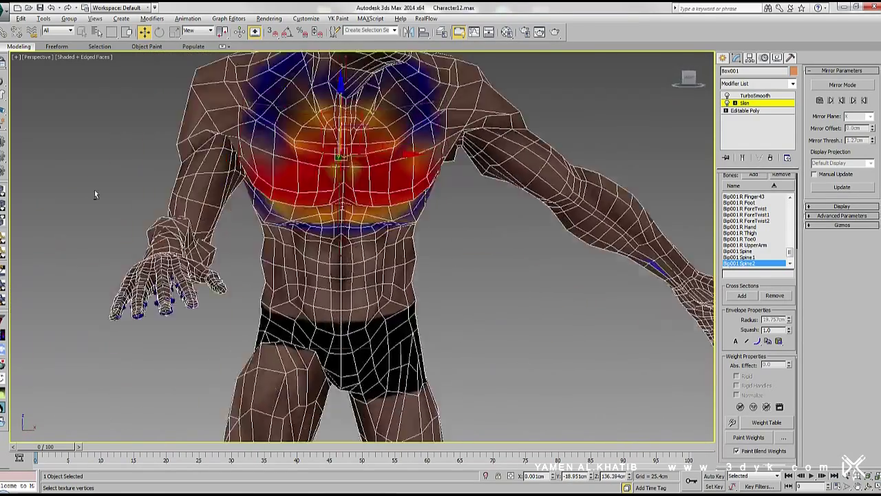
pyautogui.hotkey('ctrl', 'd')
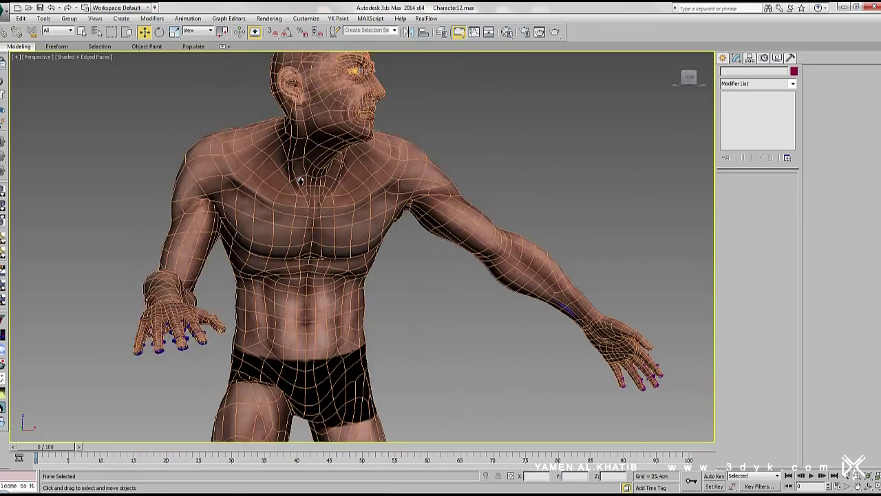
# Rotate the Bip001 Spine1 bone to twist the upper torso
pyautogui.press('F3')
pyautogui.click(317, 138)
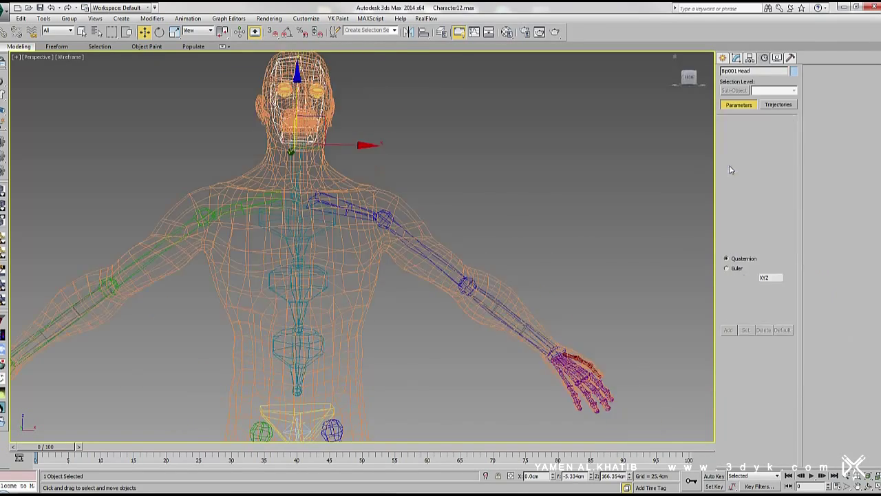
pyautogui.click(747, 103)
pyautogui.keyDown('alt'); pyautogui.moveTo(624, 202); pyautogui.dragTo(599, 185, button='middle'); pyautogui.keyUp('alt')
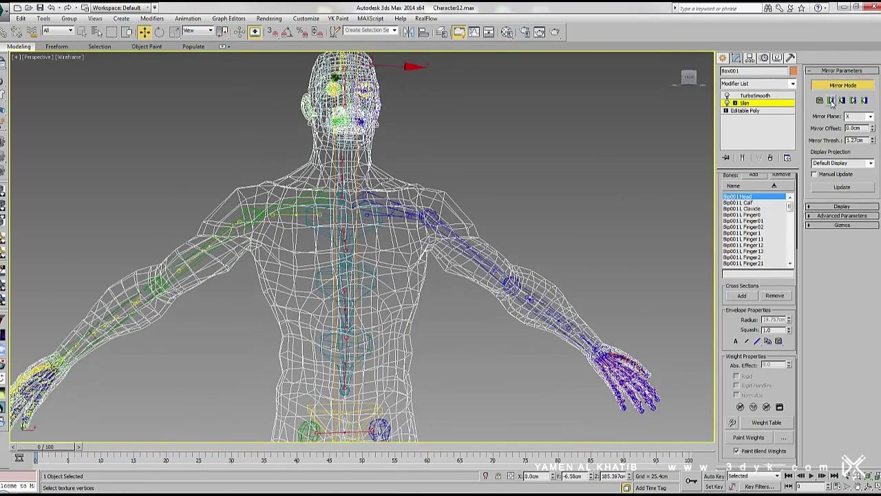
pyautogui.click(348, 310)
pyautogui.press('F3')
pyautogui.press('e')
pyautogui.moveTo(418, 338); pyautogui.dragTo(438, 322)
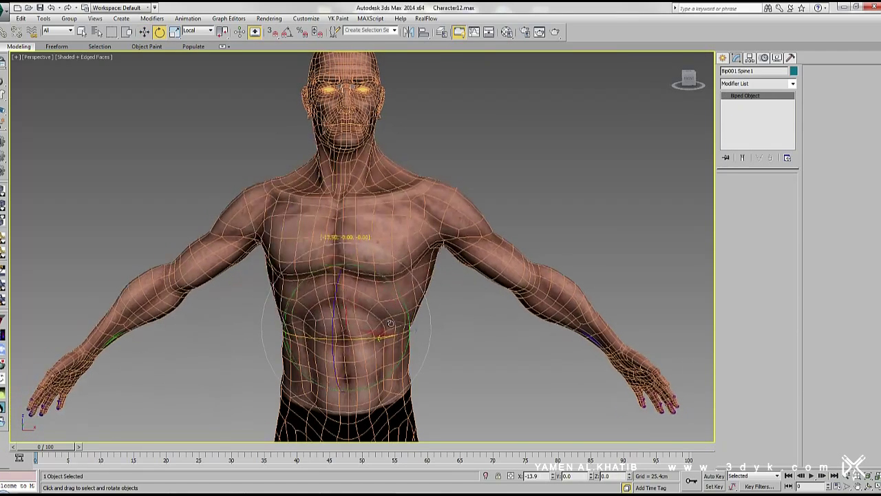
# Select Bip001 Spine2 and turn off Figure Mode in the Motion panel
pyautogui.click(358, 227)
pyautogui.moveTo(358, 227)
pyautogui.keyDown('alt'); pyautogui.mouseDown(button='middle')
pyautogui.moveTo(452, 279)
pyautogui.moveTo(289, 279)
pyautogui.mouseUp(button='middle'); pyautogui.keyUp('alt')
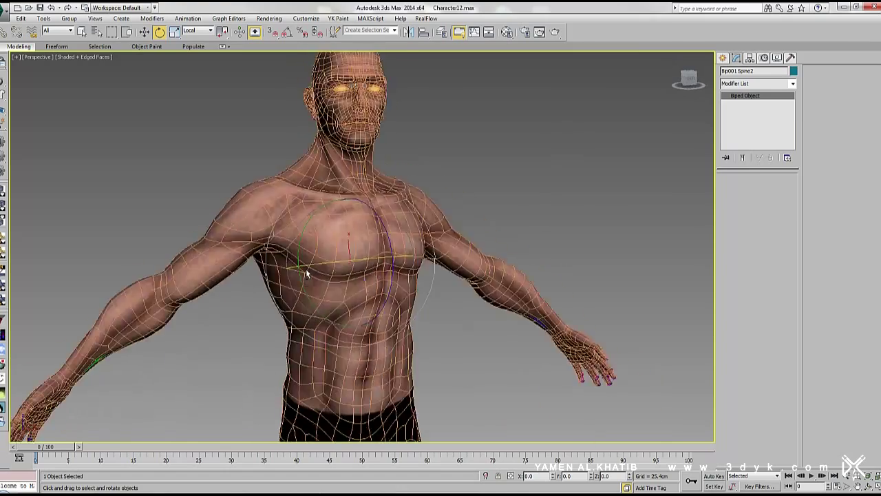
pyautogui.click(763, 58)
pyautogui.click(731, 167)
# Bend and twist the spine bones to check the back's deformation, then frame the character
pyautogui.press('F3')
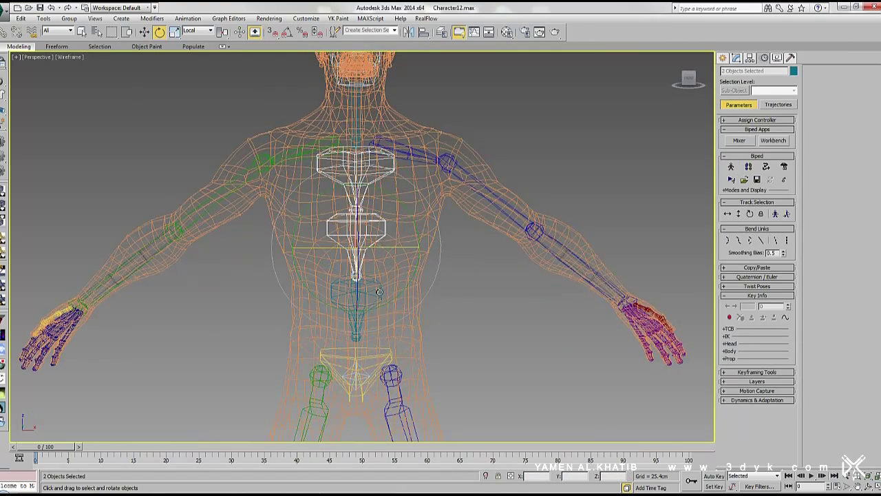
pyautogui.moveTo(413, 262)
pyautogui.keyDown('alt'); pyautogui.mouseDown(button='middle')
pyautogui.moveTo(386, 256)
pyautogui.moveTo(372, 290)
pyautogui.mouseUp(button='middle'); pyautogui.keyUp('alt')
pyautogui.moveTo(372, 289); pyautogui.dragTo(368, 323)
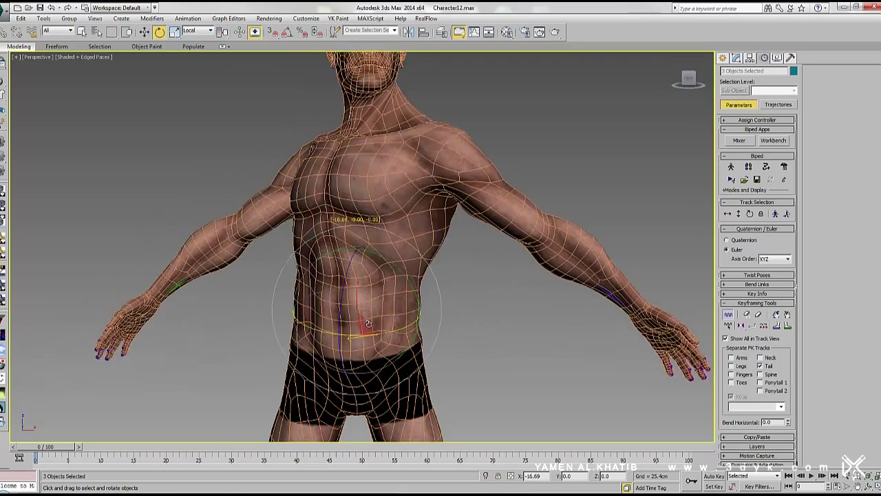
pyautogui.keyDown('alt'); pyautogui.moveTo(368, 323); pyautogui.dragTo(272, 272, button='middle'); pyautogui.keyUp('alt')
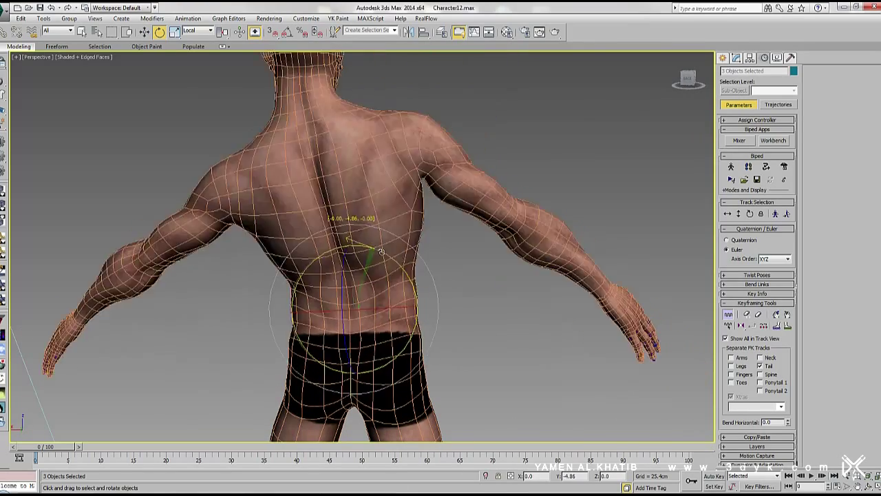
pyautogui.moveTo(389, 321); pyautogui.dragTo(395, 247)
pyautogui.hotkey('shift', 'z')
pyautogui.hotkey('shift', 'z')
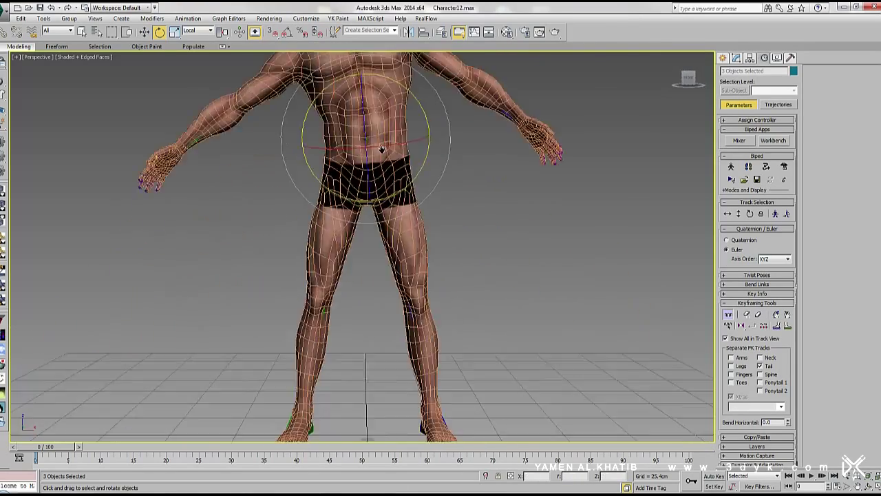
pyautogui.hotkey('shift', 'z')
pyautogui.hotkey('shift', 'z')
pyautogui.click(475, 144)
pyautogui.press('F4')
pyautogui.hotkey('shift', 'z')
pyautogui.hotkey('shift', 'z')
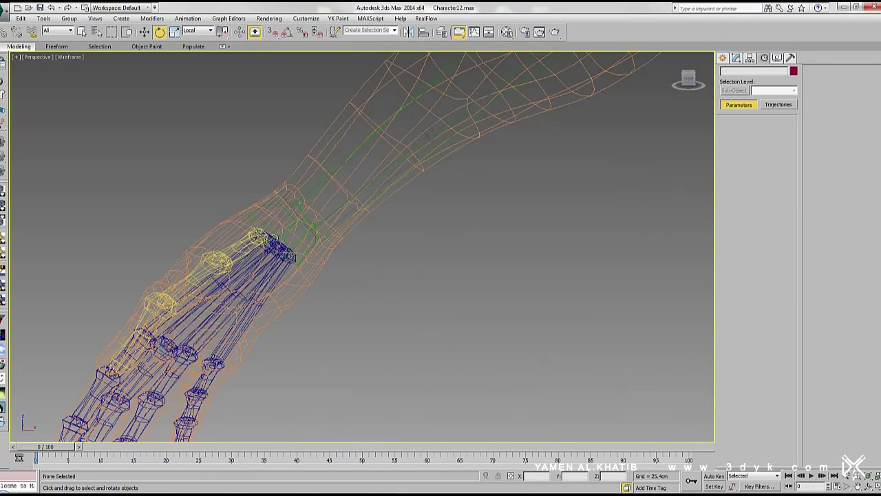
# Inspect the R ForeTwist2 and R Hand envelopes on Box001's Skin, R Hand spanning 4.964 cm
pyautogui.rightClick(398, 162)
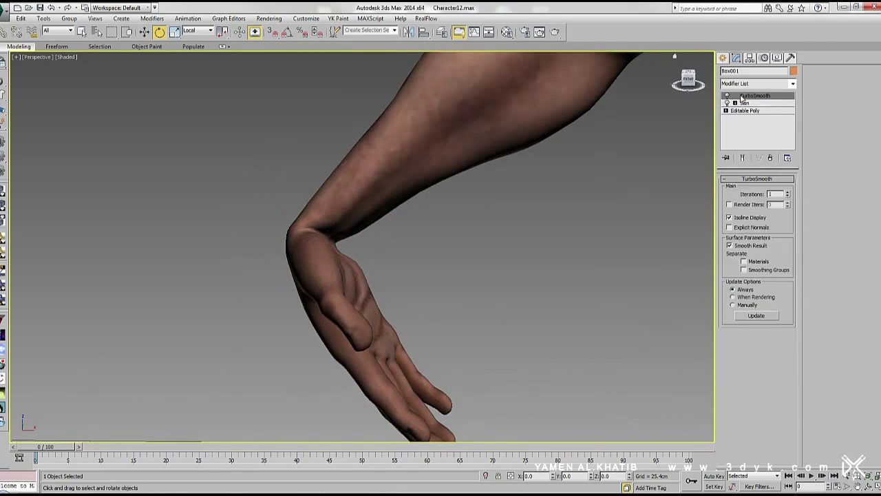
pyautogui.click(743, 103)
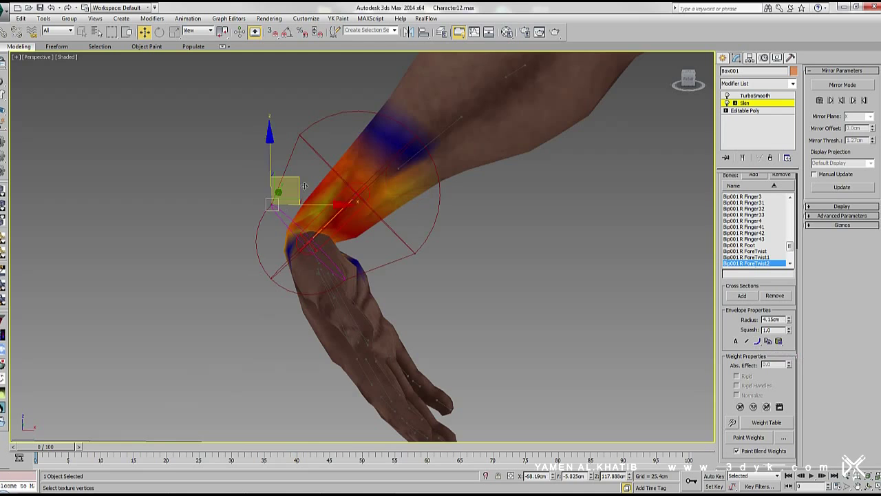
pyautogui.keyDown('alt'); pyautogui.moveTo(329, 234); pyautogui.dragTo(323, 261, button='middle'); pyautogui.keyUp('alt')
pyautogui.keyDown('alt'); pyautogui.moveTo(349, 205); pyautogui.dragTo(335, 210, button='middle'); pyautogui.keyUp('alt')
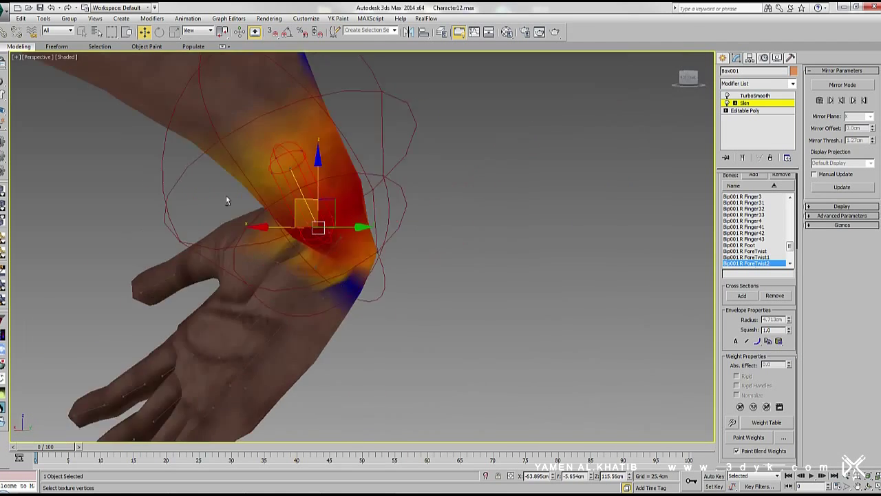
pyautogui.click(285, 193)
pyautogui.moveTo(255, 220)
pyautogui.keyDown('alt'); pyautogui.mouseDown(button='middle')
pyautogui.moveTo(336, 247)
pyautogui.moveTo(488, 218)
pyautogui.moveTo(477, 244)
pyautogui.moveTo(547, 214)
pyautogui.mouseUp(button='middle'); pyautogui.keyUp('alt')
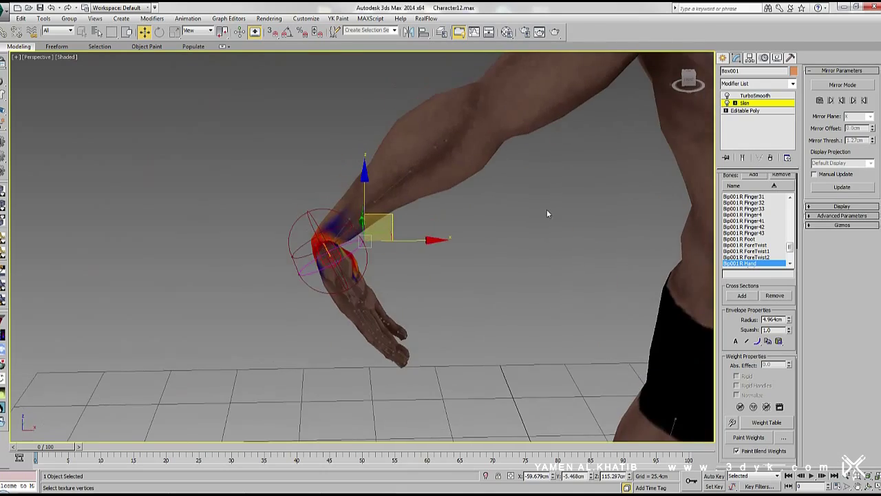
pyautogui.click(547, 213)
pyautogui.scroll(-3, 429, 236)
pyautogui.moveTo(428, 236)
pyautogui.keyDown('alt'); pyautogui.mouseDown(button='middle')
pyautogui.moveTo(329, 261)
pyautogui.moveTo(340, 243)
pyautogui.mouseUp(button='middle'); pyautogui.keyUp('alt')
# Bend the right hand at the wrist to test its deformation
pyautogui.press('F3')
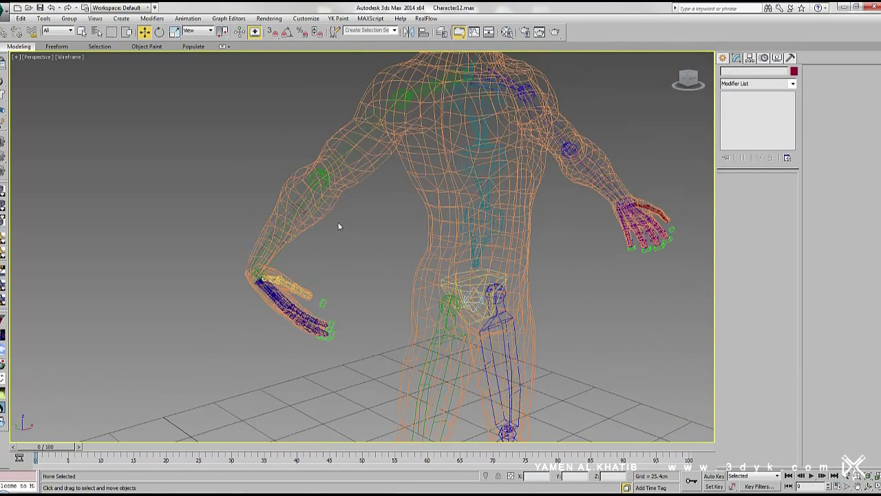
pyautogui.scroll(5, 297, 269)
pyautogui.press('F3')
pyautogui.scroll(-3, 344, 234)
pyautogui.moveTo(413, 262)
pyautogui.mouseDown()
pyautogui.moveTo(385, 207)
pyautogui.moveTo(390, 188)
pyautogui.mouseUp()
pyautogui.scroll(-4, 390, 187)
pyautogui.moveTo(390, 187)
pyautogui.keyDown('alt'); pyautogui.mouseDown(button='middle')
pyautogui.moveTo(372, 200)
pyautogui.moveTo(399, 228)
pyautogui.moveTo(388, 236)
pyautogui.mouseUp(button='middle'); pyautogui.keyUp('alt')
pyautogui.scroll(4, 372, 200)
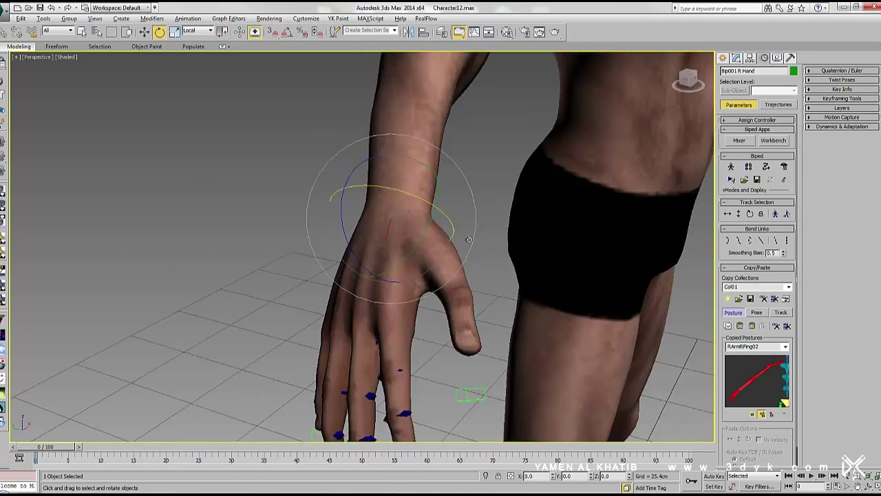
# Select the right-hand finger bones Finger4, Finger1 and Finger3 in wireframe view
pyautogui.press('F3')
pyautogui.moveTo(267, 356); pyautogui.dragTo(268, 357)
pyautogui.moveTo(267, 356)
pyautogui.keyDown('alt'); pyautogui.mouseDown(button='middle')
pyautogui.moveTo(384, 309)
pyautogui.moveTo(324, 236)
pyautogui.moveTo(288, 228)
pyautogui.mouseUp(button='middle'); pyautogui.keyUp('alt')
pyautogui.press('F3')
pyautogui.press('F3')
pyautogui.click(288, 228)
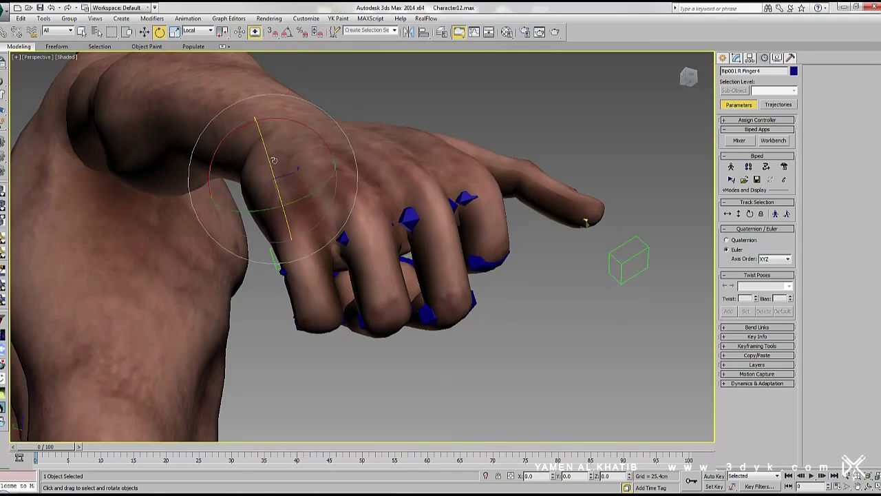
pyautogui.keyDown('alt'); pyautogui.moveTo(262, 157); pyautogui.dragTo(275, 179, button='middle'); pyautogui.keyUp('alt')
pyautogui.press('F3')
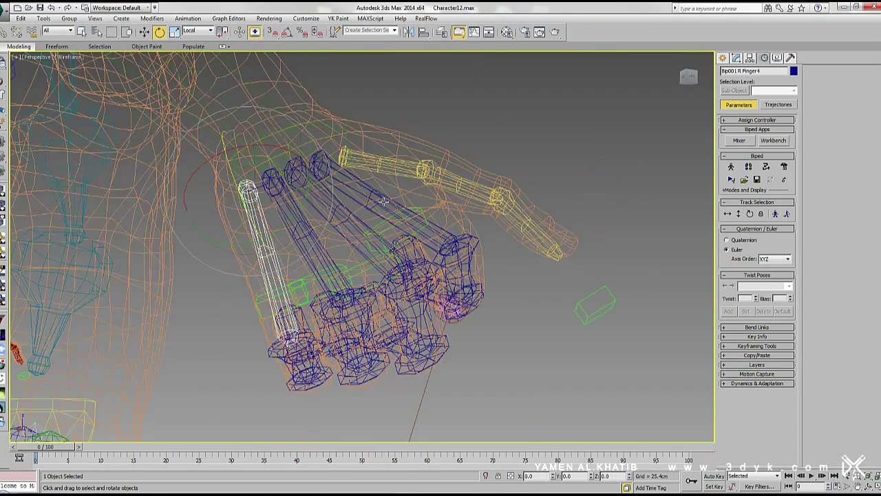
pyautogui.click(324, 158)
pyautogui.press('F3')
pyautogui.moveTo(324, 158)
pyautogui.keyDown('alt'); pyautogui.mouseDown(button='middle')
pyautogui.moveTo(370, 152)
pyautogui.moveTo(324, 206)
pyautogui.mouseUp(button='middle'); pyautogui.keyUp('alt')
pyautogui.press('F3')
pyautogui.click(286, 249)
pyautogui.press('F3')
pyautogui.press('F3')
pyautogui.press('F3')
# Curl the Bip001 R Finger0 thumb over the fingers
pyautogui.press('F3')
pyautogui.click(377, 220)
pyautogui.press('F3')
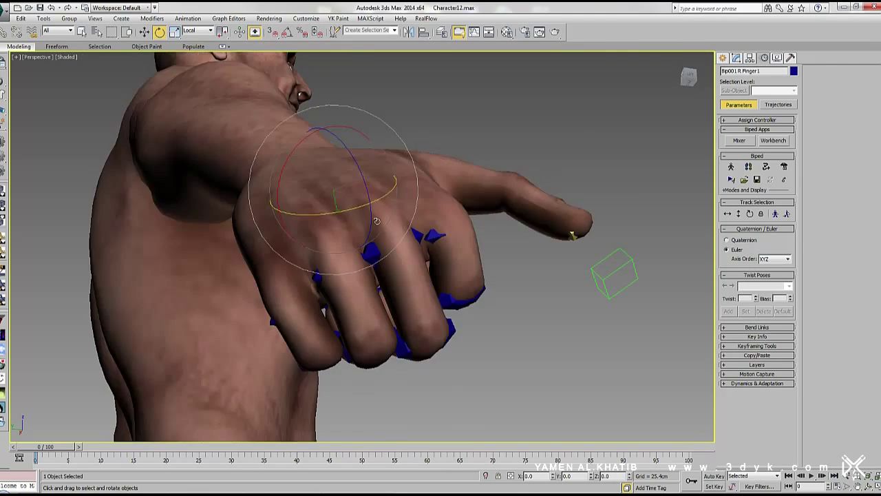
pyautogui.moveTo(355, 212)
pyautogui.keyDown('alt'); pyautogui.mouseDown(button='middle')
pyautogui.moveTo(448, 257)
pyautogui.moveTo(427, 223)
pyautogui.mouseUp(button='middle'); pyautogui.keyUp('alt')
pyautogui.press('F3')
pyautogui.click(385, 206)
pyautogui.press('F3')
pyautogui.press('F3')
pyautogui.doubleClick(427, 223)
pyautogui.press('F3')
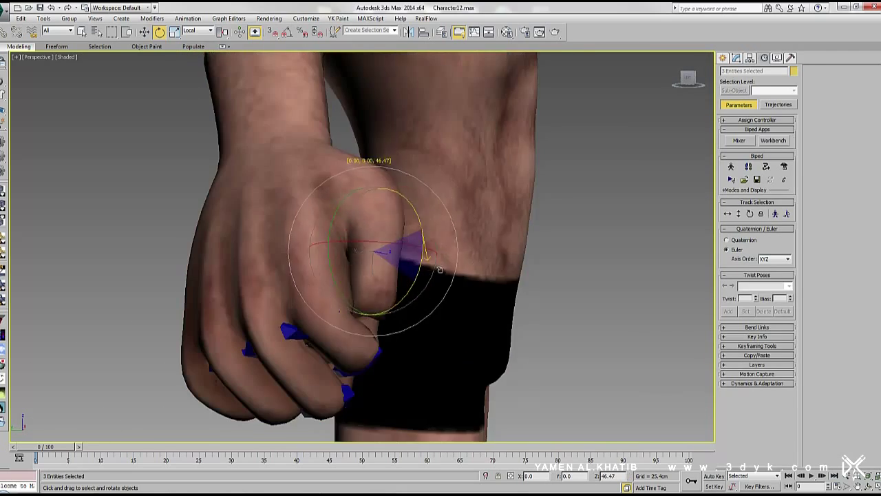
pyautogui.keyDown('alt'); pyautogui.moveTo(440, 269); pyautogui.dragTo(324, 252, button='middle'); pyautogui.keyUp('alt')
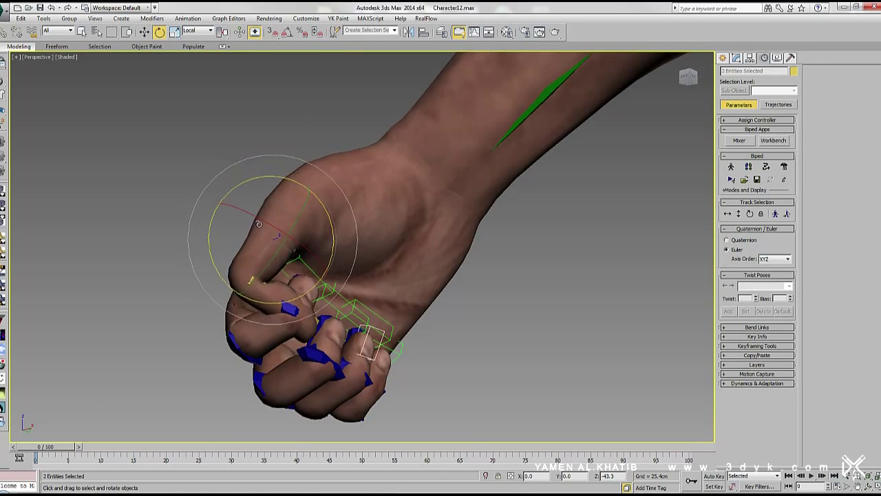
# Curl the Finger02, Finger21 and Finger41 joints into a fist
pyautogui.press('F3')
pyautogui.click(260, 292)
pyautogui.press('F3')
pyautogui.keyDown('alt'); pyautogui.moveTo(260, 292); pyautogui.dragTo(359, 294, button='middle'); pyautogui.keyUp('alt')
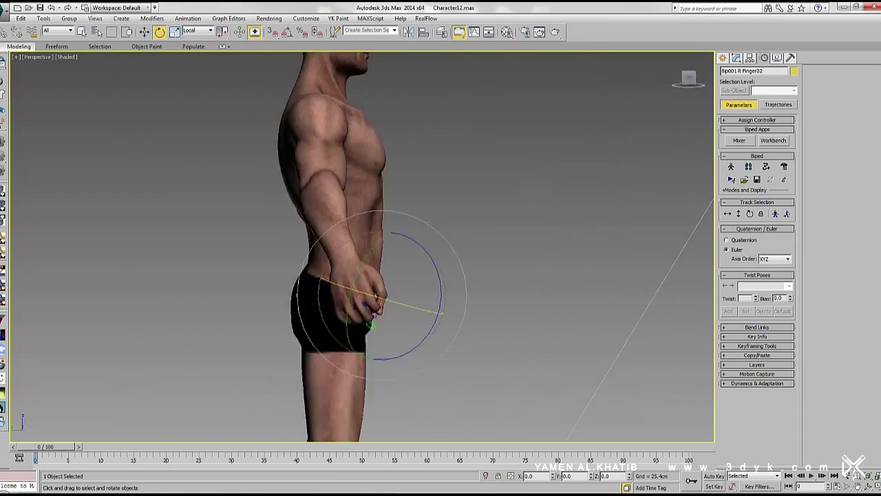
pyautogui.scroll(5, 358, 294)
pyautogui.click(293, 317)
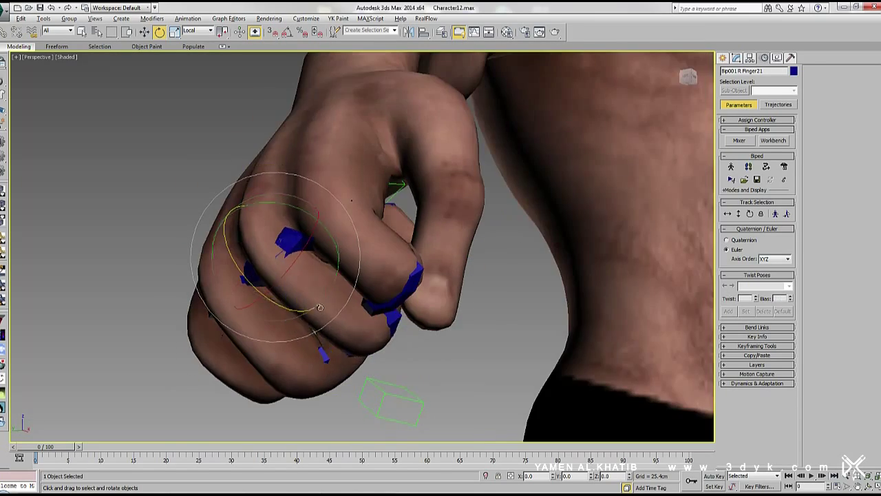
pyautogui.press('F3')
pyautogui.click(320, 307)
pyautogui.press('F3')
pyautogui.moveTo(319, 307)
pyautogui.keyDown('alt'); pyautogui.mouseDown(button='middle')
pyautogui.moveTo(311, 280)
pyautogui.moveTo(291, 300)
pyautogui.mouseUp(button='middle'); pyautogui.keyUp('alt')
pyautogui.scroll(-5, 312, 280)
pyautogui.scroll(-3, 291, 300)
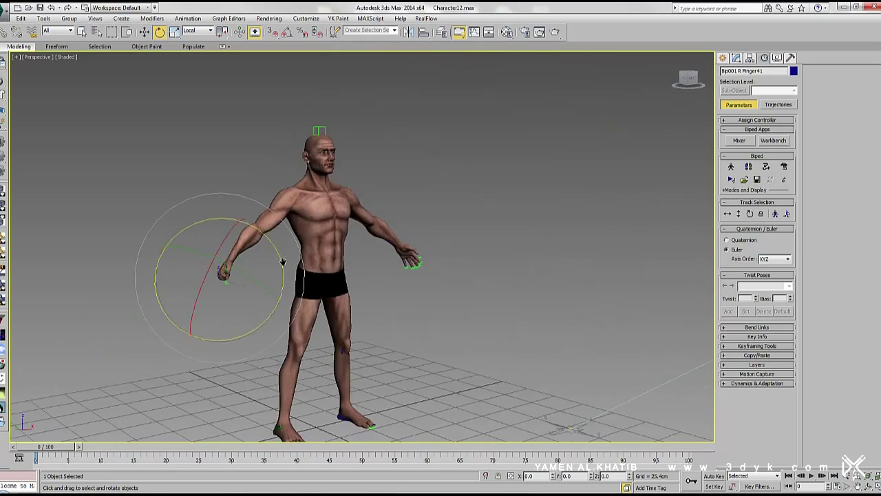
# Turn off Figure Mode to pose the arm and view the character's back
pyautogui.click(731, 168)
pyautogui.moveTo(440, 283); pyautogui.dragTo(454, 256, button='middle')
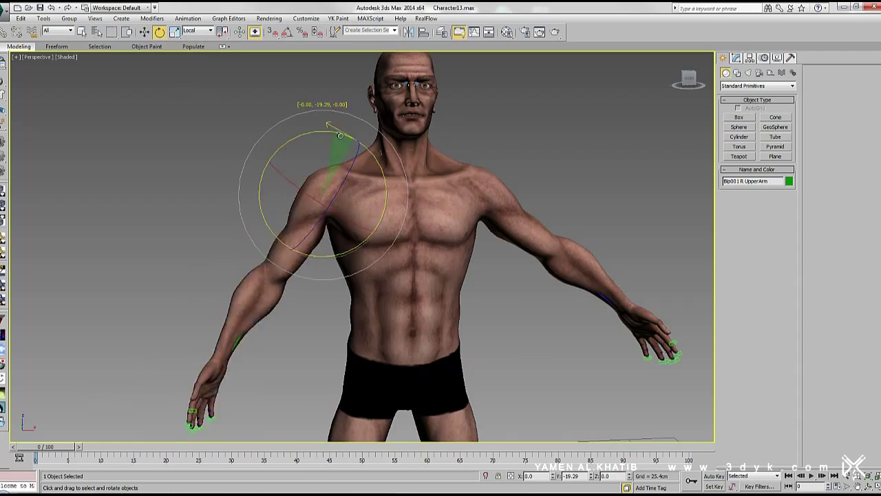
pyautogui.keyDown('alt'); pyautogui.moveTo(318, 136); pyautogui.dragTo(311, 244, button='middle'); pyautogui.keyUp('alt')
pyautogui.press('F3')
pyautogui.scroll(5, 311, 234)
# Enter Skin envelope editing on the body mesh and shift a shoulder vertex's weight from R Clavicle to R UpperArm
pyautogui.click(311, 244)
pyautogui.click(736, 58)
pyautogui.click(745, 103)
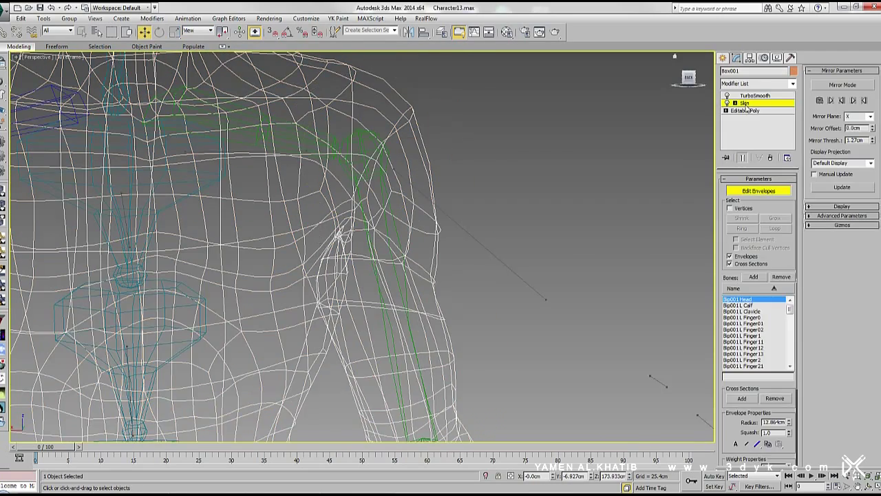
pyautogui.click(430, 315)
pyautogui.moveTo(430, 315)
pyautogui.keyDown('alt'); pyautogui.mouseDown(button='middle')
pyautogui.moveTo(249, 219)
pyautogui.moveTo(389, 232)
pyautogui.mouseUp(button='middle'); pyautogui.keyUp('alt')
pyautogui.scroll(2, 250, 219)
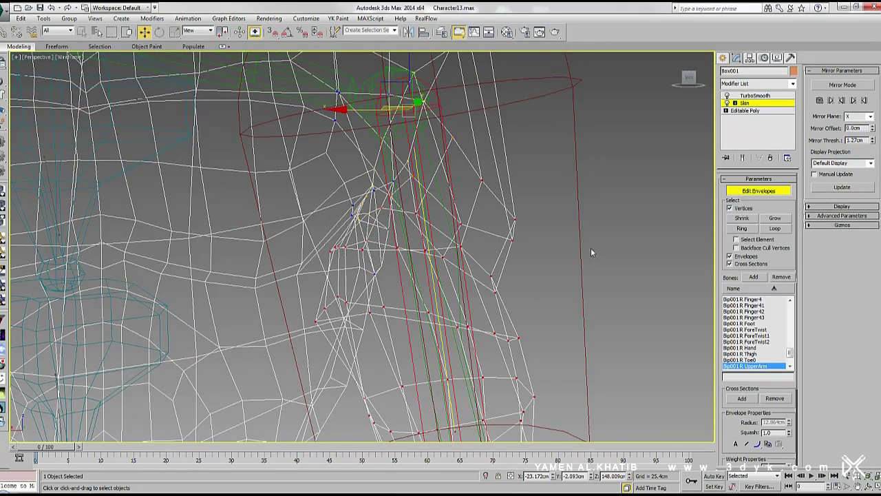
pyautogui.scroll(-3, 735, 441)
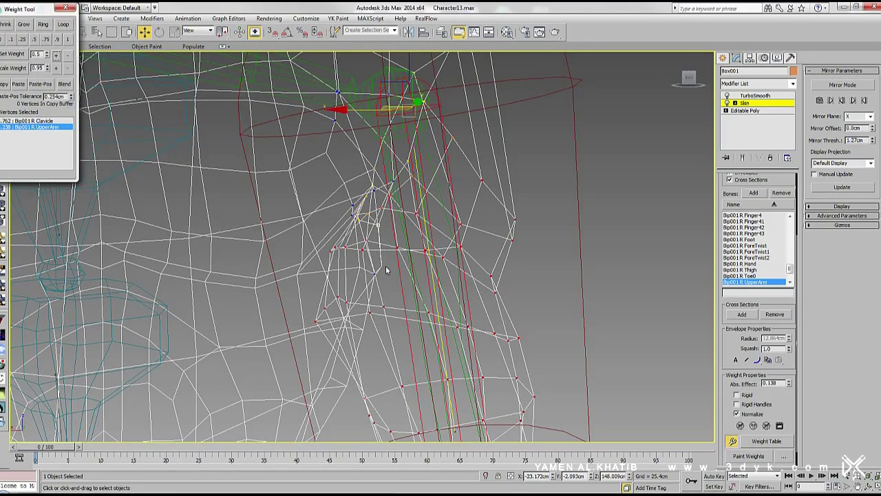
pyautogui.click(56, 55)
# Switch to shaded-with-edges display and select the armpit vertices to inspect their weights
pyautogui.moveTo(137, 206)
pyautogui.keyDown('alt'); pyautogui.mouseDown(button='middle')
pyautogui.moveTo(186, 212)
pyautogui.moveTo(365, 298)
pyautogui.moveTo(334, 232)
pyautogui.moveTo(424, 239)
pyautogui.moveTo(345, 251)
pyautogui.moveTo(252, 285)
pyautogui.mouseUp(button='middle'); pyautogui.keyUp('alt')
pyautogui.press('F3')
pyautogui.press('F3')
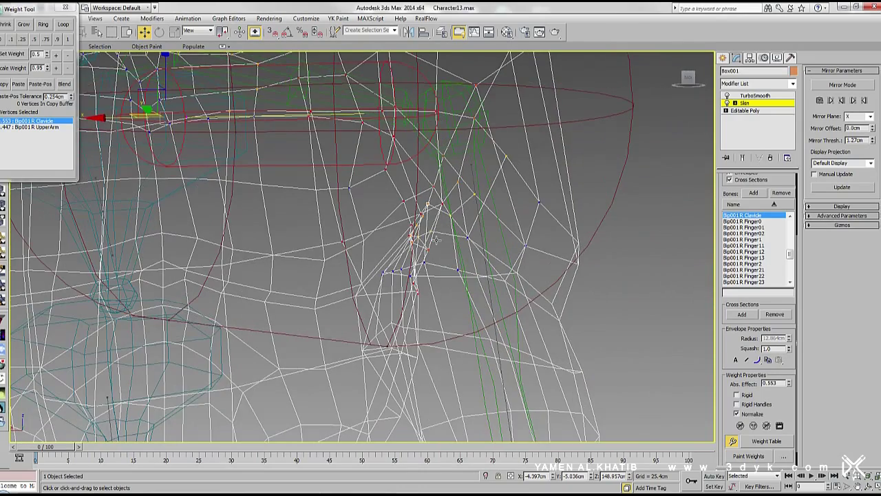
pyautogui.moveTo(344, 241)
pyautogui.keyDown('alt'); pyautogui.mouseDown(button='middle')
pyautogui.moveTo(531, 261)
pyautogui.moveTo(167, 268)
pyautogui.moveTo(483, 303)
pyautogui.mouseUp(button='middle'); pyautogui.keyUp('alt')
pyautogui.scroll(-5, 484, 303)
pyautogui.scroll(5, 413, 303)
pyautogui.keyDown('alt'); pyautogui.moveTo(386, 302); pyautogui.dragTo(358, 289, button='middle'); pyautogui.keyUp('alt')
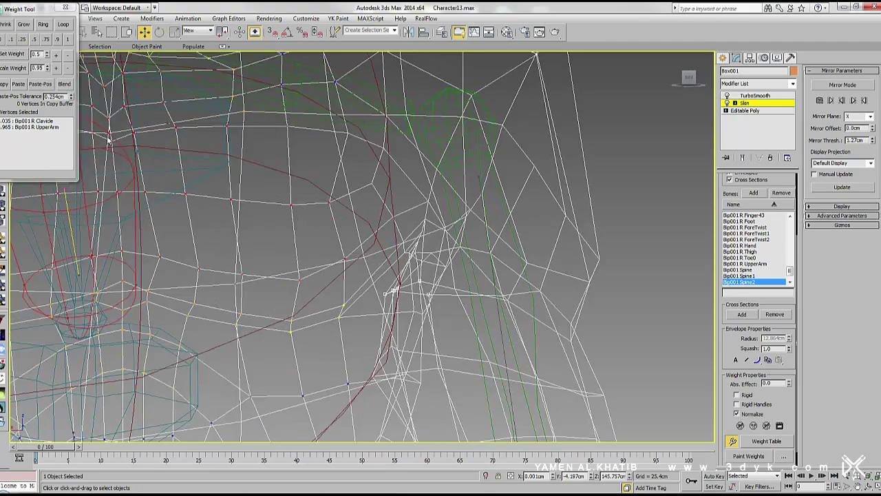
pyautogui.click(403, 241)
pyautogui.moveTo(332, 225); pyautogui.dragTo(331, 256, button='middle')
pyautogui.scroll(-3, 332, 257)
pyautogui.scroll(-3, 360, 242)
pyautogui.scroll(-2, 370, 275)
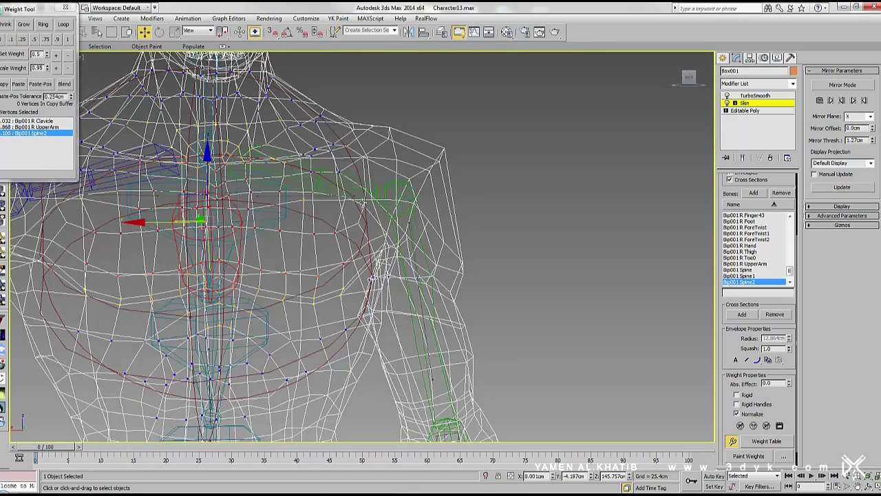
pyautogui.scroll(3, 335, 204)
# Check a shoulder vertex's weights and pick its R Clavicle share in the Weight Tool
pyautogui.click(338, 315)
pyautogui.scroll(2, 344, 289)
pyautogui.scroll(2, 365, 303)
pyautogui.scroll(-3, 374, 322)
pyautogui.scroll(-1, 344, 275)
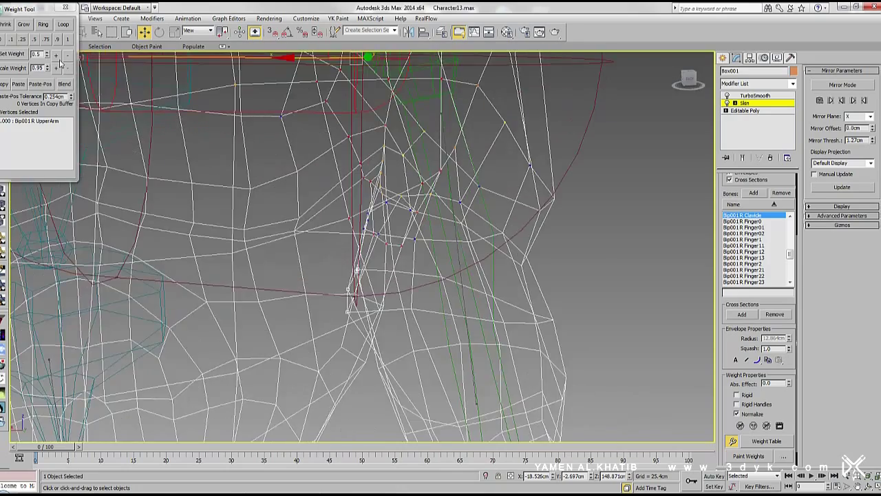
pyautogui.click(330, 251)
pyautogui.scroll(-3, 330, 251)
pyautogui.scroll(-2, 329, 249)
pyautogui.scroll(-2, 331, 251)
# Exit skin editing and rotate Bip001 R UpperArm up to horizontal
pyautogui.click(314, 198)
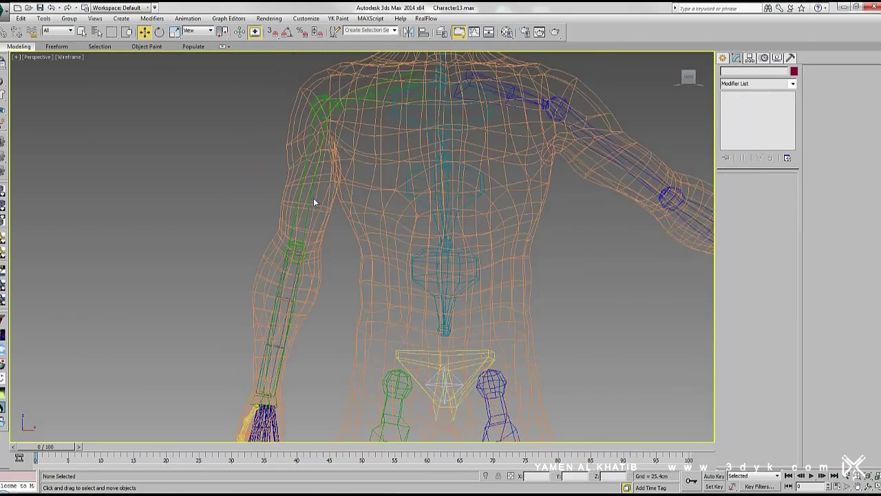
pyautogui.press('e')
pyautogui.click(314, 158)
pyautogui.press('F3')
pyautogui.scroll(3, 397, 232)
pyautogui.moveTo(397, 232); pyautogui.dragTo(323, 268)
# Bend Bip001 R Forearm down at the elbow
pyautogui.press('pagedown')
pyautogui.moveTo(378, 246)
pyautogui.keyDown('alt'); pyautogui.mouseDown(button='middle')
pyautogui.moveTo(389, 318)
pyautogui.moveTo(413, 261)
pyautogui.mouseUp(button='middle'); pyautogui.keyUp('alt')
pyautogui.moveTo(296, 207); pyautogui.dragTo(309, 262)
pyautogui.keyDown('alt'); pyautogui.moveTo(310, 261); pyautogui.dragTo(321, 249, button='middle'); pyautogui.keyUp('alt')
# Reselect the body mesh, return to Edit Envelopes in wireframe, and inspect the elbow mesh
pyautogui.click(322, 250)
pyautogui.click(745, 102)
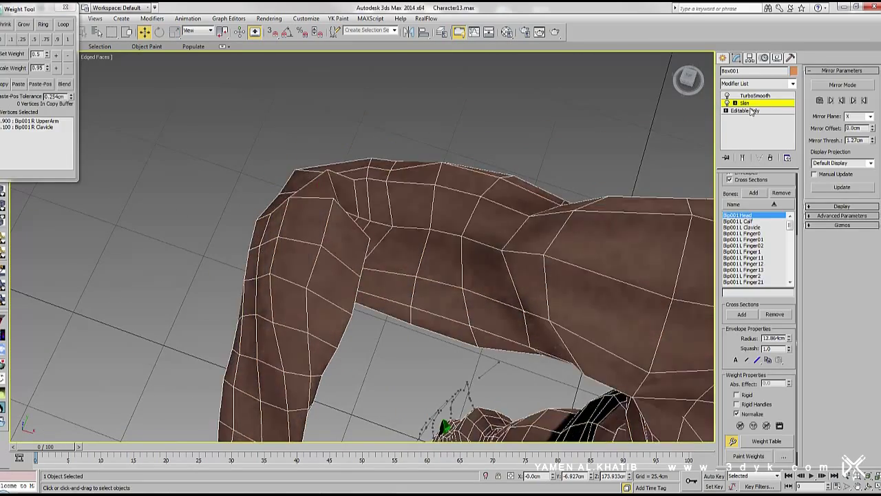
pyautogui.press('F3')
pyautogui.press('w')
pyautogui.keyDown('alt'); pyautogui.moveTo(318, 241); pyautogui.dragTo(398, 245, button='middle'); pyautogui.keyUp('alt')
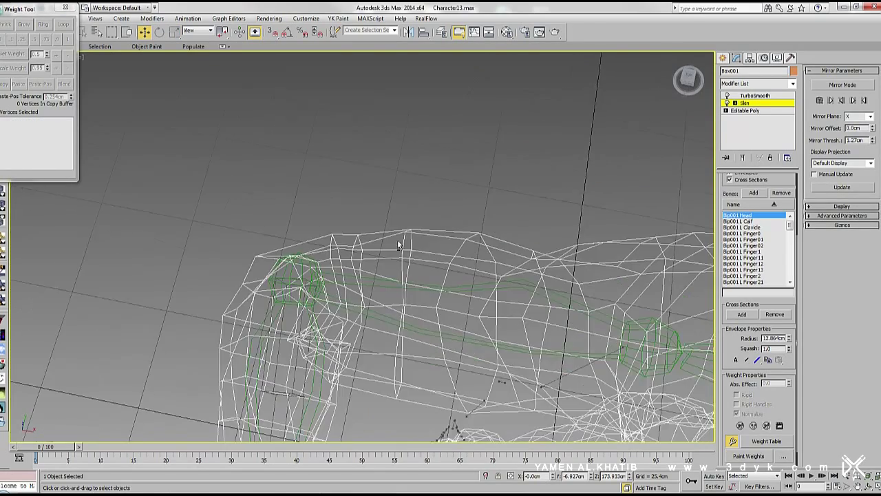
pyautogui.moveTo(383, 333)
pyautogui.keyDown('alt'); pyautogui.mouseDown(button='middle')
pyautogui.moveTo(377, 193)
pyautogui.moveTo(410, 322)
pyautogui.mouseUp(button='middle'); pyautogui.keyUp('alt')
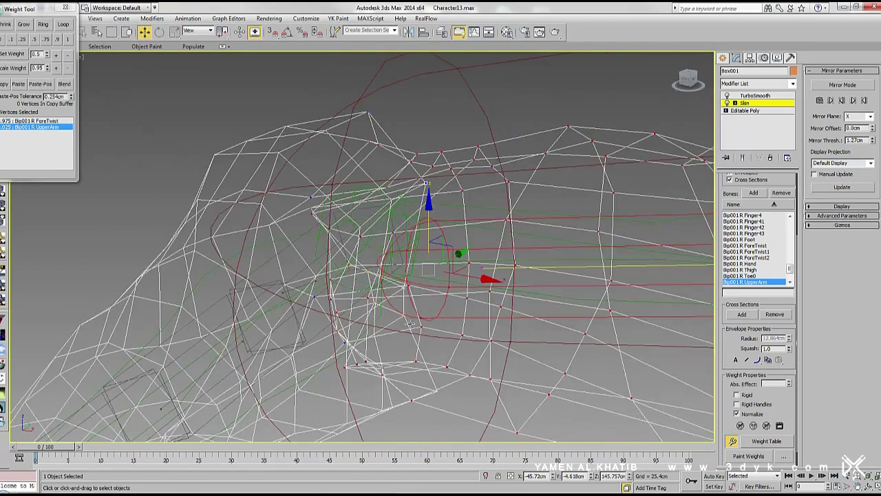
pyautogui.moveTo(310, 227)
pyautogui.keyDown('alt'); pyautogui.mouseDown(button='middle')
pyautogui.moveTo(358, 298)
pyautogui.moveTo(350, 329)
pyautogui.moveTo(316, 351)
pyautogui.mouseUp(button='middle'); pyautogui.keyUp('alt')
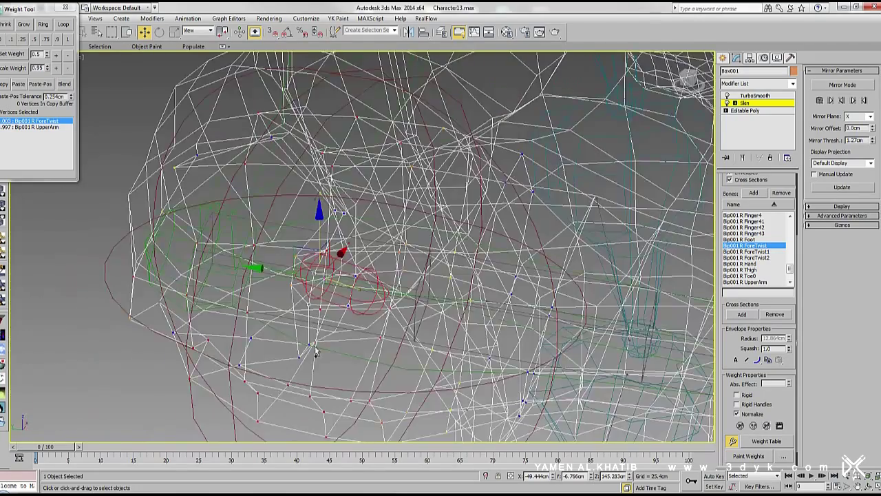
pyautogui.keyDown('alt'); pyautogui.moveTo(411, 278); pyautogui.dragTo(330, 268, button='middle'); pyautogui.keyUp('alt')
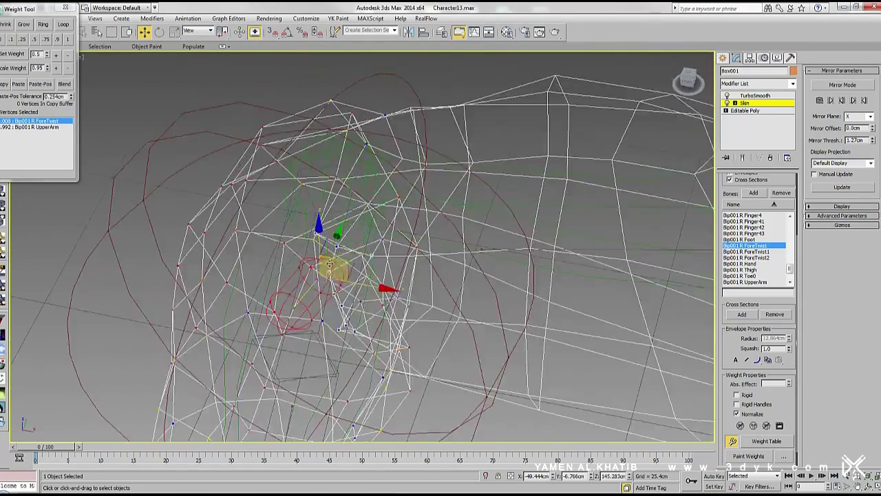
pyautogui.keyDown('alt'); pyautogui.moveTo(138, 138); pyautogui.dragTo(189, 160, button='middle'); pyautogui.keyUp('alt')
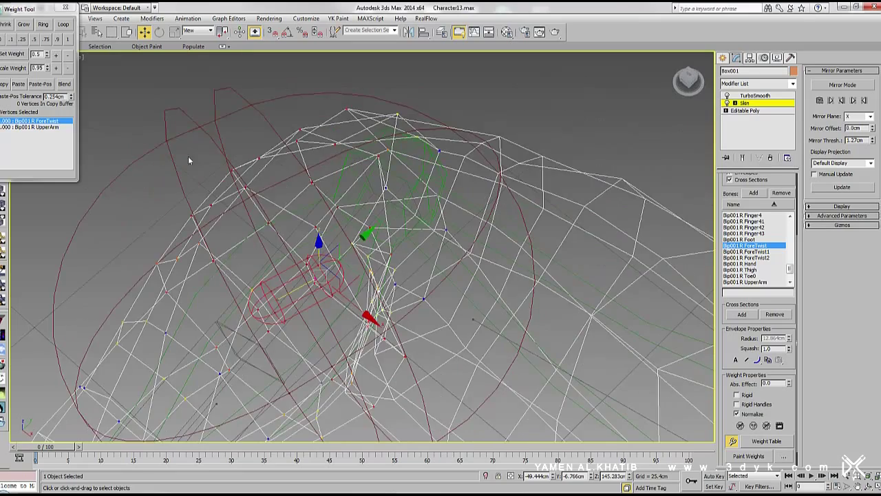
pyautogui.keyDown('alt'); pyautogui.moveTo(323, 261); pyautogui.dragTo(363, 277, button='middle'); pyautogui.keyUp('alt')
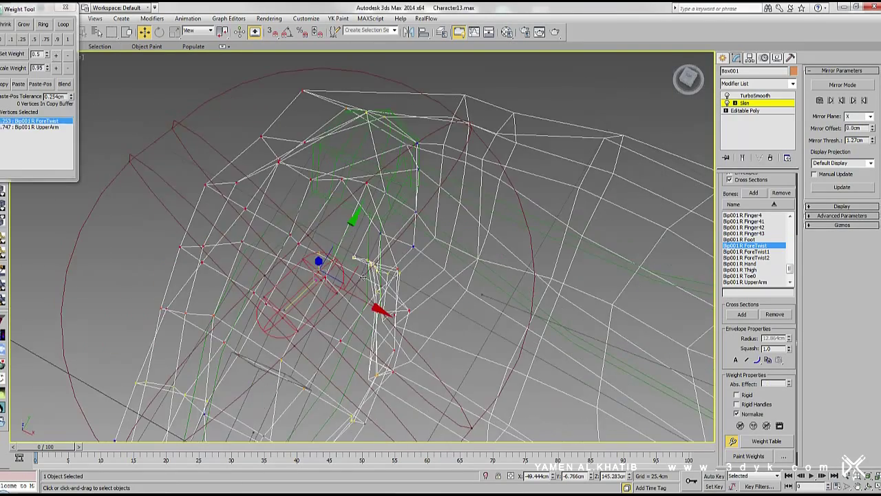
pyautogui.keyDown('alt'); pyautogui.moveTo(258, 168); pyautogui.dragTo(407, 238, button='middle'); pyautogui.keyUp('alt')
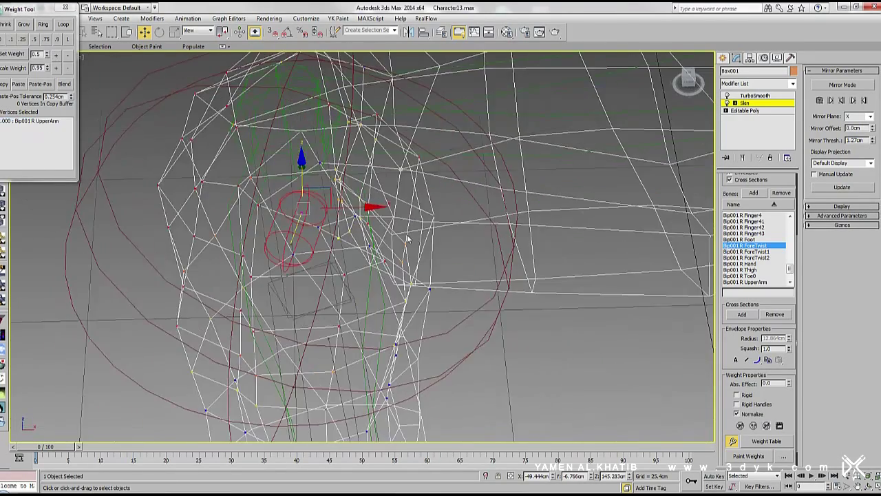
pyautogui.keyDown('alt'); pyautogui.moveTo(399, 290); pyautogui.dragTo(413, 191, button='middle'); pyautogui.keyUp('alt')
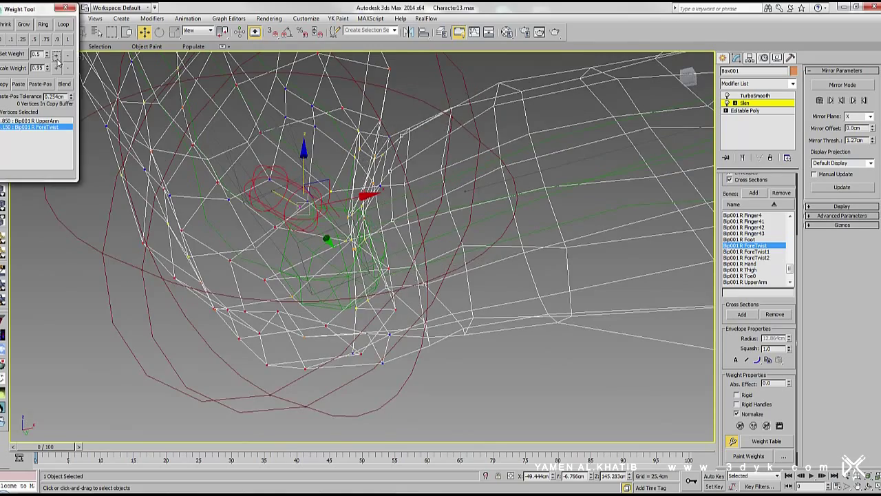
pyautogui.keyDown('alt'); pyautogui.moveTo(358, 206); pyautogui.dragTo(441, 185, button='middle'); pyautogui.keyUp('alt')
# Raise the elbow vertex's R ForeTwist weight to 0.475 and view shaded weight colours
pyautogui.click(57, 55)
pyautogui.keyDown('alt'); pyautogui.moveTo(337, 206); pyautogui.dragTo(355, 205, button='middle'); pyautogui.keyUp('alt')
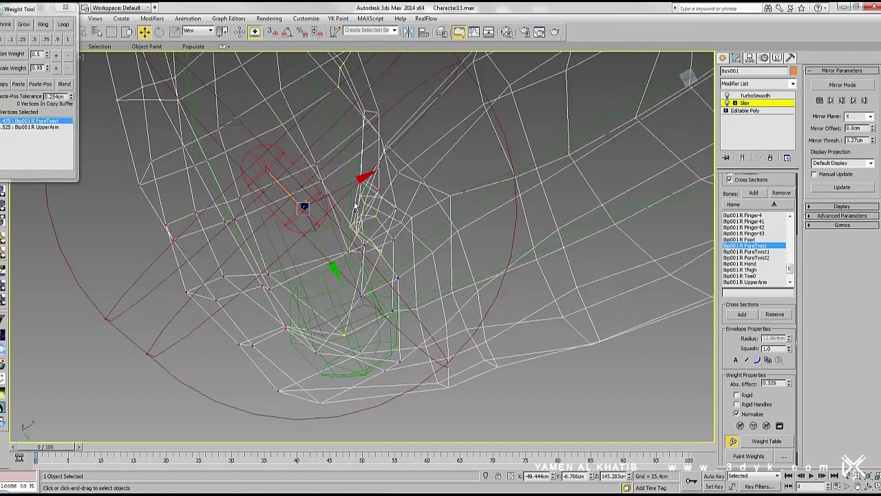
pyautogui.moveTo(405, 286)
pyautogui.keyDown('alt'); pyautogui.mouseDown(button='middle')
pyautogui.moveTo(448, 246)
pyautogui.moveTo(331, 216)
pyautogui.moveTo(382, 190)
pyautogui.mouseUp(button='middle'); pyautogui.keyUp('alt')
pyautogui.press('F3')
# Rebalance an elbow vertex between ForeTwist and UpperArm, lowering UpperArm to 0.158
pyautogui.click(57, 58)
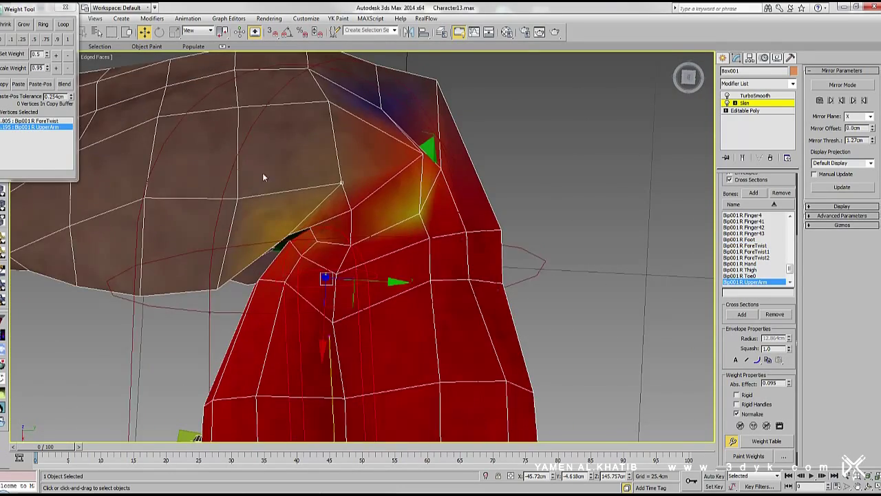
pyautogui.click(341, 184)
pyautogui.click(57, 67)
pyautogui.moveTo(383, 228)
pyautogui.keyDown('alt'); pyautogui.mouseDown(button='middle')
pyautogui.moveTo(347, 187)
pyautogui.moveTo(349, 166)
pyautogui.mouseUp(button='middle'); pyautogui.keyUp('alt')
pyautogui.click(281, 281)
pyautogui.click(57, 54)
pyautogui.keyDown('alt'); pyautogui.moveTo(276, 206); pyautogui.dragTo(242, 175, button='middle'); pyautogui.keyUp('alt')
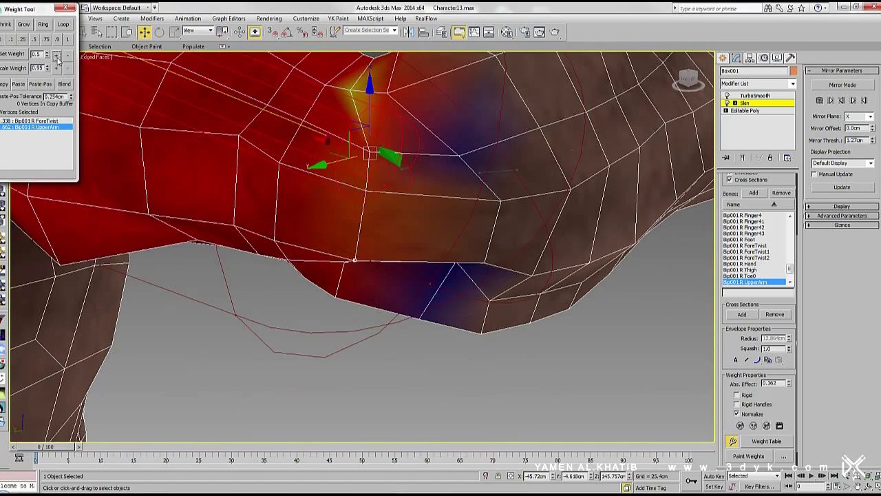
# Split another elbow-crease vertex 70/30 ForeTwist/UpperArm, then raise ForeTwist to 0.925
pyautogui.click(508, 210)
pyautogui.keyDown('alt'); pyautogui.moveTo(508, 210); pyautogui.dragTo(443, 312, button='middle'); pyautogui.keyUp('alt')
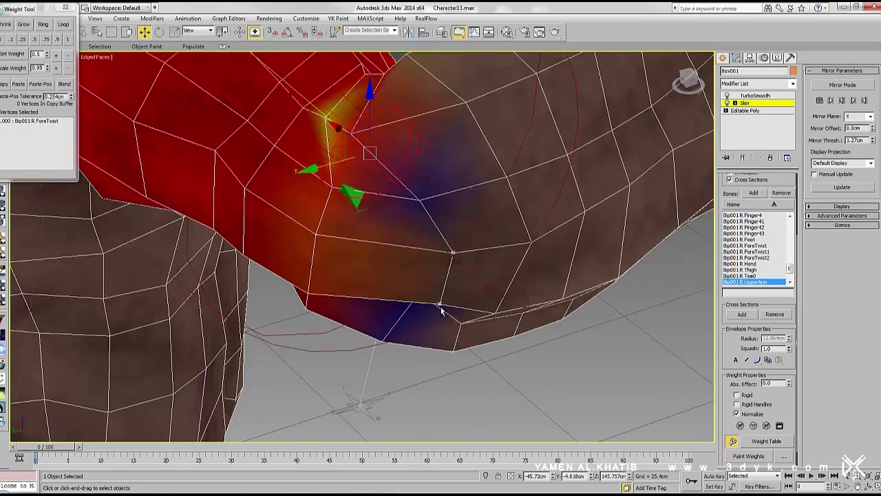
pyautogui.click(57, 54)
pyautogui.moveTo(331, 193)
pyautogui.keyDown('alt'); pyautogui.mouseDown(button='middle')
pyautogui.moveTo(371, 206)
pyautogui.moveTo(420, 252)
pyautogui.mouseUp(button='middle'); pyautogui.keyUp('alt')
pyautogui.click(364, 202)
# Shift more inner-elbow vertices from ForeTwist toward a more even ForeTwist/UpperArm split
pyautogui.click(388, 190)
pyautogui.keyDown('alt'); pyautogui.moveTo(388, 190); pyautogui.dragTo(323, 335, button='middle'); pyautogui.keyUp('alt')
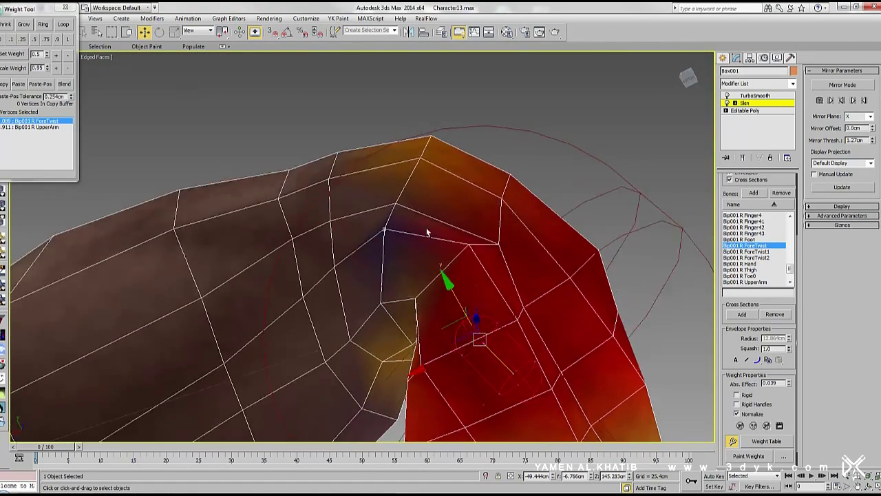
pyautogui.click(493, 244)
pyautogui.keyDown('alt'); pyautogui.moveTo(493, 244); pyautogui.dragTo(470, 234, button='middle'); pyautogui.keyUp('alt')
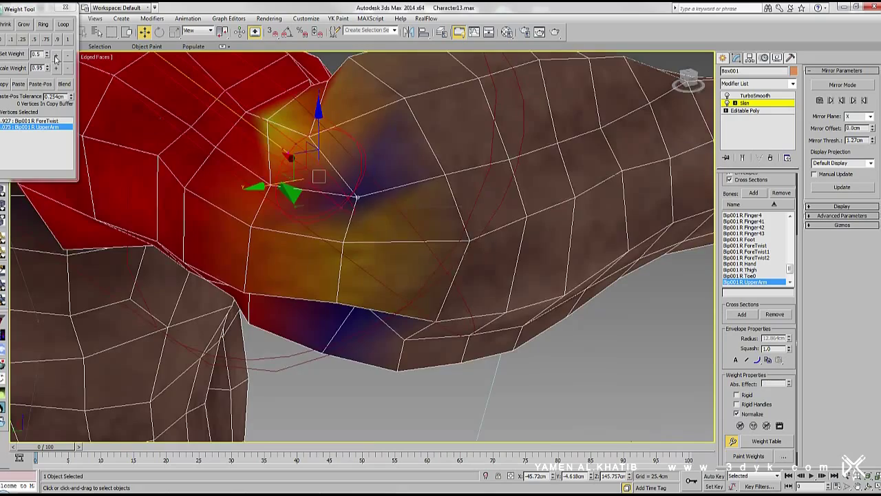
pyautogui.click(56, 55)
pyautogui.keyDown('alt'); pyautogui.moveTo(310, 206); pyautogui.dragTo(442, 166, button='middle'); pyautogui.keyUp('alt')
pyautogui.click(56, 55)
pyautogui.keyDown('alt'); pyautogui.moveTo(344, 275); pyautogui.dragTo(813, 343, button='middle'); pyautogui.keyUp('alt')
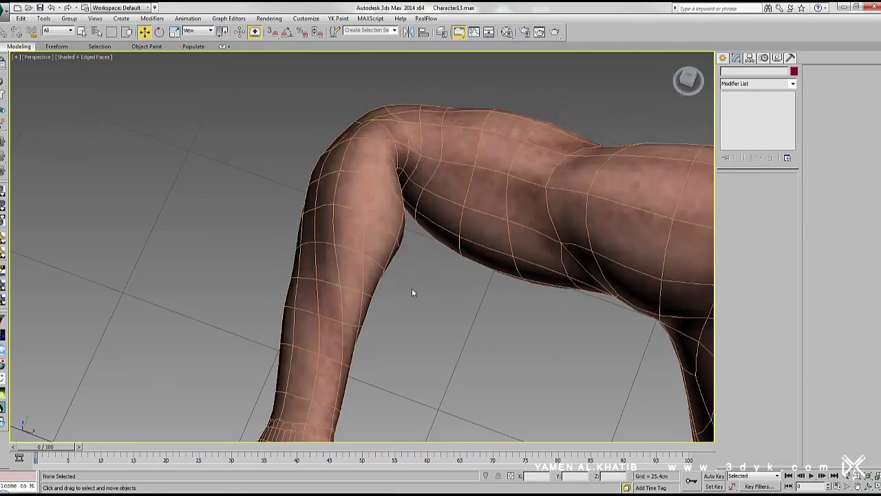
# Rotate Bip001 R Forearm to test the elbow bend
pyautogui.press('F3')
pyautogui.click(159, 31)
pyautogui.press('F3')
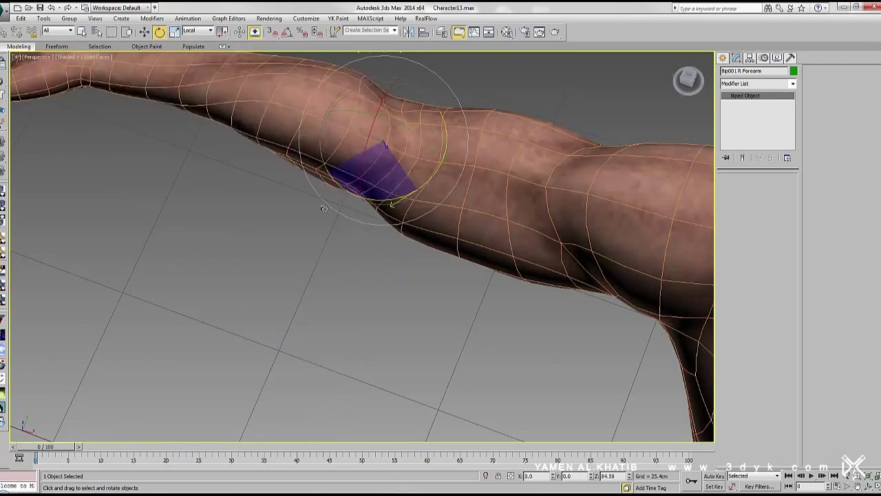
pyautogui.moveTo(344, 207)
pyautogui.keyDown('alt'); pyautogui.mouseDown(button='middle')
pyautogui.moveTo(379, 212)
pyautogui.moveTo(303, 207)
pyautogui.moveTo(261, 221)
pyautogui.mouseUp(button='middle'); pyautogui.keyUp('alt')
pyautogui.press('F3')
# Bend Bip001 R Hand down at the wrist to test wrist deformation
pyautogui.click(294, 232)
pyautogui.press('F3')
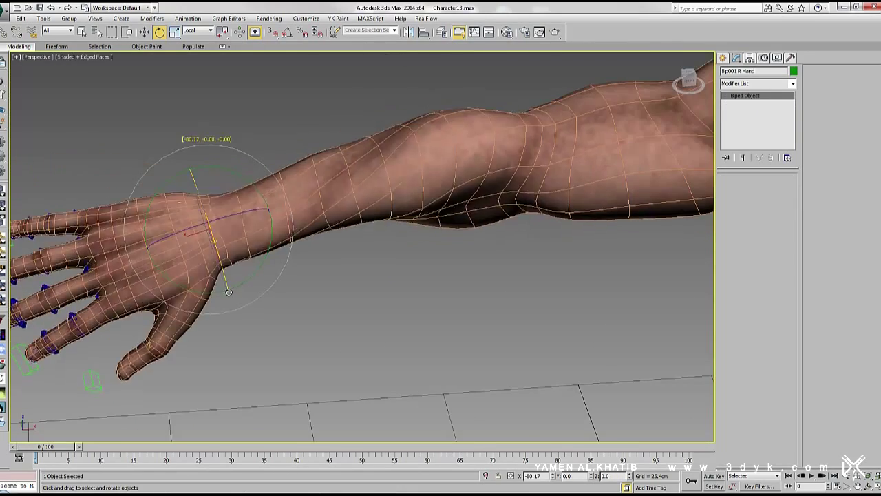
pyautogui.scroll(-3, 261, 221)
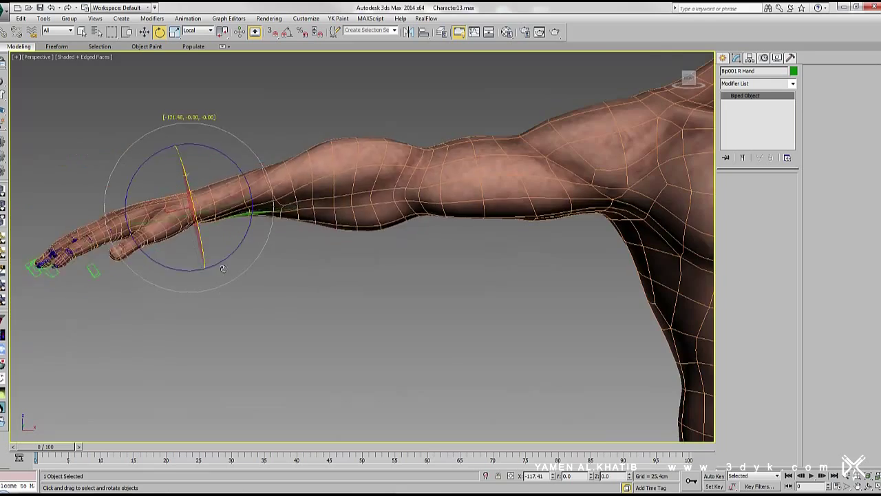
pyautogui.moveTo(206, 207); pyautogui.dragTo(387, 219, button='middle')
pyautogui.press('F3')
pyautogui.press('F3')
# Rotate Bip001 R Clavicle several ways to test shoulder and shoulder-blade deformation
pyautogui.click(427, 180)
pyautogui.moveTo(441, 182)
pyautogui.mouseDown()
pyautogui.moveTo(459, 189)
pyautogui.moveTo(436, 267)
pyautogui.mouseUp()
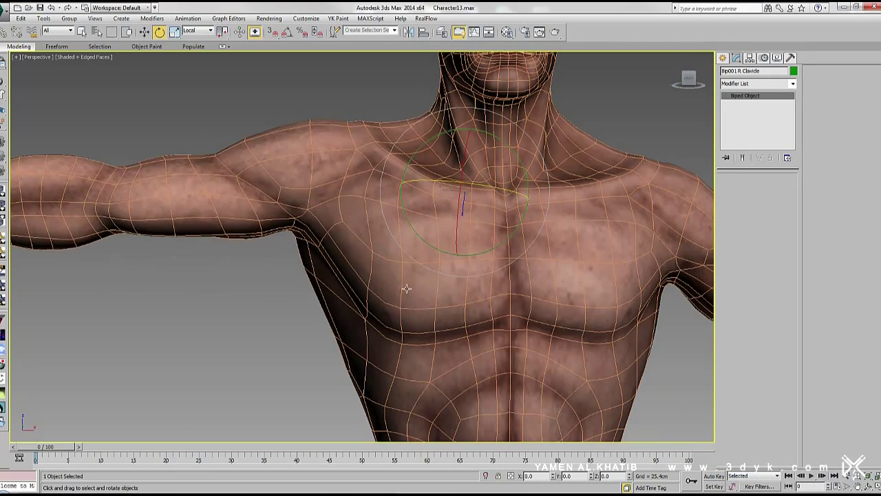
pyautogui.keyDown('alt'); pyautogui.moveTo(406, 288); pyautogui.dragTo(541, 158, button='middle'); pyautogui.keyUp('alt')
pyautogui.moveTo(389, 155)
pyautogui.mouseDown()
pyautogui.moveTo(435, 124)
pyautogui.moveTo(434, 138)
pyautogui.mouseUp()
pyautogui.keyDown('alt'); pyautogui.moveTo(434, 138); pyautogui.dragTo(430, 168, button='middle'); pyautogui.keyUp('alt')
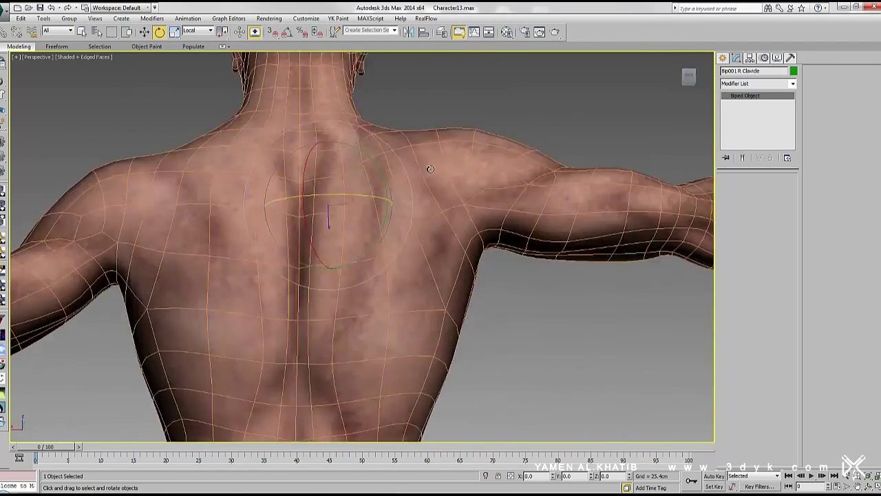
pyautogui.moveTo(430, 168); pyautogui.dragTo(372, 183)
pyautogui.moveTo(372, 182)
pyautogui.keyDown('alt'); pyautogui.mouseDown(button='middle')
pyautogui.moveTo(468, 204)
pyautogui.moveTo(407, 187)
pyautogui.mouseUp(button='middle'); pyautogui.keyUp('alt')
# Reopen Edit Envelopes on the body mesh and make R Clavicle the weighted bone
pyautogui.click(400, 233)
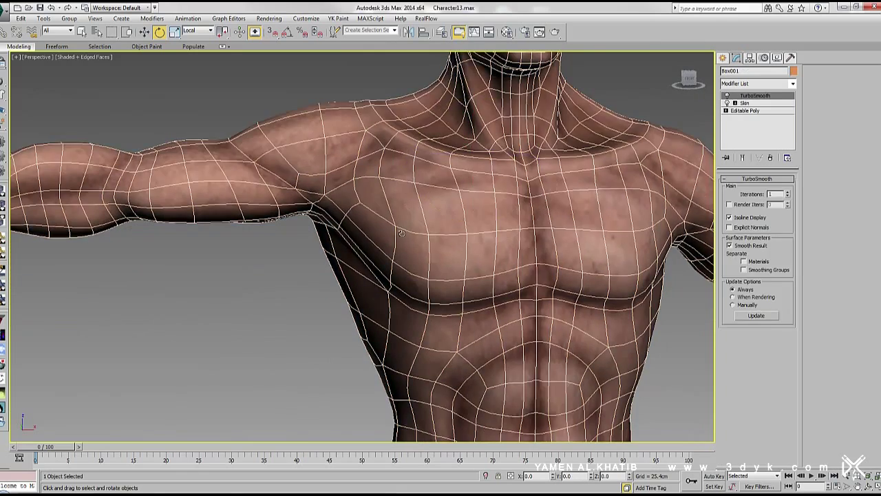
pyautogui.click(744, 103)
pyautogui.click(360, 176)
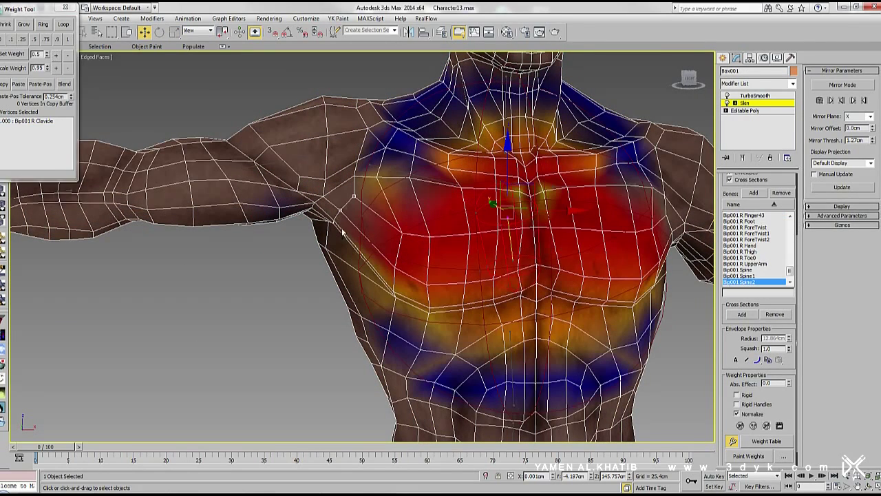
pyautogui.keyDown('alt'); pyautogui.moveTo(342, 232); pyautogui.dragTo(154, 137, button='middle'); pyautogui.keyUp('alt')
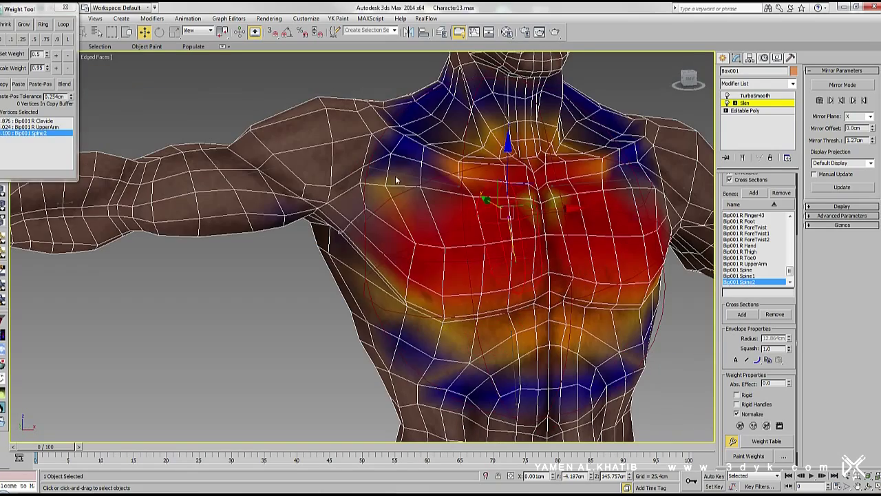
pyautogui.click(416, 247)
pyautogui.keyDown('alt'); pyautogui.moveTo(414, 309); pyautogui.dragTo(275, 268, button='middle'); pyautogui.keyUp('alt')
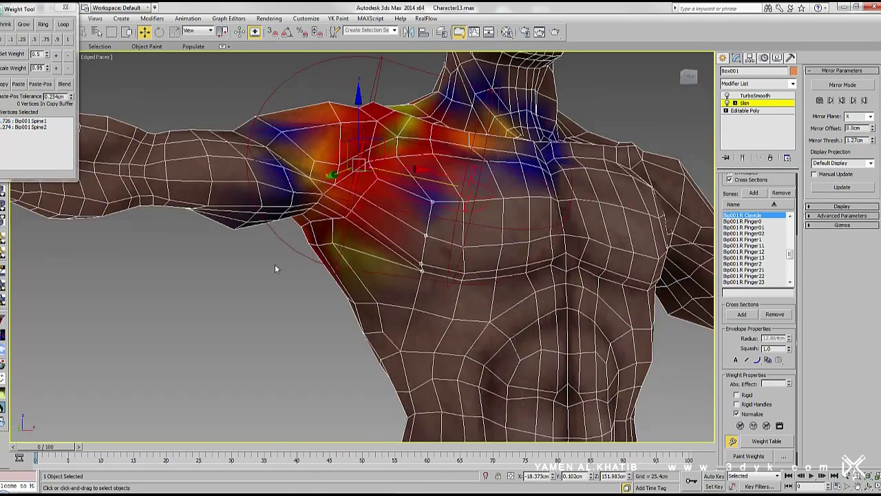
# Select the shoulder vertices and raise their R Clavicle weight
pyautogui.click(56, 55)
pyautogui.click(446, 218)
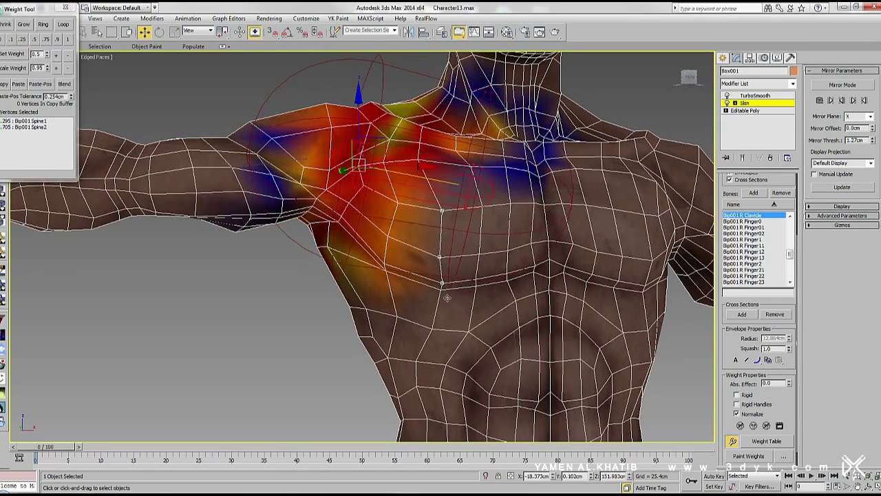
pyautogui.keyDown('alt'); pyautogui.moveTo(309, 193); pyautogui.dragTo(404, 244, button='middle'); pyautogui.keyUp('alt')
pyautogui.keyDown('alt'); pyautogui.moveTo(340, 190); pyautogui.dragTo(327, 186, button='middle'); pyautogui.keyUp('alt')
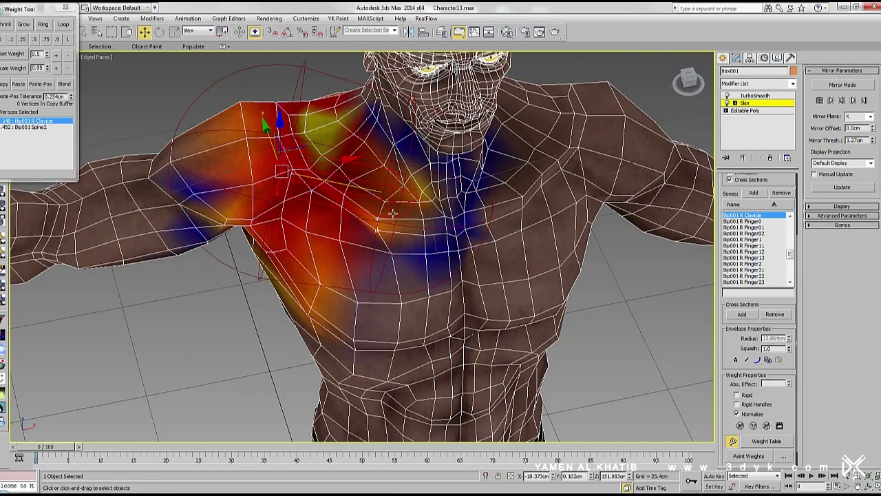
pyautogui.keyDown('alt'); pyautogui.moveTo(365, 236); pyautogui.dragTo(316, 152, button='middle'); pyautogui.keyUp('alt')
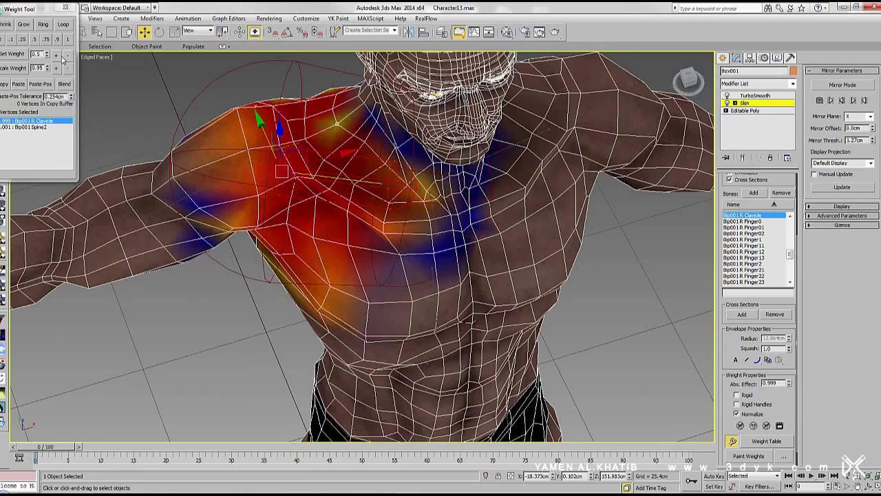
pyautogui.keyDown('alt'); pyautogui.moveTo(206, 172); pyautogui.dragTo(307, 157, button='middle'); pyautogui.keyUp('alt')
pyautogui.click(57, 55)
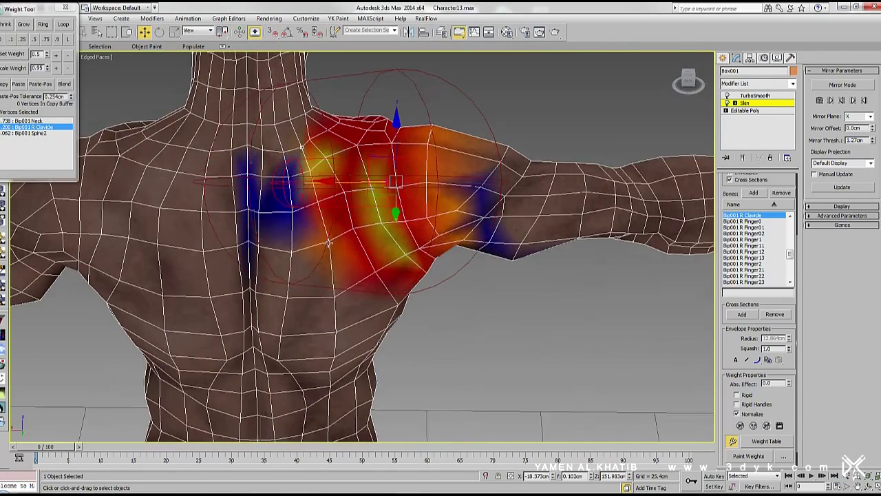
pyautogui.keyDown('alt'); pyautogui.moveTo(227, 206); pyautogui.dragTo(291, 244, button='middle'); pyautogui.keyUp('alt')
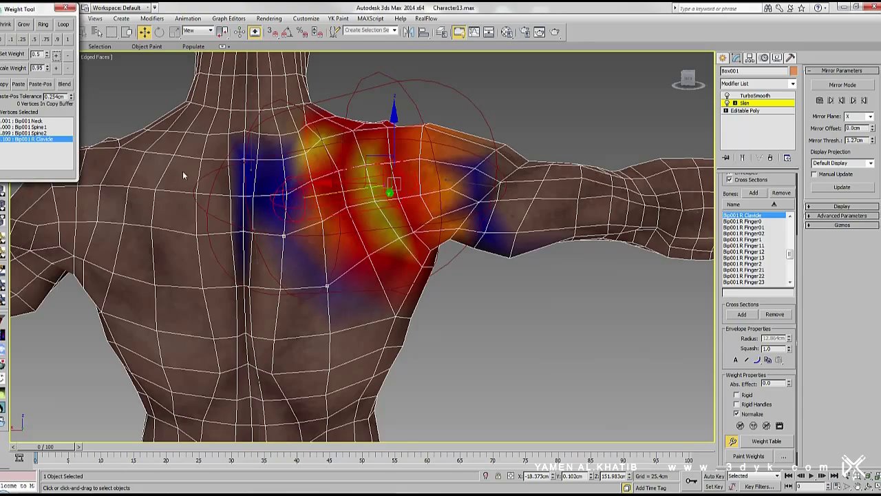
pyautogui.keyDown('alt'); pyautogui.moveTo(408, 249); pyautogui.dragTo(379, 240, button='middle'); pyautogui.keyUp('alt')
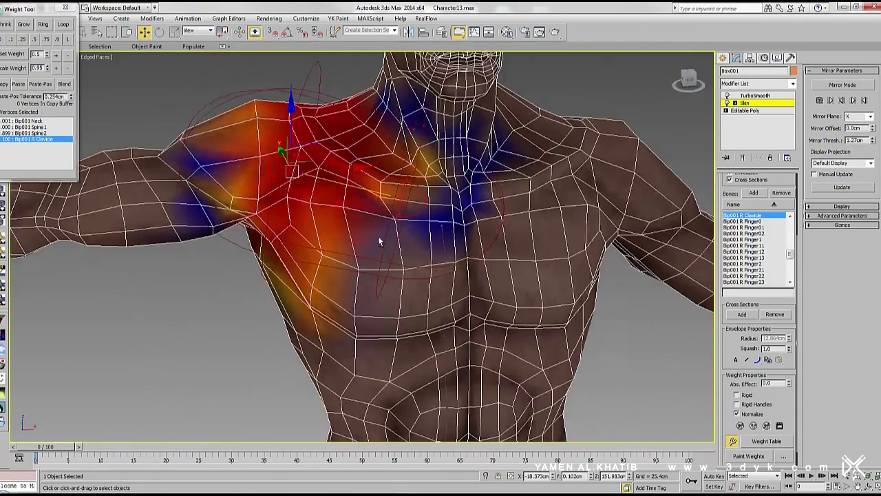
# Check a chest vertex's Spine2 influence, then leave skin editing
pyautogui.click(363, 248)
pyautogui.click(312, 193)
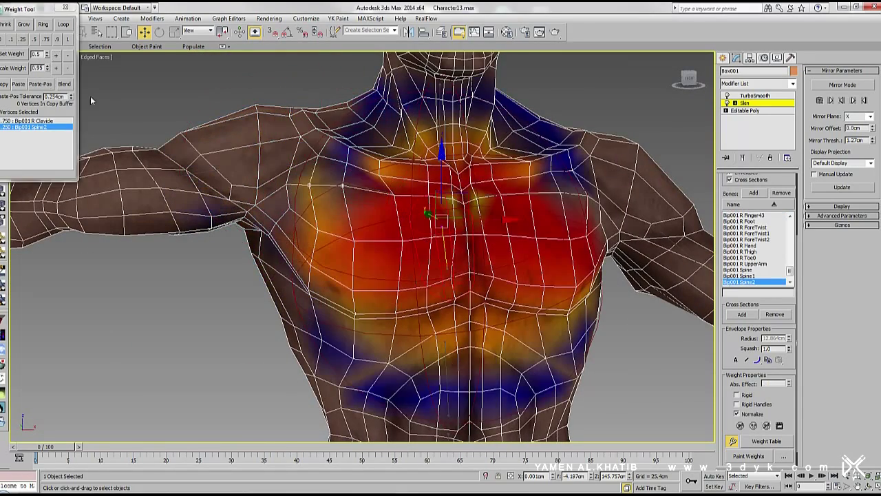
pyautogui.hotkey('ctrl', 'd')
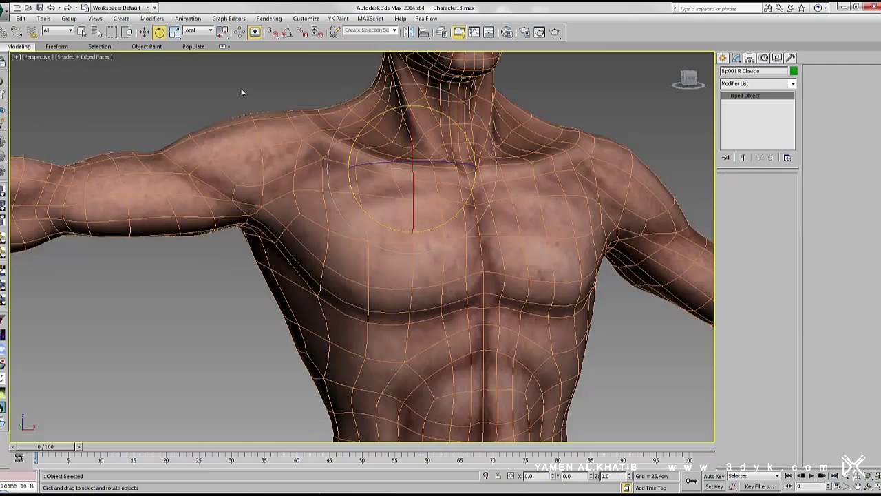
# Rotate Bip001 R Clavicle again to test shoulder deformation
pyautogui.moveTo(374, 141); pyautogui.dragTo(405, 172)
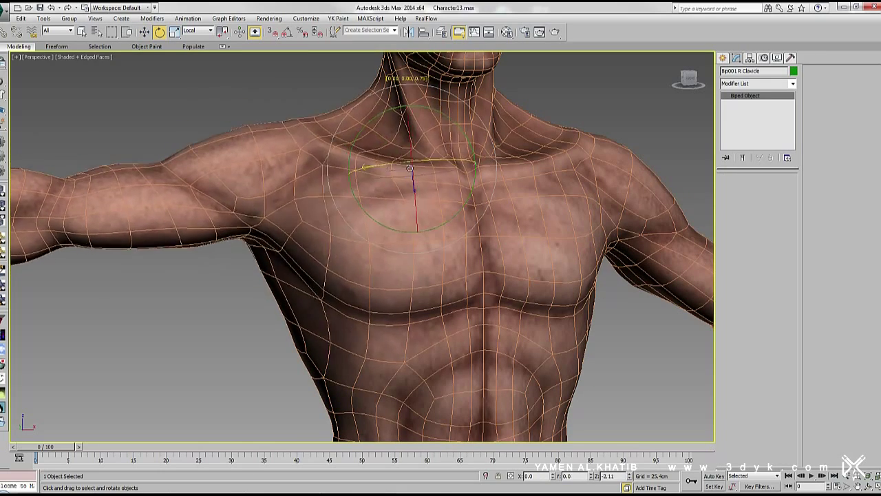
pyautogui.scroll(-3, 409, 168)
pyautogui.click(764, 58)
pyautogui.click(732, 167)
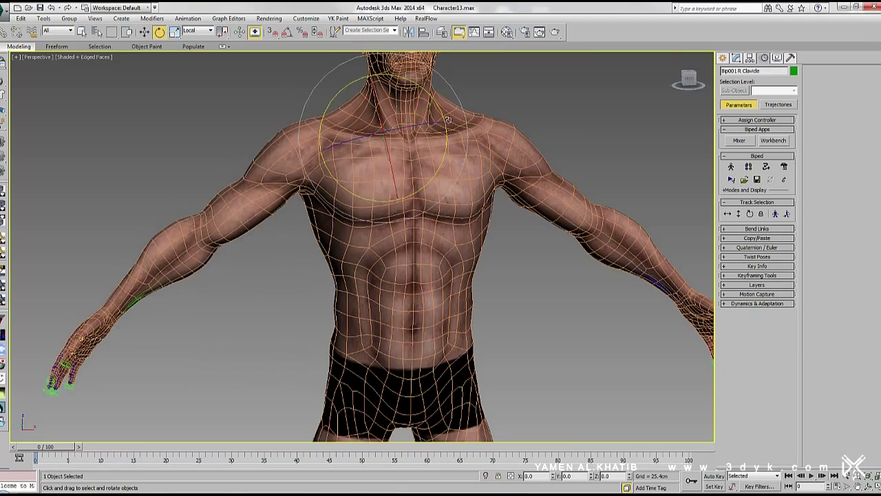
# Reselect the body mesh and zoom in on the neck base for weight editing
pyautogui.moveTo(344, 83); pyautogui.dragTo(344, 207, button='middle')
pyautogui.press('F3')
pyautogui.click(383, 153)
pyautogui.press('F3')
pyautogui.click(383, 152)
pyautogui.keyDown('alt'); pyautogui.moveTo(382, 152); pyautogui.dragTo(363, 112, button='middle'); pyautogui.keyUp('alt')
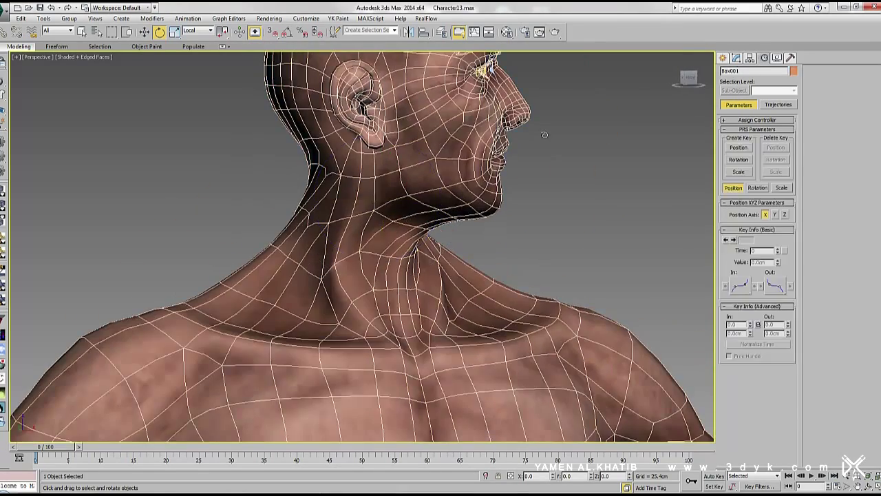
pyautogui.scroll(2, 367, 247)
pyautogui.scroll(3, 367, 246)
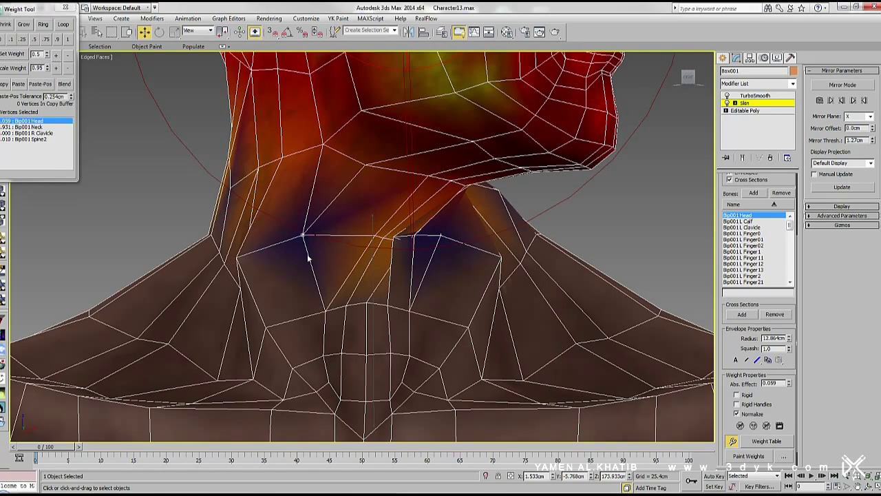
# Raise the Bip001 Head weight on several neck vertices, easing it back slightly on one
pyautogui.click(378, 303)
pyautogui.keyDown('alt'); pyautogui.moveTo(377, 304); pyautogui.dragTo(362, 311, button='middle'); pyautogui.keyUp('alt')
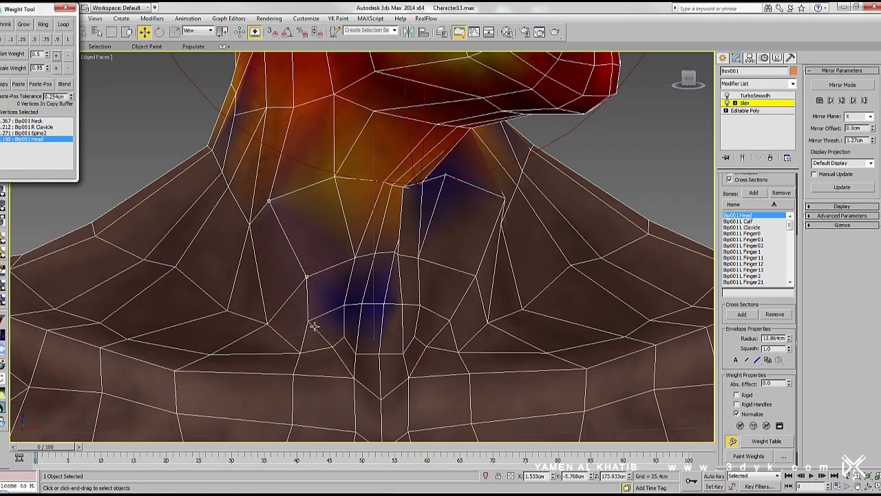
pyautogui.click(56, 55)
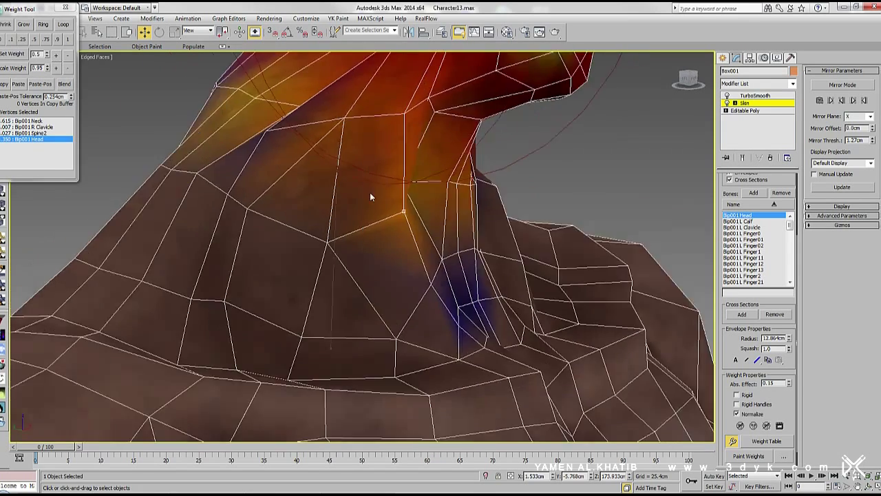
pyautogui.keyDown('alt'); pyautogui.moveTo(369, 192); pyautogui.dragTo(61, 78, button='middle'); pyautogui.keyUp('alt')
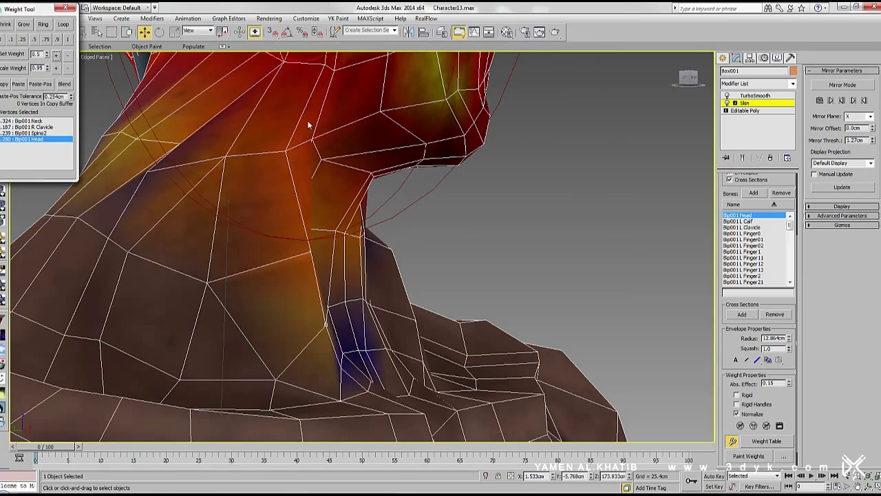
pyautogui.click(213, 281)
pyautogui.keyDown('alt'); pyautogui.moveTo(212, 280); pyautogui.dragTo(185, 226, button='middle'); pyautogui.keyUp('alt')
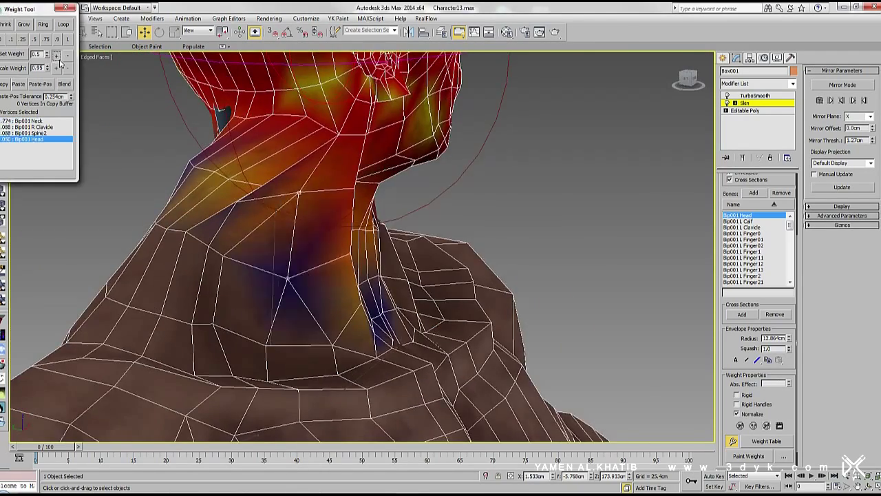
pyautogui.click(57, 55)
pyautogui.keyDown('alt'); pyautogui.moveTo(61, 60); pyautogui.dragTo(324, 210, button='middle'); pyautogui.keyUp('alt')
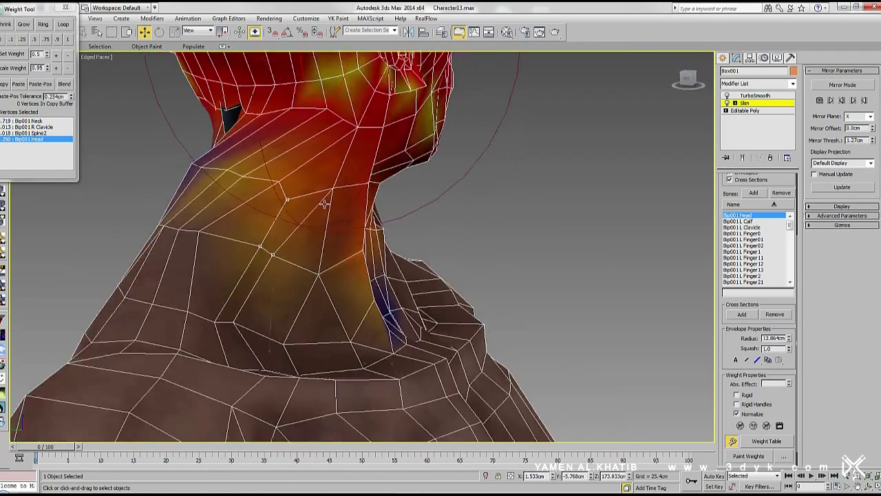
pyautogui.moveTo(228, 177)
pyautogui.keyDown('alt'); pyautogui.mouseDown(button='middle')
pyautogui.moveTo(337, 199)
pyautogui.moveTo(60, 67)
pyautogui.mouseUp(button='middle'); pyautogui.keyUp('alt')
pyautogui.click(296, 194)
# Shift the neck vertex rings' weight toward Bip001 Neck, then close skin editing and select Bip001 Head
pyautogui.moveTo(188, 129)
pyautogui.keyDown('alt'); pyautogui.mouseDown(button='middle')
pyautogui.moveTo(344, 259)
pyautogui.moveTo(412, 201)
pyautogui.mouseUp(button='middle'); pyautogui.keyUp('alt')
pyautogui.click(317, 238)
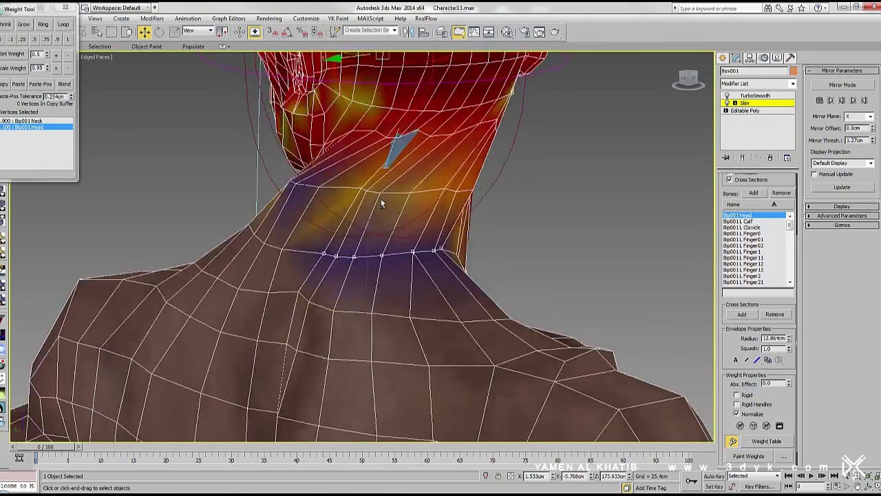
pyautogui.click(411, 201)
pyautogui.keyDown('alt'); pyautogui.moveTo(475, 195); pyautogui.dragTo(434, 208, button='middle'); pyautogui.keyUp('alt')
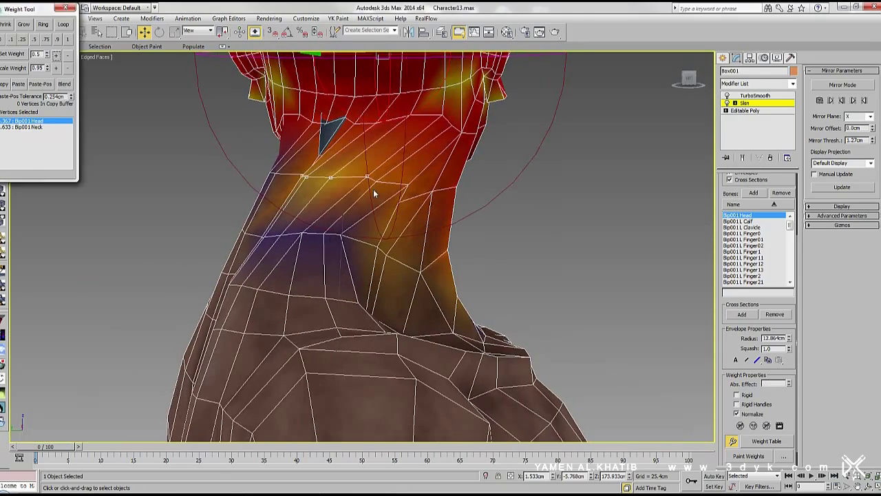
pyautogui.keyDown('alt'); pyautogui.moveTo(289, 227); pyautogui.dragTo(325, 252, button='middle'); pyautogui.keyUp('alt')
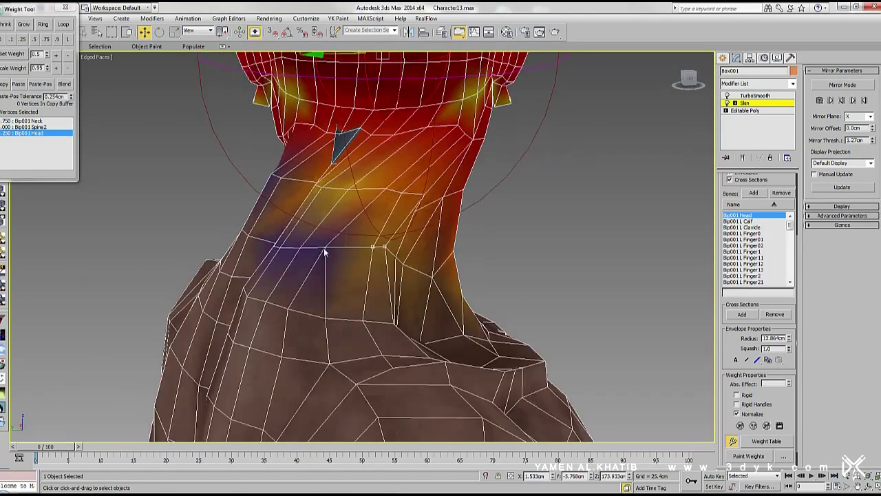
pyautogui.keyDown('alt'); pyautogui.moveTo(377, 227); pyautogui.dragTo(345, 229, button='middle'); pyautogui.keyUp('alt')
pyautogui.click(344, 227)
pyautogui.moveTo(338, 194)
pyautogui.keyDown('alt'); pyautogui.mouseDown(button='middle')
pyautogui.moveTo(398, 204)
pyautogui.moveTo(358, 193)
pyautogui.moveTo(324, 201)
pyautogui.moveTo(305, 236)
pyautogui.mouseUp(button='middle'); pyautogui.keyUp('alt')
pyautogui.click(330, 200)
pyautogui.hotkey('ctrl', 'd')
pyautogui.click(325, 201)
# Rotate the head toward profile to test the neck, then reselect Bip001 Head
pyautogui.press('e')
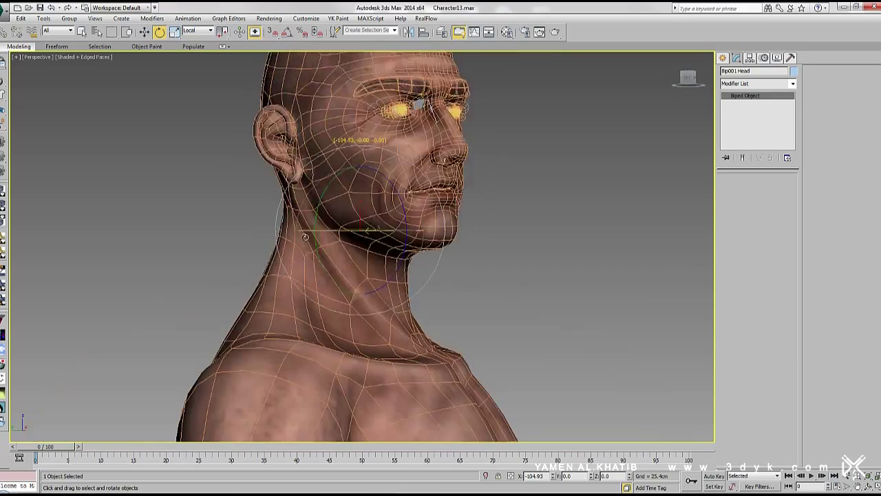
pyautogui.keyDown('alt'); pyautogui.moveTo(400, 239); pyautogui.dragTo(391, 241, button='middle'); pyautogui.keyUp('alt')
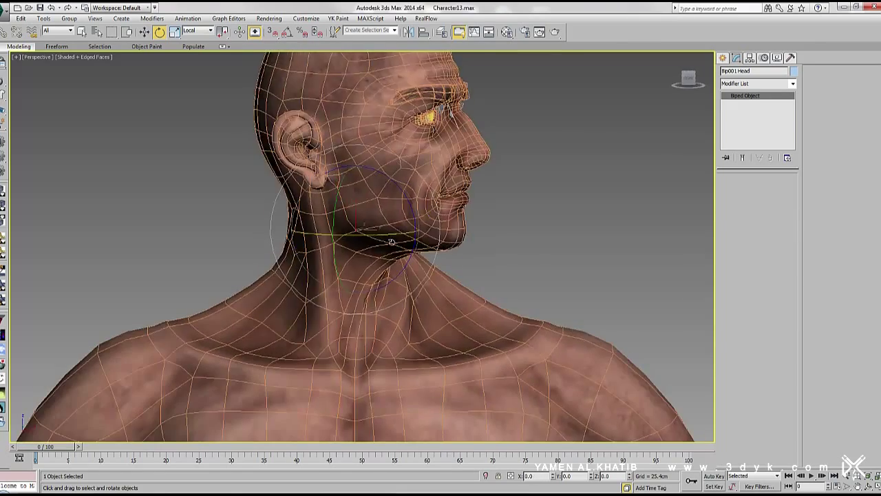
pyautogui.moveTo(355, 237); pyautogui.dragTo(386, 234)
pyautogui.click(440, 206)
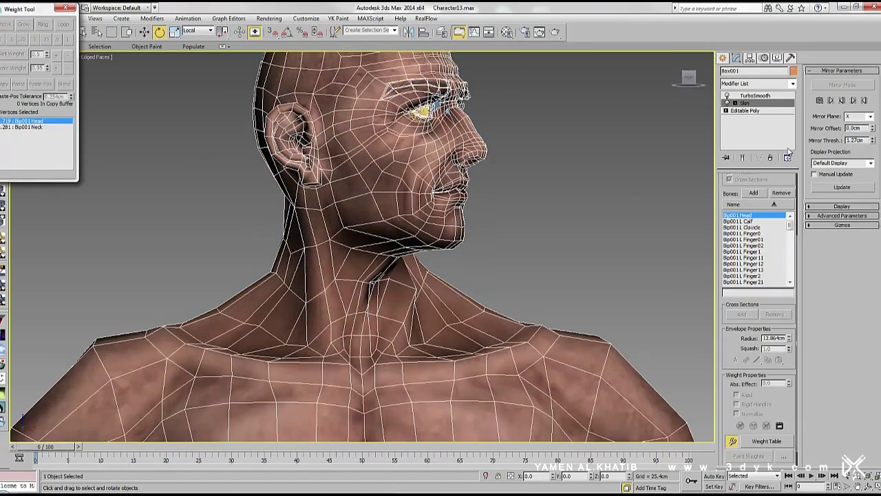
pyautogui.click(842, 84)
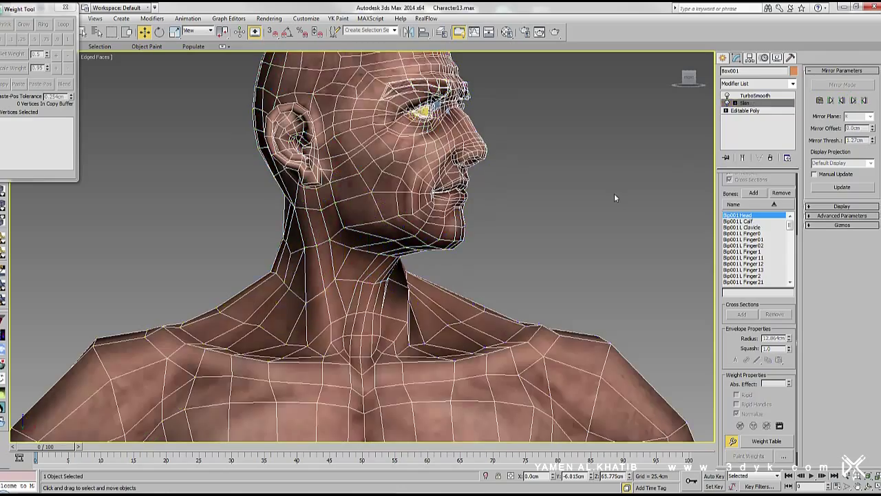
pyautogui.click(613, 192)
# Tilt the head back so the face looks up, then return it upright facing front
pyautogui.press('F3')
pyautogui.click(423, 235)
pyautogui.press('F3')
pyautogui.keyDown('alt'); pyautogui.moveTo(423, 235); pyautogui.dragTo(418, 245, button='middle'); pyautogui.keyUp('alt')
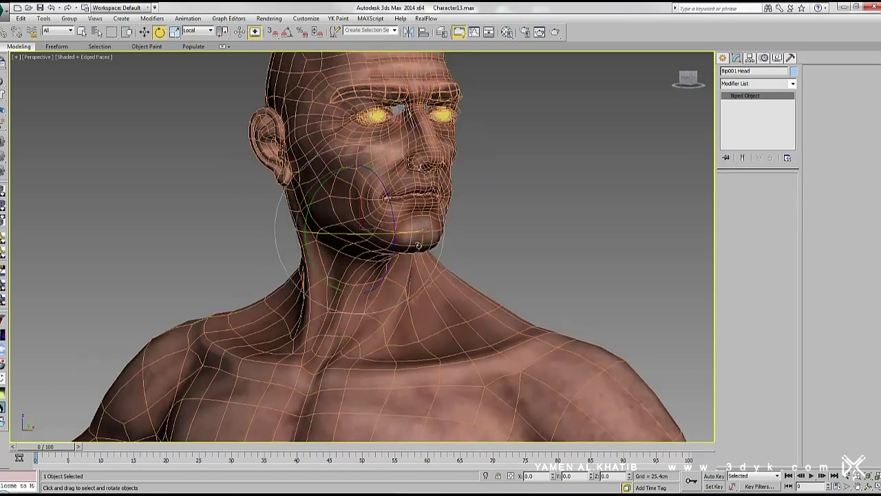
pyautogui.moveTo(319, 239)
pyautogui.mouseDown()
pyautogui.moveTo(319, 199)
pyautogui.moveTo(301, 161)
pyautogui.mouseUp()
pyautogui.moveTo(301, 162)
pyautogui.keyDown('alt'); pyautogui.mouseDown(button='middle')
pyautogui.moveTo(478, 173)
pyautogui.moveTo(404, 202)
pyautogui.mouseUp(button='middle'); pyautogui.keyUp('alt')
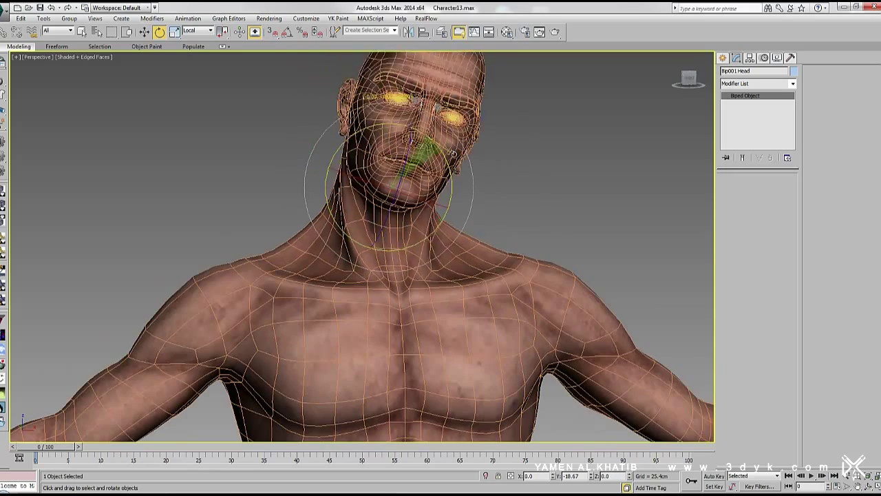
pyautogui.moveTo(411, 141); pyautogui.dragTo(437, 190)
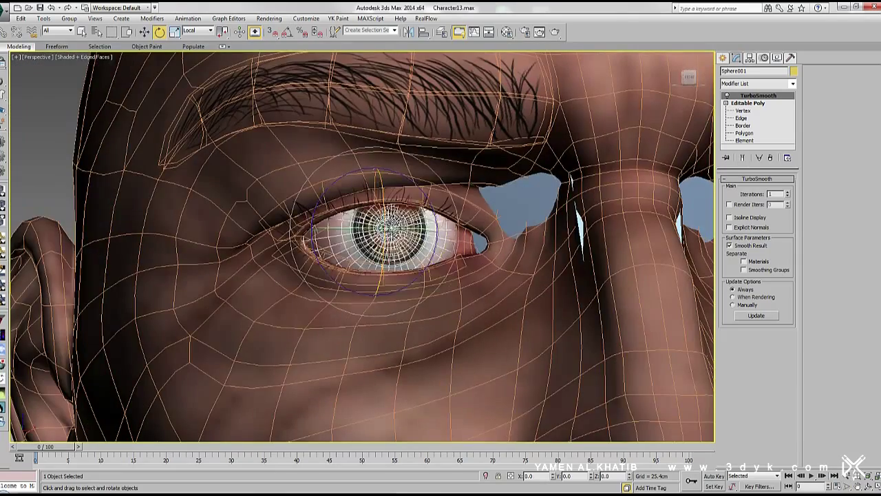
# Reopen skin editing on the body mesh and give the upper-lid vertices 0.9 Sphere001 weight
pyautogui.click(745, 103)
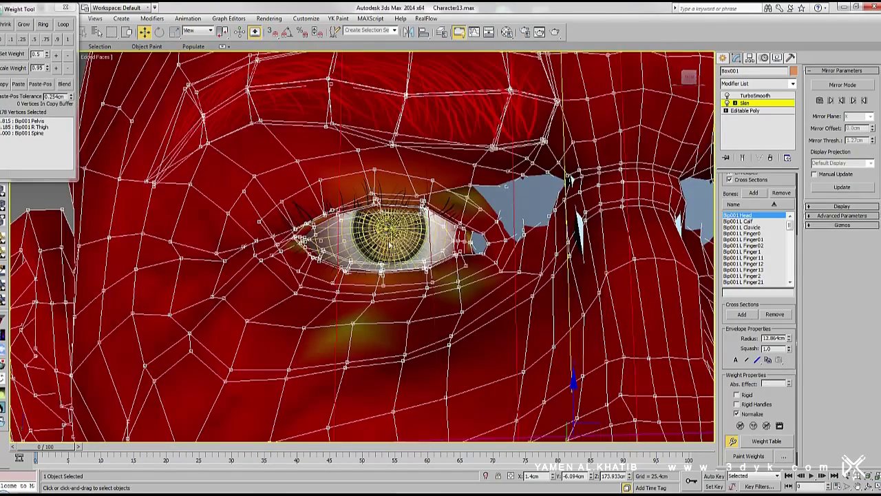
pyautogui.click(418, 258)
pyautogui.scroll(2, 374, 228)
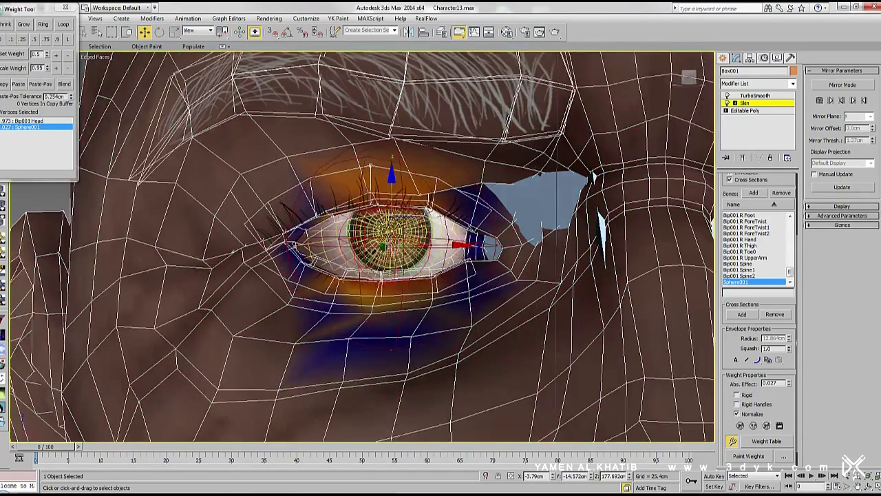
pyautogui.scroll(2, 375, 229)
pyautogui.press('F3')
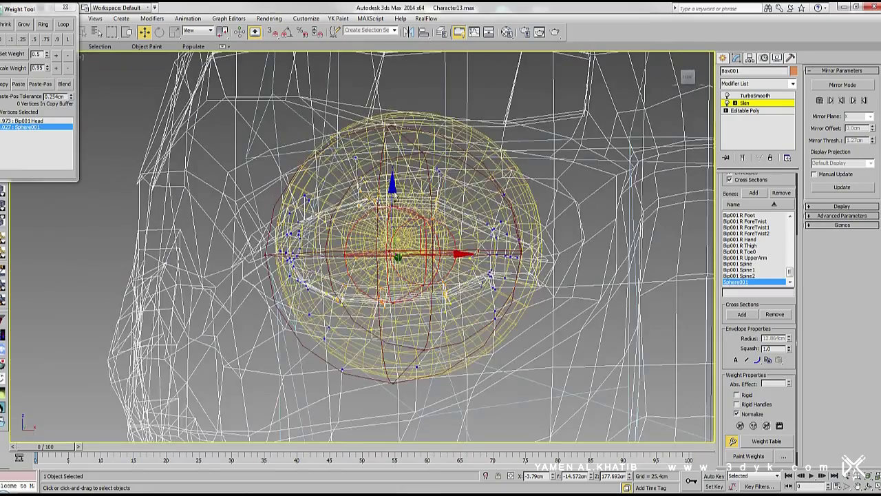
pyautogui.keyDown('alt'); pyautogui.moveTo(374, 205); pyautogui.dragTo(379, 220, button='middle'); pyautogui.keyUp('alt')
pyautogui.moveTo(434, 229)
pyautogui.keyDown('alt'); pyautogui.mouseDown(button='middle')
pyautogui.moveTo(424, 241)
pyautogui.moveTo(428, 231)
pyautogui.mouseUp(button='middle'); pyautogui.keyUp('alt')
pyautogui.press('F3')
pyautogui.click(59, 40)
# Lower the upper-lid vertices' Sphere001 weight to 0.25
pyautogui.keyDown('alt'); pyautogui.moveTo(368, 213); pyautogui.dragTo(359, 203, button='middle'); pyautogui.keyUp('alt')
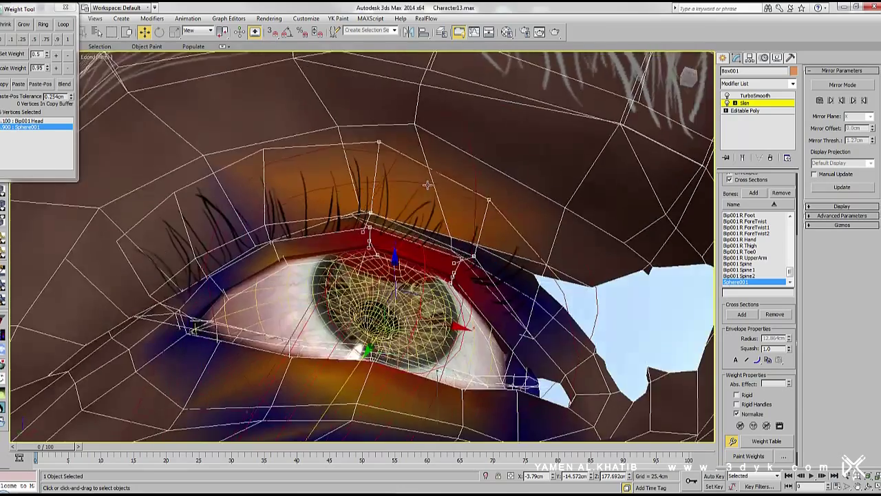
pyautogui.press('F3')
pyautogui.click(362, 209)
pyautogui.keyDown('alt'); pyautogui.moveTo(427, 206); pyautogui.dragTo(453, 199, button='middle'); pyautogui.keyUp('alt')
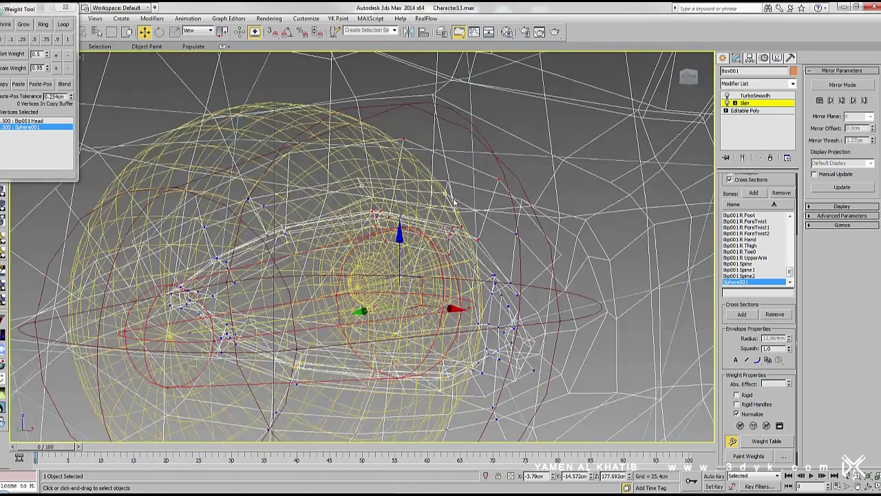
pyautogui.click(22, 39)
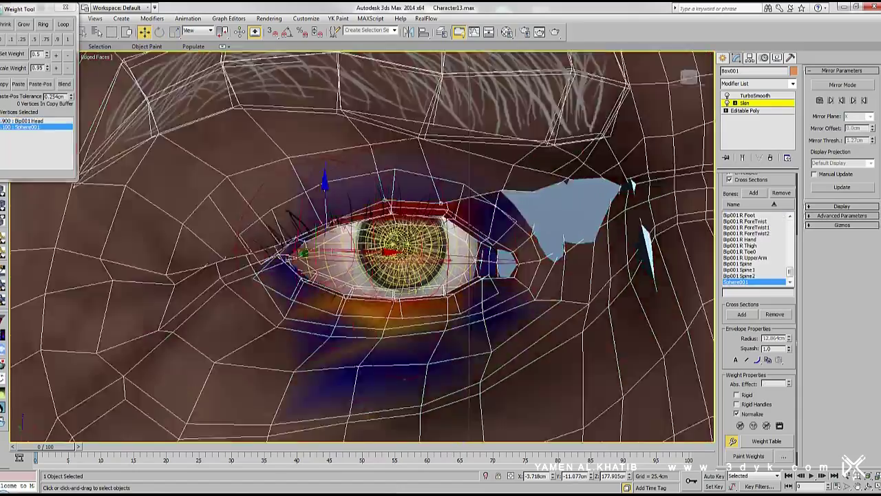
pyautogui.scroll(3, 403, 248)
pyautogui.moveTo(402, 248); pyautogui.dragTo(314, 243, button='middle')
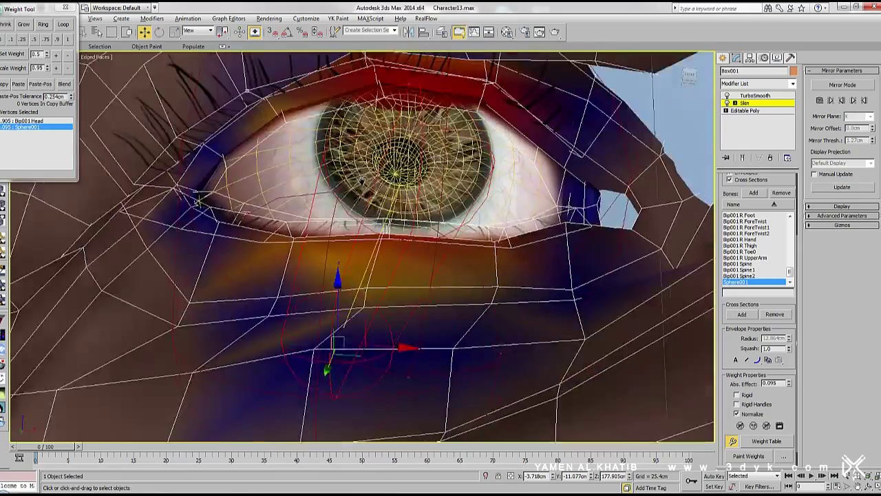
# Select a lower-eyelid vertex and reduce its Sphere001 weight
pyautogui.click(314, 243)
pyautogui.press('F3')
pyautogui.click(284, 241)
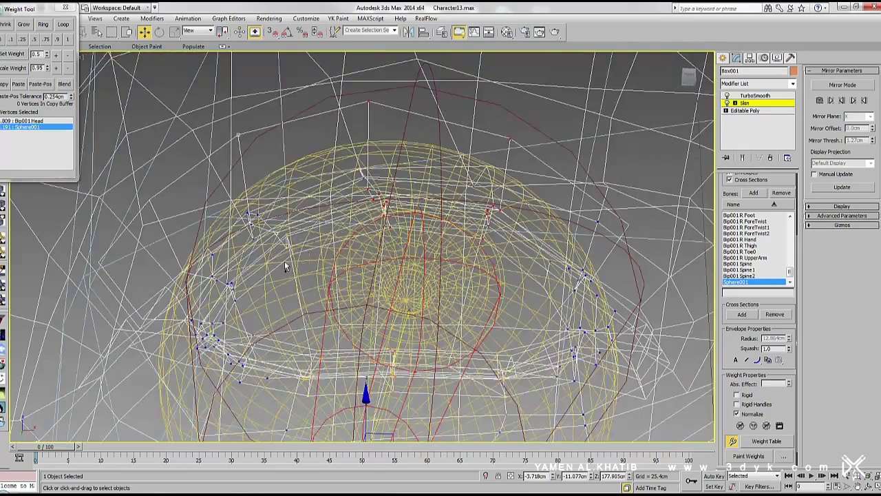
pyautogui.scroll(-2, 321, 241)
pyautogui.press('F3')
pyautogui.moveTo(384, 226); pyautogui.dragTo(385, 241, button='middle')
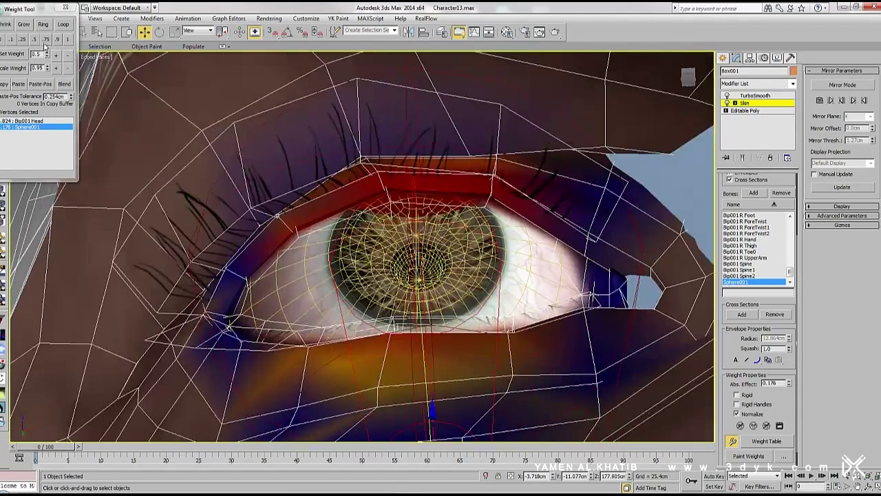
pyautogui.press('F3')
pyautogui.click(314, 235)
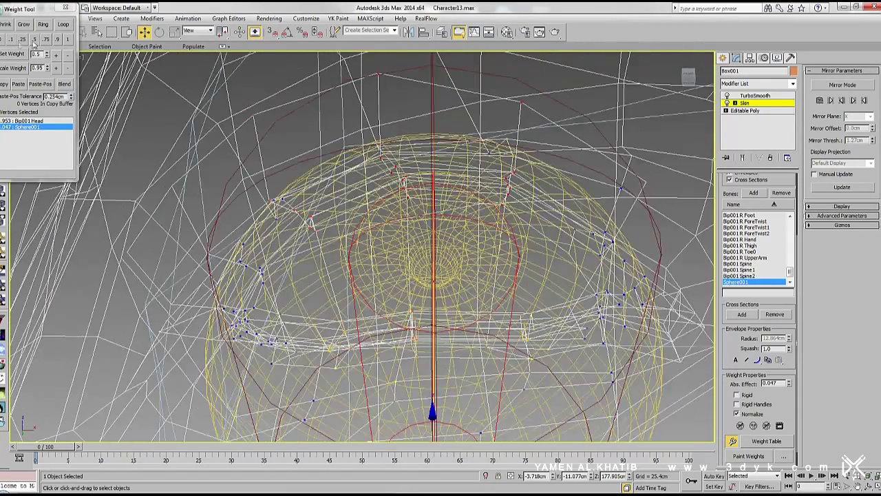
# Select the Sphere001 eyeball and rotate it so the iris points up, testing the lid
pyautogui.keyDown('alt'); pyautogui.moveTo(227, 172); pyautogui.dragTo(289, 192, button='middle'); pyautogui.keyUp('alt')
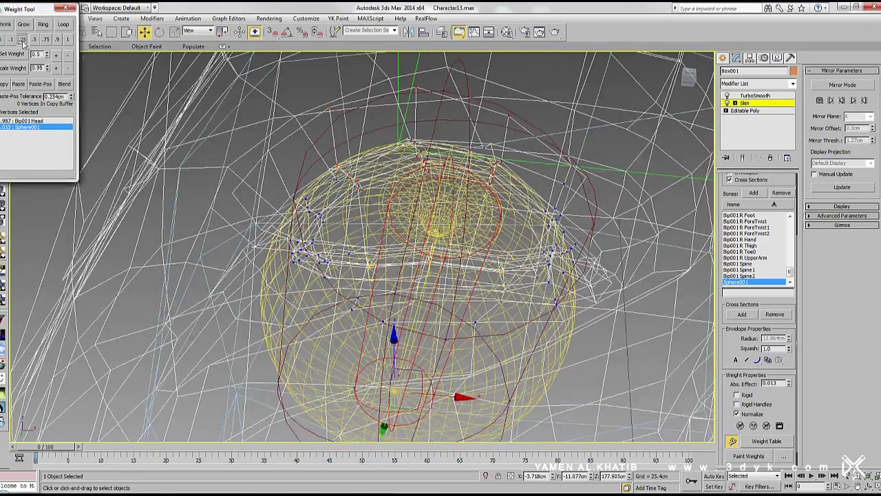
pyautogui.keyDown('alt'); pyautogui.moveTo(283, 161); pyautogui.dragTo(324, 207, button='middle'); pyautogui.keyUp('alt')
pyautogui.click(344, 310)
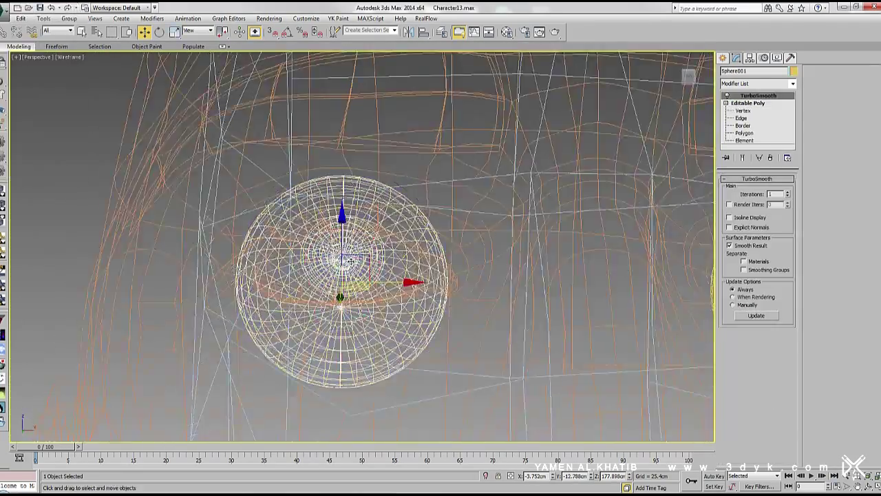
pyautogui.press('F3')
pyautogui.press('e')
pyautogui.moveTo(345, 262); pyautogui.dragTo(353, 248)
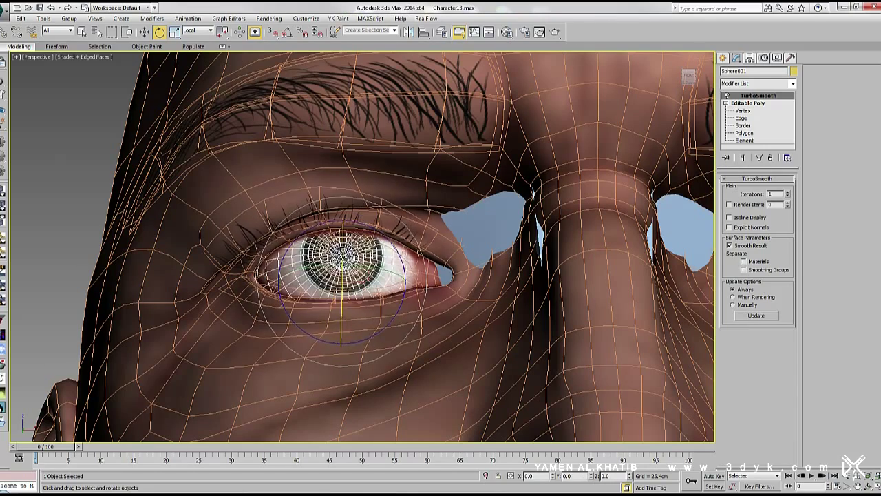
pyautogui.scroll(3, 408, 200)
# Give the selected lower-lid vertices 0.25, then 0.1, Sphere001 weight
pyautogui.scroll(2, 407, 200)
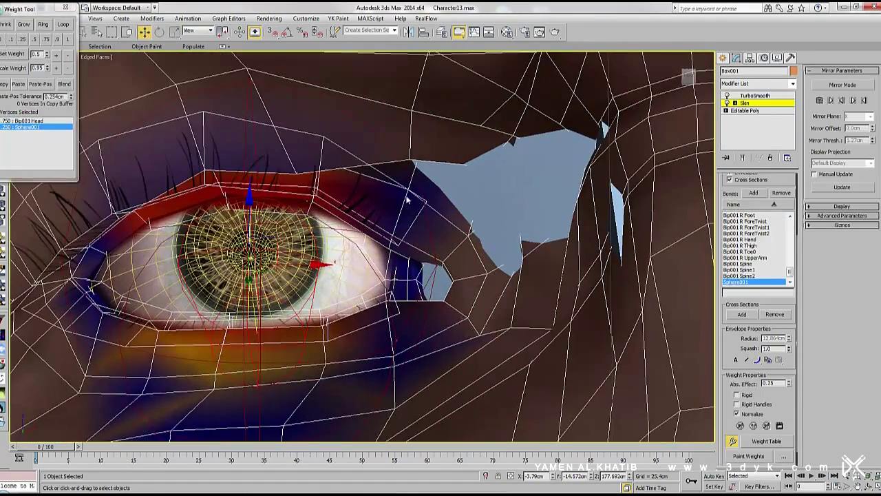
pyautogui.press('F3')
pyautogui.keyDown('alt'); pyautogui.moveTo(395, 274); pyautogui.dragTo(536, 249, button='middle'); pyautogui.keyUp('alt')
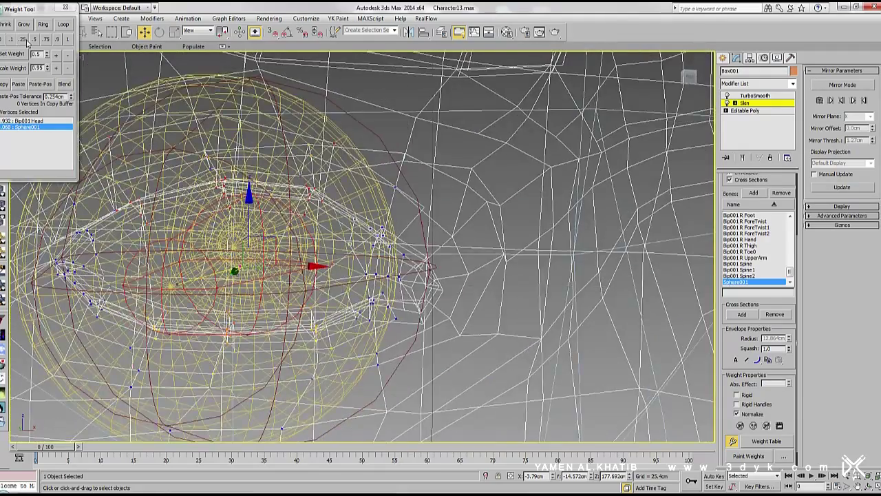
pyautogui.click(34, 41)
pyautogui.moveTo(406, 227)
pyautogui.keyDown('alt'); pyautogui.mouseDown(button='middle')
pyautogui.moveTo(411, 267)
pyautogui.moveTo(441, 265)
pyautogui.mouseUp(button='middle'); pyautogui.keyUp('alt')
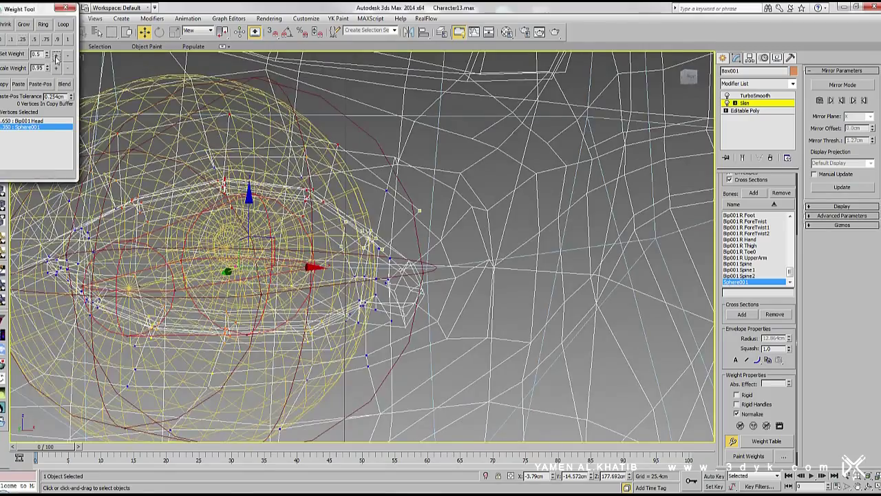
pyautogui.keyDown('alt'); pyautogui.moveTo(358, 207); pyautogui.dragTo(394, 196, button='middle'); pyautogui.keyUp('alt')
pyautogui.click(16, 39)
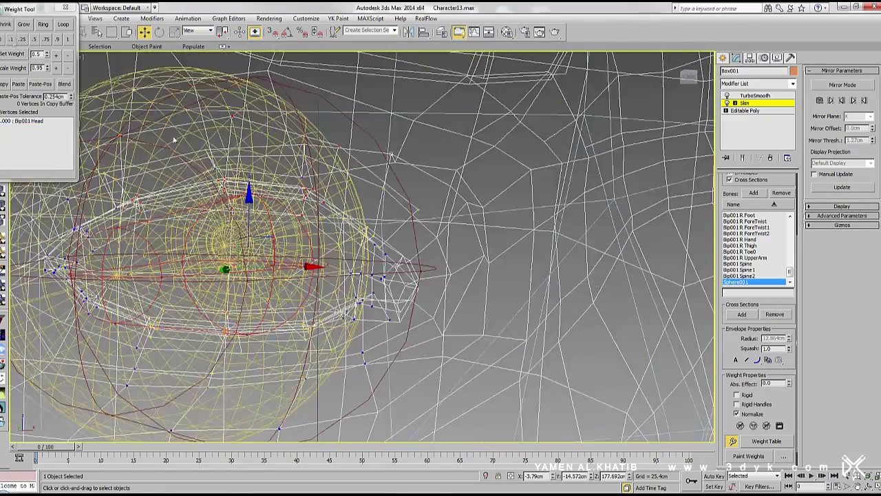
pyautogui.moveTo(275, 227)
pyautogui.keyDown('alt'); pyautogui.mouseDown(button='middle')
pyautogui.moveTo(368, 168)
pyautogui.moveTo(402, 169)
pyautogui.mouseUp(button='middle'); pyautogui.keyUp('alt')
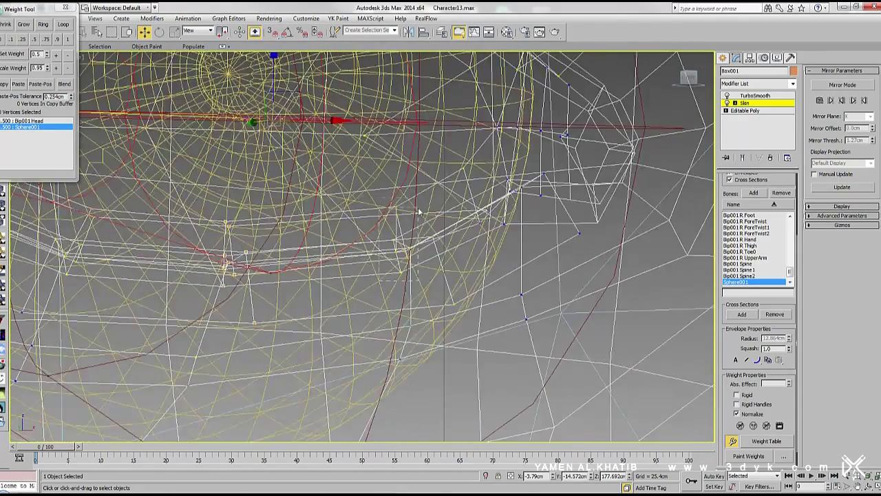
# Split further rim vertices 0.5 with Sphere001, then set others to 0.2 Sphere001 weight
pyautogui.click(33, 39)
pyautogui.keyDown('alt'); pyautogui.moveTo(314, 252); pyautogui.dragTo(389, 252, button='middle'); pyautogui.keyUp('alt')
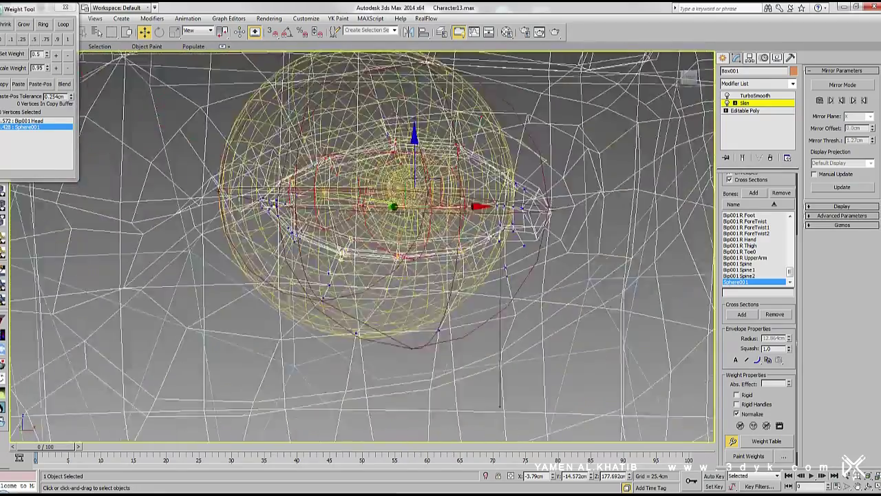
pyautogui.scroll(2, 296, 311)
pyautogui.scroll(3, 283, 238)
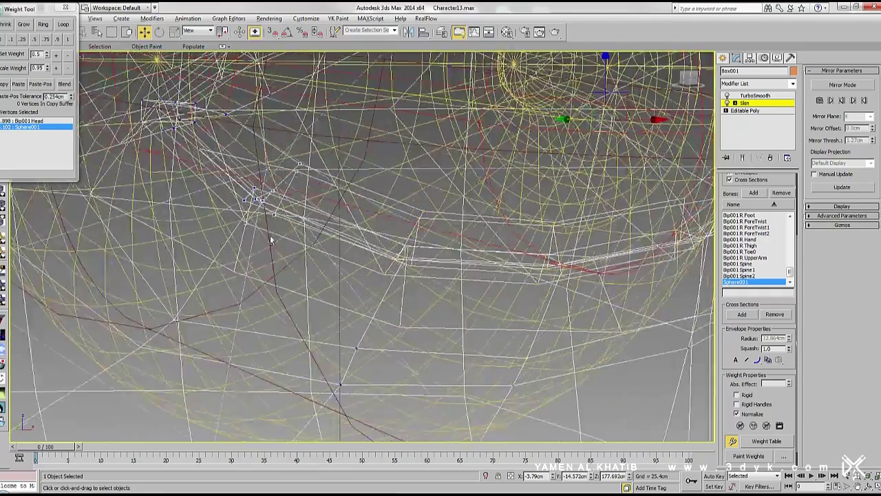
pyautogui.keyDown('alt'); pyautogui.moveTo(507, 248); pyautogui.dragTo(439, 236, button='middle'); pyautogui.keyUp('alt')
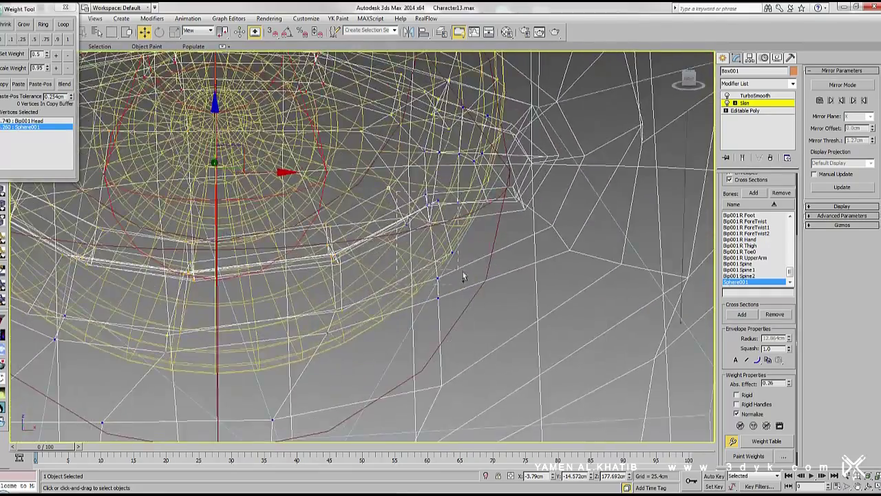
pyautogui.scroll(4, 468, 211)
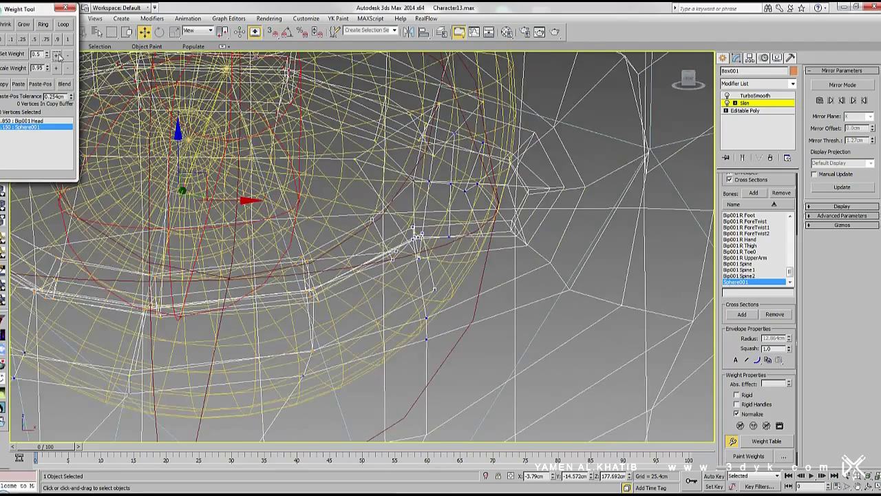
pyautogui.click(59, 55)
pyautogui.scroll(-3, 275, 284)
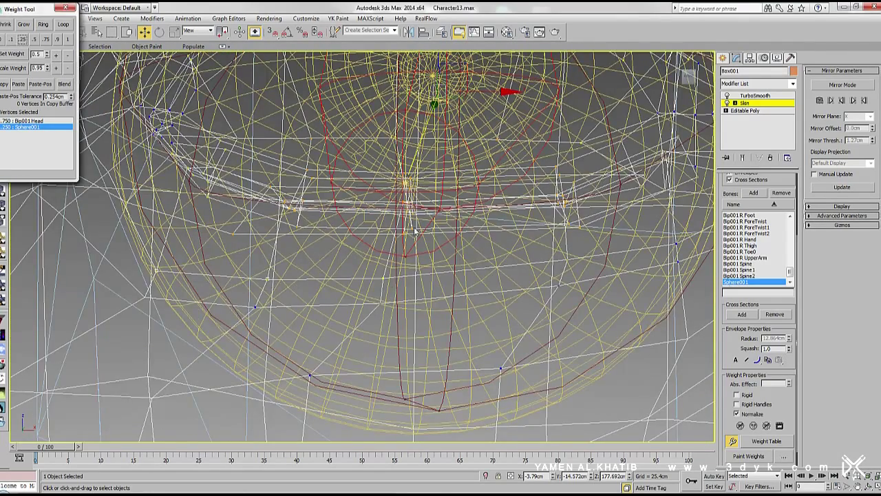
pyautogui.keyDown('alt'); pyautogui.moveTo(574, 264); pyautogui.dragTo(499, 239, button='middle'); pyautogui.keyUp('alt')
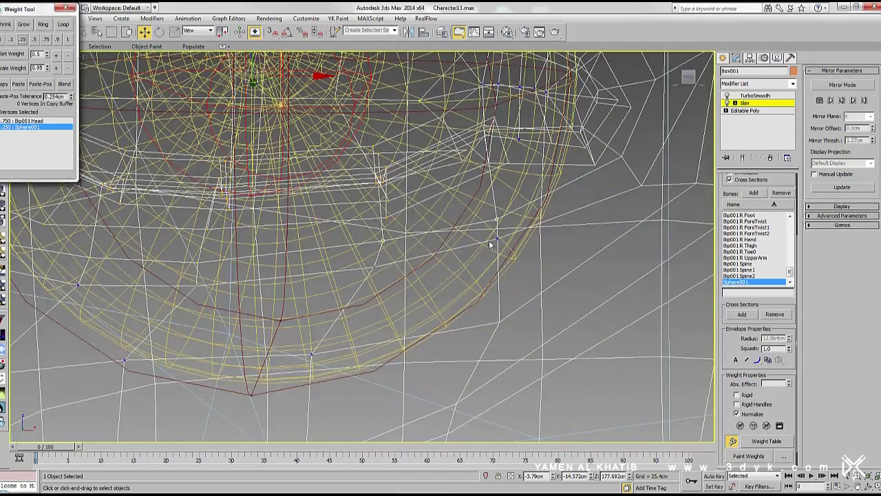
pyautogui.keyDown('alt'); pyautogui.moveTo(203, 294); pyautogui.dragTo(331, 278, button='middle'); pyautogui.keyUp('alt')
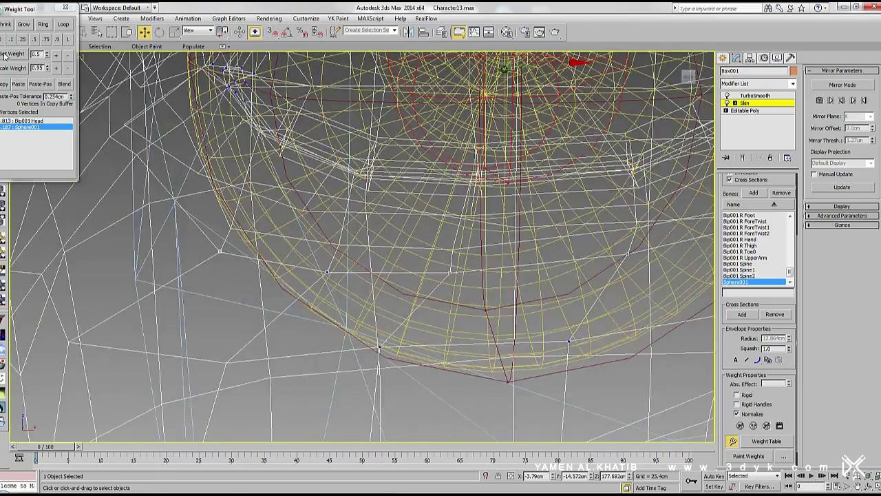
pyautogui.scroll(-3, 285, 232)
pyautogui.keyDown('alt'); pyautogui.moveTo(285, 232); pyautogui.dragTo(564, 234, button='middle'); pyautogui.keyUp('alt')
pyautogui.click(59, 55)
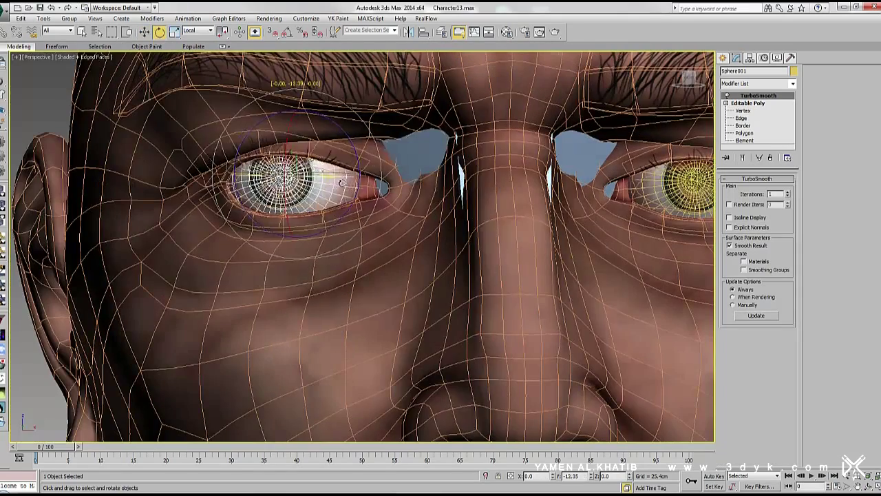
# Rotate both eyeballs to test how the eyelids follow
pyautogui.moveTo(323, 180)
pyautogui.mouseDown()
pyautogui.moveTo(338, 181)
pyautogui.moveTo(330, 163)
pyautogui.mouseUp()
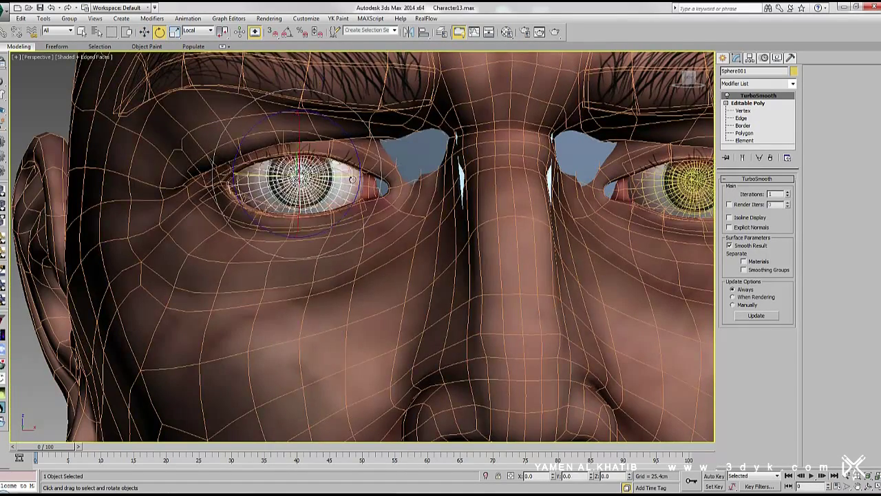
pyautogui.press('F4')
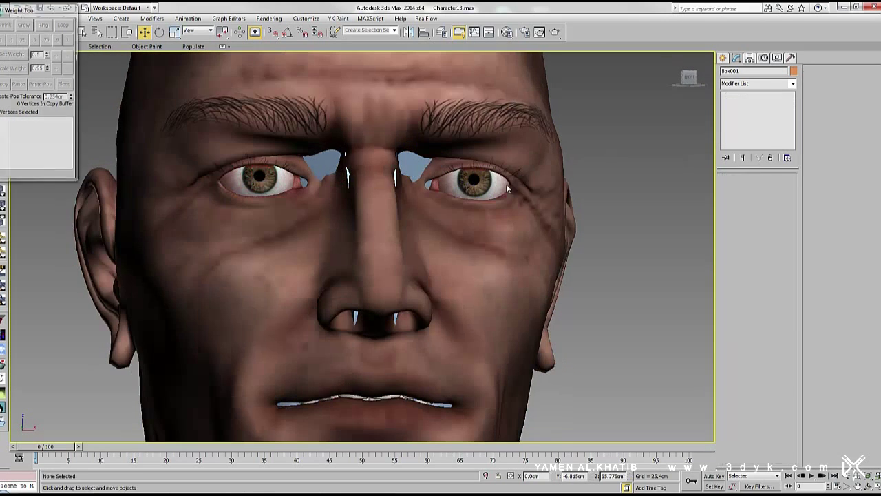
pyautogui.moveTo(456, 179)
pyautogui.mouseDown()
pyautogui.moveTo(475, 184)
pyautogui.moveTo(485, 153)
pyautogui.mouseUp()
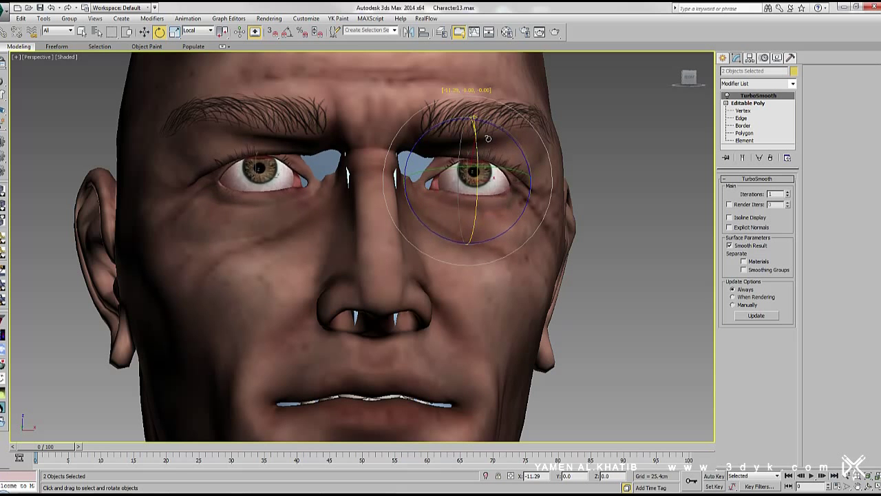
pyautogui.scroll(-5, 506, 184)
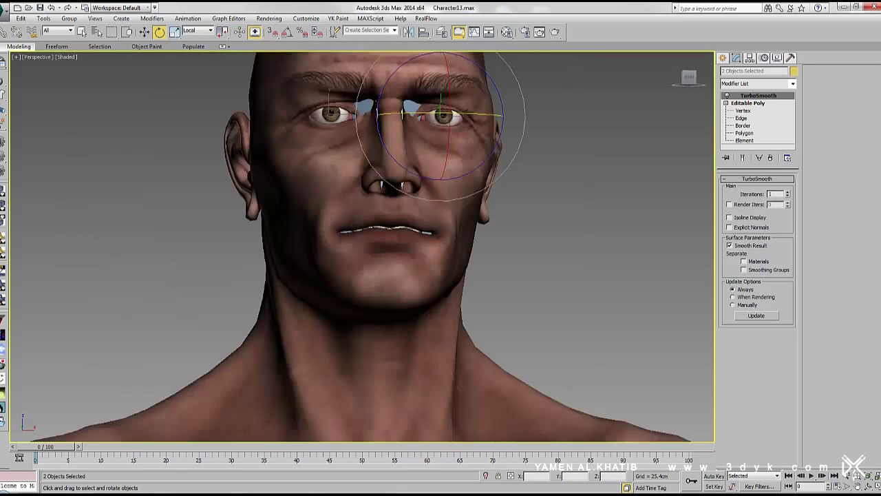
# Tilt and turn the head, then try bending the torso via the spine bones and cancel it
pyautogui.click(356, 254)
pyautogui.moveTo(356, 255); pyautogui.dragTo(373, 262)
pyautogui.moveTo(374, 262); pyautogui.dragTo(402, 238, button='middle')
pyautogui.press('F3')
pyautogui.click(403, 239)
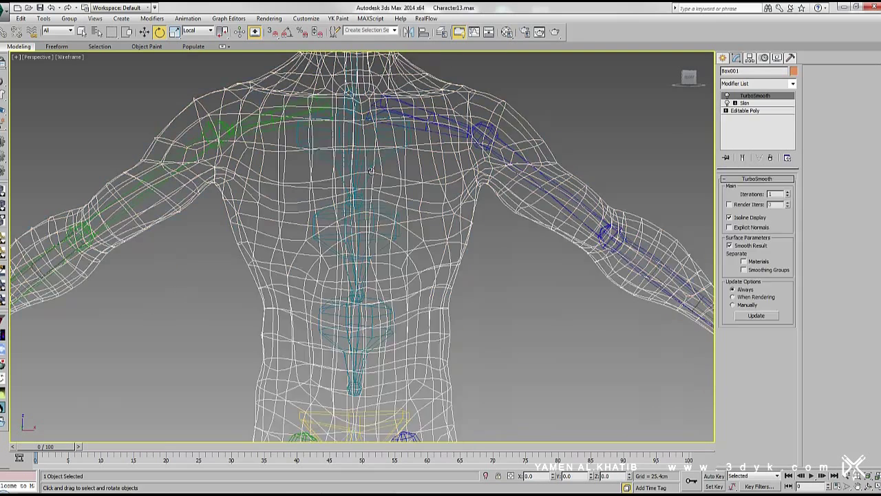
pyautogui.click(357, 172)
pyautogui.keyDown('ctrl'); pyautogui.click(382, 228); pyautogui.keyUp('ctrl')
pyautogui.press('F3')
pyautogui.moveTo(383, 328); pyautogui.dragTo(421, 336)
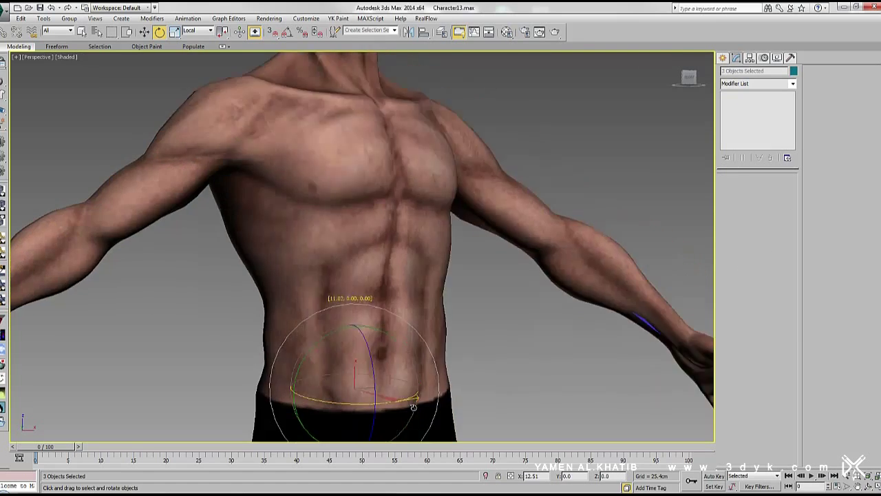
pyautogui.rightClick(421, 336)
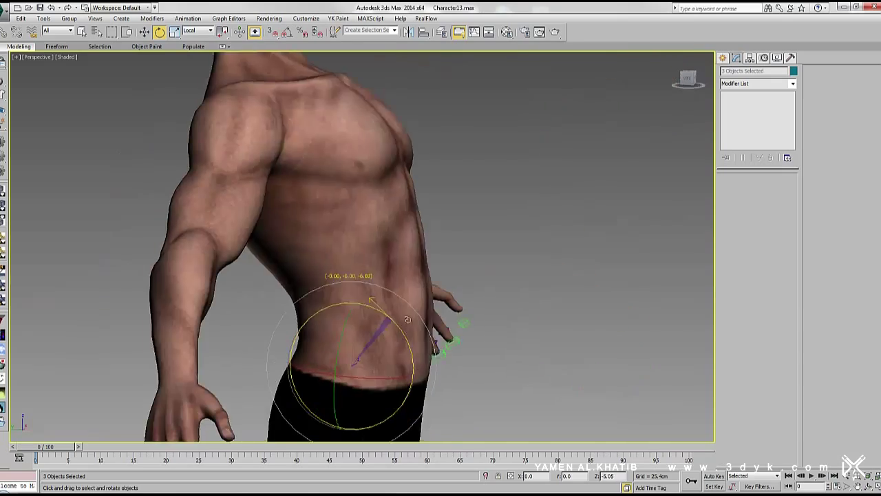
pyautogui.moveTo(421, 336); pyautogui.dragTo(347, 260, button='middle')
# Rotate Bip001 R Thigh to lift the right leg forward, then select Box001 and enter Edit Envelopes
pyautogui.click(319, 247)
pyautogui.moveTo(319, 246); pyautogui.dragTo(323, 206)
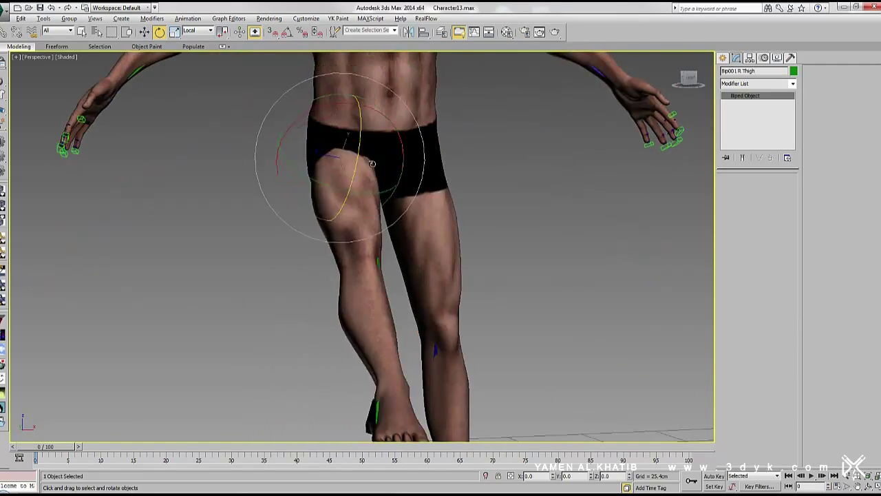
pyautogui.keyDown('alt'); pyautogui.moveTo(323, 206); pyautogui.dragTo(345, 193, button='middle'); pyautogui.keyUp('alt')
pyautogui.press('F4')
pyautogui.moveTo(347, 206); pyautogui.dragTo(358, 188)
pyautogui.moveTo(358, 187)
pyautogui.keyDown('alt'); pyautogui.mouseDown(button='middle')
pyautogui.moveTo(316, 224)
pyautogui.moveTo(413, 206)
pyautogui.mouseUp(button='middle'); pyautogui.keyUp('alt')
pyautogui.click(330, 206)
pyautogui.click(745, 103)
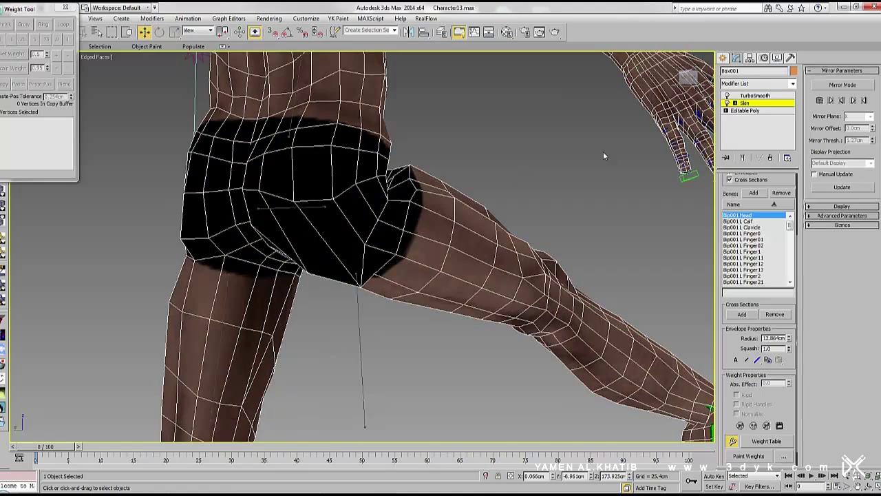
# Make Bip001 Pelvis active and blend a hip vertex between pelvis and thigh
pyautogui.click(297, 215)
pyautogui.scroll(3, 366, 295)
pyautogui.moveTo(366, 294)
pyautogui.keyDown('alt'); pyautogui.mouseDown(button='middle')
pyautogui.moveTo(301, 237)
pyautogui.moveTo(230, 211)
pyautogui.mouseUp(button='middle'); pyautogui.keyUp('alt')
pyautogui.click(57, 55)
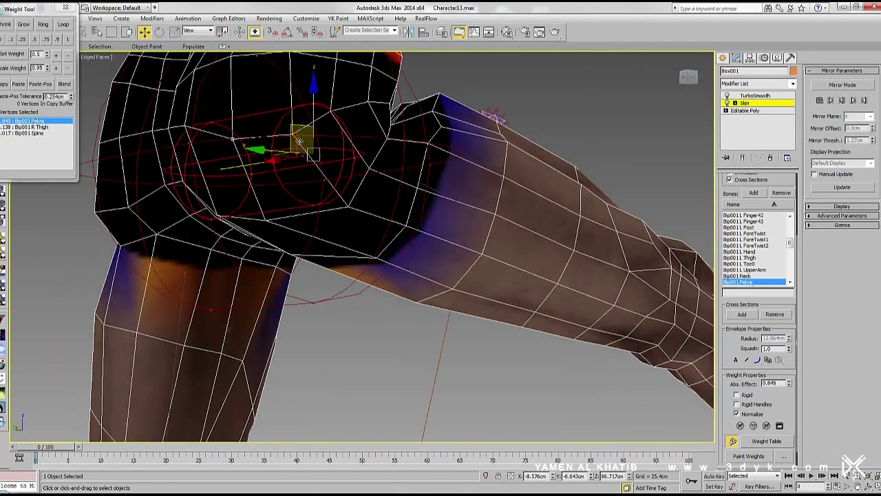
pyautogui.keyDown('alt'); pyautogui.moveTo(331, 220); pyautogui.dragTo(401, 218, button='middle'); pyautogui.keyUp('alt')
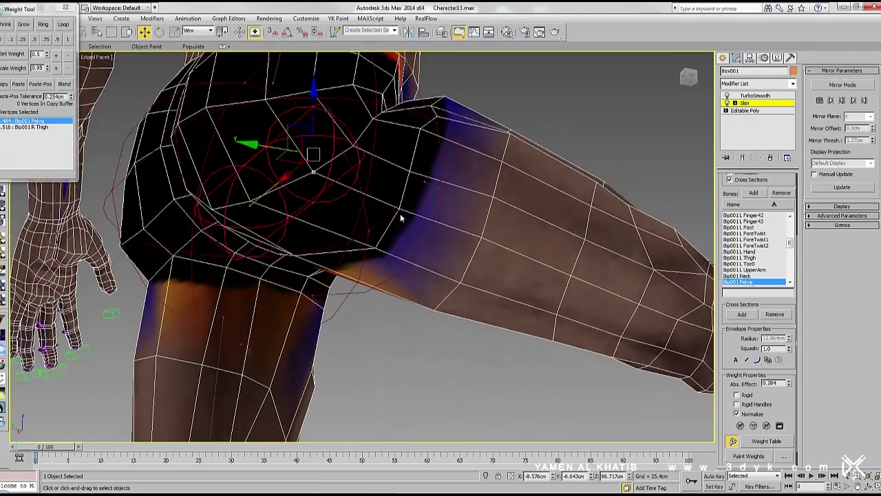
pyautogui.moveTo(331, 207)
pyautogui.keyDown('alt'); pyautogui.mouseDown(button='middle')
pyautogui.moveTo(374, 197)
pyautogui.moveTo(438, 212)
pyautogui.moveTo(399, 232)
pyautogui.moveTo(510, 269)
pyautogui.moveTo(413, 227)
pyautogui.moveTo(330, 172)
pyautogui.mouseUp(button='middle'); pyautogui.keyUp('alt')
# Select a group of vertices along the right hip crease
pyautogui.press('F3')
pyautogui.press('F3')
pyautogui.scroll(3, 399, 231)
pyautogui.press('F3')
pyautogui.press('F3')
pyautogui.click(365, 196)
pyautogui.moveTo(447, 186)
pyautogui.keyDown('alt'); pyautogui.mouseDown(button='middle')
pyautogui.moveTo(477, 103)
pyautogui.moveTo(470, 236)
pyautogui.mouseUp(button='middle'); pyautogui.keyUp('alt')
# Raise the Bip001 R Thigh weight on the selected hip crease vertices
pyautogui.press('F3')
pyautogui.moveTo(428, 165); pyautogui.dragTo(351, 373)
pyautogui.moveTo(350, 376)
pyautogui.keyDown('alt'); pyautogui.mouseDown(button='middle')
pyautogui.moveTo(415, 289)
pyautogui.moveTo(387, 252)
pyautogui.mouseUp(button='middle'); pyautogui.keyUp('alt')
pyautogui.press('F3')
pyautogui.moveTo(275, 206)
pyautogui.keyDown('alt'); pyautogui.mouseDown(button='middle')
pyautogui.moveTo(292, 215)
pyautogui.moveTo(252, 197)
pyautogui.mouseUp(button='middle'); pyautogui.keyUp('alt')
pyautogui.press('F3')
pyautogui.moveTo(385, 275)
pyautogui.keyDown('alt'); pyautogui.mouseDown(button='middle')
pyautogui.moveTo(488, 295)
pyautogui.moveTo(466, 306)
pyautogui.moveTo(448, 275)
pyautogui.moveTo(291, 204)
pyautogui.moveTo(406, 294)
pyautogui.moveTo(374, 227)
pyautogui.moveTo(427, 236)
pyautogui.moveTo(303, 189)
pyautogui.moveTo(312, 208)
pyautogui.mouseUp(button='middle'); pyautogui.keyUp('alt')
pyautogui.press('F3')
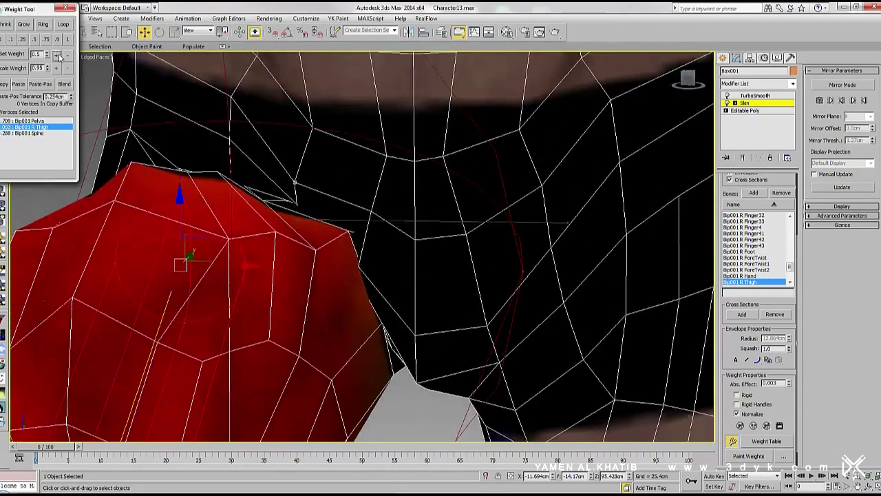
pyautogui.click(60, 56)
pyautogui.press('F3')
pyautogui.moveTo(298, 229)
pyautogui.keyDown('alt'); pyautogui.mouseDown(button='middle')
pyautogui.moveTo(334, 207)
pyautogui.moveTo(360, 238)
pyautogui.mouseUp(button='middle'); pyautogui.keyUp('alt')
# Blend neighbouring hip vertices about evenly (.480 Pelvis / .520 Thigh), then select the right thigh
pyautogui.click(360, 237)
pyautogui.keyDown('alt'); pyautogui.moveTo(132, 103); pyautogui.dragTo(226, 239, button='middle'); pyautogui.keyUp('alt')
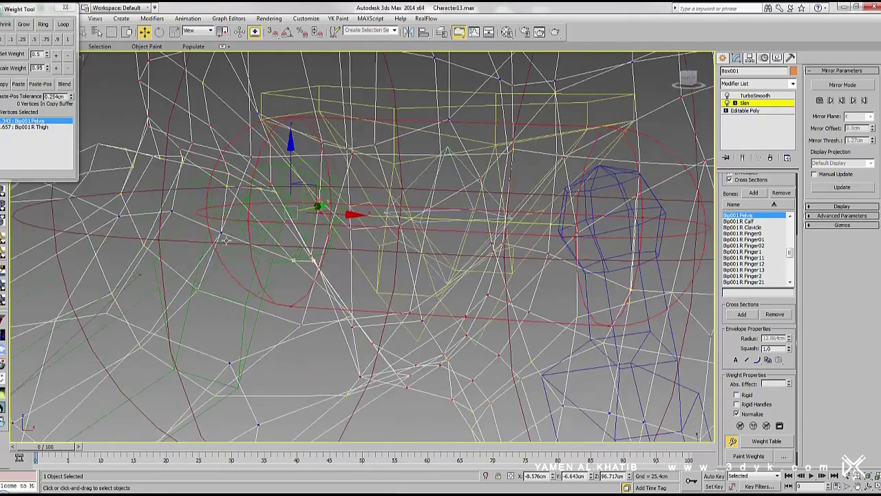
pyautogui.keyDown('alt'); pyautogui.moveTo(195, 140); pyautogui.dragTo(260, 228, button='middle'); pyautogui.keyUp('alt')
pyautogui.click(259, 227)
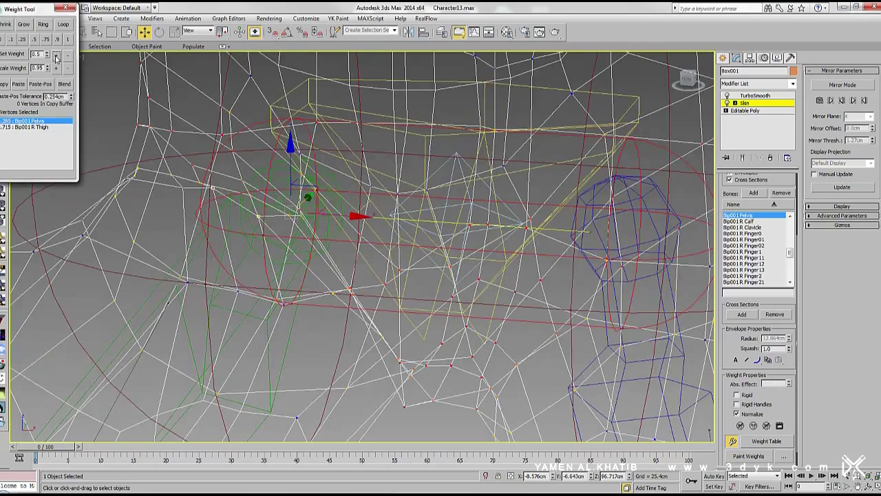
pyautogui.click(186, 195)
pyautogui.click(213, 207)
pyautogui.moveTo(212, 207)
pyautogui.keyDown('alt'); pyautogui.mouseDown(button='middle')
pyautogui.moveTo(285, 166)
pyautogui.moveTo(473, 284)
pyautogui.moveTo(413, 258)
pyautogui.mouseUp(button='middle'); pyautogui.keyUp('alt')
pyautogui.click(410, 255)
# Switch to shaded-with-edges display and swing the raised right thigh down and up
pyautogui.press('F3')
pyautogui.press('F3')
pyautogui.press('e')
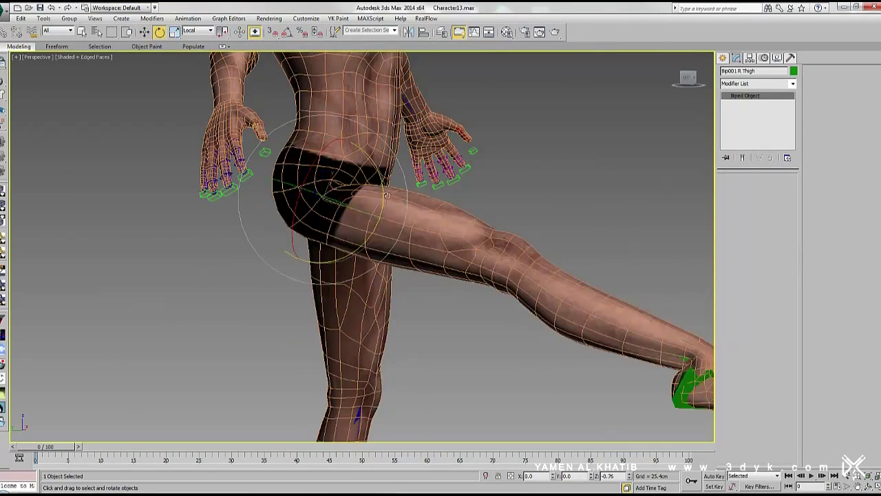
pyautogui.moveTo(410, 255); pyautogui.dragTo(426, 160)
pyautogui.keyDown('alt'); pyautogui.moveTo(426, 160); pyautogui.dragTo(514, 231, button='middle'); pyautogui.keyUp('alt')
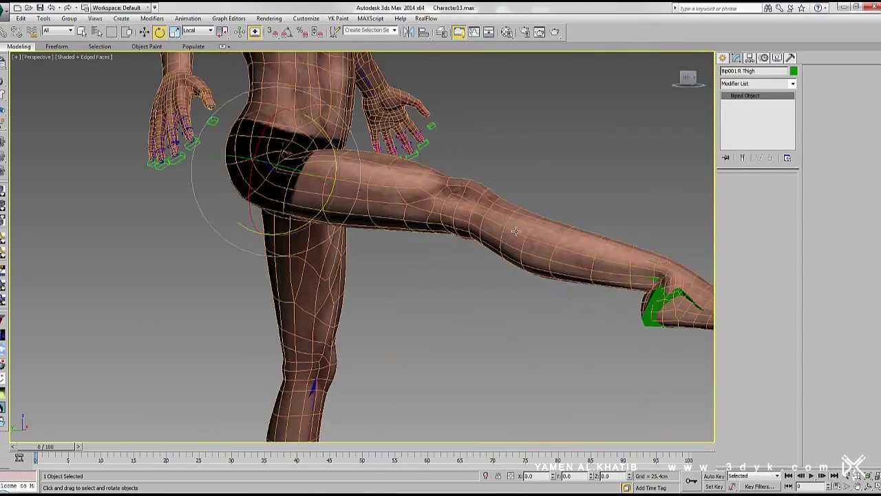
# Bend Bip001 R Calf at the knee to about -15.59 and view the knee from the side
pyautogui.click(521, 257)
pyautogui.press('F3')
pyautogui.press('F3')
pyautogui.moveTo(521, 257); pyautogui.dragTo(510, 324)
pyautogui.moveTo(509, 323)
pyautogui.keyDown('alt'); pyautogui.mouseDown(button='middle')
pyautogui.moveTo(338, 221)
pyautogui.moveTo(466, 210)
pyautogui.moveTo(440, 199)
pyautogui.mouseUp(button='middle'); pyautogui.keyUp('alt')
pyautogui.moveTo(447, 200); pyautogui.dragTo(468, 183)
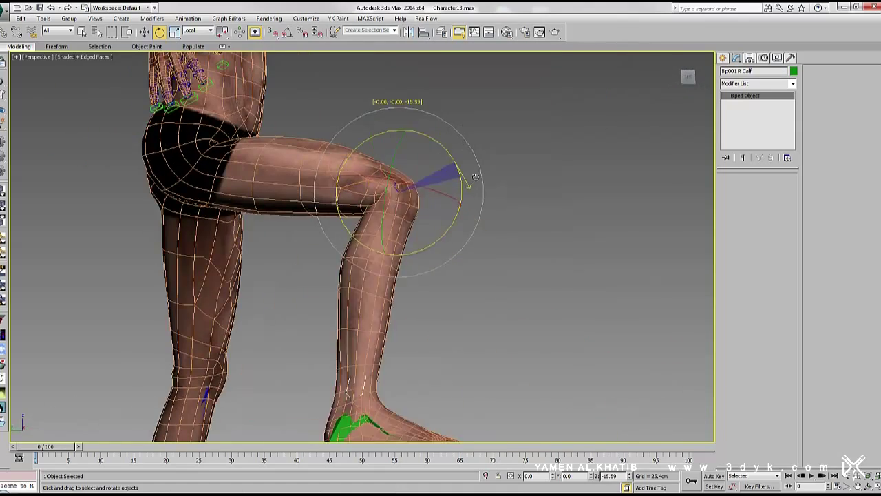
pyautogui.scroll(5, 528, 123)
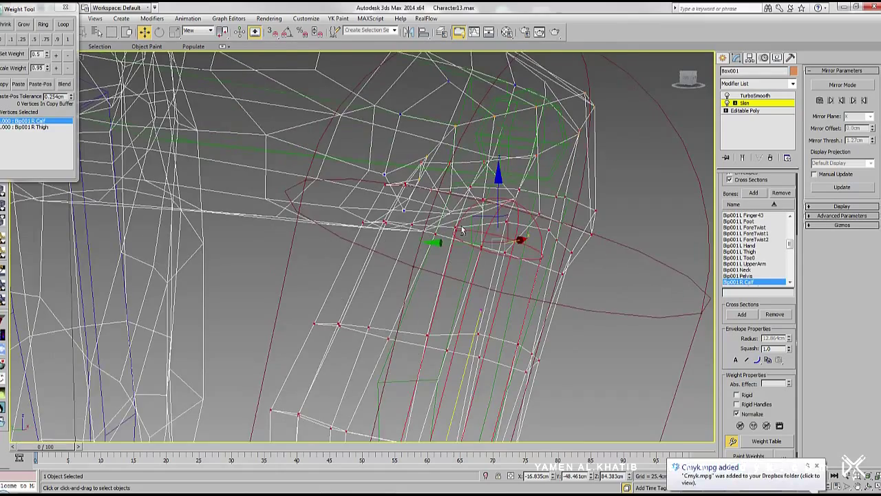
# Check a knee vertex's weights and make Bip001 R Thigh the active bone
pyautogui.keyDown('alt'); pyautogui.moveTo(461, 230); pyautogui.dragTo(140, 69, button='middle'); pyautogui.keyUp('alt')
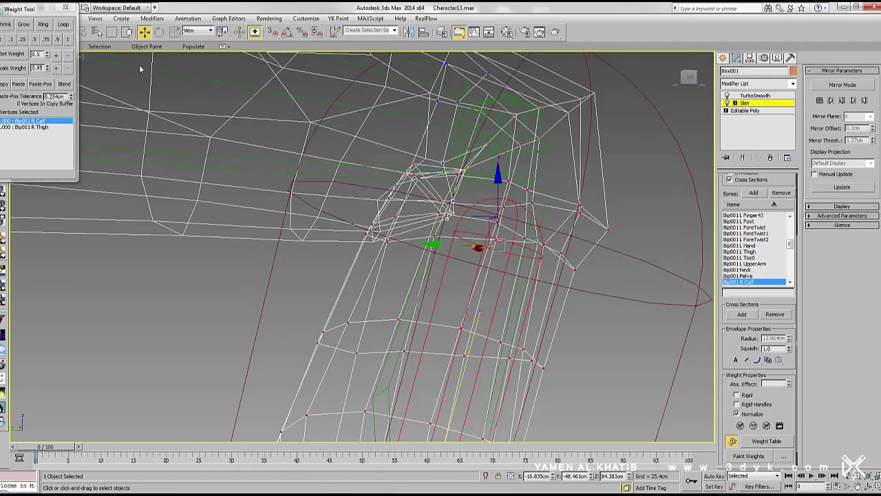
pyautogui.click(60, 57)
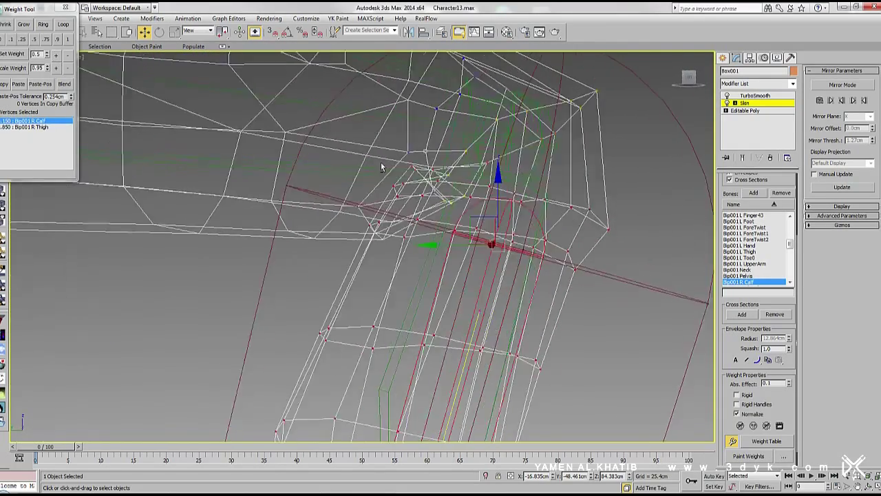
pyautogui.keyDown('alt'); pyautogui.moveTo(382, 166); pyautogui.dragTo(391, 213, button='middle'); pyautogui.keyUp('alt')
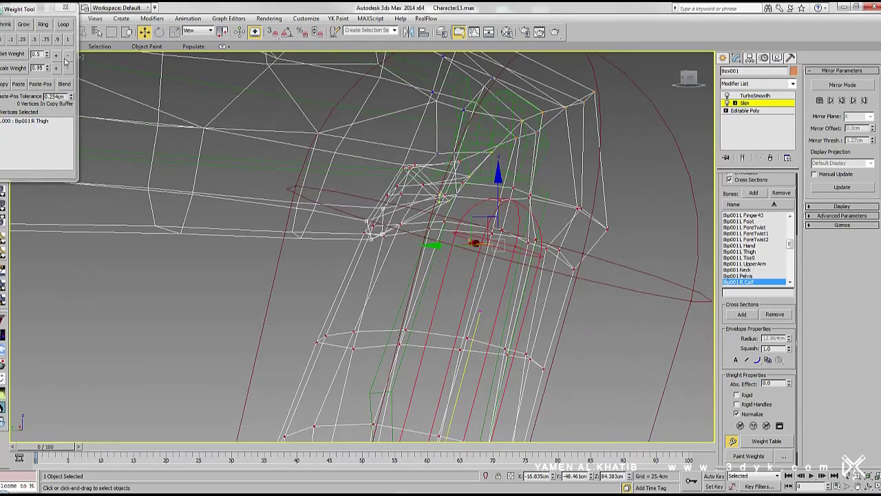
pyautogui.keyDown('alt'); pyautogui.moveTo(399, 165); pyautogui.dragTo(416, 157, button='middle'); pyautogui.keyUp('alt')
pyautogui.moveTo(386, 193)
pyautogui.keyDown('alt'); pyautogui.mouseDown(button='middle')
pyautogui.moveTo(298, 187)
pyautogui.moveTo(404, 213)
pyautogui.moveTo(400, 179)
pyautogui.moveTo(423, 215)
pyautogui.moveTo(447, 197)
pyautogui.moveTo(450, 204)
pyautogui.mouseUp(button='middle'); pyautogui.keyUp('alt')
pyautogui.click(404, 213)
pyautogui.click(399, 179)
# Select the knee-crease vertices and show their Bip001 R Calf weights in shaded weight colours
pyautogui.click(56, 55)
pyautogui.keyDown('alt'); pyautogui.moveTo(468, 248); pyautogui.dragTo(487, 255, button='middle'); pyautogui.keyUp('alt')
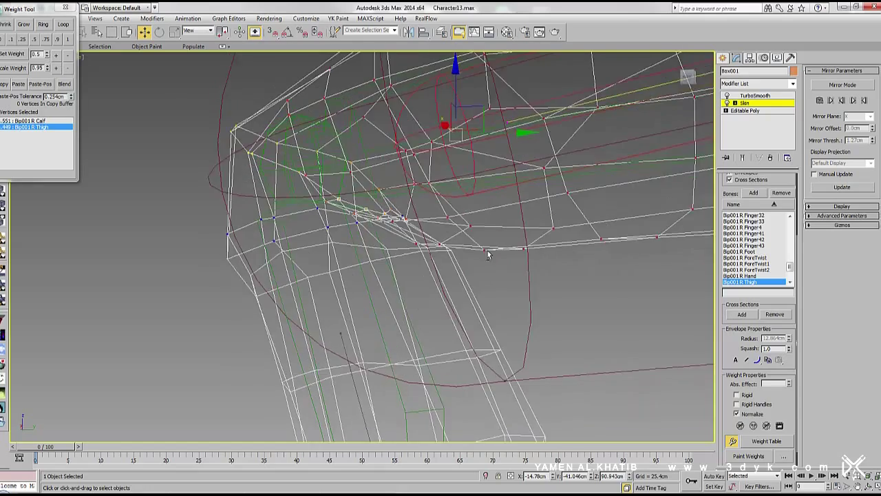
pyautogui.keyDown('alt'); pyautogui.moveTo(422, 252); pyautogui.dragTo(416, 225, button='middle'); pyautogui.keyUp('alt')
pyautogui.click(415, 225)
pyautogui.keyDown('alt'); pyautogui.moveTo(488, 212); pyautogui.dragTo(411, 240, button='middle'); pyautogui.keyUp('alt')
pyautogui.press('F3')
pyautogui.click(56, 55)
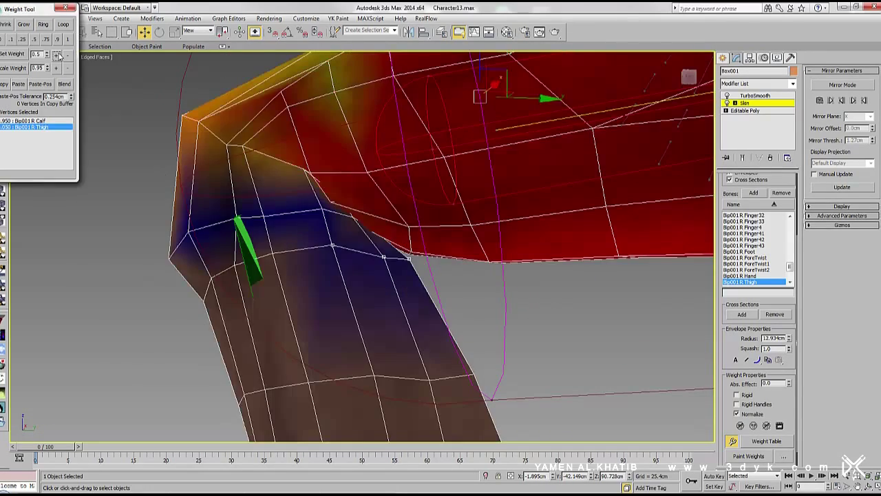
pyautogui.click(25, 121)
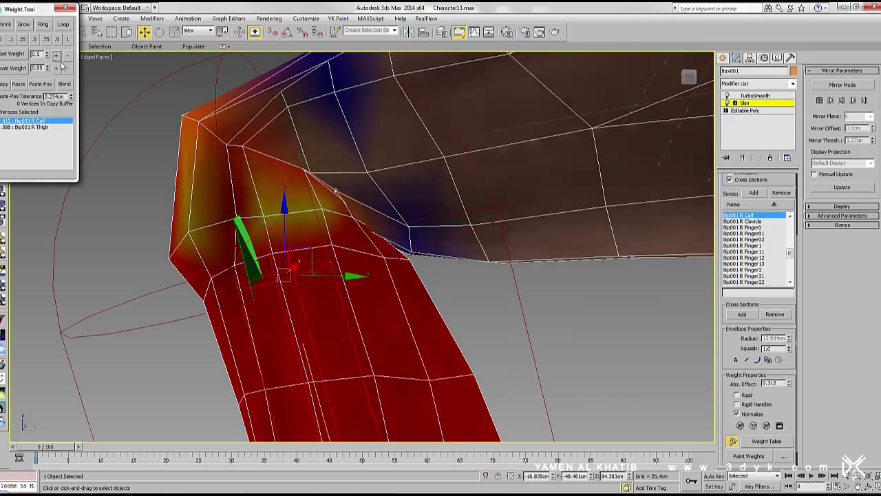
# Raise the R Calf weight on the vertices above the knee crease
pyautogui.keyDown('alt'); pyautogui.moveTo(422, 274); pyautogui.dragTo(418, 258, button='middle'); pyautogui.keyUp('alt')
pyautogui.click(57, 55)
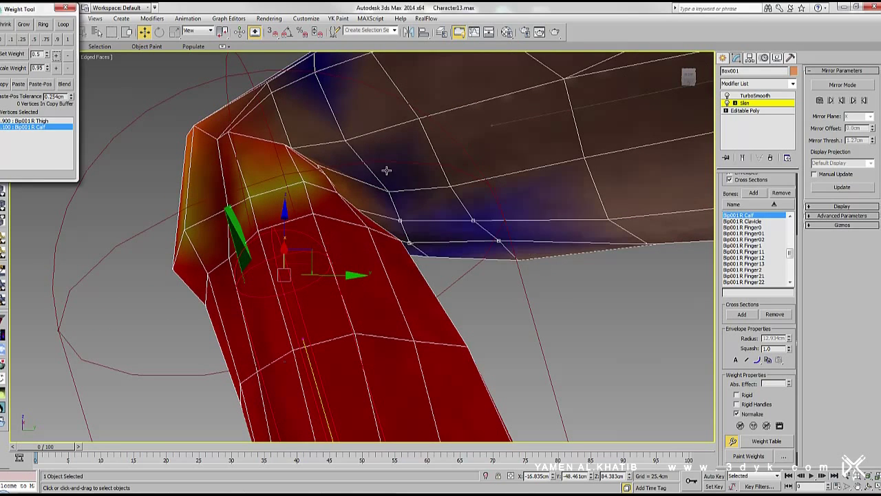
pyautogui.moveTo(365, 140)
pyautogui.keyDown('alt'); pyautogui.mouseDown(button='middle')
pyautogui.moveTo(409, 200)
pyautogui.moveTo(368, 172)
pyautogui.mouseUp(button='middle'); pyautogui.keyUp('alt')
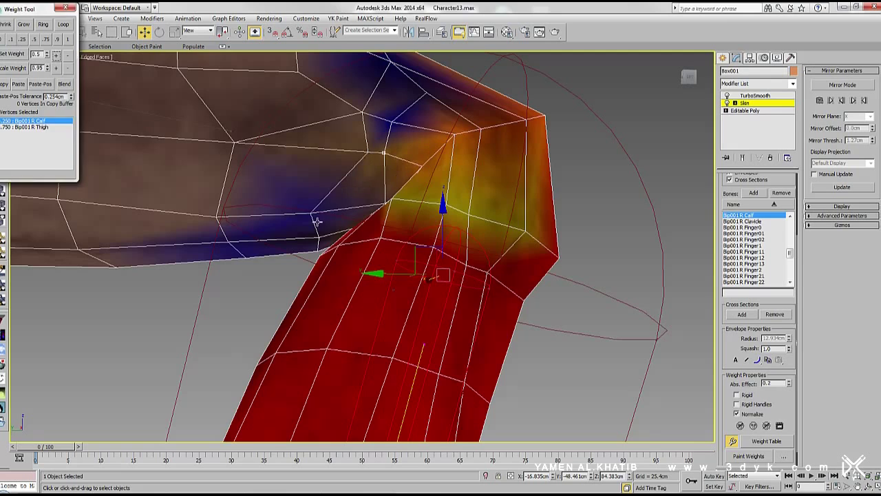
pyautogui.click(223, 225)
pyautogui.keyDown('alt'); pyautogui.moveTo(222, 225); pyautogui.dragTo(234, 206, button='middle'); pyautogui.keyUp('alt')
pyautogui.click(58, 56)
# Blend the remaining knee vertices between R Thigh and R Calf, lowering the calf weight
pyautogui.keyDown('alt'); pyautogui.moveTo(449, 235); pyautogui.dragTo(391, 217, button='middle'); pyautogui.keyUp('alt')
pyautogui.click(25, 126)
pyautogui.moveTo(384, 161)
pyautogui.keyDown('alt'); pyautogui.mouseDown(button='middle')
pyautogui.moveTo(442, 178)
pyautogui.moveTo(188, 212)
pyautogui.moveTo(548, 217)
pyautogui.moveTo(176, 201)
pyautogui.mouseUp(button='middle'); pyautogui.keyUp('alt')
pyautogui.click(57, 56)
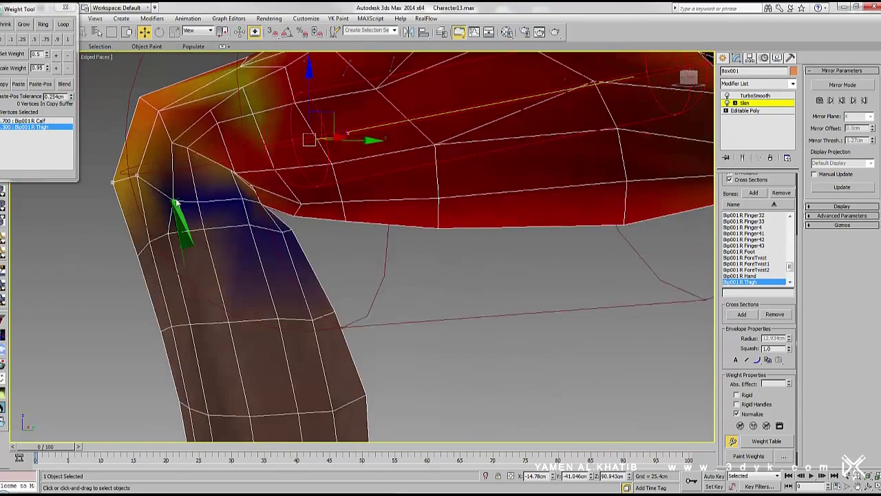
pyautogui.click(56, 54)
pyautogui.moveTo(169, 171)
pyautogui.keyDown('alt'); pyautogui.mouseDown(button='middle')
pyautogui.moveTo(306, 168)
pyautogui.moveTo(452, 209)
pyautogui.mouseUp(button='middle'); pyautogui.keyUp('alt')
# Exit Edit Envelopes and rotate Bip001 R Calf to test the knee deformation
pyautogui.click(546, 262)
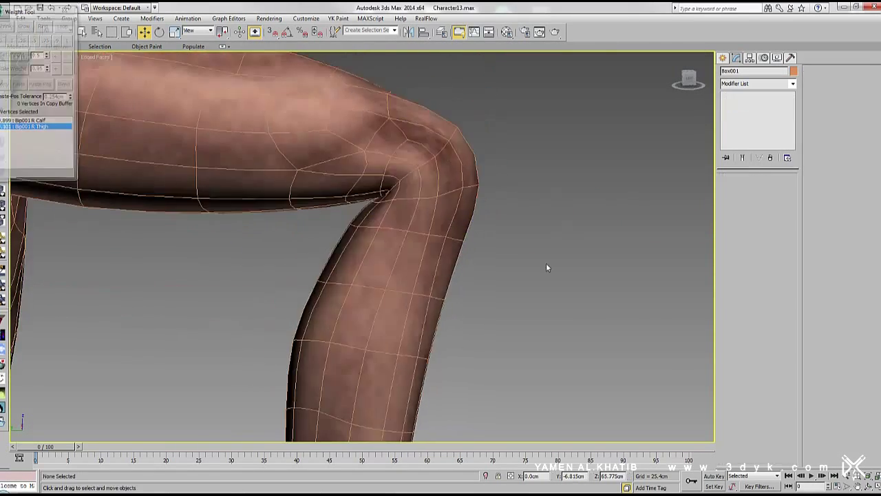
pyautogui.click(373, 261)
pyautogui.press('e')
pyautogui.moveTo(468, 128); pyautogui.dragTo(466, 131)
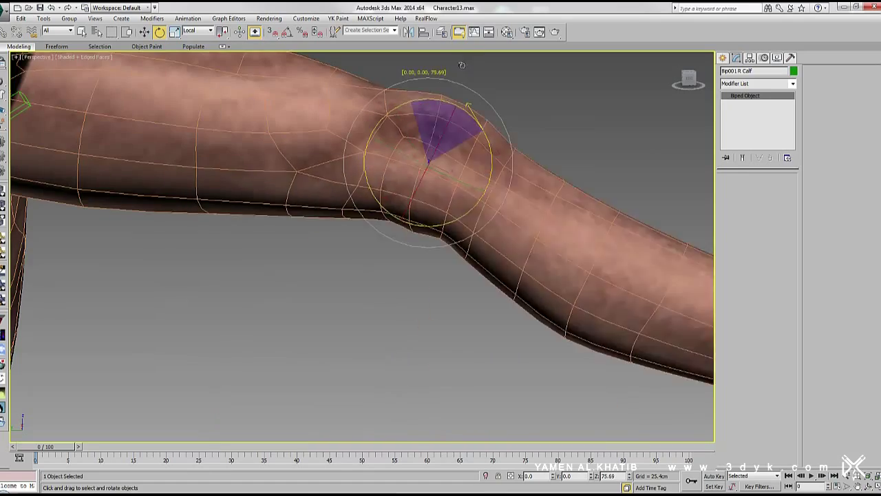
pyautogui.scroll(-5, 370, 272)
# Test-rotate Bip001 R Foot and R Toe0, cancelling both rotations
pyautogui.click(370, 272)
pyautogui.scroll(4, 370, 272)
pyautogui.moveTo(382, 207); pyautogui.dragTo(388, 230)
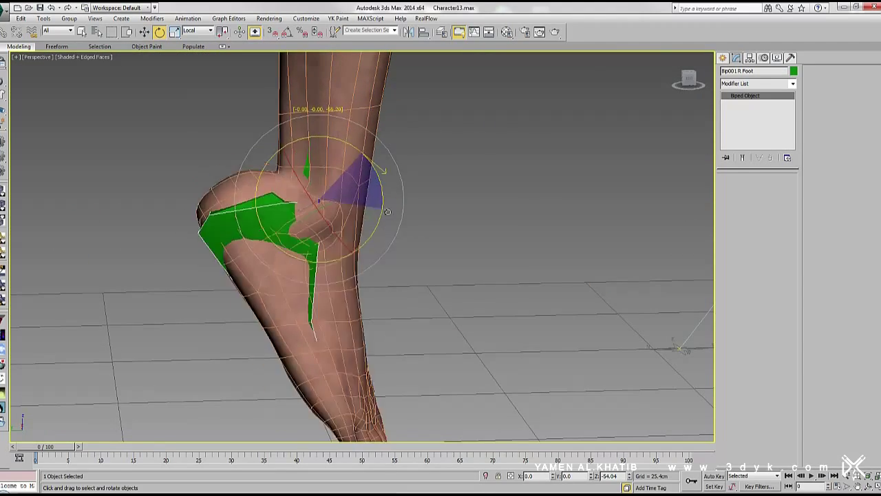
pyautogui.rightClick(387, 230)
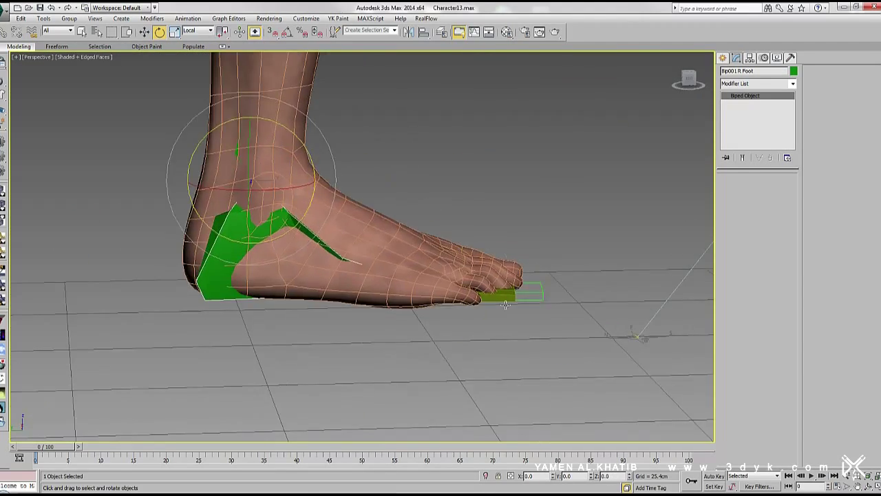
pyautogui.scroll(3, 516, 420)
pyautogui.moveTo(516, 422); pyautogui.dragTo(448, 207)
pyautogui.rightClick(449, 207)
pyautogui.scroll(2, 449, 207)
# Reselect Box001 and reopen Skin Edit Envelopes at the right foot
pyautogui.click(385, 227)
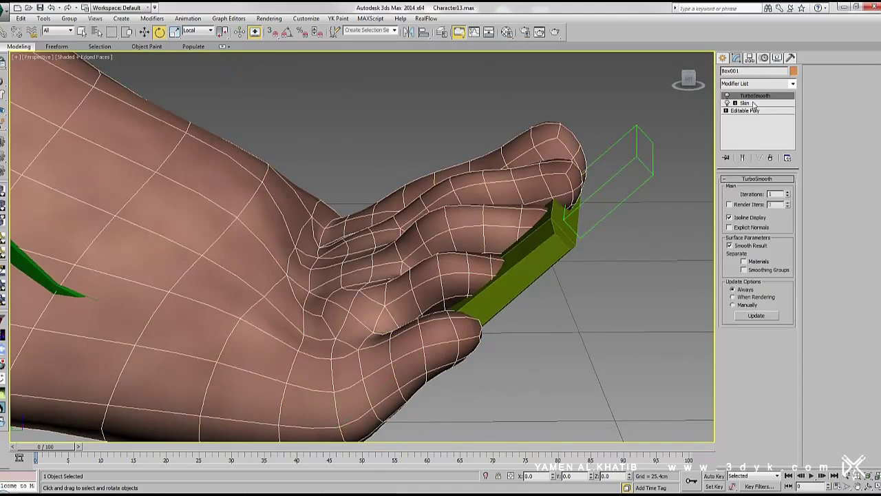
pyautogui.click(745, 102)
pyautogui.scroll(2, 356, 249)
# Weight a vertex between the foot and toes about evenly (.491/.509) across R Foot and R Toe0
pyautogui.keyDown('alt'); pyautogui.moveTo(356, 249); pyautogui.dragTo(365, 318, button='middle'); pyautogui.keyUp('alt')
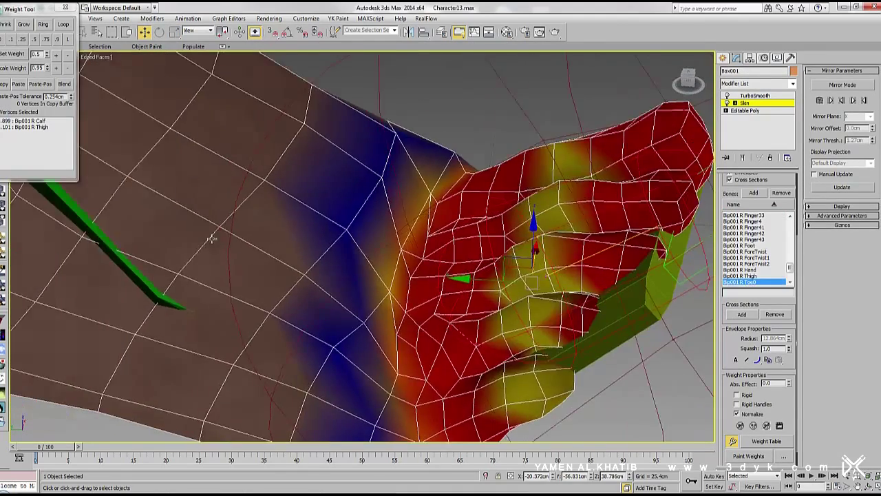
pyautogui.click(364, 318)
pyautogui.click(59, 64)
pyautogui.moveTo(452, 242)
pyautogui.keyDown('alt'); pyautogui.mouseDown(button='middle')
pyautogui.moveTo(404, 326)
pyautogui.moveTo(516, 323)
pyautogui.mouseUp(button='middle'); pyautogui.keyUp('alt')
# Return to shaded display, deselect the mesh and zoom out to the whole character
pyautogui.press('F3')
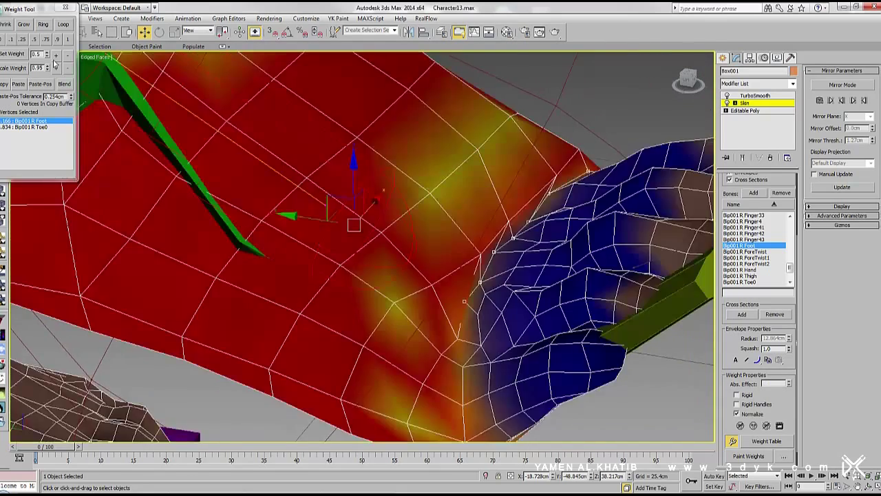
pyautogui.scroll(-5, 581, 279)
pyautogui.click(454, 263)
pyautogui.scroll(-4, 454, 264)
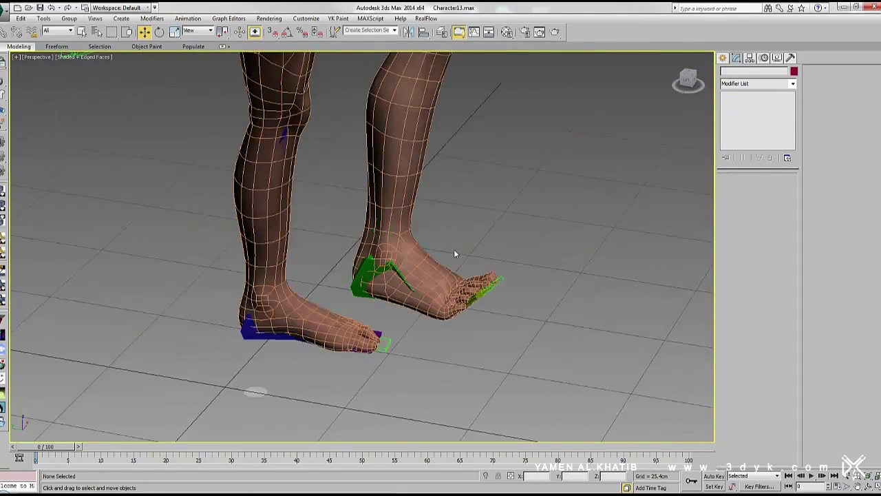
pyautogui.scroll(-4, 453, 248)
pyautogui.scroll(-1, 439, 235)
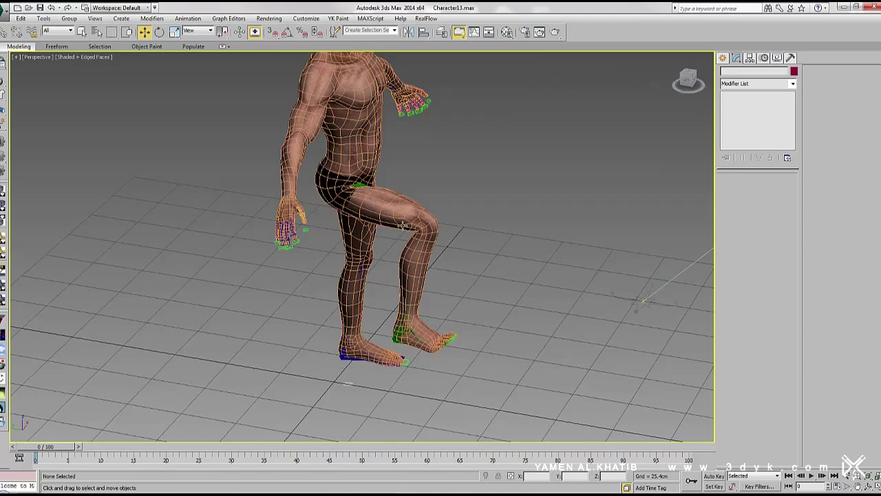
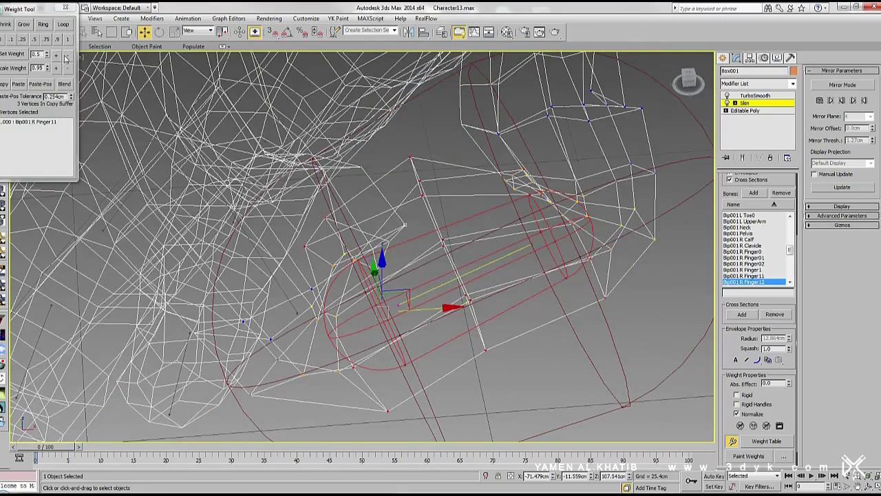
# Shift the selected finger-joint vertices' weight toward the Finger11 bone in the Weight Tool
pyautogui.keyDown('alt'); pyautogui.moveTo(324, 275); pyautogui.dragTo(349, 266, button='middle'); pyautogui.keyUp('alt')
pyautogui.moveTo(404, 212)
pyautogui.keyDown('alt'); pyautogui.mouseDown(button='middle')
pyautogui.moveTo(485, 228)
pyautogui.moveTo(506, 278)
pyautogui.mouseUp(button='middle'); pyautogui.keyUp('alt')
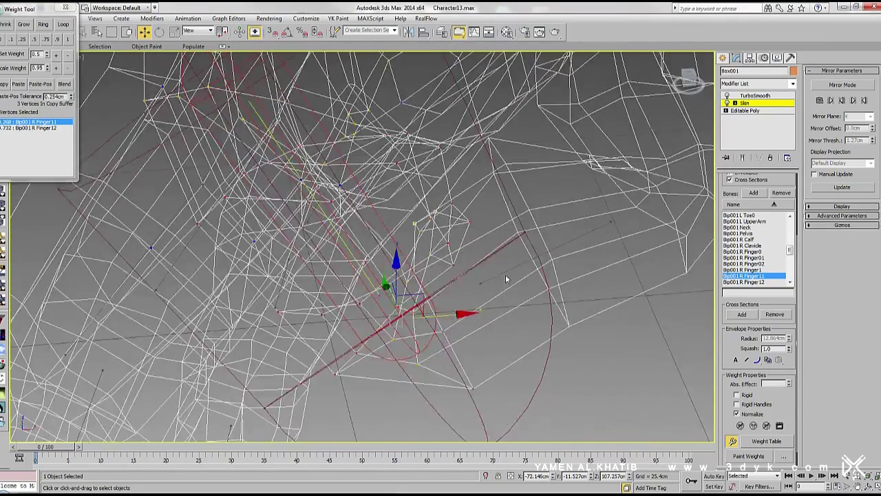
pyautogui.keyDown('alt'); pyautogui.moveTo(450, 254); pyautogui.dragTo(386, 227, button='middle'); pyautogui.keyUp('alt')
pyautogui.click(31, 121)
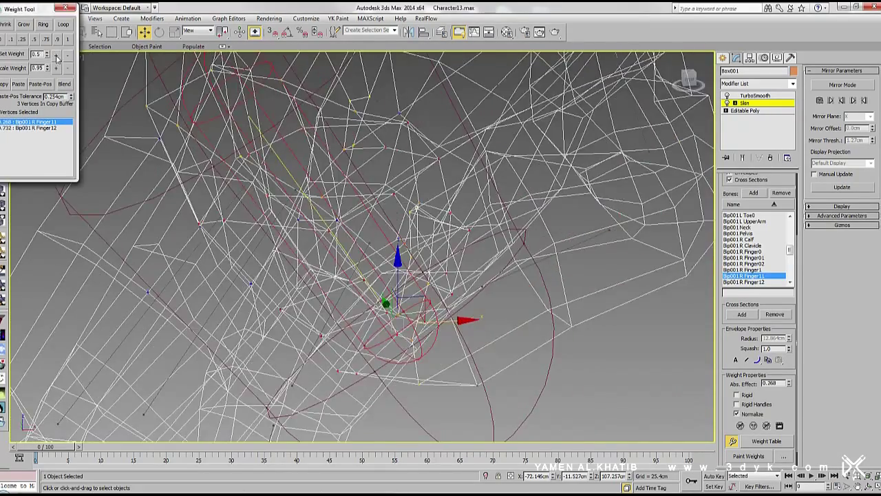
pyautogui.click(57, 59)
pyautogui.keyDown('alt'); pyautogui.moveTo(426, 207); pyautogui.dragTo(455, 237, button='middle'); pyautogui.keyUp('alt')
pyautogui.click(59, 58)
pyautogui.moveTo(385, 234)
pyautogui.keyDown('alt'); pyautogui.mouseDown(button='middle')
pyautogui.moveTo(369, 258)
pyautogui.moveTo(385, 241)
pyautogui.moveTo(358, 218)
pyautogui.moveTo(413, 269)
pyautogui.moveTo(403, 344)
pyautogui.mouseUp(button='middle'); pyautogui.keyUp('alt')
pyautogui.click(54, 57)
pyautogui.click(55, 58)
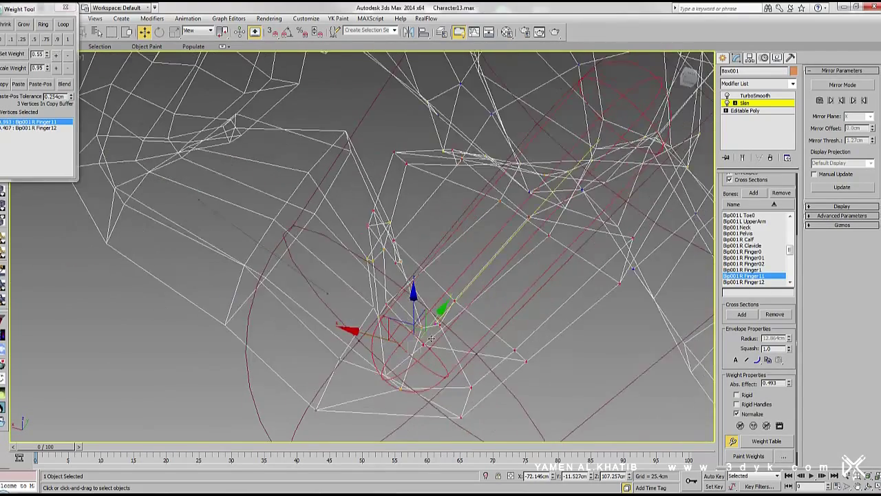
pyautogui.click(47, 57)
pyautogui.moveTo(469, 270)
pyautogui.keyDown('alt'); pyautogui.mouseDown(button='middle')
pyautogui.moveTo(350, 270)
pyautogui.moveTo(373, 237)
pyautogui.moveTo(290, 146)
pyautogui.moveTo(340, 219)
pyautogui.moveTo(311, 273)
pyautogui.moveTo(369, 336)
pyautogui.moveTo(393, 285)
pyautogui.moveTo(390, 300)
pyautogui.moveTo(314, 291)
pyautogui.mouseUp(button='middle'); pyautogui.keyUp('alt')
# Weight the next finger-segment vertices near the Finger12 joint mostly onto Finger11
pyautogui.click(290, 146)
pyautogui.click(340, 242)
pyautogui.keyDown('alt'); pyautogui.moveTo(339, 244); pyautogui.dragTo(406, 285, button='middle'); pyautogui.keyUp('alt')
pyautogui.click(66, 88)
pyautogui.moveTo(68, 93)
pyautogui.keyDown('alt'); pyautogui.mouseDown(button='middle')
pyautogui.moveTo(468, 252)
pyautogui.moveTo(482, 309)
pyautogui.moveTo(555, 336)
pyautogui.moveTo(570, 255)
pyautogui.moveTo(502, 242)
pyautogui.moveTo(295, 167)
pyautogui.moveTo(419, 173)
pyautogui.mouseUp(button='middle'); pyautogui.keyUp('alt')
pyautogui.click(501, 242)
pyautogui.click(419, 173)
pyautogui.click(351, 180)
pyautogui.keyDown('alt'); pyautogui.moveTo(351, 180); pyautogui.dragTo(273, 187, button='middle'); pyautogui.keyUp('alt')
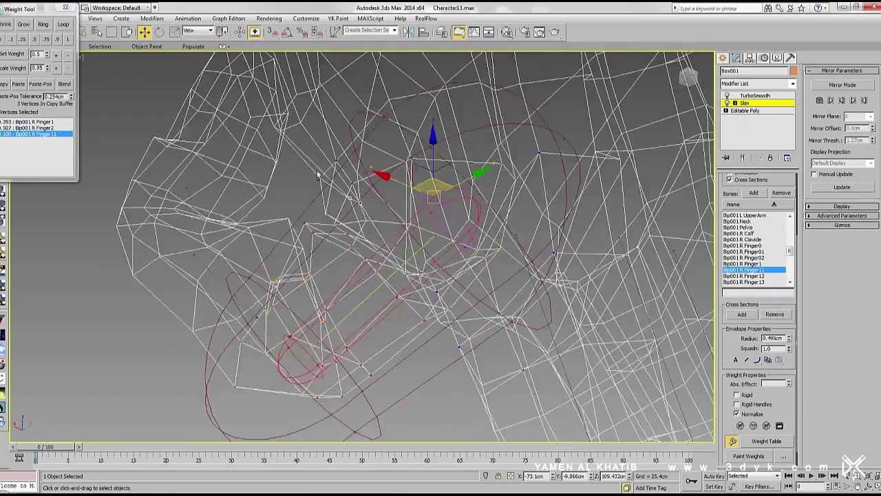
# Rotate the finger bones -57.75 degrees to test the finger skin weighting
pyautogui.scroll(3, 459, 260)
pyautogui.click(563, 218)
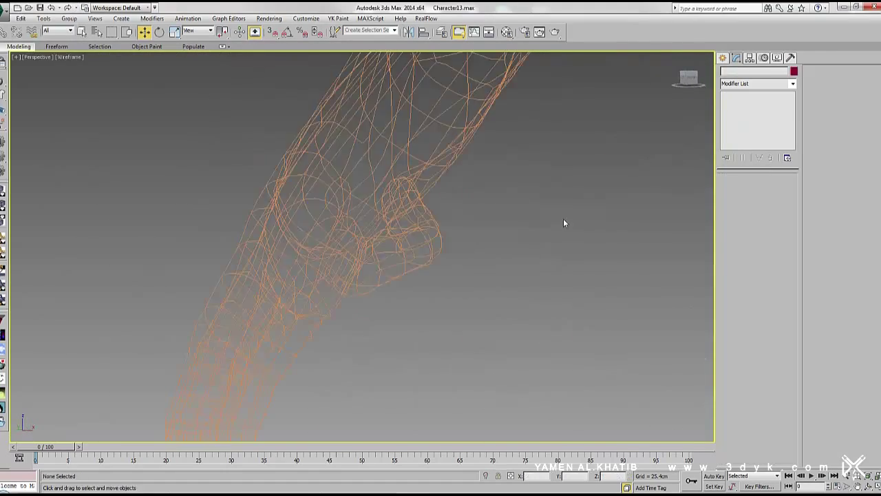
pyautogui.press('F3')
pyautogui.moveTo(328, 272)
pyautogui.mouseDown()
pyautogui.moveTo(263, 292)
pyautogui.moveTo(340, 262)
pyautogui.mouseUp()
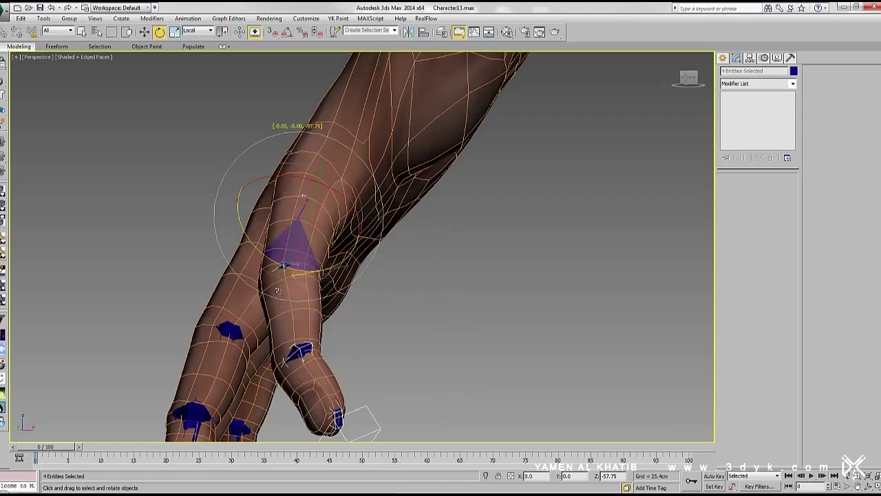
pyautogui.rightClick(340, 262)
# Add a Skin Morph modifier to the body mesh Box001
pyautogui.scroll(5, 352, 208)
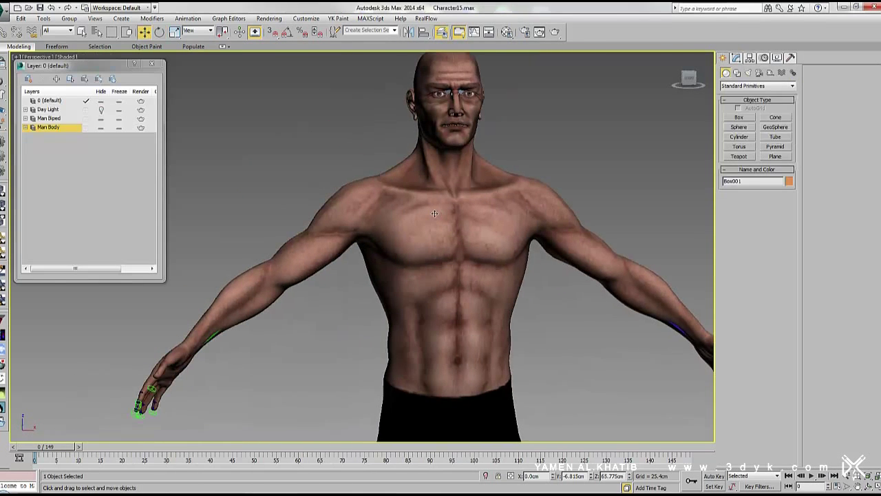
pyautogui.click(736, 58)
pyautogui.click(757, 84)
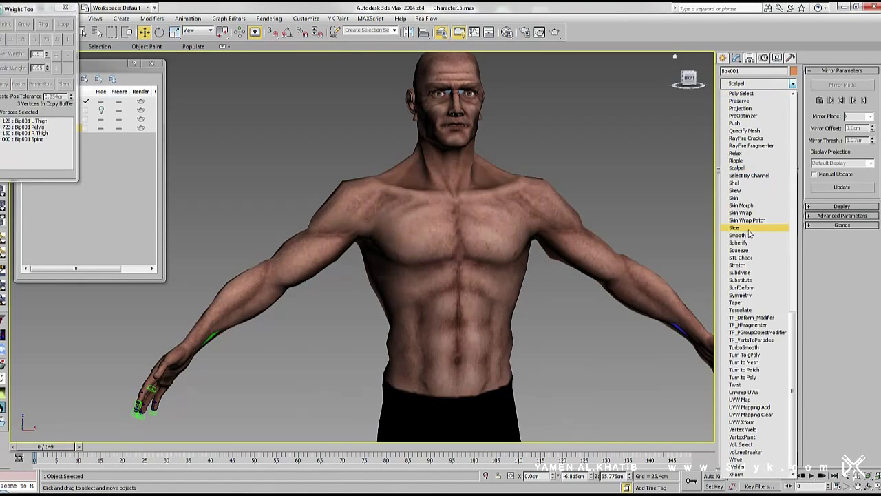
pyautogui.click(753, 212)
pyautogui.click(757, 84)
pyautogui.scroll(-5, 757, 207)
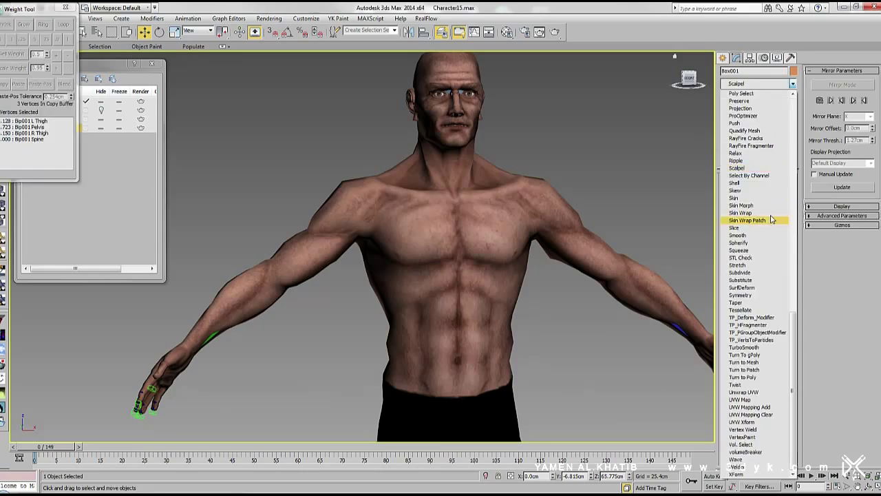
pyautogui.click(757, 219)
# Pick Bip001 R UpperArm in Skin Morph and create Morph 0 for its pose
pyautogui.scroll(3, 394, 242)
pyautogui.press('F3')
pyautogui.click(757, 329)
pyautogui.click(702, 19)
pyautogui.scroll(2, 375, 261)
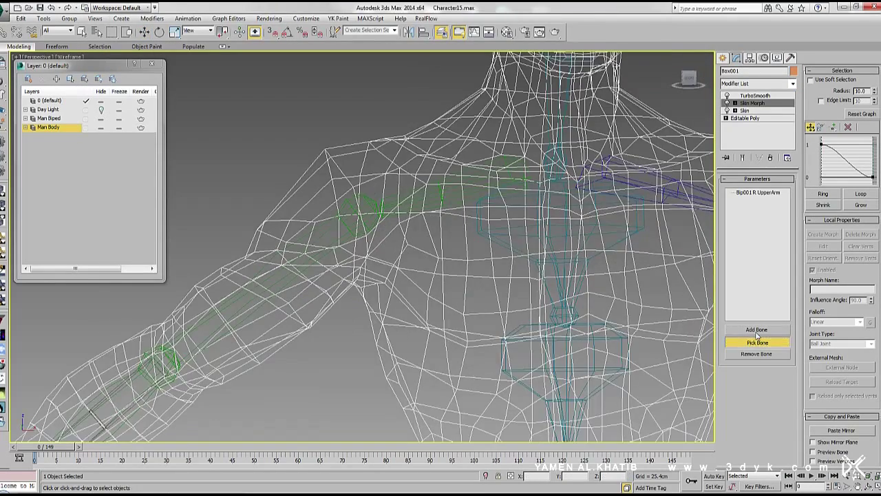
pyautogui.scroll(-3, 378, 231)
pyautogui.click(368, 210)
pyautogui.moveTo(418, 154); pyautogui.dragTo(445, 158)
pyautogui.click(757, 193)
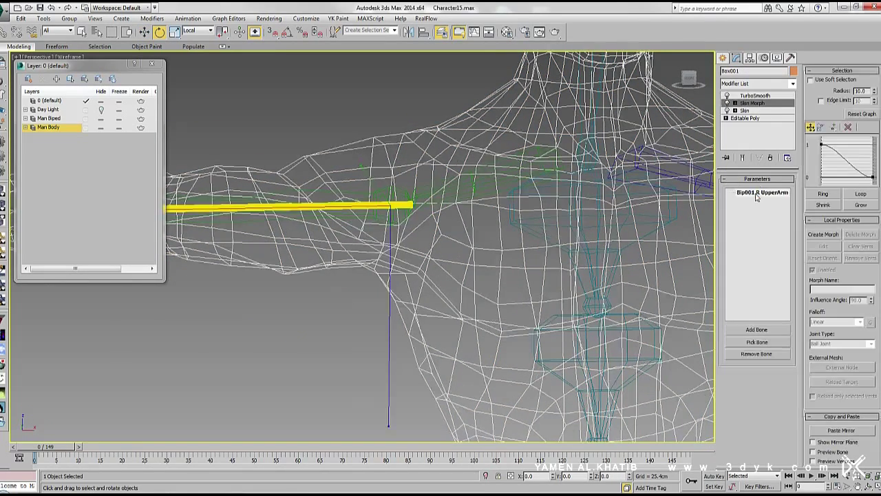
pyautogui.click(824, 235)
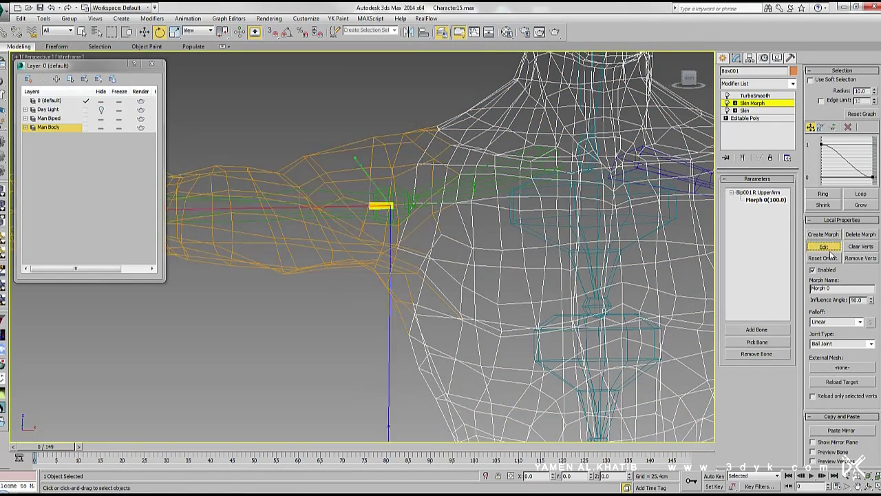
# Edit Morph 0, smoothing the shoulder vertices with soft selection while viewing from front and back
pyautogui.click(828, 247)
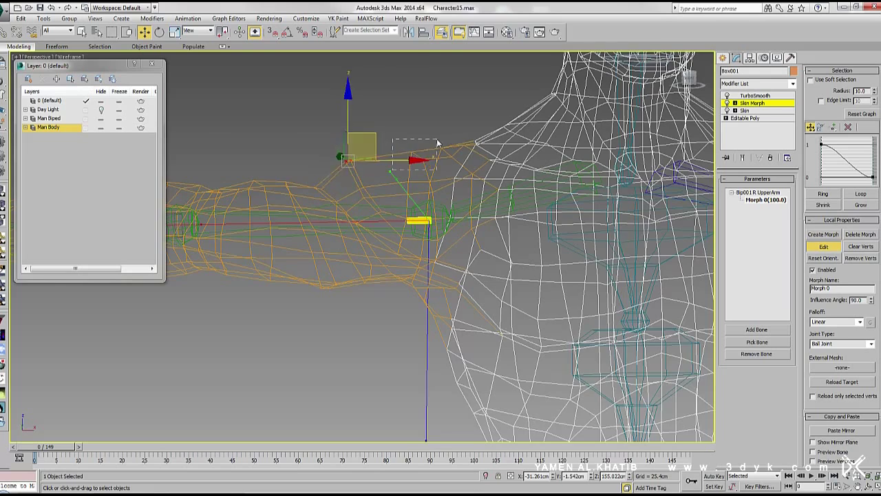
pyautogui.keyDown('alt'); pyautogui.moveTo(438, 143); pyautogui.dragTo(415, 150, button='middle'); pyautogui.keyUp('alt')
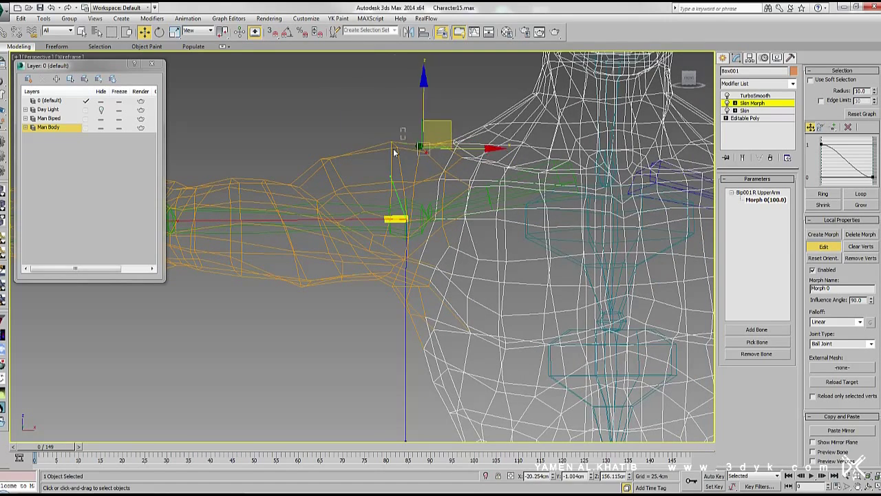
pyautogui.keyDown('alt'); pyautogui.moveTo(415, 200); pyautogui.dragTo(369, 222, button='middle'); pyautogui.keyUp('alt')
pyautogui.press('F3')
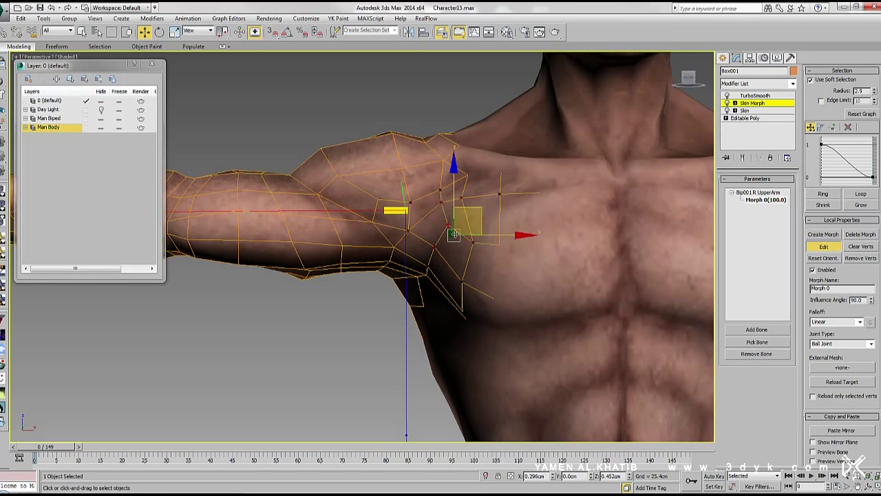
pyautogui.keyDown('alt'); pyautogui.moveTo(455, 234); pyautogui.dragTo(431, 217, button='middle'); pyautogui.keyUp('alt')
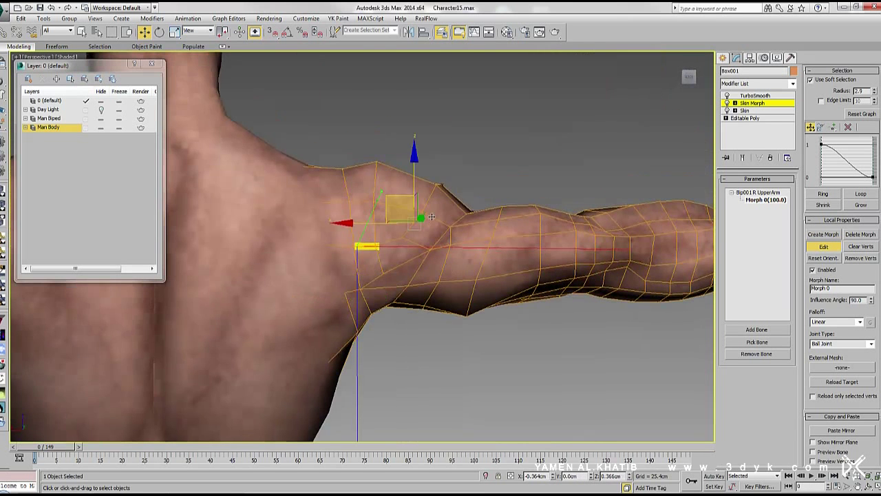
pyautogui.moveTo(475, 221)
pyautogui.keyDown('alt'); pyautogui.mouseDown(button='middle')
pyautogui.moveTo(436, 233)
pyautogui.moveTo(420, 209)
pyautogui.mouseUp(button='middle'); pyautogui.keyUp('alt')
# Rotate Bip001 R UpperArm to raise the right arm upward
pyautogui.hotkey('ctrl', 'd')
pyautogui.click(419, 210)
pyautogui.press('e')
pyautogui.moveTo(473, 201)
pyautogui.mouseDown()
pyautogui.moveTo(476, 209)
pyautogui.moveTo(482, 165)
pyautogui.mouseUp()
pyautogui.moveTo(422, 135); pyautogui.dragTo(402, 198, button='middle')
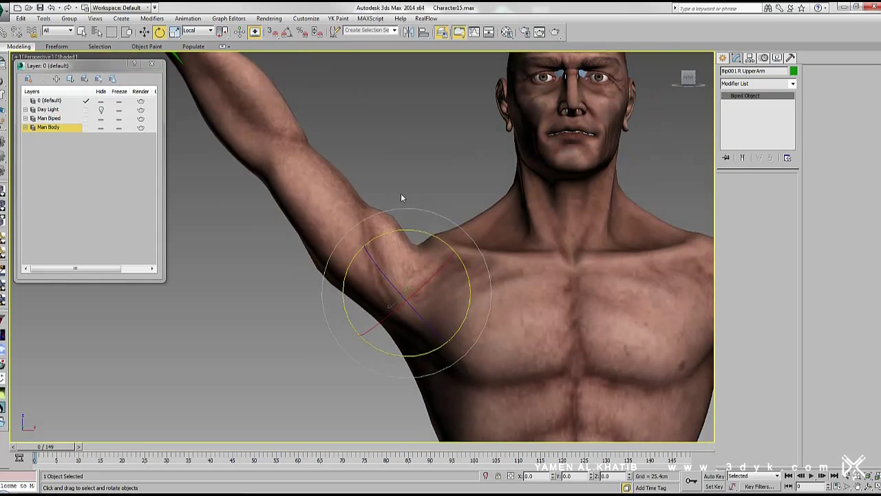
# Create Morph 1 on the body's Skin Morph for the raised arm and start editing it
pyautogui.click(401, 201)
pyautogui.click(750, 103)
pyautogui.click(757, 192)
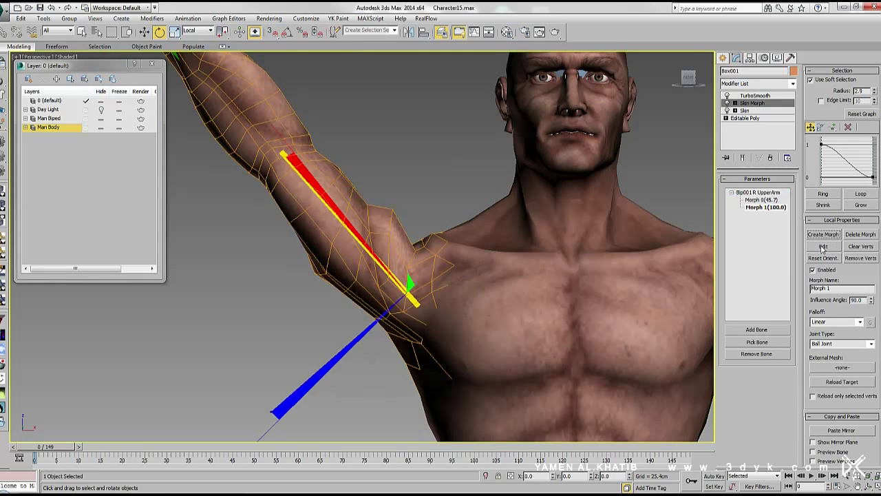
pyautogui.click(823, 247)
pyautogui.press('z')
# Reshape Morph 1's armpit and shoulder vertices with soft selection, checking from several angles
pyautogui.moveTo(440, 202)
pyautogui.keyDown('alt'); pyautogui.mouseDown(button='middle')
pyautogui.moveTo(336, 173)
pyautogui.moveTo(370, 199)
pyautogui.mouseUp(button='middle'); pyautogui.keyUp('alt')
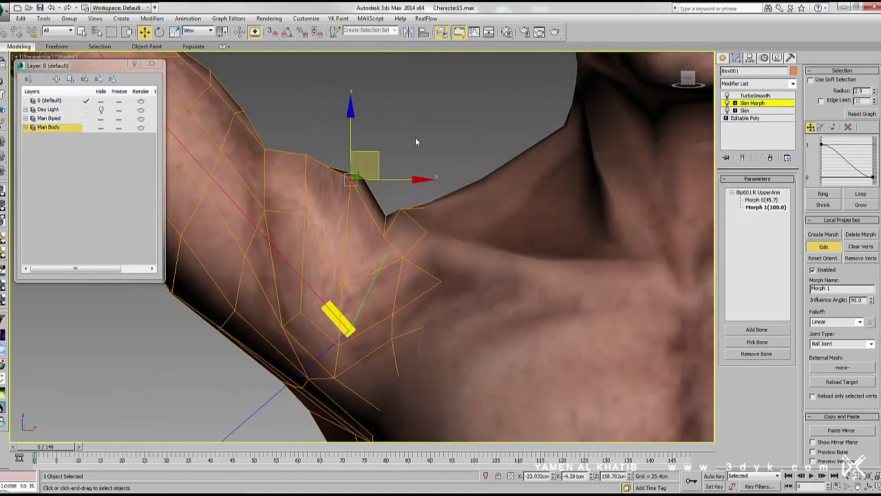
pyautogui.keyDown('alt'); pyautogui.moveTo(311, 219); pyautogui.dragTo(393, 228, button='middle'); pyautogui.keyUp('alt')
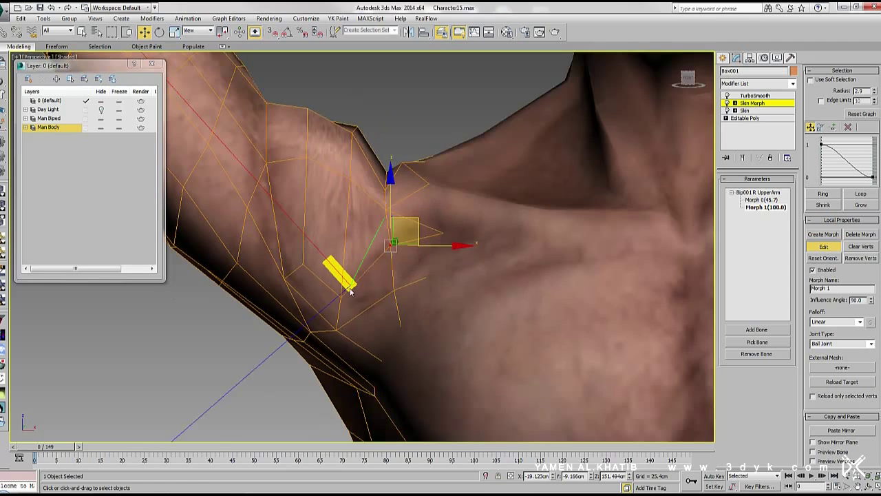
pyautogui.keyDown('alt'); pyautogui.moveTo(311, 271); pyautogui.dragTo(307, 244, button='middle'); pyautogui.keyUp('alt')
pyautogui.moveTo(372, 294)
pyautogui.keyDown('alt'); pyautogui.mouseDown(button='middle')
pyautogui.moveTo(338, 285)
pyautogui.moveTo(335, 299)
pyautogui.moveTo(502, 276)
pyautogui.moveTo(407, 228)
pyautogui.mouseUp(button='middle'); pyautogui.keyUp('alt')
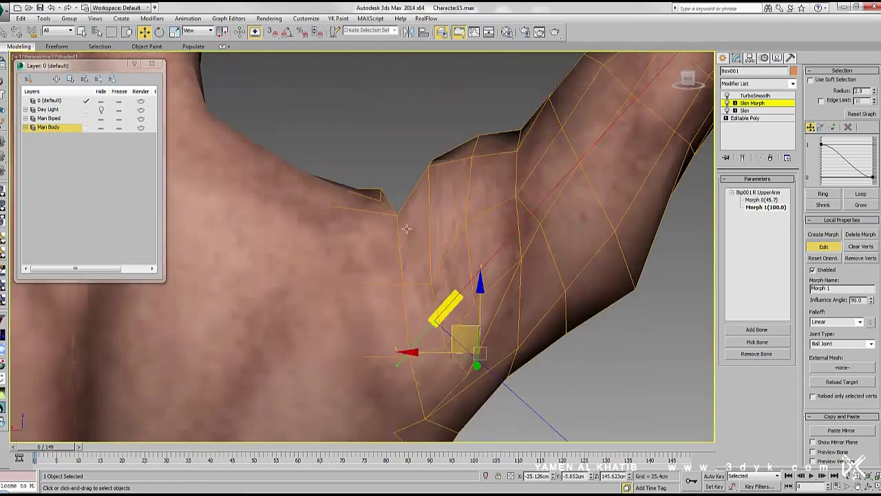
pyautogui.moveTo(393, 278)
pyautogui.keyDown('alt'); pyautogui.mouseDown(button='middle')
pyautogui.moveTo(424, 226)
pyautogui.moveTo(460, 289)
pyautogui.mouseUp(button='middle'); pyautogui.keyUp('alt')
pyautogui.keyDown('alt'); pyautogui.moveTo(476, 327); pyautogui.dragTo(438, 326, button='middle'); pyautogui.keyUp('alt')
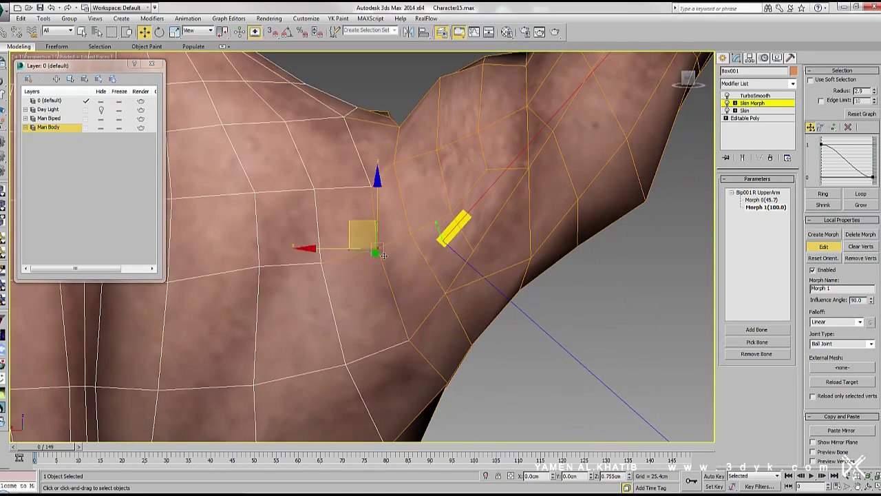
pyautogui.keyDown('alt'); pyautogui.moveTo(370, 179); pyautogui.dragTo(404, 252, button='middle'); pyautogui.keyUp('alt')
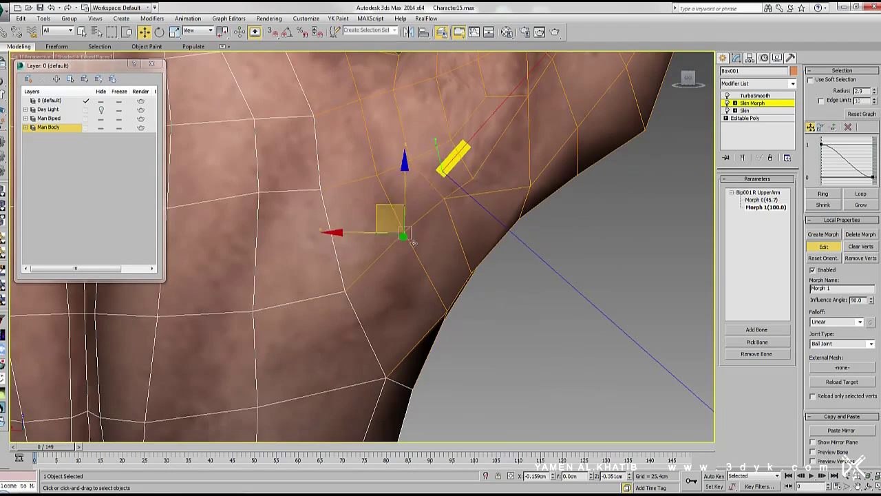
pyautogui.moveTo(460, 163)
pyautogui.keyDown('alt'); pyautogui.mouseDown(button='middle')
pyautogui.moveTo(435, 217)
pyautogui.moveTo(512, 149)
pyautogui.mouseUp(button='middle'); pyautogui.keyUp('alt')
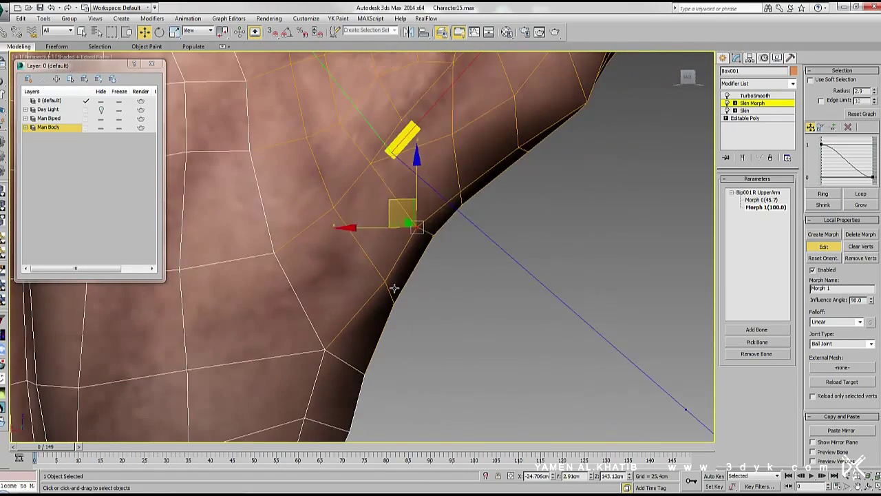
pyautogui.keyDown('alt'); pyautogui.moveTo(394, 287); pyautogui.dragTo(346, 195, button='middle'); pyautogui.keyUp('alt')
pyautogui.scroll(-3, 291, 229)
pyautogui.scroll(1, 447, 248)
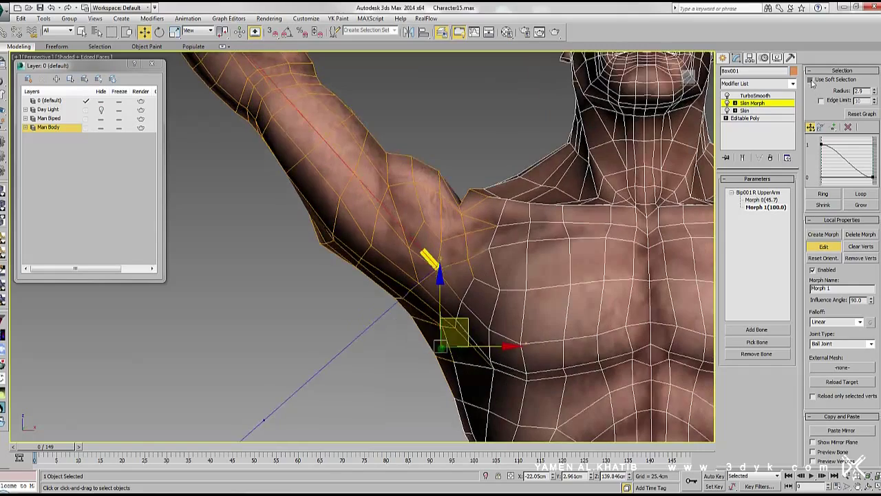
pyautogui.moveTo(425, 289)
pyautogui.keyDown('alt'); pyautogui.mouseDown(button='middle')
pyautogui.moveTo(425, 273)
pyautogui.moveTo(472, 317)
pyautogui.moveTo(413, 262)
pyautogui.mouseUp(button='middle'); pyautogui.keyUp('alt')
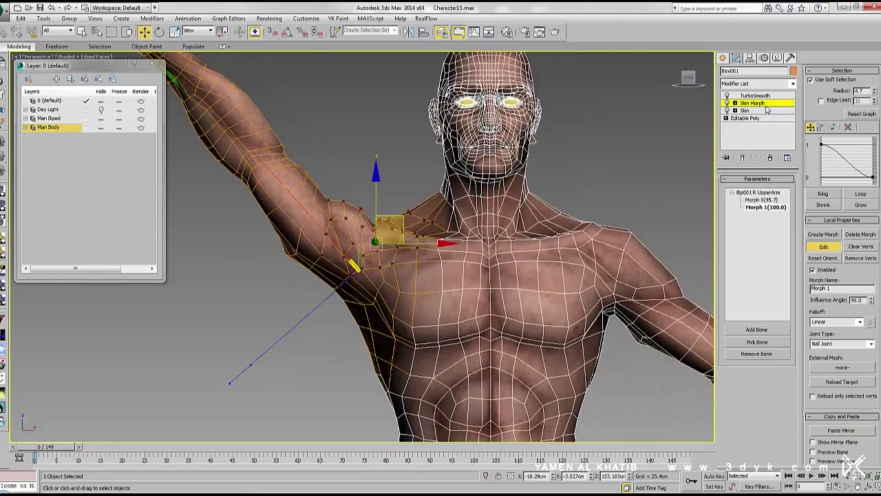
# Rotate Bip001 R UpperArm back down to near horizontal
pyautogui.click(368, 167)
pyautogui.click(466, 249)
pyautogui.press('e')
pyautogui.click(316, 189)
pyautogui.moveTo(331, 199); pyautogui.dragTo(415, 205)
pyautogui.press('F3')
pyautogui.click(451, 231)
pyautogui.press('F3')
pyautogui.press('F3')
pyautogui.click(364, 172)
pyautogui.press('F3')
pyautogui.moveTo(351, 172)
pyautogui.mouseDown()
pyautogui.moveTo(362, 276)
pyautogui.moveTo(365, 227)
pyautogui.moveTo(408, 219)
pyautogui.mouseUp()
pyautogui.click(763, 58)
pyautogui.press('F3')
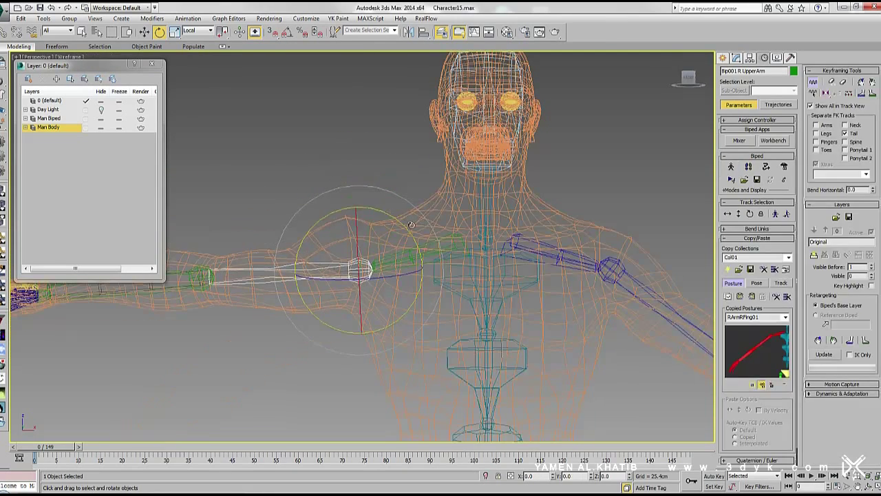
pyautogui.press('F3')
# Select Morph 0 in the body's Skin Morph and test the shoulder blending up close
pyautogui.click(481, 309)
pyautogui.click(736, 58)
pyautogui.click(732, 195)
pyautogui.click(732, 194)
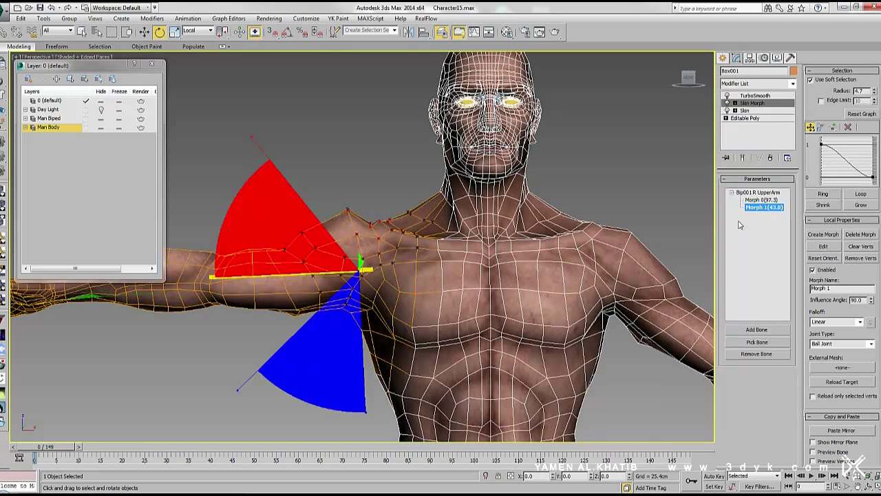
pyautogui.click(762, 200)
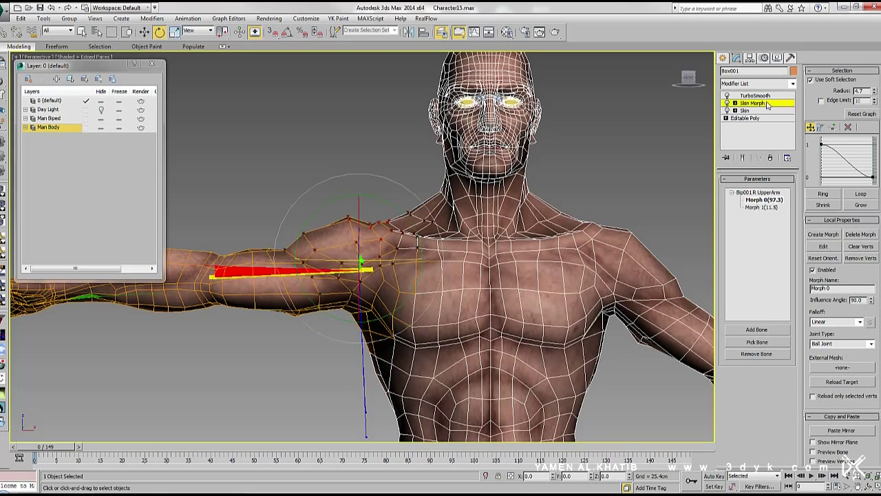
pyautogui.moveTo(330, 262)
pyautogui.mouseDown()
pyautogui.moveTo(424, 241)
pyautogui.moveTo(390, 241)
pyautogui.mouseUp()
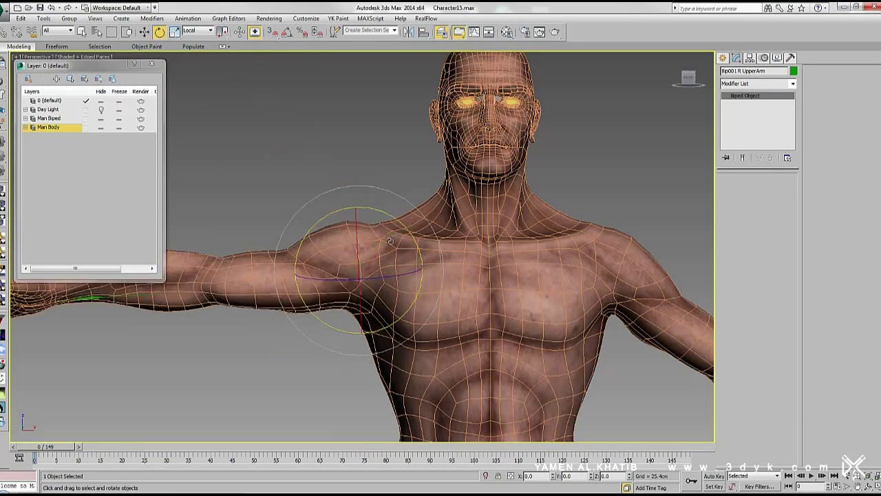
pyautogui.moveTo(390, 241)
pyautogui.keyDown('alt'); pyautogui.mouseDown(button='middle')
pyautogui.moveTo(540, 243)
pyautogui.moveTo(392, 239)
pyautogui.mouseUp(button='middle'); pyautogui.keyUp('alt')
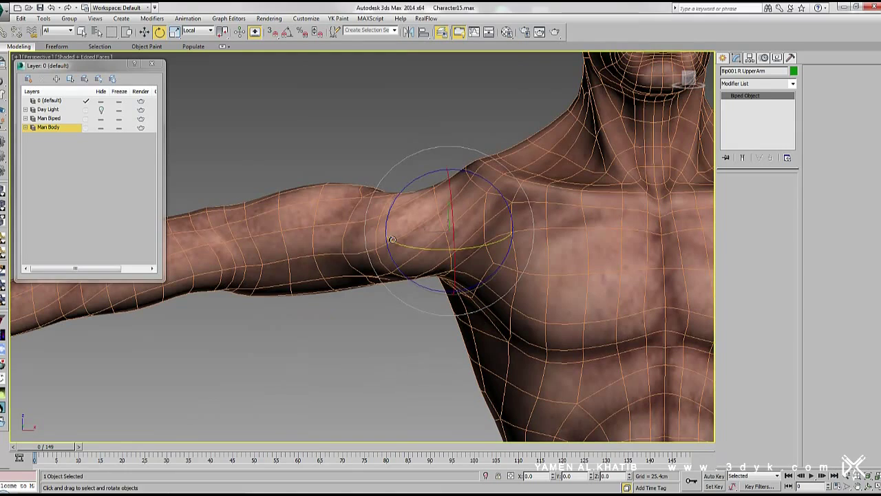
# Create Morph 2 and push its shoulder vertices upward to fix the crease
pyautogui.click(392, 239)
pyautogui.click(752, 102)
pyautogui.click(823, 234)
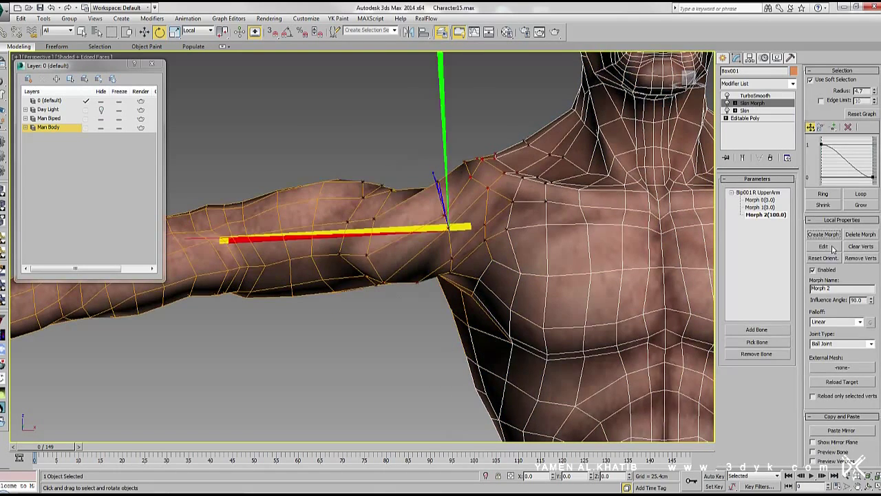
pyautogui.click(823, 246)
pyautogui.press('w')
pyautogui.click(195, 31)
pyautogui.click(193, 41)
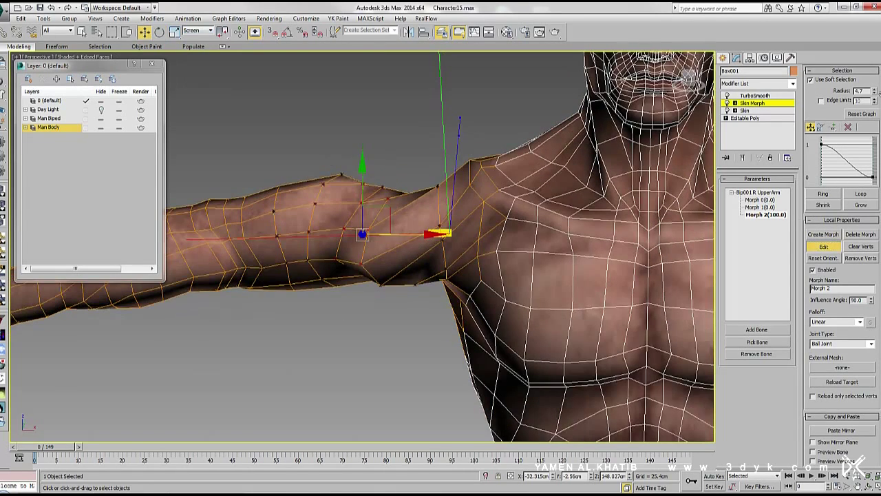
pyautogui.moveTo(396, 217); pyautogui.dragTo(411, 194)
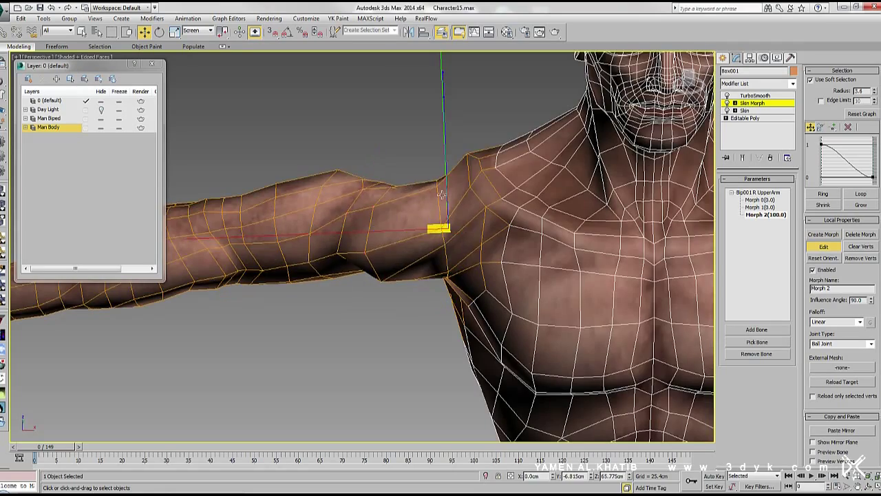
# Pull Morph 2's upper-arm vertices up and outward to the right
pyautogui.moveTo(441, 195)
pyautogui.keyDown('alt'); pyautogui.mouseDown(button='middle')
pyautogui.moveTo(385, 207)
pyautogui.moveTo(627, 337)
pyautogui.moveTo(482, 296)
pyautogui.mouseUp(button='middle'); pyautogui.keyUp('alt')
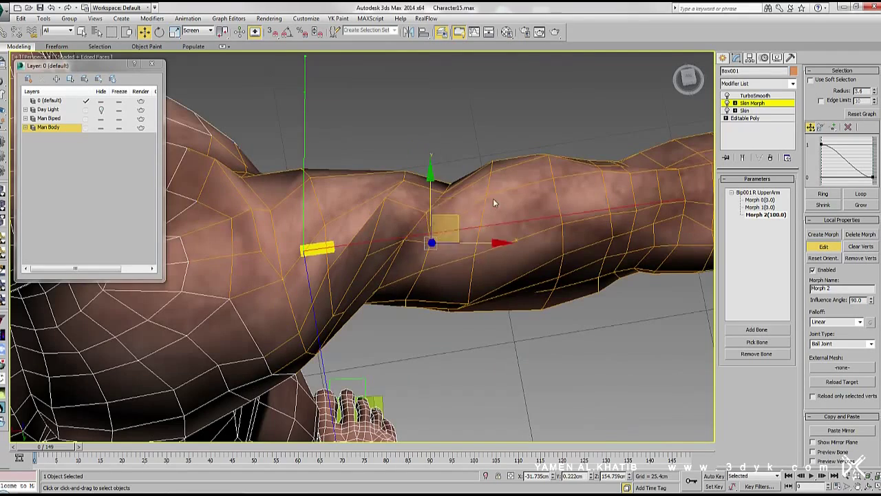
pyautogui.moveTo(414, 253)
pyautogui.keyDown('alt'); pyautogui.mouseDown(button='middle')
pyautogui.moveTo(399, 211)
pyautogui.moveTo(342, 239)
pyautogui.moveTo(351, 220)
pyautogui.mouseUp(button='middle'); pyautogui.keyUp('alt')
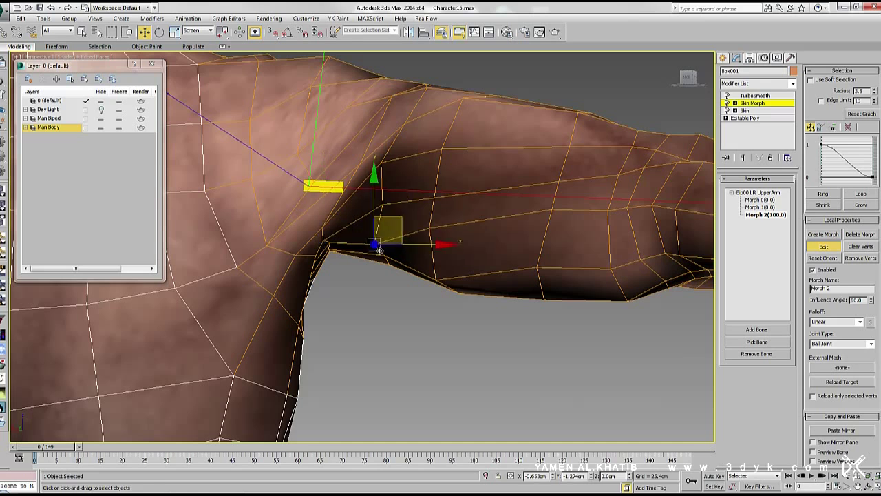
pyautogui.moveTo(441, 208); pyautogui.dragTo(569, 201)
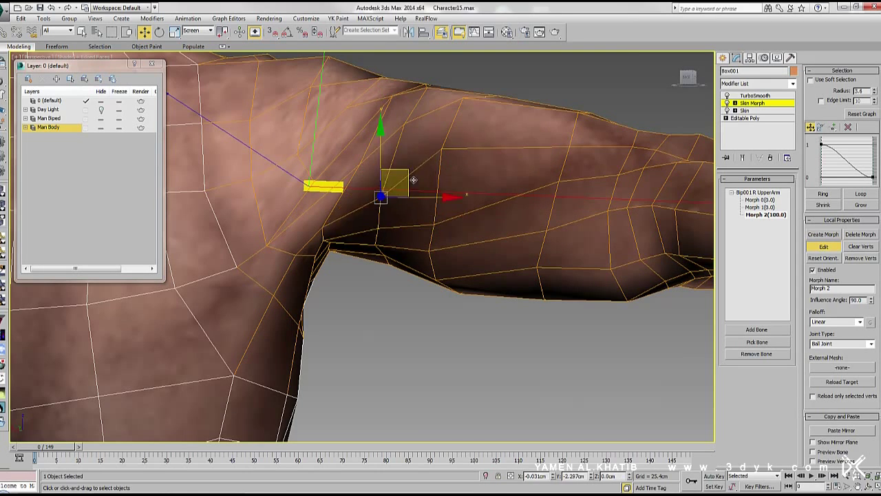
pyautogui.moveTo(568, 201)
pyautogui.keyDown('alt'); pyautogui.mouseDown(button='middle')
pyautogui.moveTo(517, 173)
pyautogui.moveTo(532, 193)
pyautogui.mouseUp(button='middle'); pyautogui.keyUp('alt')
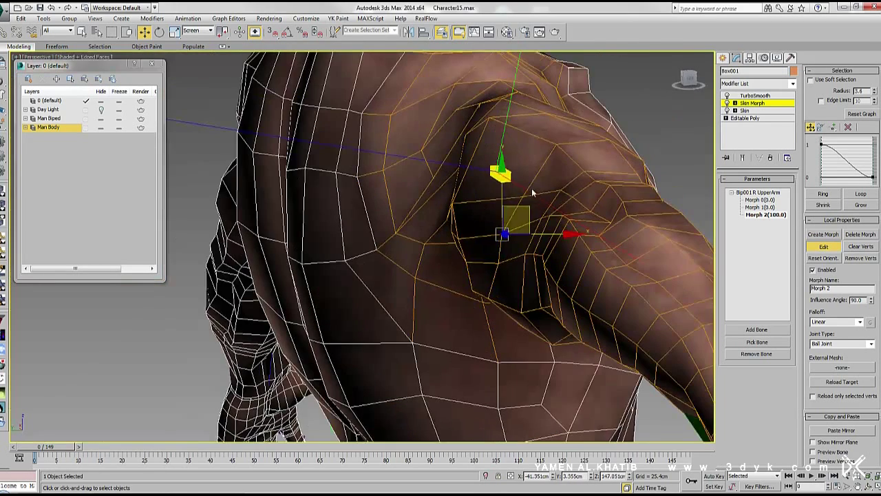
pyautogui.keyDown('alt'); pyautogui.moveTo(496, 124); pyautogui.dragTo(425, 199, button='middle'); pyautogui.keyUp('alt')
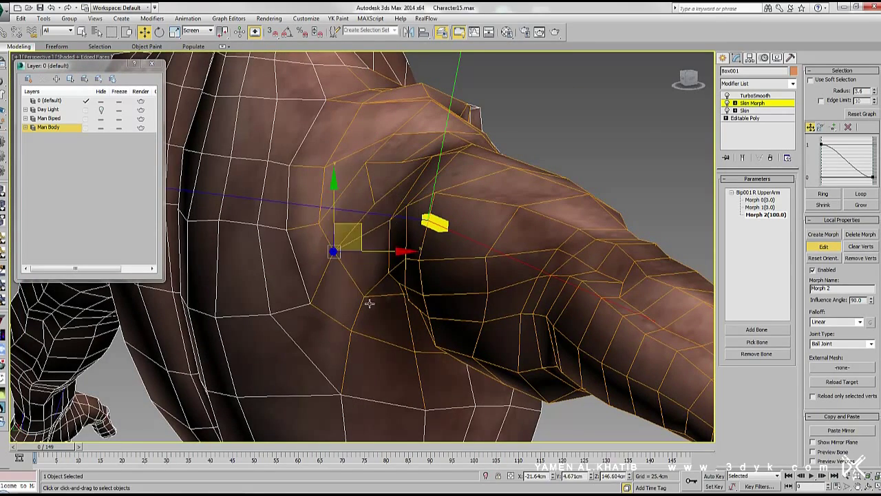
pyautogui.keyDown('alt'); pyautogui.moveTo(411, 181); pyautogui.dragTo(450, 147, button='middle'); pyautogui.keyUp('alt')
pyautogui.moveTo(450, 147); pyautogui.dragTo(541, 140)
pyautogui.moveTo(541, 141)
pyautogui.keyDown('alt'); pyautogui.mouseDown(button='middle')
pyautogui.moveTo(445, 223)
pyautogui.moveTo(433, 204)
pyautogui.mouseUp(button='middle'); pyautogui.keyUp('alt')
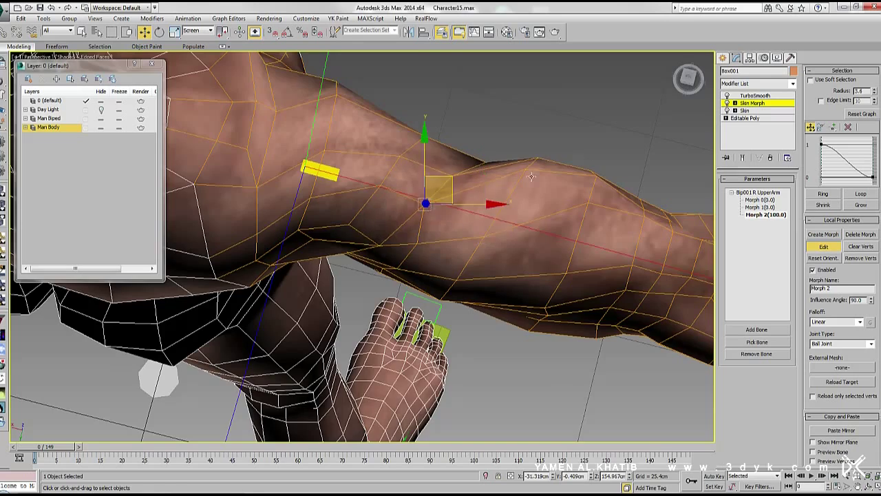
pyautogui.keyDown('alt'); pyautogui.moveTo(531, 177); pyautogui.dragTo(468, 193, button='middle'); pyautogui.keyUp('alt')
pyautogui.moveTo(468, 193); pyautogui.dragTo(536, 207)
pyautogui.keyDown('alt'); pyautogui.moveTo(537, 207); pyautogui.dragTo(379, 147, button='middle'); pyautogui.keyUp('alt')
# Inspect Morph 2's reshaped shoulder and upper arm from front, back and side views
pyautogui.keyDown('alt'); pyautogui.moveTo(285, 139); pyautogui.dragTo(291, 210, button='middle'); pyautogui.keyUp('alt')
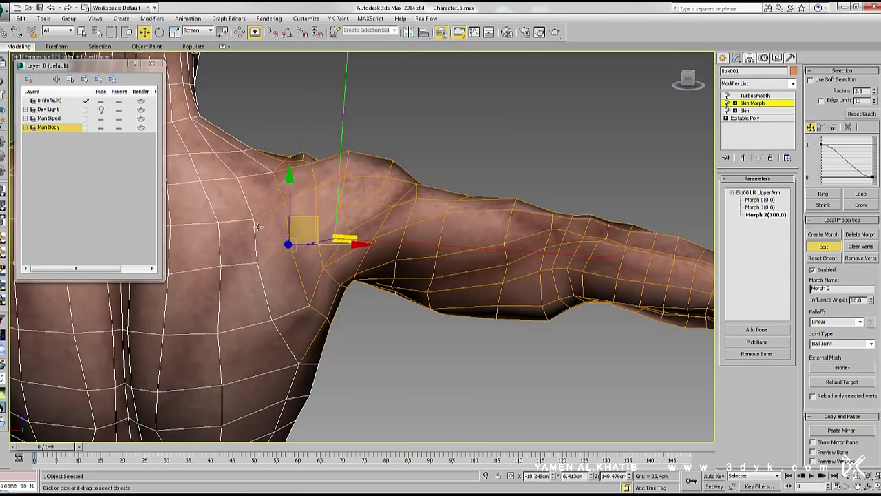
pyautogui.keyDown('alt'); pyautogui.moveTo(329, 275); pyautogui.dragTo(387, 206, button='middle'); pyautogui.keyUp('alt')
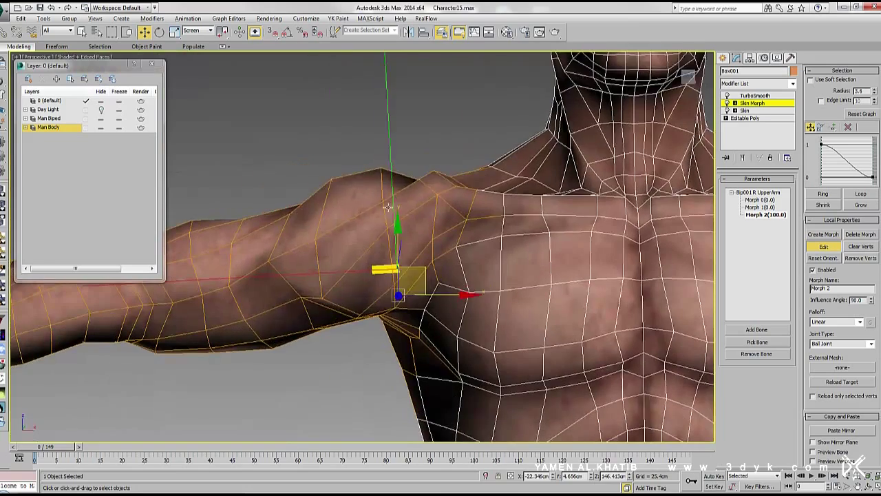
pyautogui.moveTo(369, 296)
pyautogui.keyDown('alt'); pyautogui.mouseDown(button='middle')
pyautogui.moveTo(402, 309)
pyautogui.moveTo(407, 296)
pyautogui.moveTo(367, 264)
pyautogui.moveTo(326, 256)
pyautogui.moveTo(323, 267)
pyautogui.moveTo(334, 277)
pyautogui.moveTo(406, 304)
pyautogui.mouseUp(button='middle'); pyautogui.keyUp('alt')
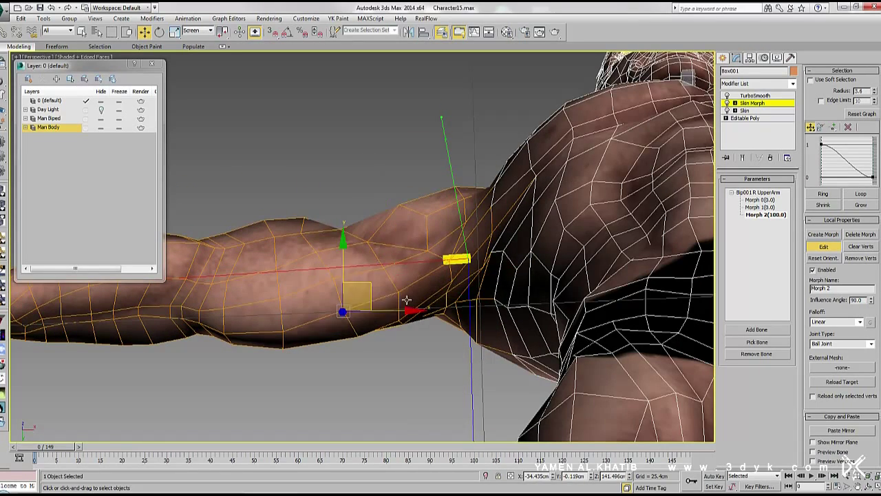
pyautogui.moveTo(427, 296)
pyautogui.keyDown('alt'); pyautogui.mouseDown(button='middle')
pyautogui.moveTo(406, 275)
pyautogui.moveTo(449, 177)
pyautogui.mouseUp(button='middle'); pyautogui.keyUp('alt')
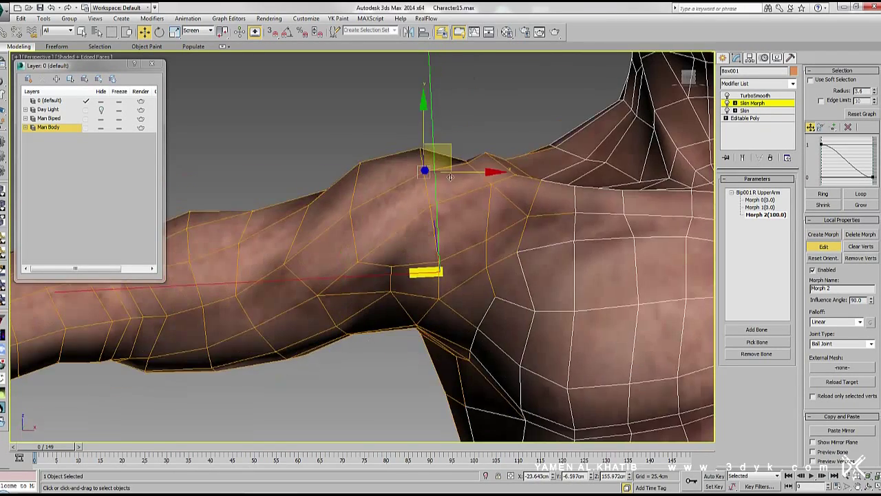
pyautogui.moveTo(356, 218)
pyautogui.keyDown('alt'); pyautogui.mouseDown(button='middle')
pyautogui.moveTo(436, 217)
pyautogui.moveTo(482, 297)
pyautogui.moveTo(440, 283)
pyautogui.moveTo(527, 178)
pyautogui.mouseUp(button='middle'); pyautogui.keyUp('alt')
pyautogui.scroll(5, 420, 275)
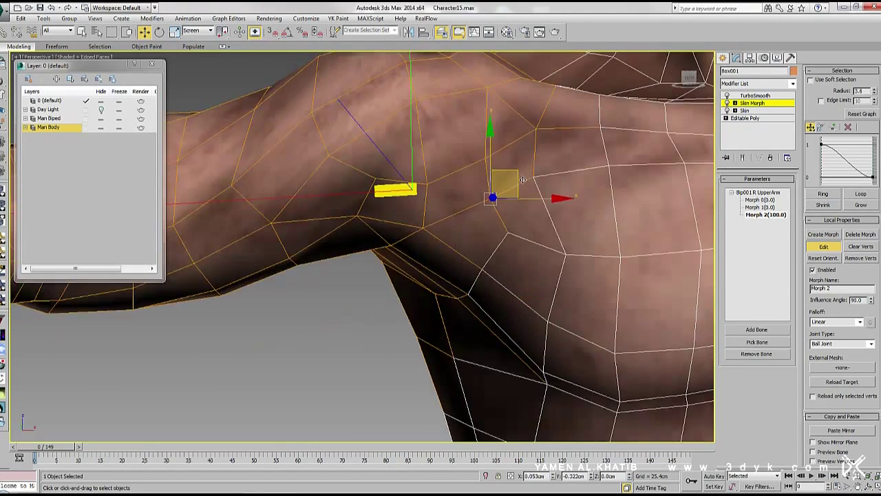
pyautogui.moveTo(513, 240)
pyautogui.keyDown('alt'); pyautogui.mouseDown(button='middle')
pyautogui.moveTo(468, 167)
pyautogui.moveTo(482, 199)
pyautogui.moveTo(360, 237)
pyautogui.moveTo(383, 243)
pyautogui.mouseUp(button='middle'); pyautogui.keyUp('alt')
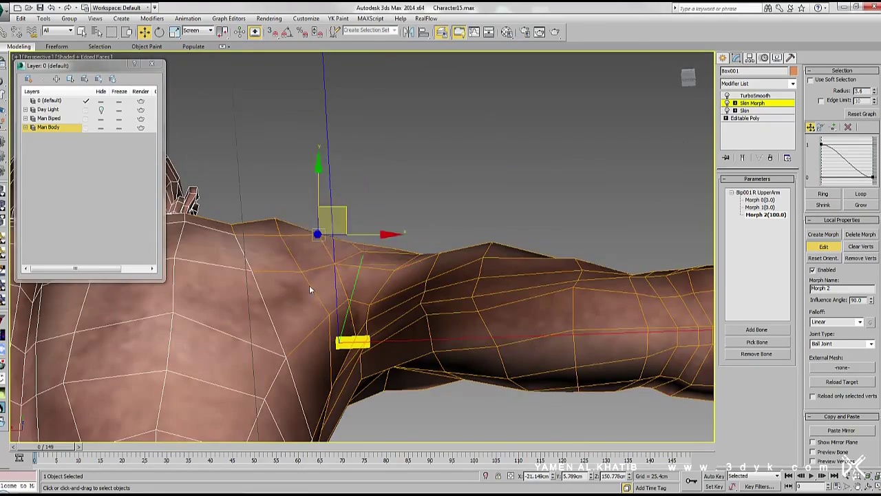
pyautogui.moveTo(287, 228)
pyautogui.keyDown('alt'); pyautogui.mouseDown(button='middle')
pyautogui.moveTo(393, 250)
pyautogui.moveTo(358, 200)
pyautogui.moveTo(309, 248)
pyautogui.moveTo(462, 211)
pyautogui.moveTo(477, 241)
pyautogui.moveTo(477, 210)
pyautogui.mouseUp(button='middle'); pyautogui.keyUp('alt')
pyautogui.moveTo(482, 251)
pyautogui.keyDown('alt'); pyautogui.mouseDown(button='middle')
pyautogui.moveTo(475, 221)
pyautogui.moveTo(531, 250)
pyautogui.moveTo(491, 250)
pyautogui.moveTo(542, 284)
pyautogui.mouseUp(button='middle'); pyautogui.keyUp('alt')
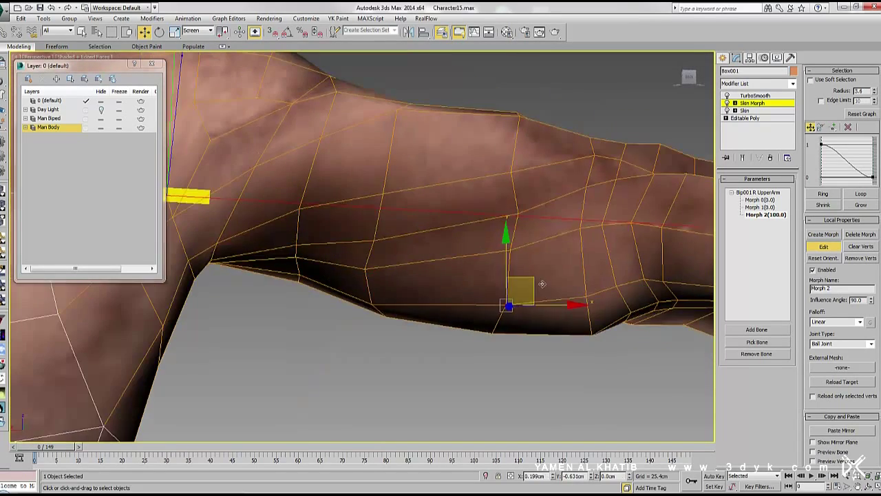
pyautogui.moveTo(378, 311)
pyautogui.keyDown('alt'); pyautogui.mouseDown(button='middle')
pyautogui.moveTo(360, 228)
pyautogui.moveTo(393, 179)
pyautogui.moveTo(307, 216)
pyautogui.mouseUp(button='middle'); pyautogui.keyUp('alt')
pyautogui.moveTo(290, 291)
pyautogui.keyDown('alt'); pyautogui.mouseDown(button='middle')
pyautogui.moveTo(289, 244)
pyautogui.moveTo(393, 232)
pyautogui.moveTo(436, 330)
pyautogui.moveTo(709, 261)
pyautogui.mouseUp(button='middle'); pyautogui.keyUp('alt')
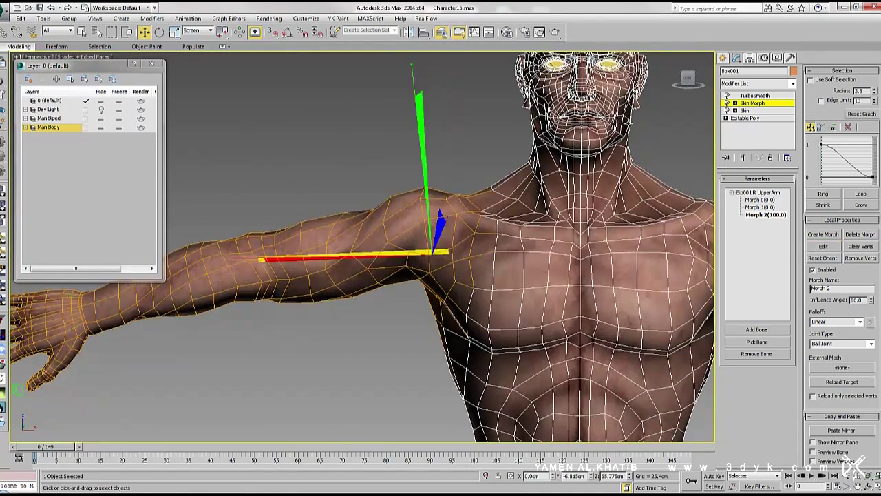
pyautogui.click(413, 254)
# Rotate Bip001 R UpperArm into a horizontal pose via the Motion panel
pyautogui.press('e')
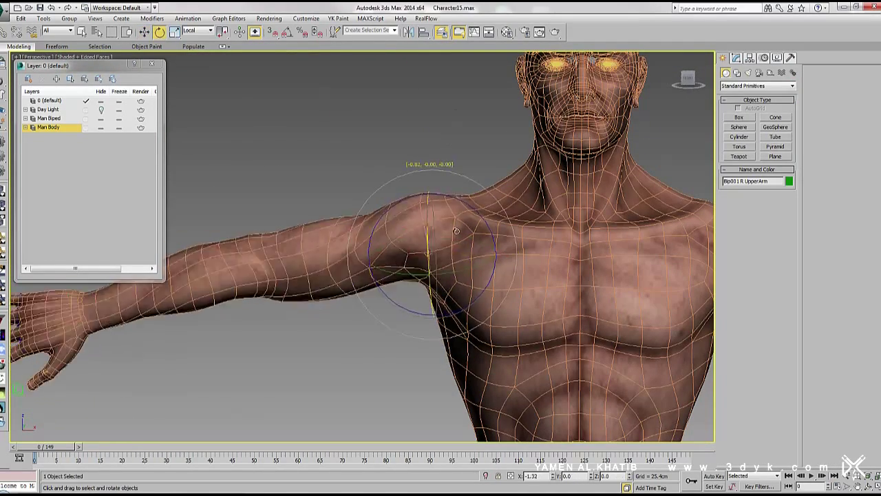
pyautogui.moveTo(455, 231); pyautogui.dragTo(458, 241)
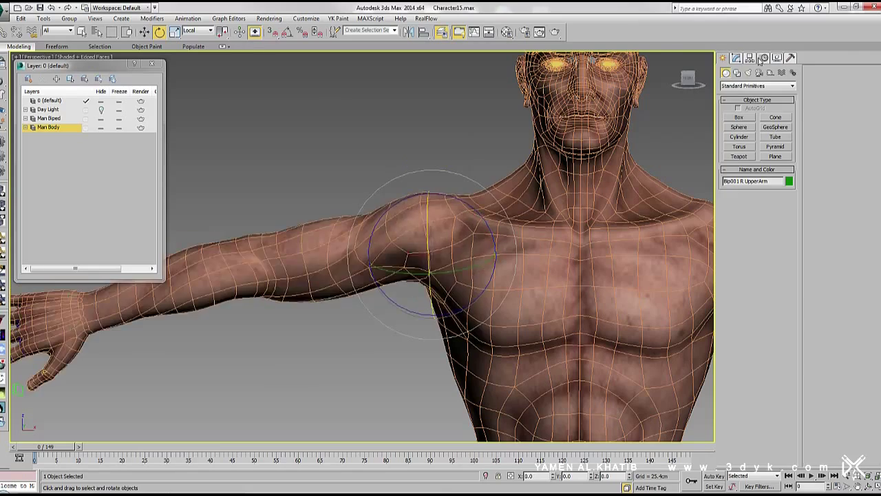
pyautogui.click(763, 59)
pyautogui.moveTo(455, 206); pyautogui.dragTo(428, 188)
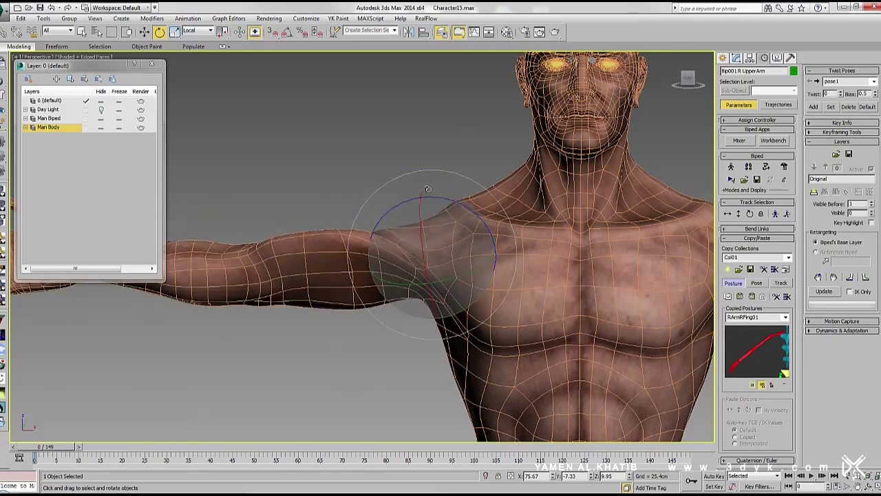
pyautogui.scroll(-3, 427, 188)
pyautogui.scroll(4, 427, 189)
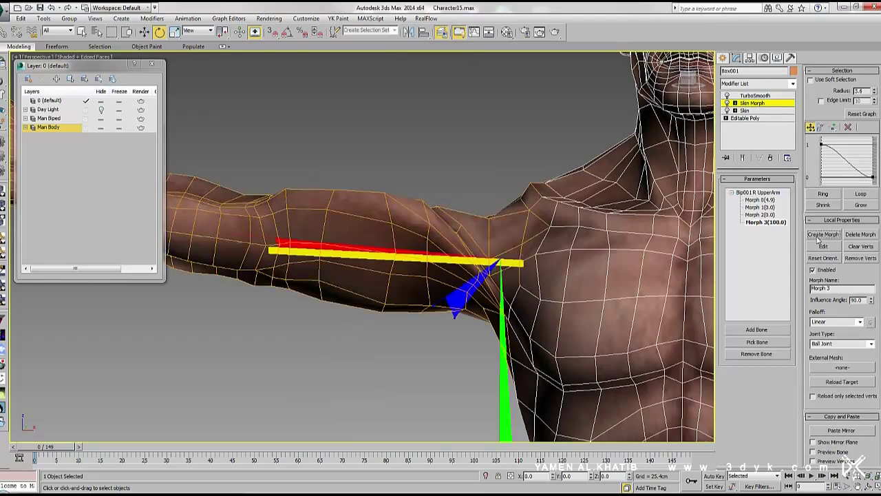
# Select an upper-arm vertex on Morph 3 and shift the shoulder vertices right and down
pyautogui.keyDown('alt'); pyautogui.moveTo(466, 227); pyautogui.dragTo(466, 227, button='middle'); pyautogui.keyUp('alt')
pyautogui.keyDown('alt'); pyautogui.moveTo(342, 237); pyautogui.dragTo(462, 239, button='middle'); pyautogui.keyUp('alt')
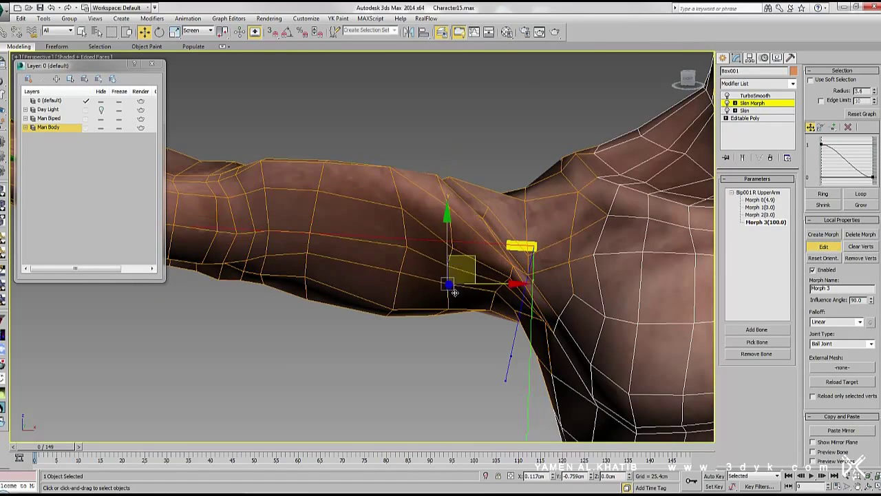
pyautogui.click(316, 214)
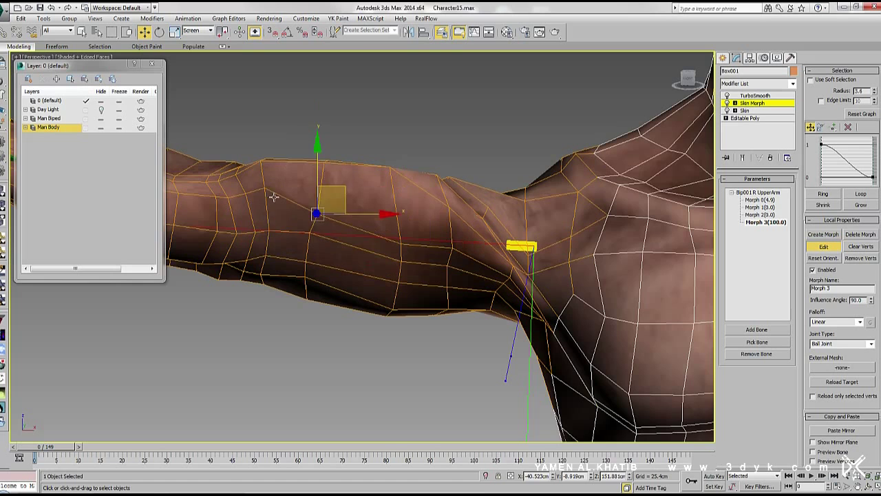
pyautogui.keyDown('alt'); pyautogui.moveTo(252, 207); pyautogui.dragTo(447, 218, button='middle'); pyautogui.keyUp('alt')
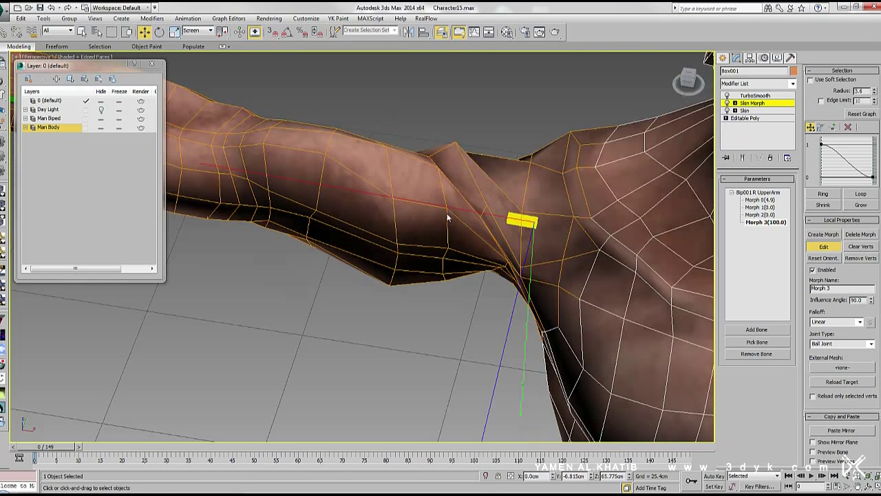
pyautogui.keyDown('alt'); pyautogui.moveTo(330, 162); pyautogui.dragTo(334, 143, button='middle'); pyautogui.keyUp('alt')
pyautogui.keyDown('alt'); pyautogui.moveTo(273, 133); pyautogui.dragTo(476, 127, button='middle'); pyautogui.keyUp('alt')
pyautogui.moveTo(367, 134)
pyautogui.keyDown('alt'); pyautogui.mouseDown(button='middle')
pyautogui.moveTo(491, 232)
pyautogui.moveTo(488, 188)
pyautogui.mouseUp(button='middle'); pyautogui.keyUp('alt')
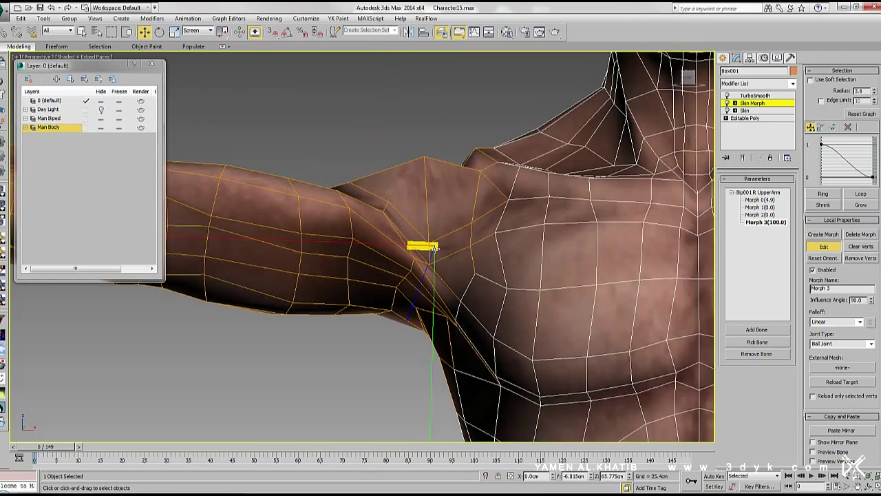
pyautogui.keyDown('alt'); pyautogui.moveTo(433, 249); pyautogui.dragTo(431, 201, button='middle'); pyautogui.keyUp('alt')
pyautogui.moveTo(430, 201)
pyautogui.mouseDown()
pyautogui.moveTo(474, 177)
pyautogui.moveTo(404, 188)
pyautogui.mouseUp()
pyautogui.keyDown('alt'); pyautogui.moveTo(405, 187); pyautogui.dragTo(448, 219, button='middle'); pyautogui.keyUp('alt')
pyautogui.moveTo(448, 219); pyautogui.dragTo(517, 228)
pyautogui.keyDown('alt'); pyautogui.moveTo(516, 229); pyautogui.dragTo(473, 260, button='middle'); pyautogui.keyUp('alt')
pyautogui.moveTo(472, 260)
pyautogui.mouseDown()
pyautogui.moveTo(458, 257)
pyautogui.moveTo(501, 242)
pyautogui.mouseUp()
pyautogui.keyDown('alt'); pyautogui.moveTo(501, 243); pyautogui.dragTo(537, 189, button='middle'); pyautogui.keyUp('alt')
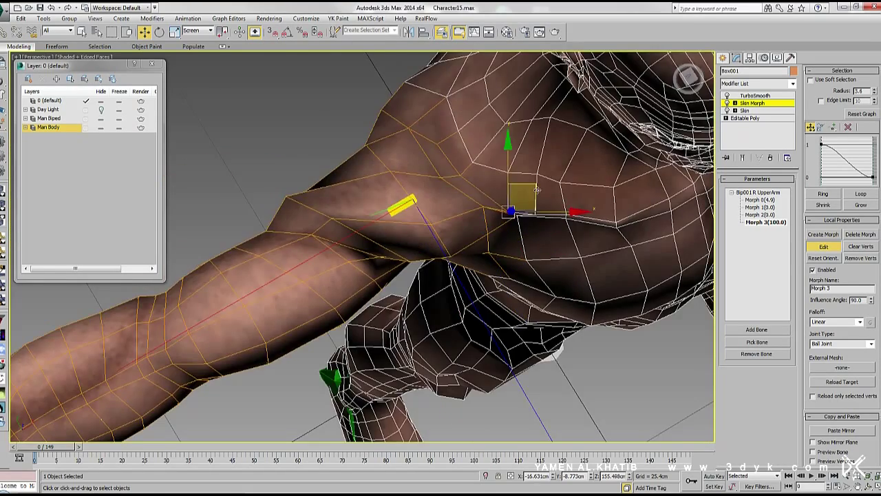
# Pull the shoulder and arm vertices down to smooth the armpit dent
pyautogui.keyDown('alt'); pyautogui.moveTo(400, 178); pyautogui.dragTo(389, 165, button='middle'); pyautogui.keyUp('alt')
pyautogui.moveTo(389, 165); pyautogui.dragTo(379, 172)
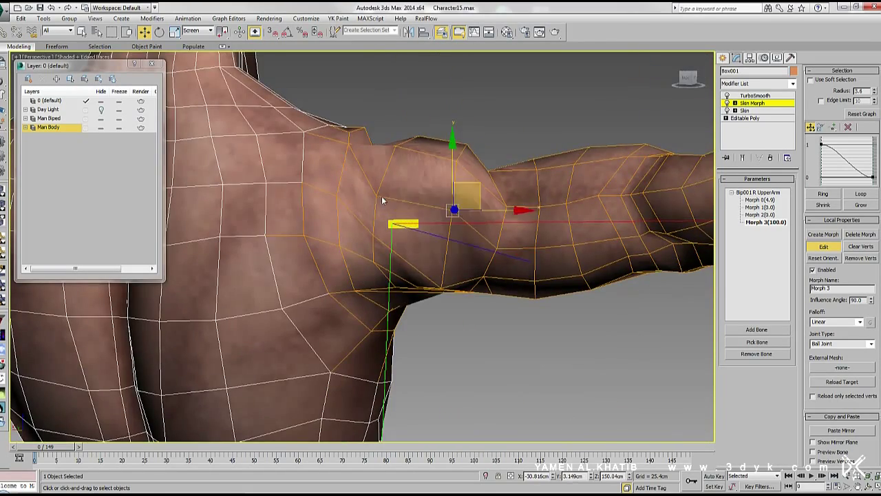
pyautogui.moveTo(380, 172)
pyautogui.keyDown('alt'); pyautogui.mouseDown(button='middle')
pyautogui.moveTo(384, 112)
pyautogui.moveTo(375, 96)
pyautogui.mouseUp(button='middle'); pyautogui.keyUp('alt')
pyautogui.moveTo(375, 96)
pyautogui.mouseDown()
pyautogui.moveTo(476, 141)
pyautogui.moveTo(391, 197)
pyautogui.moveTo(360, 156)
pyautogui.moveTo(466, 202)
pyautogui.mouseUp()
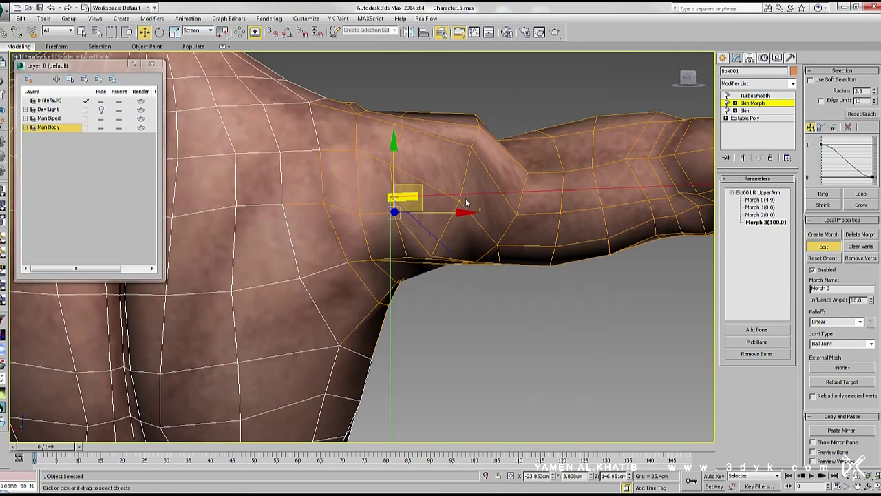
pyautogui.moveTo(487, 186)
pyautogui.keyDown('alt'); pyautogui.mouseDown(button='middle')
pyautogui.moveTo(413, 212)
pyautogui.moveTo(460, 228)
pyautogui.mouseUp(button='middle'); pyautogui.keyUp('alt')
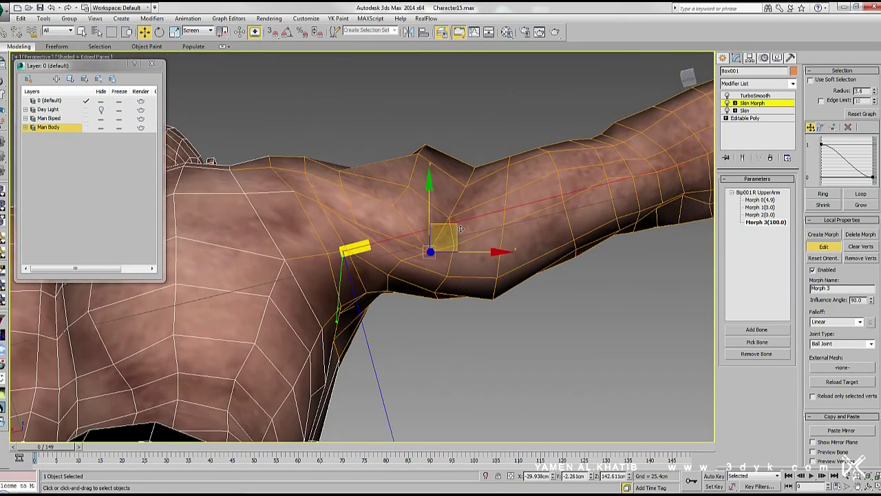
pyautogui.moveTo(351, 174)
pyautogui.keyDown('alt'); pyautogui.mouseDown(button='middle')
pyautogui.moveTo(400, 291)
pyautogui.moveTo(390, 316)
pyautogui.mouseUp(button='middle'); pyautogui.keyUp('alt')
pyautogui.moveTo(476, 181); pyautogui.dragTo(479, 256)
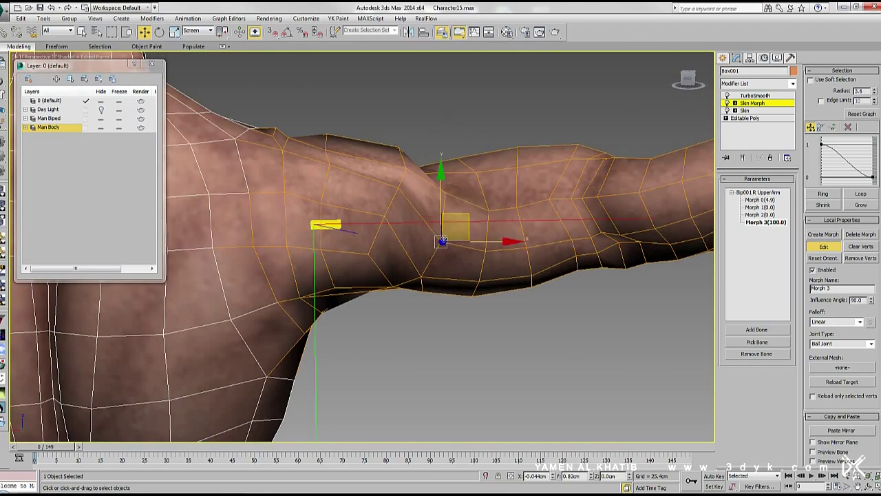
# Orbit around the arm and hand to check the smoothed underarm
pyautogui.moveTo(496, 216)
pyautogui.keyDown('alt'); pyautogui.mouseDown(button='middle')
pyautogui.moveTo(348, 203)
pyautogui.moveTo(383, 138)
pyautogui.mouseUp(button='middle'); pyautogui.keyUp('alt')
pyautogui.keyDown('alt'); pyautogui.moveTo(354, 238); pyautogui.dragTo(582, 174, button='middle'); pyautogui.keyUp('alt')
pyautogui.keyDown('alt'); pyautogui.moveTo(387, 173); pyautogui.dragTo(486, 307, button='middle'); pyautogui.keyUp('alt')
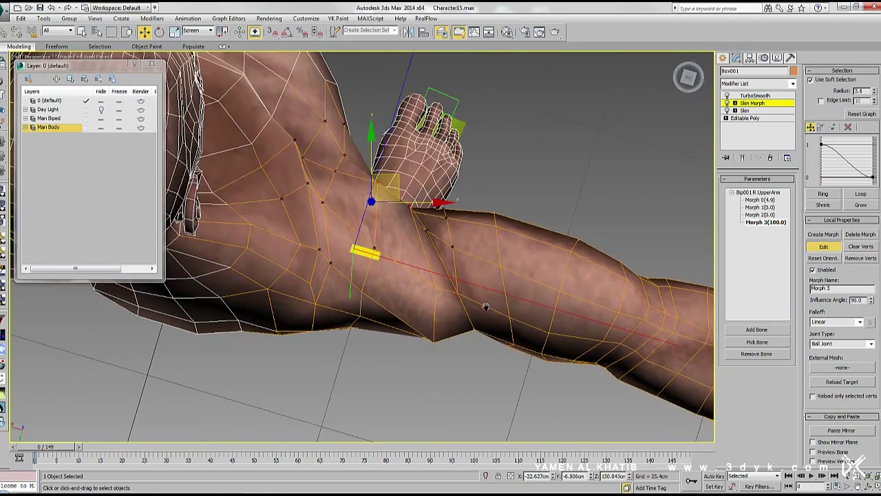
pyautogui.moveTo(450, 342)
pyautogui.keyDown('alt'); pyautogui.mouseDown(button='middle')
pyautogui.moveTo(418, 250)
pyautogui.moveTo(416, 265)
pyautogui.moveTo(462, 240)
pyautogui.moveTo(476, 301)
pyautogui.mouseUp(button='middle'); pyautogui.keyUp('alt')
pyautogui.scroll(-4, 484, 210)
# Inspect the Morph 3 shoulder and chest from several angles, then deselect the body mesh
pyautogui.scroll(4, 439, 190)
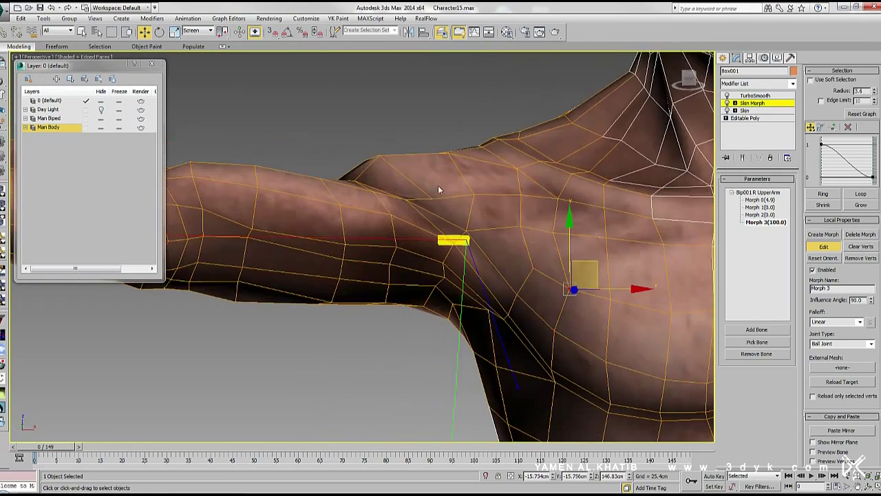
pyautogui.moveTo(450, 172)
pyautogui.keyDown('alt'); pyautogui.mouseDown(button='middle')
pyautogui.moveTo(439, 170)
pyautogui.moveTo(469, 201)
pyautogui.moveTo(387, 184)
pyautogui.moveTo(446, 171)
pyautogui.mouseUp(button='middle'); pyautogui.keyUp('alt')
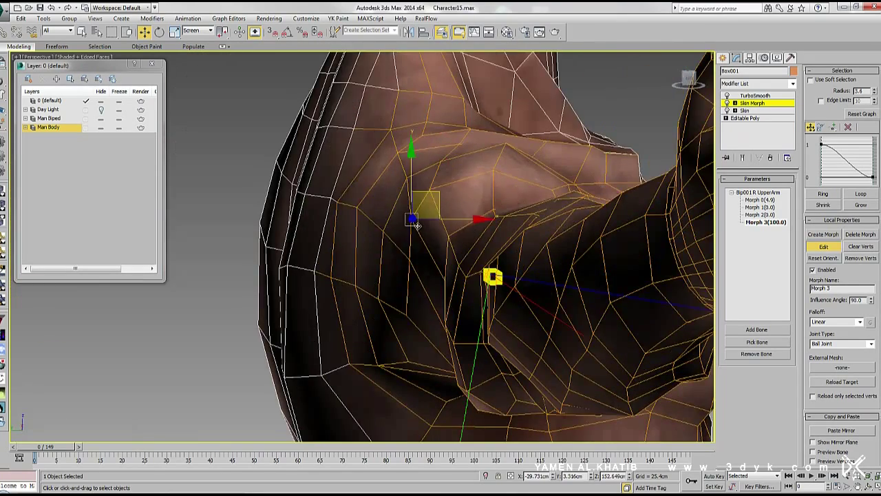
pyautogui.moveTo(411, 321)
pyautogui.keyDown('alt'); pyautogui.mouseDown(button='middle')
pyautogui.moveTo(398, 280)
pyautogui.moveTo(427, 253)
pyautogui.moveTo(353, 236)
pyautogui.moveTo(466, 255)
pyautogui.moveTo(405, 243)
pyautogui.mouseUp(button='middle'); pyautogui.keyUp('alt')
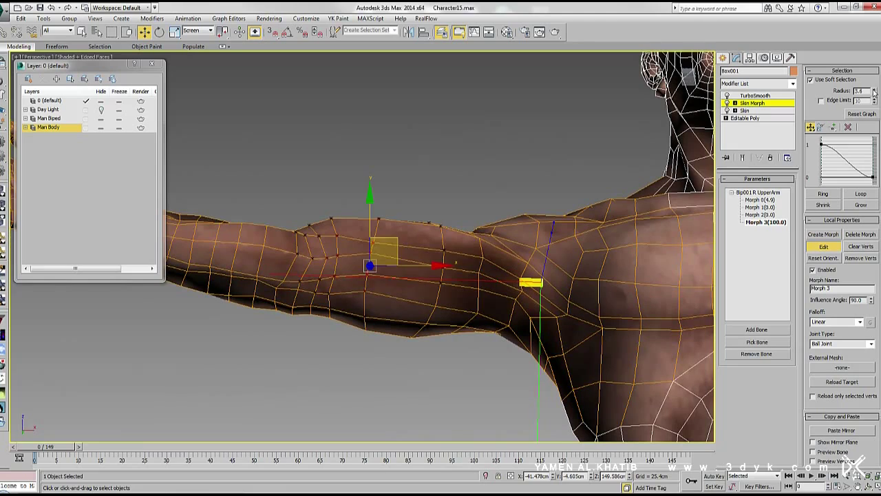
pyautogui.moveTo(450, 185)
pyautogui.keyDown('alt'); pyautogui.mouseDown(button='middle')
pyautogui.moveTo(467, 236)
pyautogui.moveTo(474, 207)
pyautogui.moveTo(450, 188)
pyautogui.moveTo(466, 173)
pyautogui.moveTo(423, 218)
pyautogui.moveTo(456, 209)
pyautogui.mouseUp(button='middle'); pyautogui.keyUp('alt')
pyautogui.moveTo(388, 225)
pyautogui.keyDown('alt'); pyautogui.mouseDown(button='middle')
pyautogui.moveTo(362, 290)
pyautogui.moveTo(367, 233)
pyautogui.moveTo(381, 263)
pyautogui.moveTo(369, 244)
pyautogui.mouseUp(button='middle'); pyautogui.keyUp('alt')
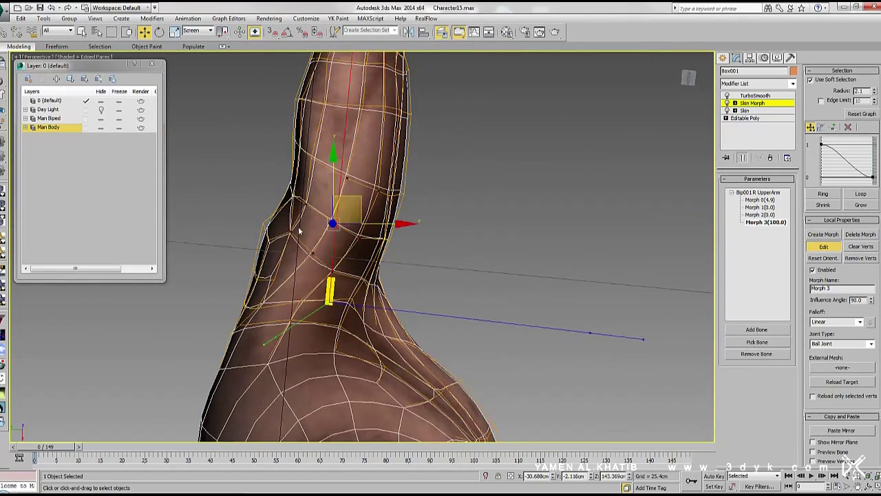
pyautogui.moveTo(373, 193)
pyautogui.keyDown('alt'); pyautogui.mouseDown(button='middle')
pyautogui.moveTo(419, 241)
pyautogui.moveTo(371, 207)
pyautogui.moveTo(431, 223)
pyautogui.mouseUp(button='middle'); pyautogui.keyUp('alt')
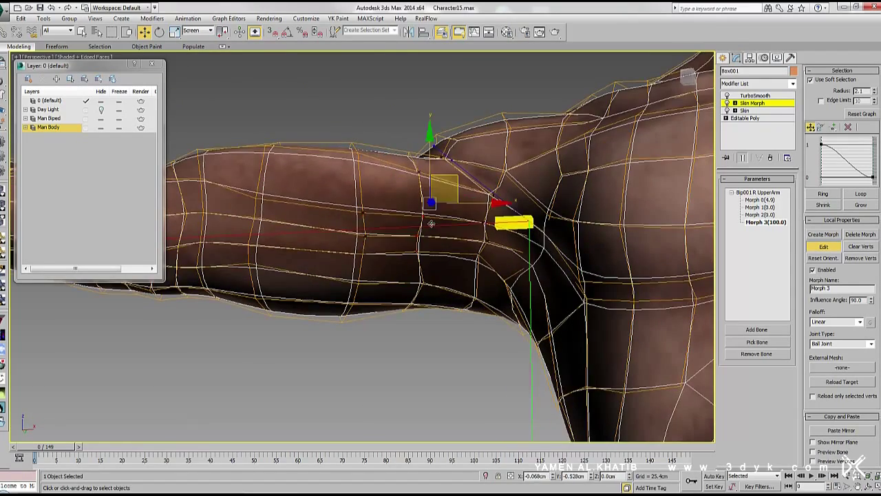
pyautogui.moveTo(316, 166)
pyautogui.keyDown('alt'); pyautogui.mouseDown(button='middle')
pyautogui.moveTo(444, 221)
pyautogui.moveTo(413, 171)
pyautogui.moveTo(421, 221)
pyautogui.moveTo(419, 212)
pyautogui.moveTo(411, 218)
pyautogui.mouseUp(button='middle'); pyautogui.keyUp('alt')
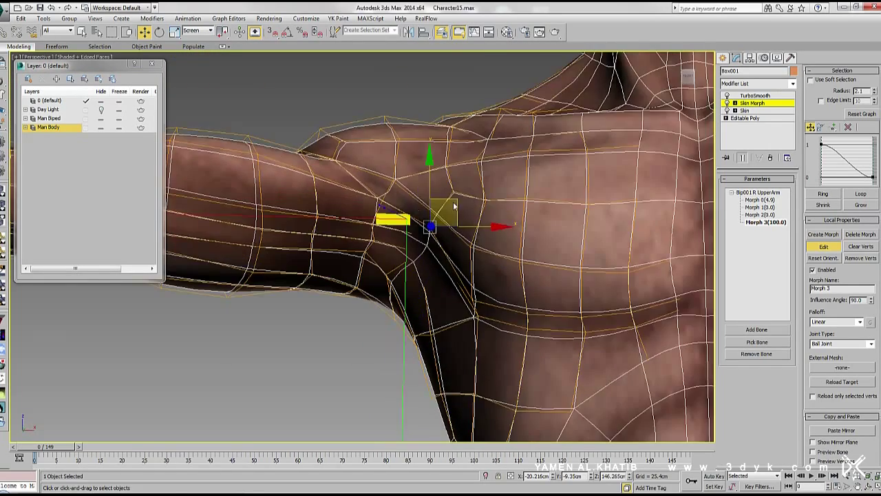
pyautogui.keyDown('alt'); pyautogui.moveTo(445, 222); pyautogui.dragTo(413, 214, button='middle'); pyautogui.keyUp('alt')
pyautogui.scroll(-3, 413, 214)
pyautogui.scroll(-3, 413, 213)
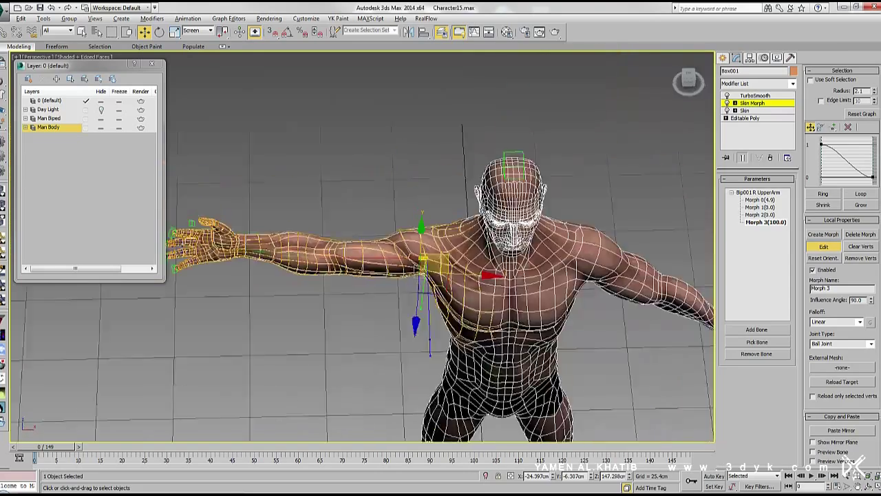
pyautogui.scroll(5, 413, 214)
pyautogui.click(356, 296)
# Select Bip001 R UpperArm and swing it up and down to test the shoulder deformation
pyautogui.press('F3')
pyautogui.click(289, 197)
pyautogui.press('F3')
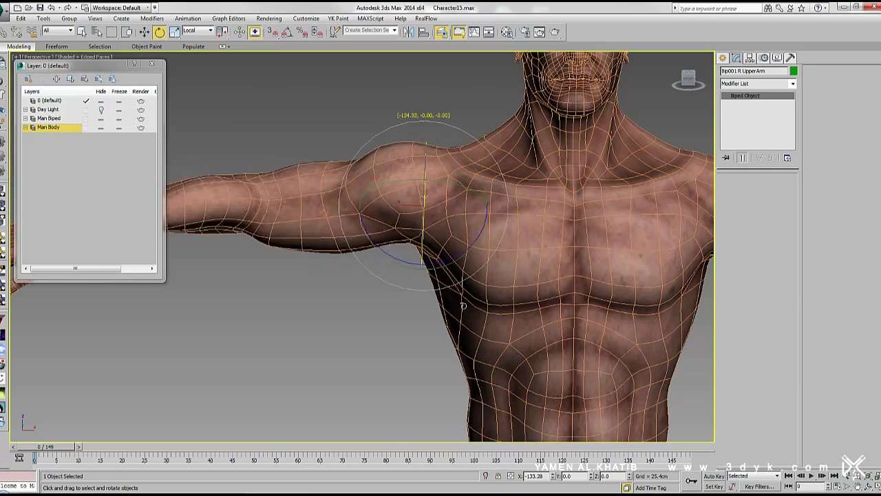
pyautogui.moveTo(474, 165); pyautogui.dragTo(431, 145)
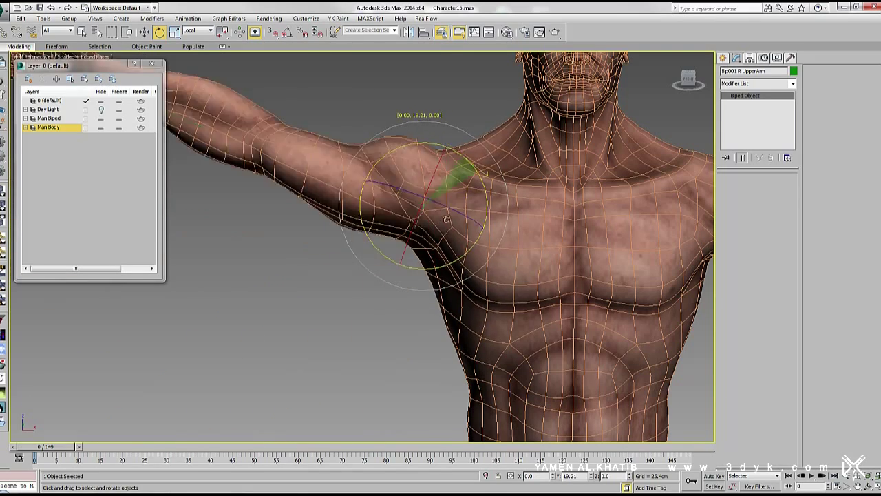
pyautogui.moveTo(439, 138); pyautogui.dragTo(417, 162)
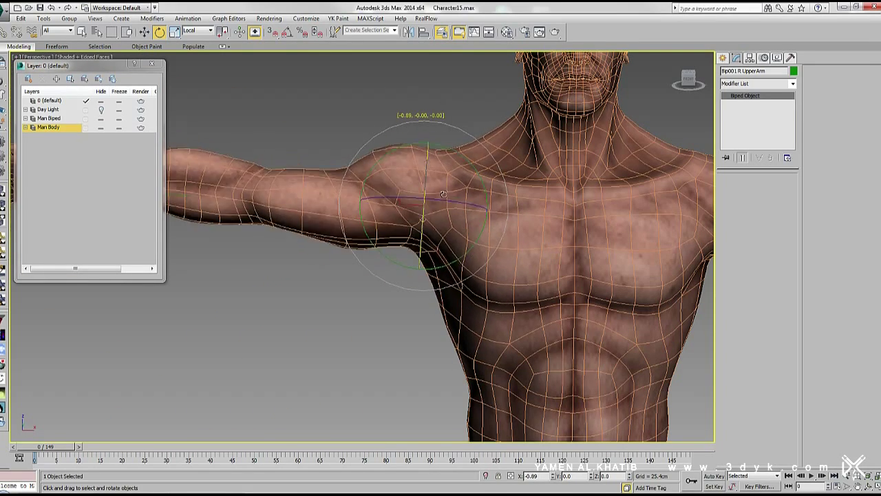
# Lower the upper arm to the character's side and create a new Skin Morph target
pyautogui.keyDown('alt'); pyautogui.moveTo(416, 161); pyautogui.dragTo(388, 218, button='middle'); pyautogui.keyUp('alt')
pyautogui.moveTo(388, 218)
pyautogui.mouseDown()
pyautogui.moveTo(363, 333)
pyautogui.moveTo(392, 247)
pyautogui.mouseUp()
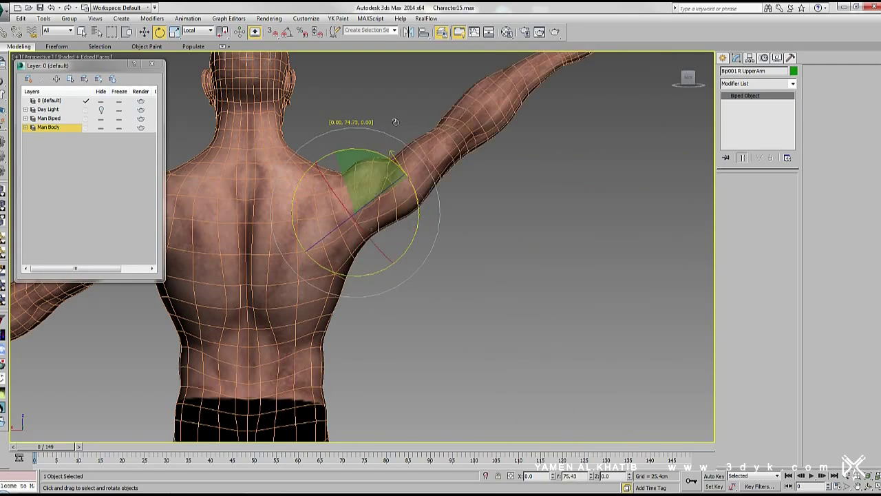
pyautogui.moveTo(392, 248)
pyautogui.keyDown('alt'); pyautogui.mouseDown(button='middle')
pyautogui.moveTo(406, 219)
pyautogui.moveTo(358, 206)
pyautogui.mouseUp(button='middle'); pyautogui.keyUp('alt')
pyautogui.moveTo(358, 207); pyautogui.dragTo(377, 178)
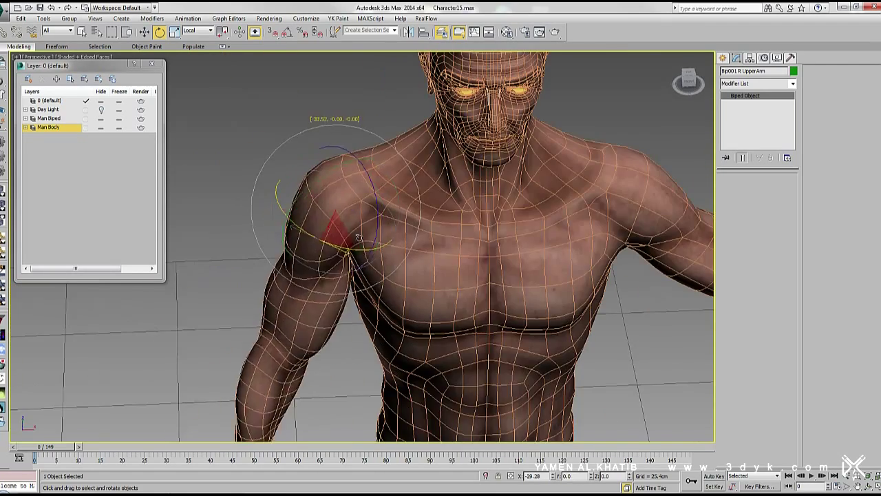
pyautogui.keyDown('alt'); pyautogui.moveTo(377, 177); pyautogui.dragTo(389, 221, button='middle'); pyautogui.keyUp('alt')
pyautogui.moveTo(389, 220); pyautogui.dragTo(392, 233)
pyautogui.scroll(2, 392, 232)
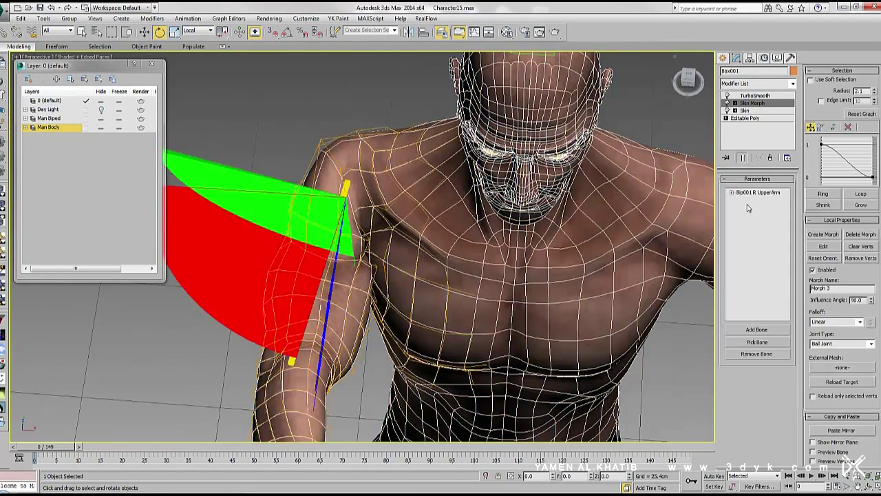
pyautogui.click(823, 234)
# Start editing Morph 4 and push the shoulder vertex up and outward
pyautogui.scroll(3, 358, 226)
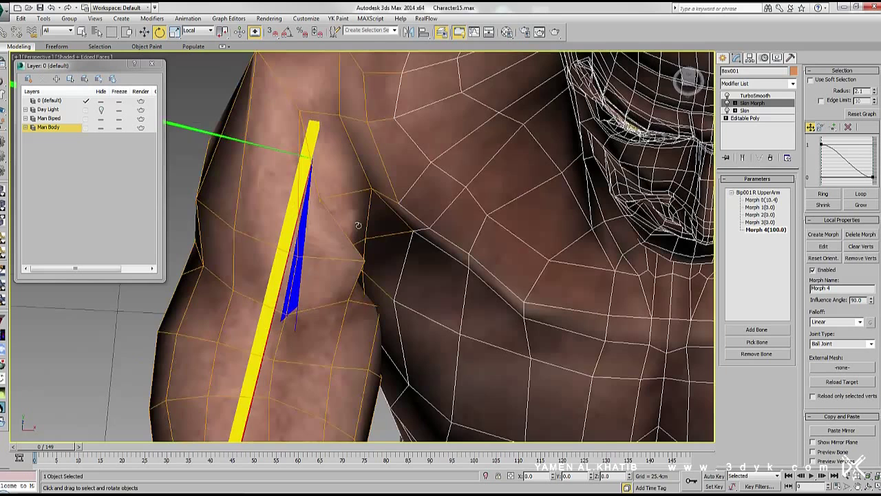
pyautogui.click(823, 246)
pyautogui.keyDown('alt'); pyautogui.moveTo(339, 206); pyautogui.dragTo(350, 182, button='middle'); pyautogui.keyUp('alt')
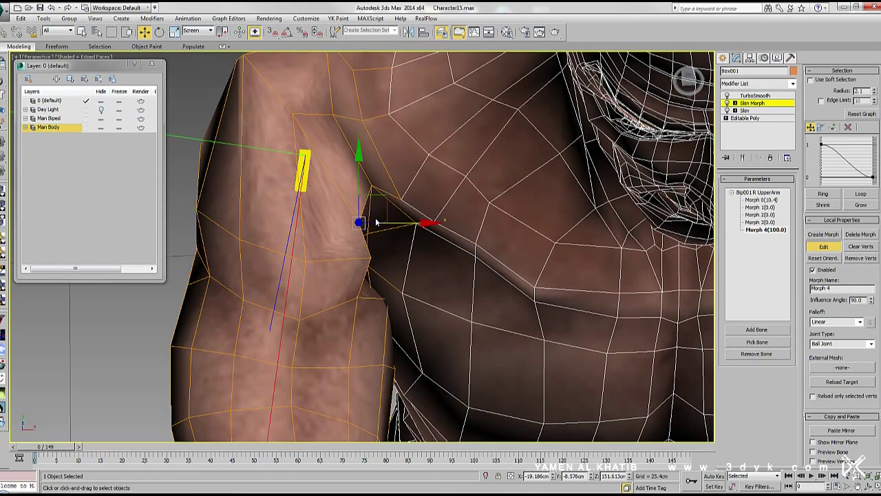
pyautogui.moveTo(435, 381)
pyautogui.keyDown('alt'); pyautogui.mouseDown(button='middle')
pyautogui.moveTo(550, 167)
pyautogui.moveTo(480, 264)
pyautogui.mouseUp(button='middle'); pyautogui.keyUp('alt')
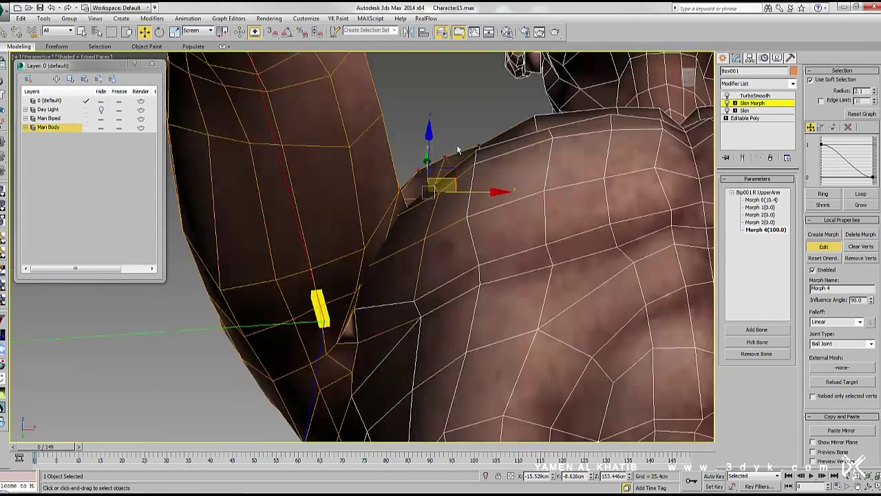
pyautogui.keyDown('alt'); pyautogui.moveTo(480, 263); pyautogui.dragTo(851, 106, button='middle'); pyautogui.keyUp('alt')
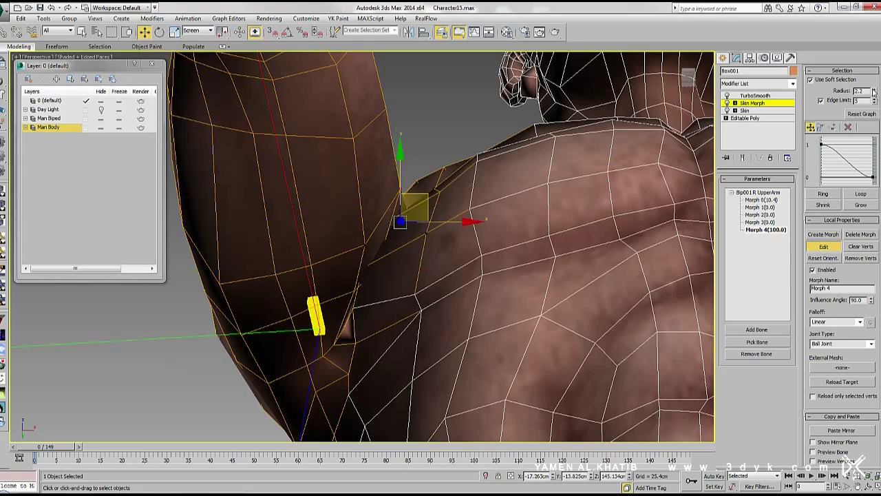
pyautogui.keyDown('alt'); pyautogui.moveTo(363, 252); pyautogui.dragTo(441, 229, button='middle'); pyautogui.keyUp('alt')
pyautogui.press('F3')
pyautogui.press('F3')
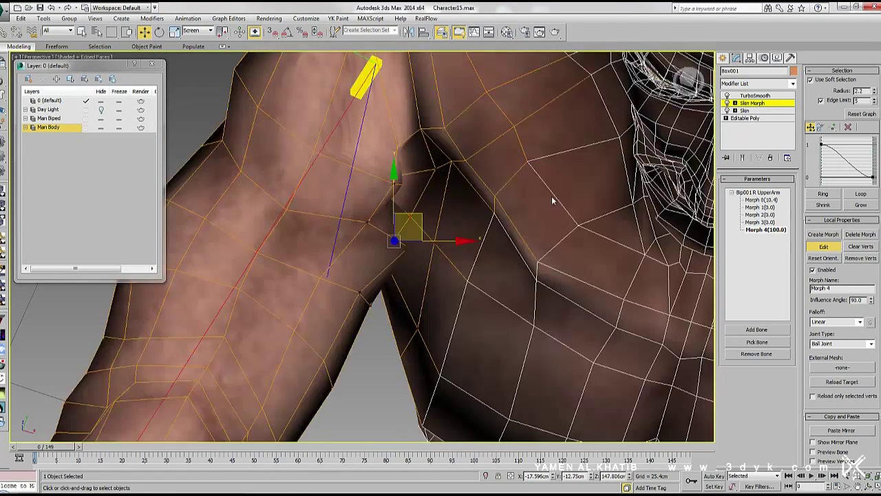
pyautogui.press('F3')
pyautogui.press('F3')
pyautogui.press('F3')
pyautogui.press('F3')
pyautogui.press('F3')
pyautogui.moveTo(375, 184)
pyautogui.keyDown('alt'); pyautogui.mouseDown(button='middle')
pyautogui.moveTo(411, 177)
pyautogui.moveTo(381, 216)
pyautogui.mouseUp(button='middle'); pyautogui.keyUp('alt')
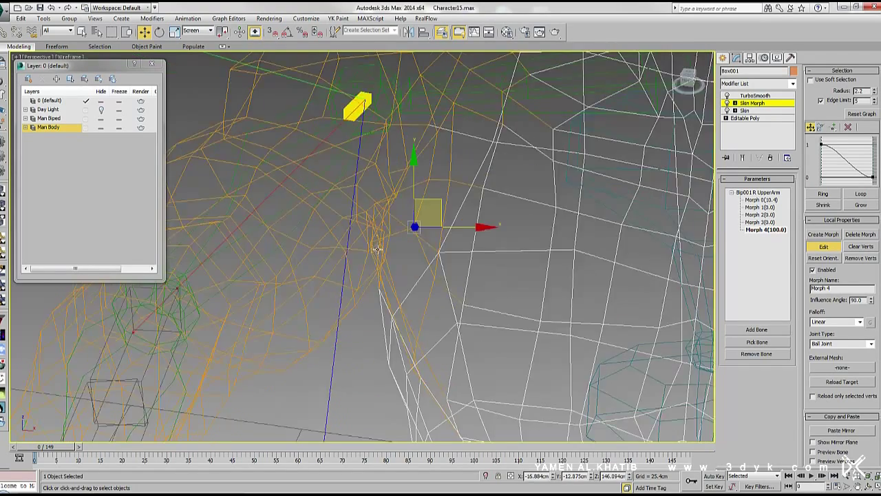
pyautogui.keyDown('alt'); pyautogui.moveTo(453, 182); pyautogui.dragTo(434, 244, button='middle'); pyautogui.keyUp('alt')
pyautogui.press('F3')
pyautogui.moveTo(434, 244); pyautogui.dragTo(428, 217)
# Enlarge the soft-selection radius to 2.5 and inspect the reshaped shoulder and armpit
pyautogui.moveTo(434, 327)
pyautogui.keyDown('alt'); pyautogui.mouseDown(button='middle')
pyautogui.moveTo(369, 285)
pyautogui.moveTo(396, 268)
pyautogui.moveTo(404, 236)
pyautogui.moveTo(431, 209)
pyautogui.mouseUp(button='middle'); pyautogui.keyUp('alt')
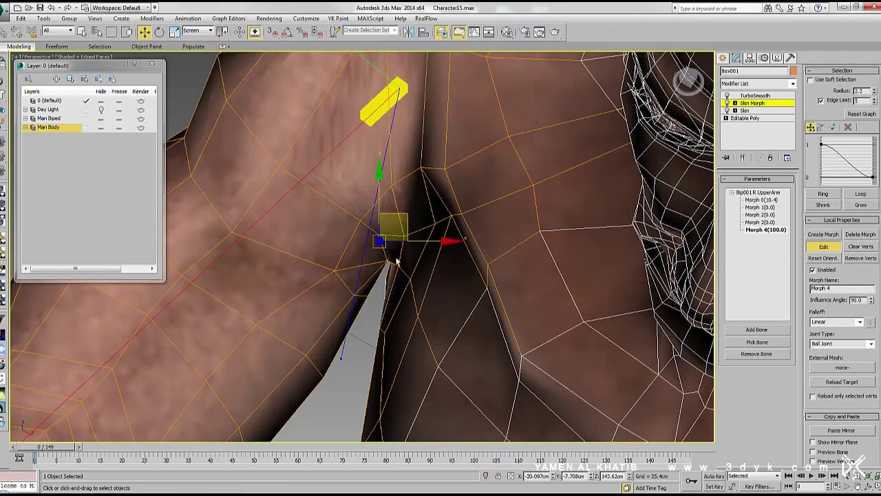
pyautogui.moveTo(383, 241)
pyautogui.keyDown('alt'); pyautogui.mouseDown(button='middle')
pyautogui.moveTo(388, 294)
pyautogui.moveTo(404, 285)
pyautogui.moveTo(400, 261)
pyautogui.moveTo(377, 258)
pyautogui.moveTo(375, 203)
pyautogui.moveTo(349, 226)
pyautogui.moveTo(354, 199)
pyautogui.moveTo(356, 208)
pyautogui.mouseUp(button='middle'); pyautogui.keyUp('alt')
pyautogui.scroll(-5, 355, 200)
pyautogui.moveTo(358, 140)
pyautogui.keyDown('alt'); pyautogui.mouseDown(button='middle')
pyautogui.moveTo(314, 191)
pyautogui.moveTo(429, 240)
pyautogui.mouseUp(button='middle'); pyautogui.keyUp('alt')
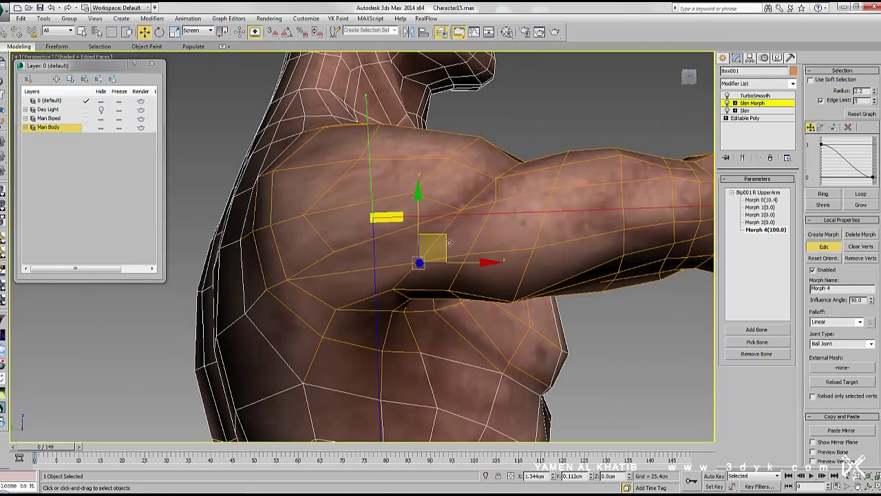
pyautogui.keyDown('alt'); pyautogui.moveTo(342, 214); pyautogui.dragTo(368, 211, button='middle'); pyautogui.keyUp('alt')
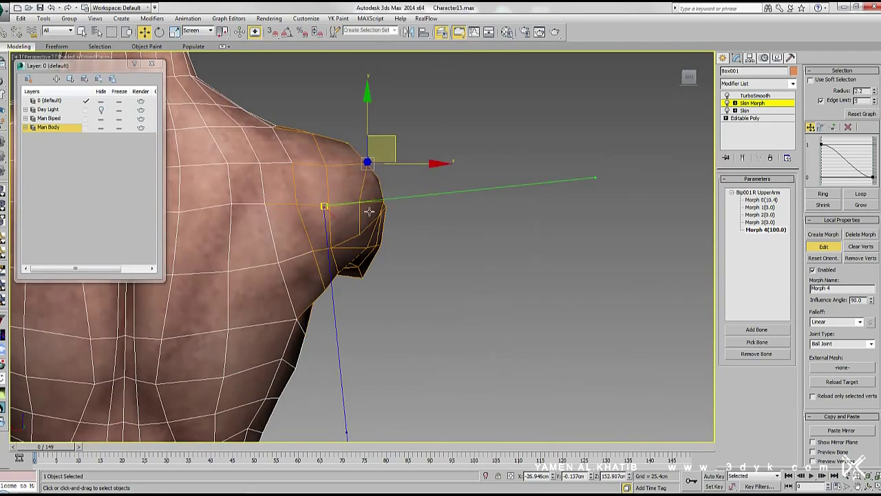
pyautogui.keyDown('alt'); pyautogui.moveTo(348, 255); pyautogui.dragTo(387, 242, button='middle'); pyautogui.keyUp('alt')
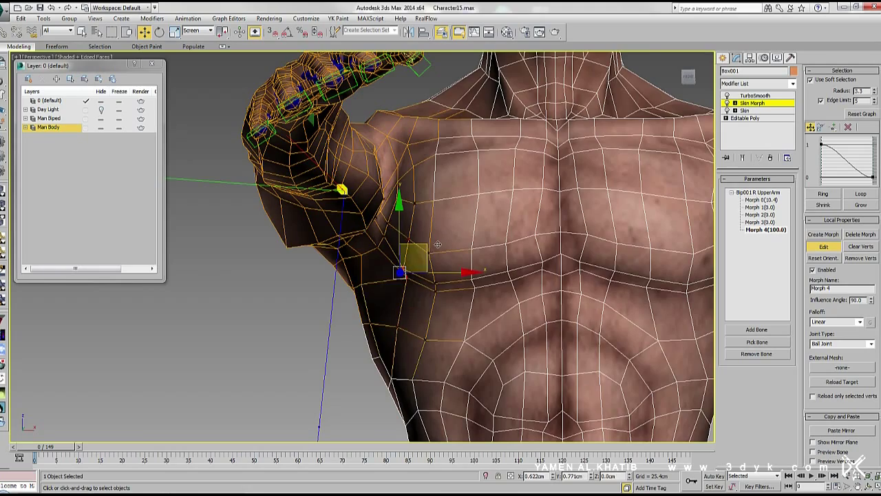
pyautogui.moveTo(447, 163)
pyautogui.keyDown('alt'); pyautogui.mouseDown(button='middle')
pyautogui.moveTo(490, 307)
pyautogui.moveTo(503, 404)
pyautogui.mouseUp(button='middle'); pyautogui.keyUp('alt')
pyautogui.moveTo(427, 175)
pyautogui.keyDown('alt'); pyautogui.mouseDown(button='middle')
pyautogui.moveTo(350, 206)
pyautogui.moveTo(291, 252)
pyautogui.moveTo(372, 238)
pyautogui.moveTo(424, 276)
pyautogui.moveTo(358, 276)
pyautogui.mouseUp(button='middle'); pyautogui.keyUp('alt')
pyautogui.click(874, 90)
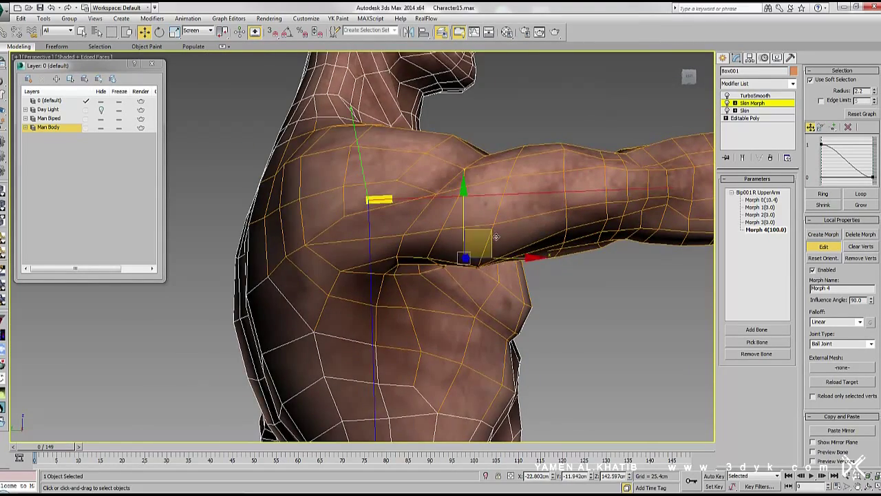
pyautogui.keyDown('alt'); pyautogui.moveTo(511, 274); pyautogui.dragTo(591, 196, button='middle'); pyautogui.keyUp('alt')
pyautogui.moveTo(379, 271)
pyautogui.keyDown('alt'); pyautogui.mouseDown(button='middle')
pyautogui.moveTo(399, 248)
pyautogui.moveTo(388, 289)
pyautogui.mouseUp(button='middle'); pyautogui.keyUp('alt')
pyautogui.keyDown('alt'); pyautogui.moveTo(440, 262); pyautogui.dragTo(569, 148, button='middle'); pyautogui.keyUp('alt')
# Select Bip001 R UpperArm and rotate it up, then back toward horizontal
pyautogui.click(569, 149)
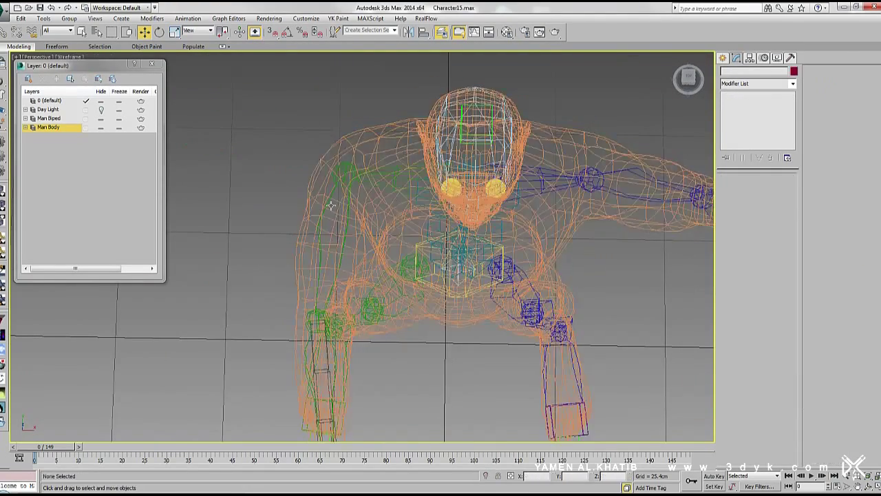
pyautogui.click(338, 158)
pyautogui.press('e')
pyautogui.moveTo(338, 158)
pyautogui.mouseDown()
pyautogui.moveTo(296, 219)
pyautogui.moveTo(344, 227)
pyautogui.mouseUp()
pyautogui.keyDown('alt'); pyautogui.moveTo(344, 227); pyautogui.dragTo(378, 237, button='middle'); pyautogui.keyUp('alt')
pyautogui.moveTo(377, 237)
pyautogui.mouseDown()
pyautogui.moveTo(368, 144)
pyautogui.moveTo(386, 206)
pyautogui.mouseUp()
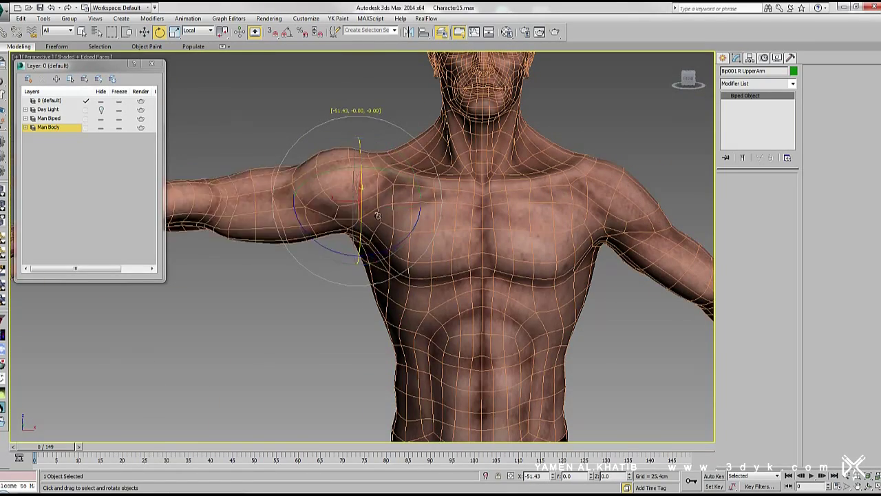
pyautogui.keyDown('alt'); pyautogui.moveTo(385, 206); pyautogui.dragTo(579, 207, button='middle'); pyautogui.keyUp('alt')
# With the Motion panel showing, lower the upper arm to hang toward the character's side
pyautogui.click(763, 58)
pyautogui.moveTo(551, 172); pyautogui.dragTo(592, 212)
pyautogui.moveTo(592, 212)
pyautogui.keyDown('alt'); pyautogui.mouseDown(button='middle')
pyautogui.moveTo(525, 203)
pyautogui.moveTo(480, 236)
pyautogui.mouseUp(button='middle'); pyautogui.keyUp('alt')
pyautogui.hotkey('ctrl', 'z')
pyautogui.moveTo(480, 236); pyautogui.dragTo(482, 275)
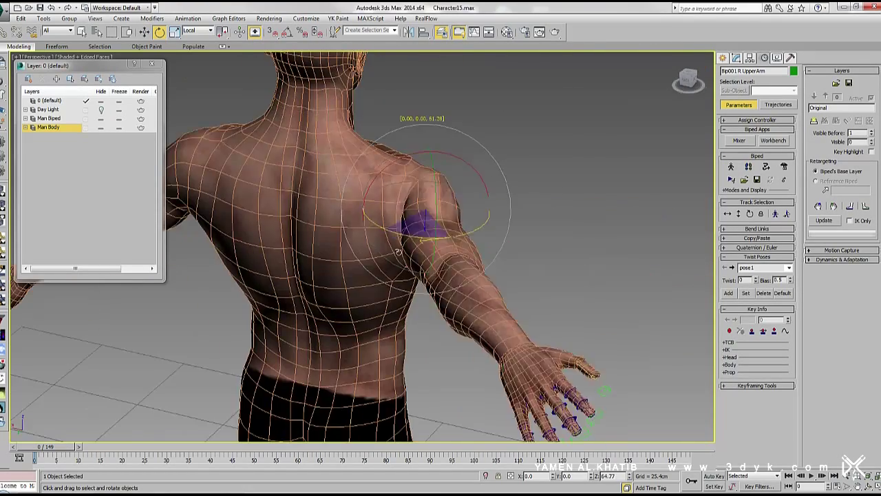
pyautogui.keyDown('alt'); pyautogui.moveTo(482, 275); pyautogui.dragTo(479, 185, button='middle'); pyautogui.keyUp('alt')
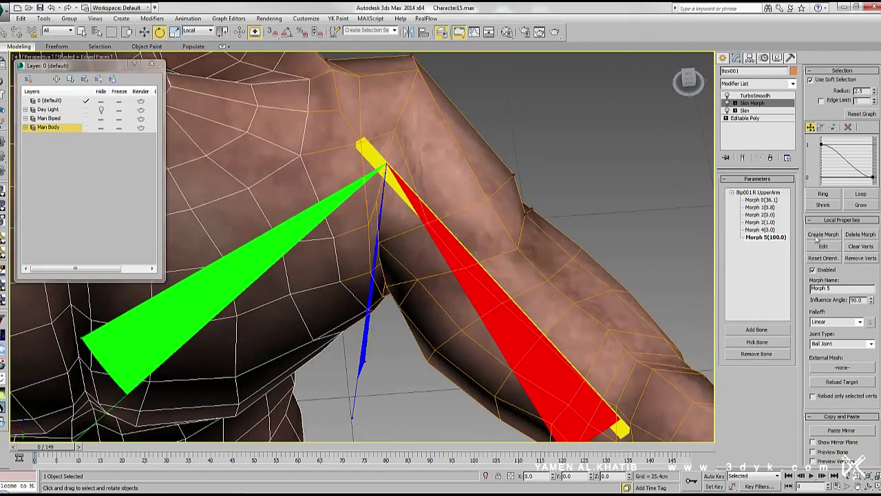
# Start editing Morph 5 and select a vertex near the armpit
pyautogui.click(823, 246)
pyautogui.keyDown('alt'); pyautogui.moveTo(385, 210); pyautogui.dragTo(412, 225, button='middle'); pyautogui.keyUp('alt')
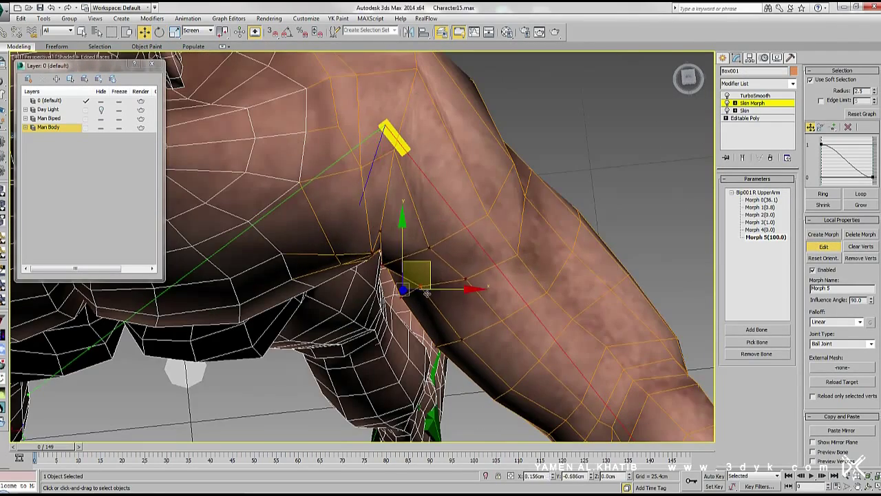
pyautogui.click(364, 127)
pyautogui.keyDown('alt'); pyautogui.moveTo(416, 108); pyautogui.dragTo(492, 200, button='middle'); pyautogui.keyUp('alt')
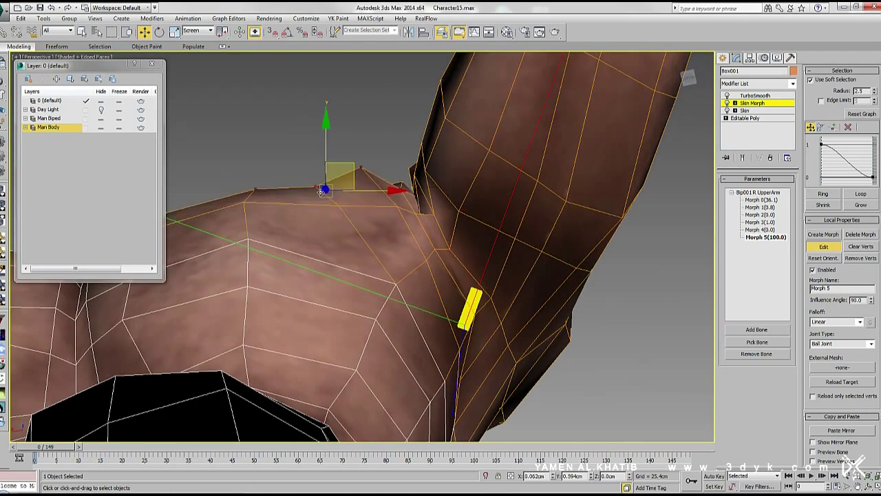
pyautogui.keyDown('alt'); pyautogui.moveTo(321, 191); pyautogui.dragTo(336, 222, button='middle'); pyautogui.keyUp('alt')
pyautogui.keyDown('alt'); pyautogui.moveTo(358, 139); pyautogui.dragTo(439, 273, button='middle'); pyautogui.keyUp('alt')
pyautogui.keyDown('alt'); pyautogui.moveTo(361, 351); pyautogui.dragTo(412, 326, button='middle'); pyautogui.keyUp('alt')
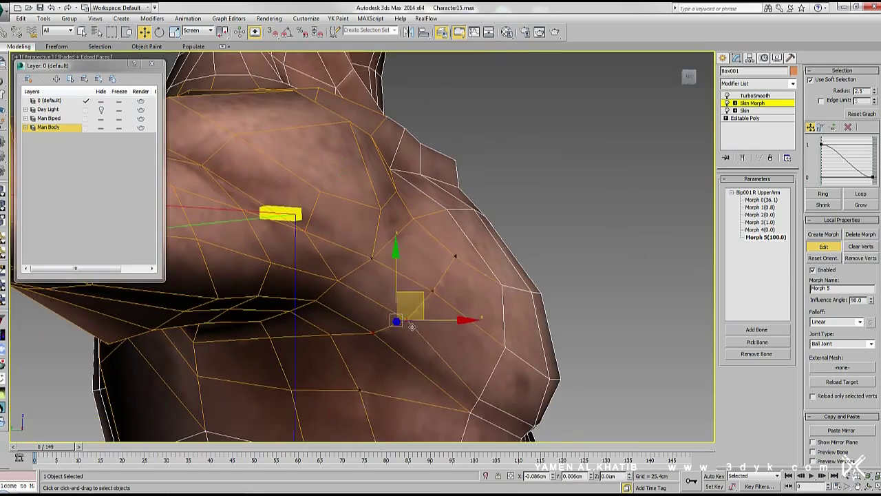
pyautogui.keyDown('alt'); pyautogui.moveTo(445, 264); pyautogui.dragTo(479, 239, button='middle'); pyautogui.keyUp('alt')
pyautogui.keyDown('alt'); pyautogui.moveTo(380, 173); pyautogui.dragTo(468, 193, button='middle'); pyautogui.keyUp('alt')
pyautogui.moveTo(385, 199)
pyautogui.keyDown('alt'); pyautogui.mouseDown(button='middle')
pyautogui.moveTo(395, 205)
pyautogui.moveTo(417, 191)
pyautogui.moveTo(418, 220)
pyautogui.mouseUp(button='middle'); pyautogui.keyUp('alt')
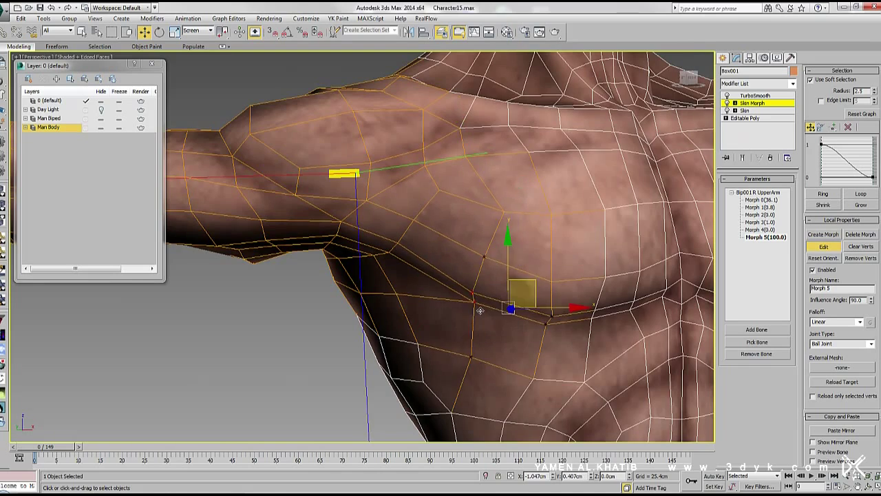
# Inspect the chest and shoulder from several angles and pick a vertex under the upper arm
pyautogui.keyDown('alt'); pyautogui.moveTo(545, 327); pyautogui.dragTo(565, 294, button='middle'); pyautogui.keyUp('alt')
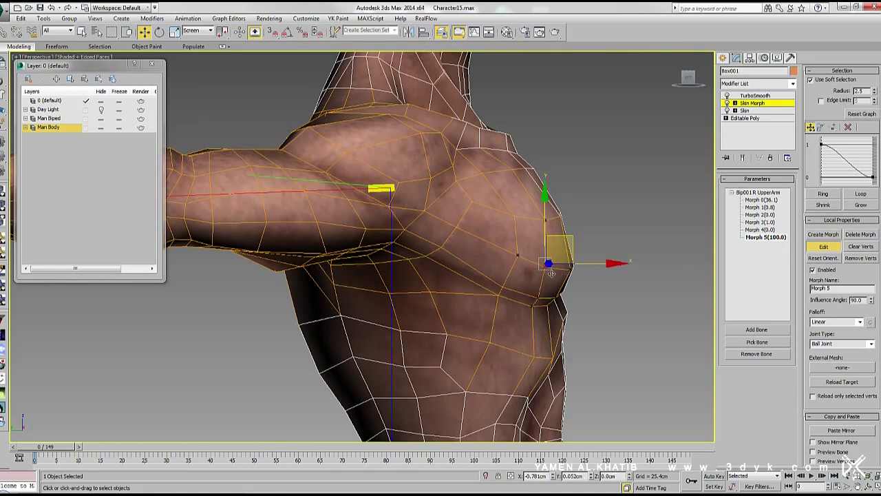
pyautogui.keyDown('alt'); pyautogui.moveTo(508, 216); pyautogui.dragTo(738, 172, button='middle'); pyautogui.keyUp('alt')
pyautogui.moveTo(564, 276)
pyautogui.keyDown('alt'); pyautogui.mouseDown(button='middle')
pyautogui.moveTo(542, 279)
pyautogui.moveTo(574, 287)
pyautogui.moveTo(425, 146)
pyautogui.moveTo(450, 227)
pyautogui.moveTo(379, 140)
pyautogui.mouseUp(button='middle'); pyautogui.keyUp('alt')
pyautogui.keyDown('alt'); pyautogui.moveTo(370, 105); pyautogui.dragTo(421, 140, button='middle'); pyautogui.keyUp('alt')
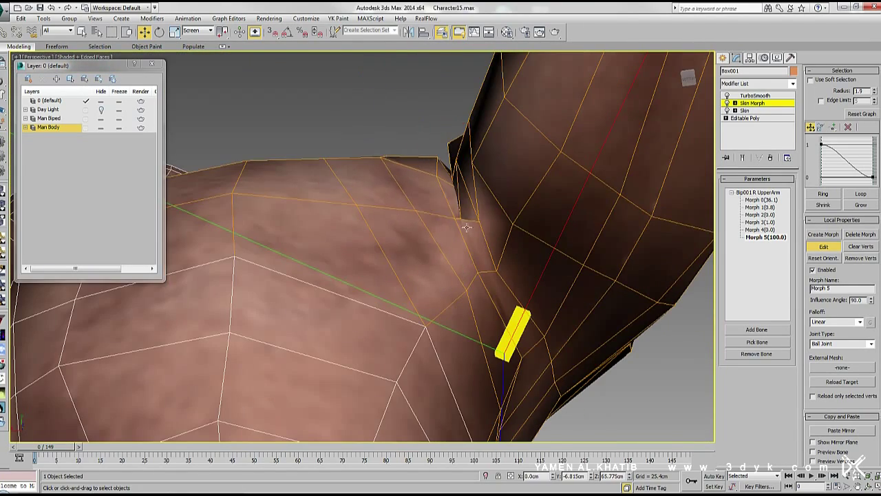
pyautogui.moveTo(468, 222)
pyautogui.keyDown('alt'); pyautogui.mouseDown(button='middle')
pyautogui.moveTo(455, 194)
pyautogui.moveTo(440, 279)
pyautogui.moveTo(460, 228)
pyautogui.mouseUp(button='middle'); pyautogui.keyUp('alt')
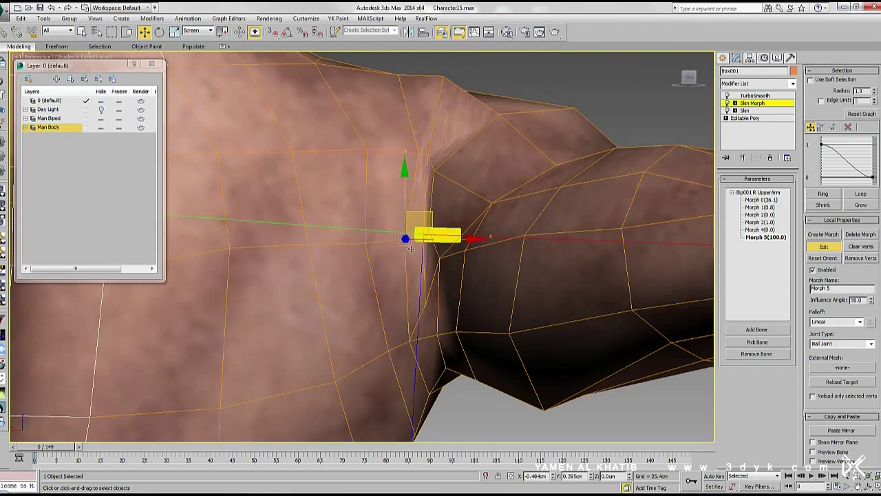
pyautogui.keyDown('alt'); pyautogui.moveTo(411, 248); pyautogui.dragTo(466, 267, button='middle'); pyautogui.keyUp('alt')
pyautogui.moveTo(425, 158)
pyautogui.keyDown('alt'); pyautogui.mouseDown(button='middle')
pyautogui.moveTo(426, 152)
pyautogui.moveTo(413, 217)
pyautogui.moveTo(466, 129)
pyautogui.moveTo(453, 223)
pyautogui.mouseUp(button='middle'); pyautogui.keyUp('alt')
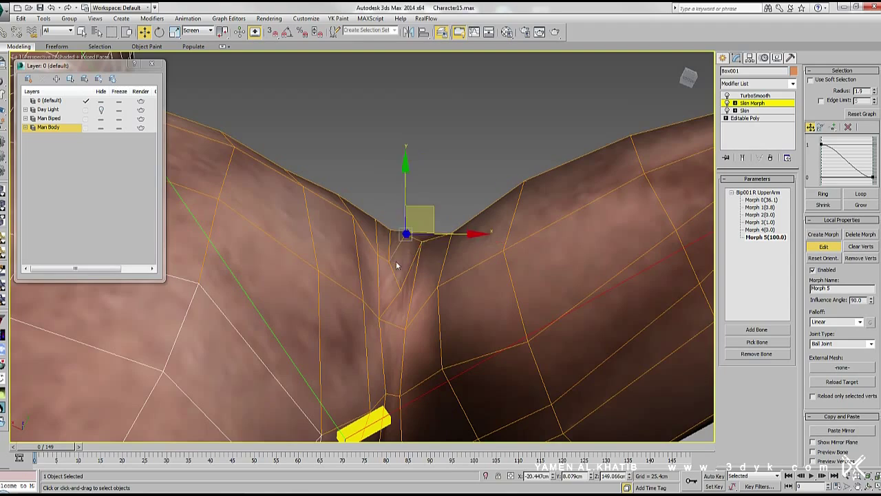
pyautogui.moveTo(410, 330)
pyautogui.keyDown('alt'); pyautogui.mouseDown(button='middle')
pyautogui.moveTo(454, 313)
pyautogui.moveTo(415, 284)
pyautogui.mouseUp(button='middle'); pyautogui.keyUp('alt')
pyautogui.click(434, 289)
pyautogui.moveTo(411, 335)
pyautogui.keyDown('alt'); pyautogui.mouseDown(button='middle')
pyautogui.moveTo(421, 200)
pyautogui.moveTo(410, 224)
pyautogui.moveTo(495, 245)
pyautogui.moveTo(555, 243)
pyautogui.moveTo(388, 202)
pyautogui.moveTo(413, 227)
pyautogui.moveTo(272, 349)
pyautogui.mouseUp(button='middle'); pyautogui.keyUp('alt')
pyautogui.scroll(-5, 410, 222)
# Finish editing Morph 5 and select Bip001 R UpperArm for rotation
pyautogui.click(823, 246)
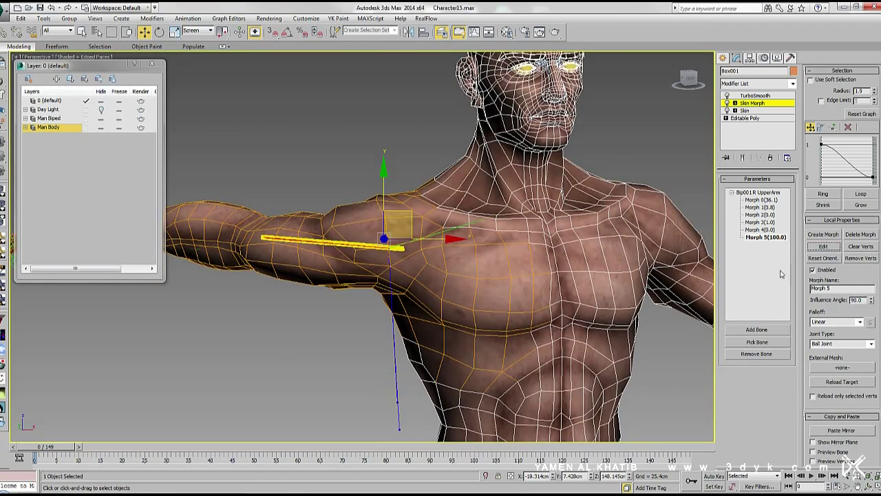
pyautogui.press('F3')
pyautogui.click(390, 243)
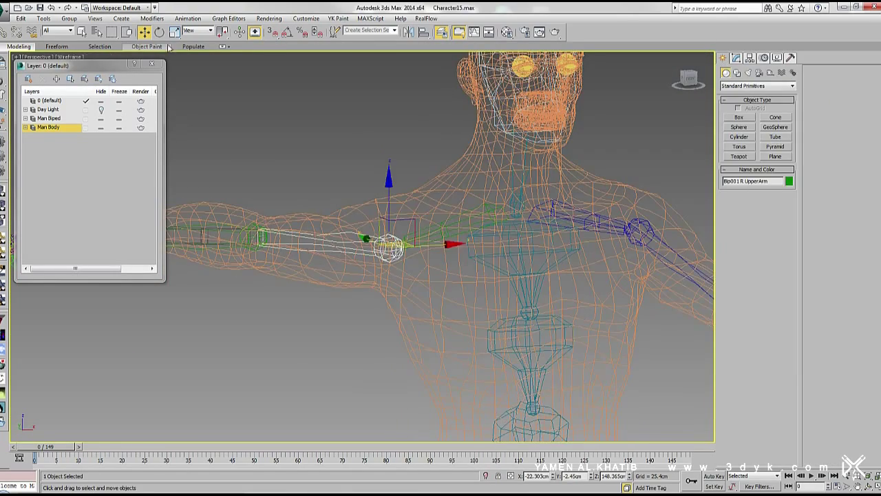
pyautogui.press('e')
pyautogui.click(764, 59)
pyautogui.press('F3')
# Rotate the upper arm down toward the body and frame the shoulder and chest
pyautogui.moveTo(403, 204)
pyautogui.mouseDown()
pyautogui.moveTo(439, 214)
pyautogui.moveTo(426, 265)
pyautogui.moveTo(386, 187)
pyautogui.mouseUp()
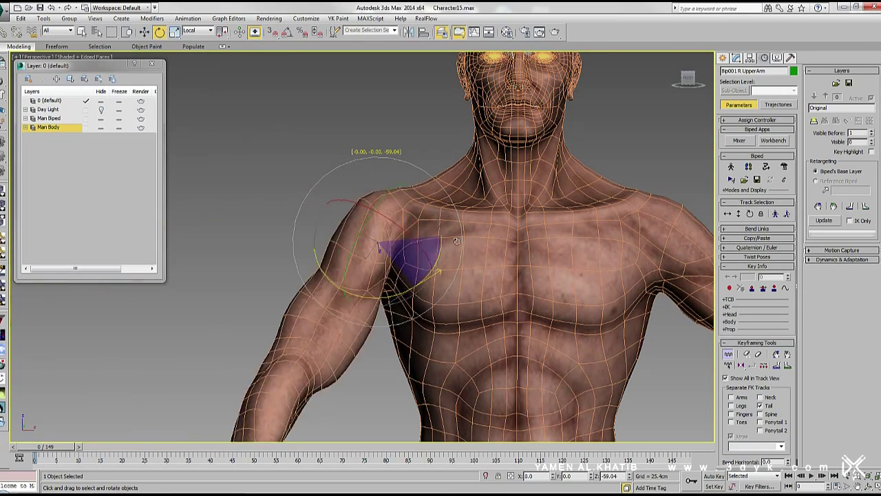
pyautogui.moveTo(386, 187)
pyautogui.keyDown('alt'); pyautogui.mouseDown(button='middle')
pyautogui.moveTo(423, 157)
pyautogui.moveTo(357, 225)
pyautogui.moveTo(371, 206)
pyautogui.mouseUp(button='middle'); pyautogui.keyUp('alt')
pyautogui.moveTo(372, 207); pyautogui.dragTo(399, 197)
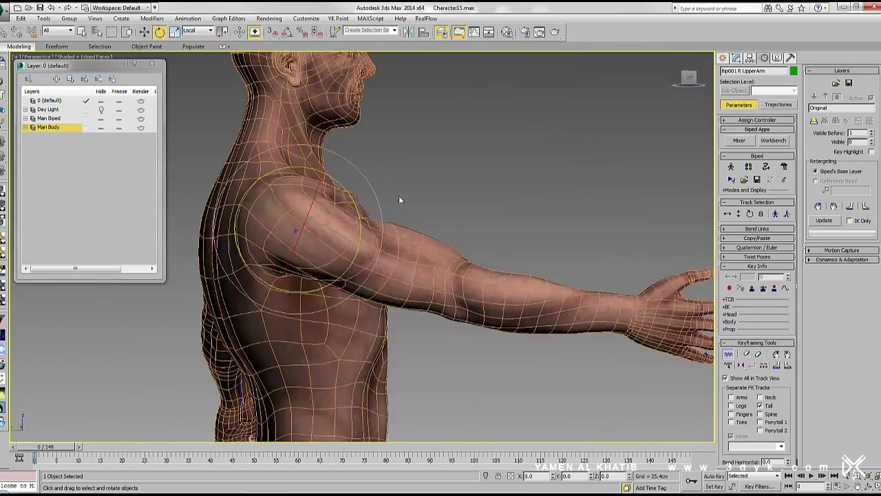
pyautogui.keyDown('alt'); pyautogui.moveTo(400, 197); pyautogui.dragTo(318, 250, button='middle'); pyautogui.keyUp('alt')
pyautogui.scroll(2, 319, 251)
pyautogui.moveTo(252, 173); pyautogui.dragTo(256, 232, button='middle')
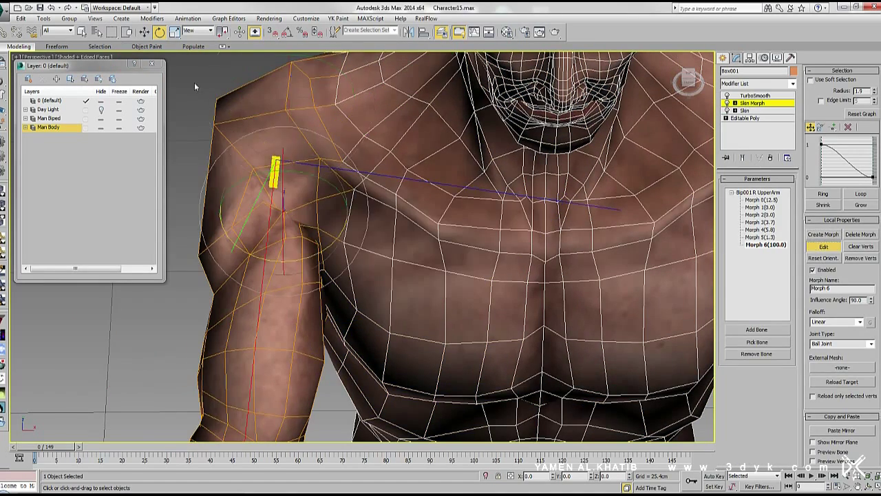
# Switch to Move and inspect Morph 6's shoulder and armpit from below, checking in wireframe
pyautogui.press('w')
pyautogui.scroll(2, 361, 250)
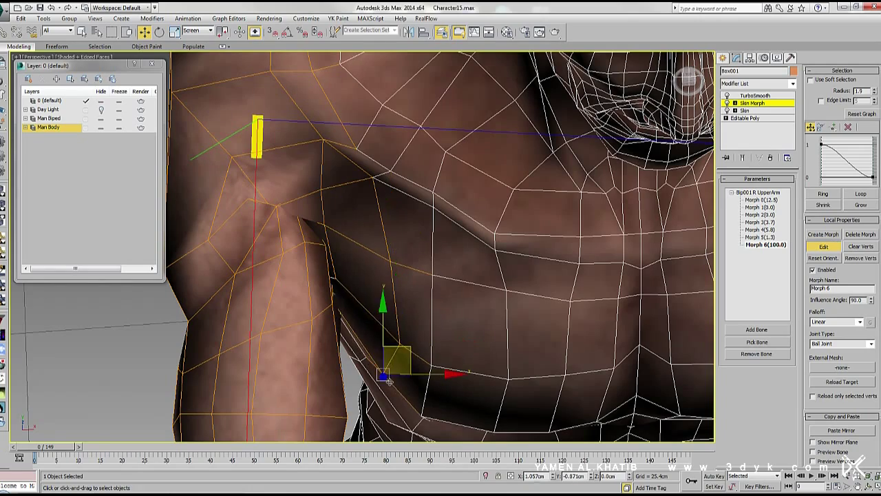
pyautogui.keyDown('alt'); pyautogui.moveTo(384, 325); pyautogui.dragTo(391, 260, button='middle'); pyautogui.keyUp('alt')
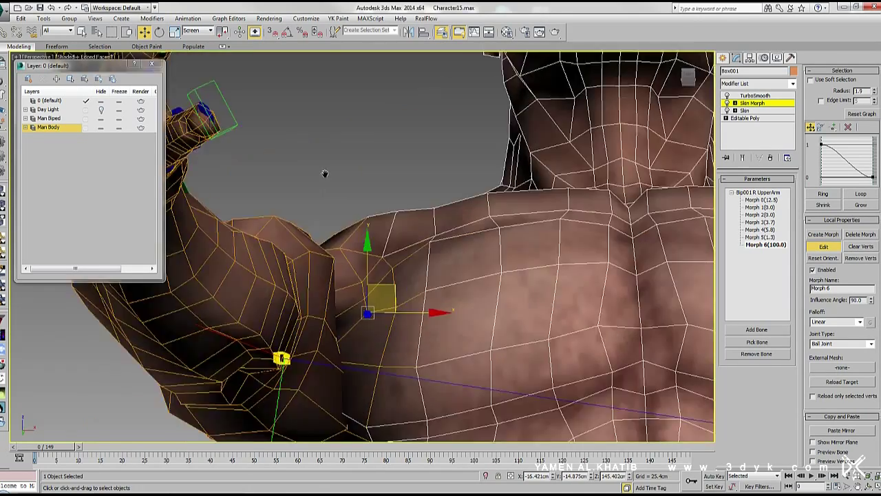
pyautogui.moveTo(397, 312)
pyautogui.keyDown('alt'); pyautogui.mouseDown(button='middle')
pyautogui.moveTo(435, 236)
pyautogui.moveTo(369, 245)
pyautogui.mouseUp(button='middle'); pyautogui.keyUp('alt')
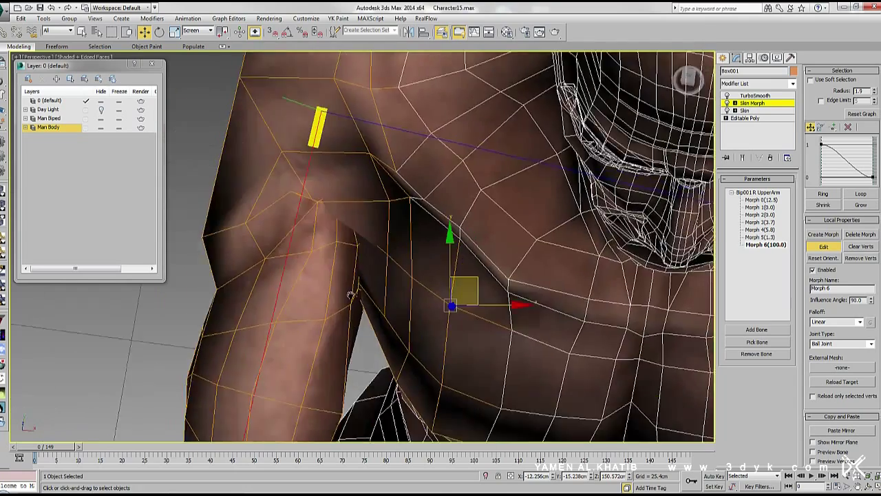
pyautogui.press('F3')
pyautogui.scroll(-3, 369, 244)
pyautogui.keyDown('alt'); pyautogui.moveTo(369, 245); pyautogui.dragTo(482, 206, button='middle'); pyautogui.keyUp('alt')
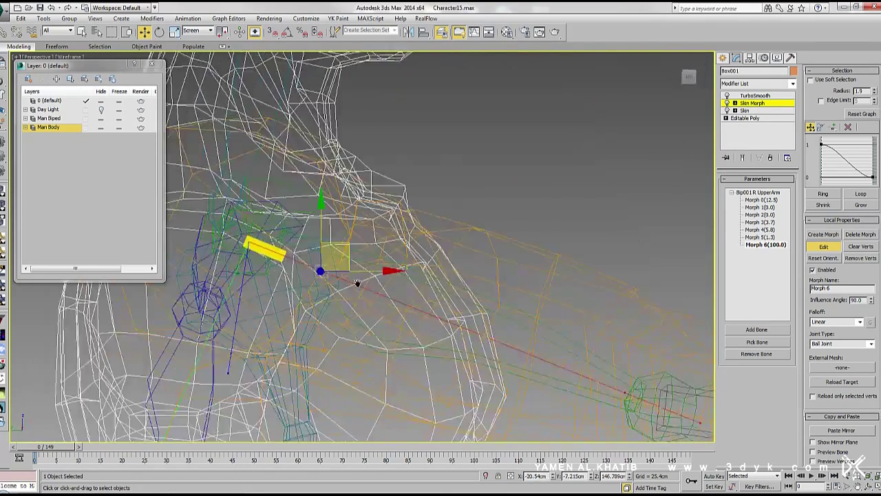
pyautogui.press('F3')
pyautogui.scroll(3, 385, 241)
pyautogui.moveTo(386, 240)
pyautogui.keyDown('alt'); pyautogui.mouseDown(button='middle')
pyautogui.moveTo(413, 172)
pyautogui.moveTo(405, 200)
pyautogui.mouseUp(button='middle'); pyautogui.keyUp('alt')
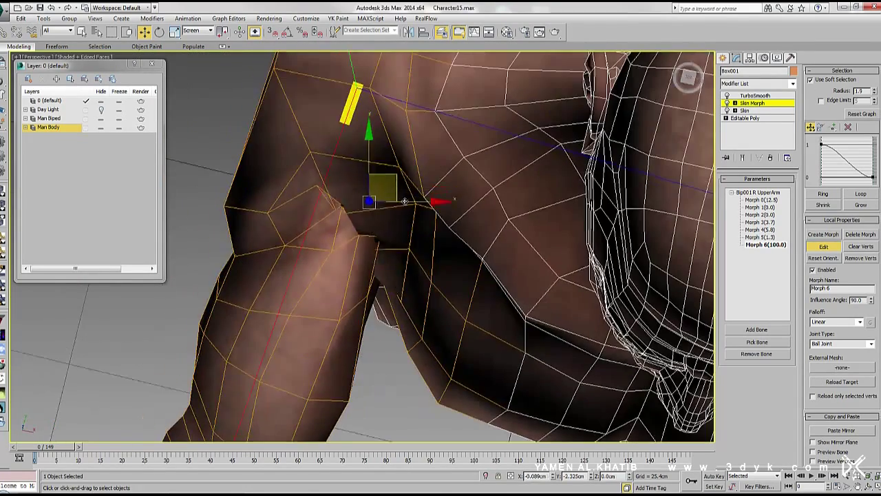
pyautogui.moveTo(363, 258)
pyautogui.keyDown('alt'); pyautogui.mouseDown(button='middle')
pyautogui.moveTo(344, 279)
pyautogui.moveTo(361, 278)
pyautogui.moveTo(349, 290)
pyautogui.mouseUp(button='middle'); pyautogui.keyUp('alt')
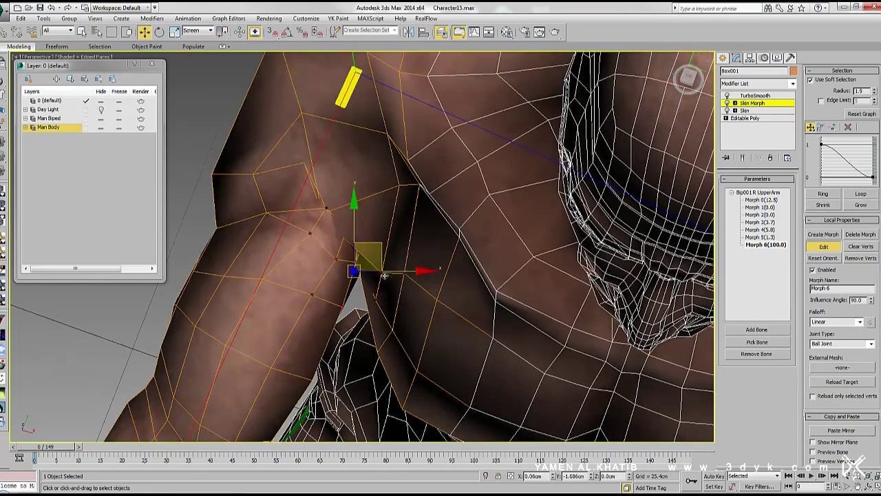
pyautogui.moveTo(308, 249)
pyautogui.keyDown('alt'); pyautogui.mouseDown(button='middle')
pyautogui.moveTo(358, 199)
pyautogui.moveTo(414, 167)
pyautogui.moveTo(416, 262)
pyautogui.moveTo(390, 335)
pyautogui.moveTo(360, 287)
pyautogui.moveTo(466, 205)
pyautogui.moveTo(413, 263)
pyautogui.mouseUp(button='middle'); pyautogui.keyUp('alt')
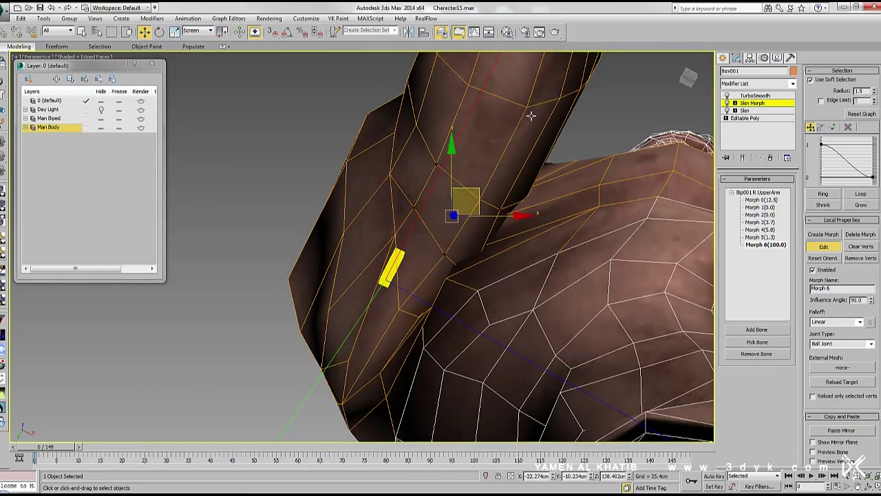
pyautogui.keyDown('alt'); pyautogui.moveTo(531, 116); pyautogui.dragTo(462, 178, button='middle'); pyautogui.keyUp('alt')
# Pull the armpit vertices up and inward, then recheck the shoulder shaded and in wireframe
pyautogui.moveTo(455, 261)
pyautogui.mouseDown()
pyautogui.moveTo(394, 266)
pyautogui.moveTo(397, 279)
pyautogui.moveTo(355, 214)
pyautogui.moveTo(355, 266)
pyautogui.moveTo(359, 210)
pyautogui.mouseUp()
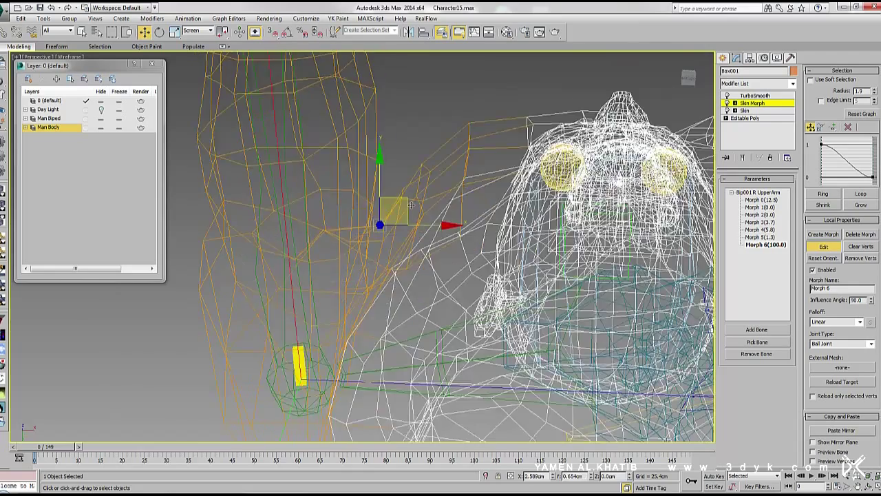
pyautogui.keyDown('alt'); pyautogui.moveTo(359, 210); pyautogui.dragTo(332, 187, button='middle'); pyautogui.keyUp('alt')
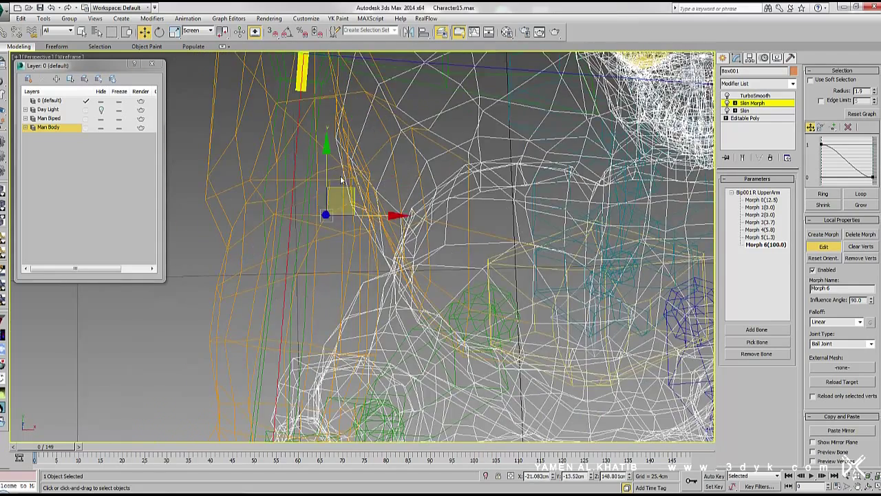
pyautogui.press('F3')
pyautogui.scroll(4, 406, 235)
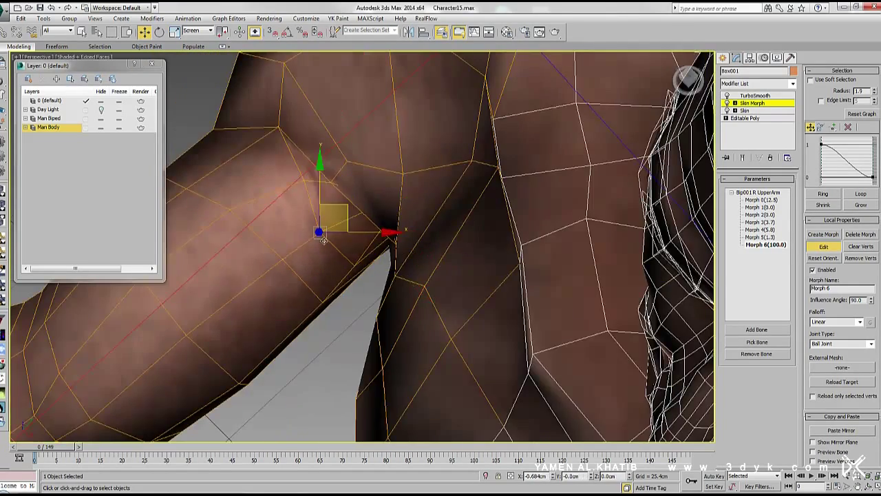
pyautogui.moveTo(354, 227)
pyautogui.keyDown('alt'); pyautogui.mouseDown(button='middle')
pyautogui.moveTo(395, 251)
pyautogui.moveTo(423, 183)
pyautogui.moveTo(333, 205)
pyautogui.moveTo(366, 164)
pyautogui.moveTo(380, 206)
pyautogui.moveTo(406, 196)
pyautogui.moveTo(403, 159)
pyautogui.moveTo(423, 179)
pyautogui.moveTo(413, 200)
pyautogui.moveTo(405, 139)
pyautogui.mouseUp(button='middle'); pyautogui.keyUp('alt')
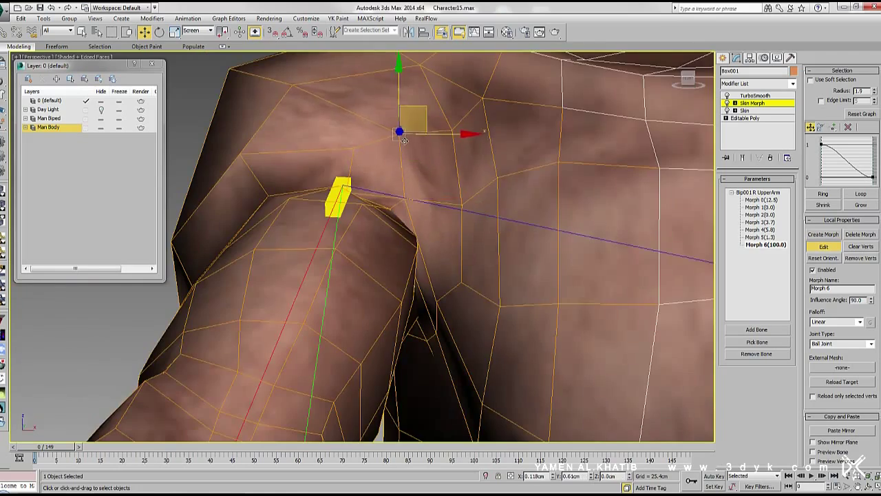
pyautogui.moveTo(456, 263)
pyautogui.keyDown('alt'); pyautogui.mouseDown(button='middle')
pyautogui.moveTo(400, 241)
pyautogui.moveTo(405, 157)
pyautogui.moveTo(429, 187)
pyautogui.mouseUp(button='middle'); pyautogui.keyUp('alt')
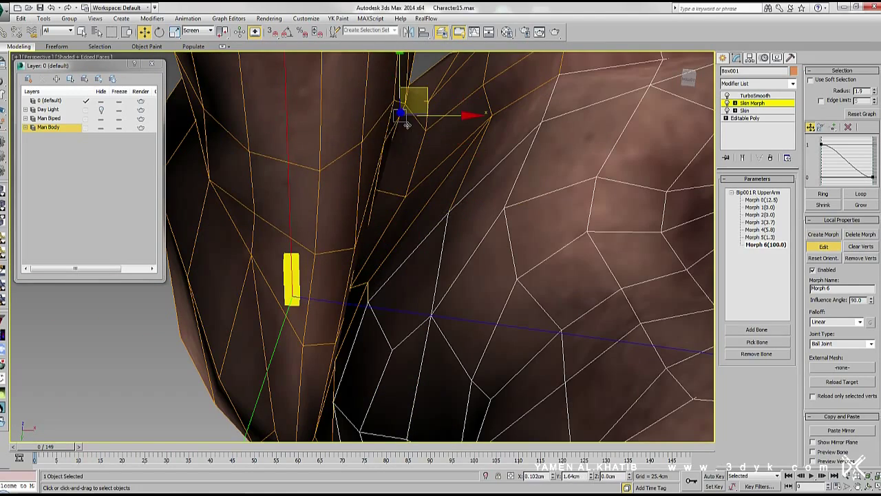
pyautogui.press('F3')
pyautogui.press('F3')
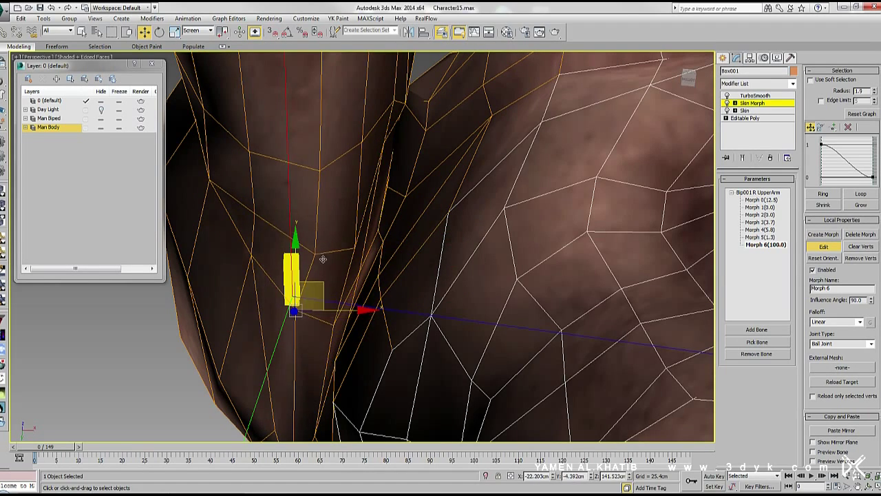
# Inspect Morph 6's reshaped shoulder in wireframe from several angles
pyautogui.moveTo(386, 163)
pyautogui.keyDown('alt'); pyautogui.mouseDown(button='middle')
pyautogui.moveTo(335, 197)
pyautogui.moveTo(298, 347)
pyautogui.moveTo(472, 310)
pyautogui.mouseUp(button='middle'); pyautogui.keyUp('alt')
pyautogui.press('F3')
pyautogui.moveTo(302, 261)
pyautogui.keyDown('alt'); pyautogui.mouseDown(button='middle')
pyautogui.moveTo(302, 237)
pyautogui.moveTo(273, 205)
pyautogui.moveTo(385, 265)
pyautogui.moveTo(353, 239)
pyautogui.mouseUp(button='middle'); pyautogui.keyUp('alt')
pyautogui.moveTo(383, 268)
pyautogui.keyDown('alt'); pyautogui.mouseDown(button='middle')
pyautogui.moveTo(379, 250)
pyautogui.moveTo(390, 273)
pyautogui.moveTo(411, 252)
pyautogui.moveTo(395, 254)
pyautogui.moveTo(500, 247)
pyautogui.mouseUp(button='middle'); pyautogui.keyUp('alt')
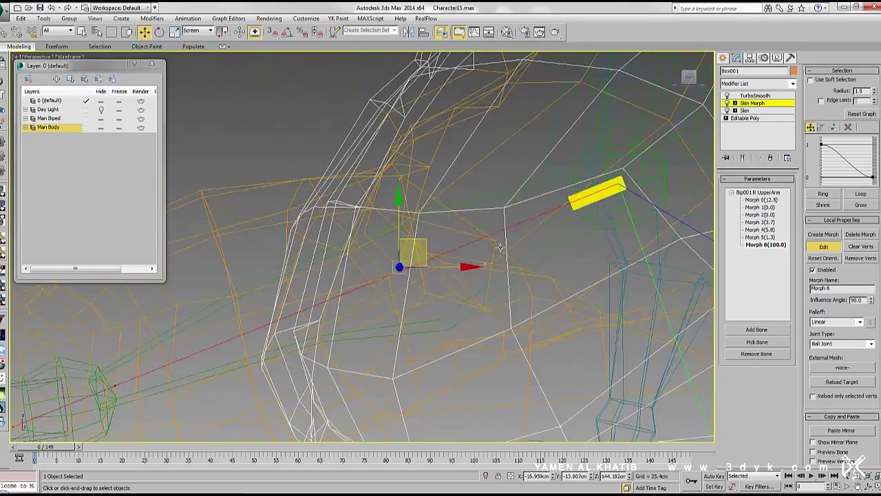
pyautogui.moveTo(472, 334)
pyautogui.keyDown('alt'); pyautogui.mouseDown(button='middle')
pyautogui.moveTo(458, 277)
pyautogui.moveTo(445, 289)
pyautogui.mouseUp(button='middle'); pyautogui.keyUp('alt')
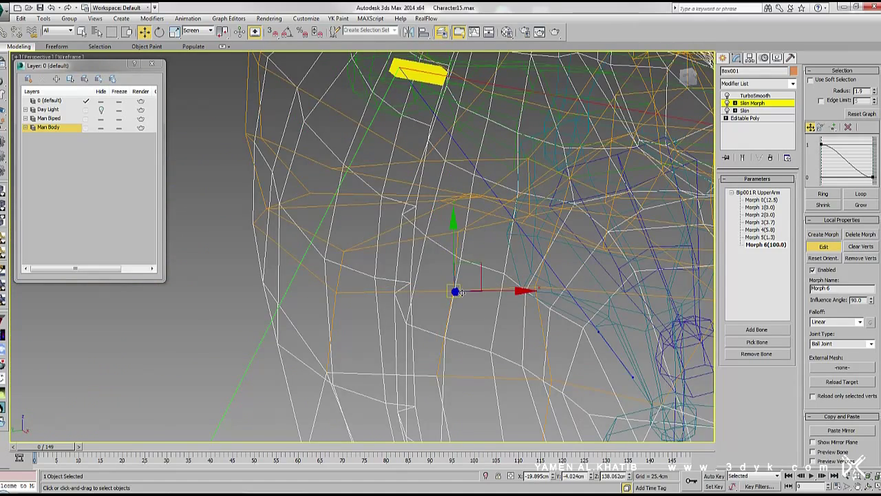
pyautogui.moveTo(541, 293)
pyautogui.keyDown('alt'); pyautogui.mouseDown(button='middle')
pyautogui.moveTo(398, 339)
pyautogui.moveTo(440, 234)
pyautogui.mouseUp(button='middle'); pyautogui.keyUp('alt')
pyautogui.press('F3')
pyautogui.keyDown('alt'); pyautogui.moveTo(431, 350); pyautogui.dragTo(354, 155, button='middle'); pyautogui.keyUp('alt')
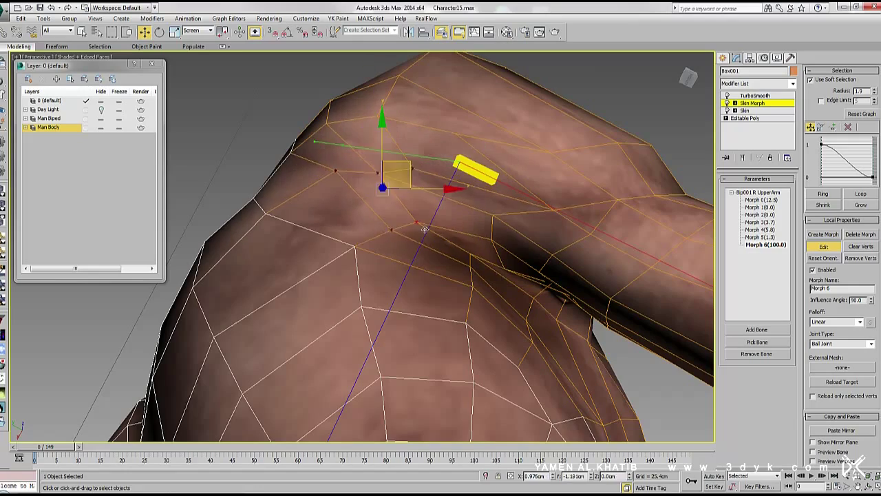
pyautogui.moveTo(281, 226)
pyautogui.keyDown('alt'); pyautogui.mouseDown(button='middle')
pyautogui.moveTo(274, 214)
pyautogui.moveTo(312, 285)
pyautogui.mouseUp(button='middle'); pyautogui.keyUp('alt')
# Recheck the shoulder bone area and upper arm, ending on a front view of the upper body
pyautogui.press('F3')
pyautogui.moveTo(361, 263)
pyautogui.keyDown('alt'); pyautogui.mouseDown(button='middle')
pyautogui.moveTo(432, 309)
pyautogui.moveTo(436, 296)
pyautogui.mouseUp(button='middle'); pyautogui.keyUp('alt')
pyautogui.keyDown('alt'); pyautogui.moveTo(309, 318); pyautogui.dragTo(369, 345, button='middle'); pyautogui.keyUp('alt')
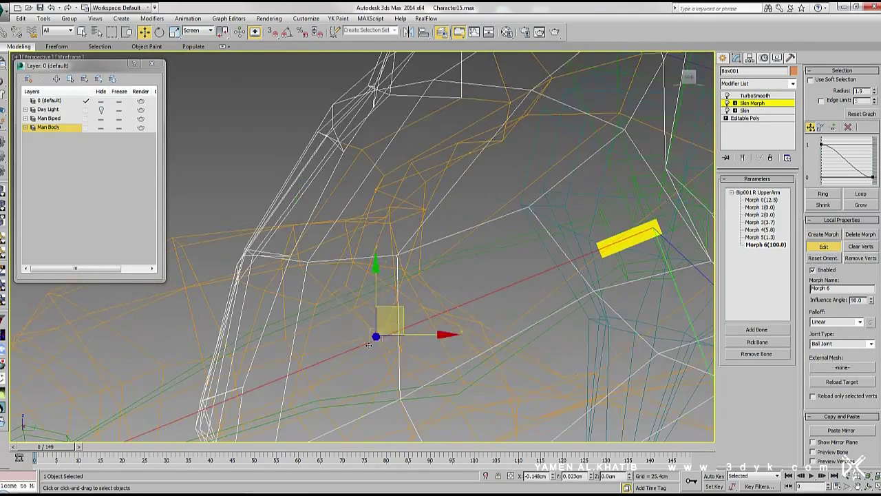
pyautogui.keyDown('alt'); pyautogui.moveTo(419, 319); pyautogui.dragTo(461, 294, button='middle'); pyautogui.keyUp('alt')
pyautogui.moveTo(592, 339)
pyautogui.keyDown('alt'); pyautogui.mouseDown(button='middle')
pyautogui.moveTo(508, 149)
pyautogui.moveTo(481, 242)
pyautogui.moveTo(486, 324)
pyautogui.mouseUp(button='middle'); pyautogui.keyUp('alt')
pyautogui.press('F3')
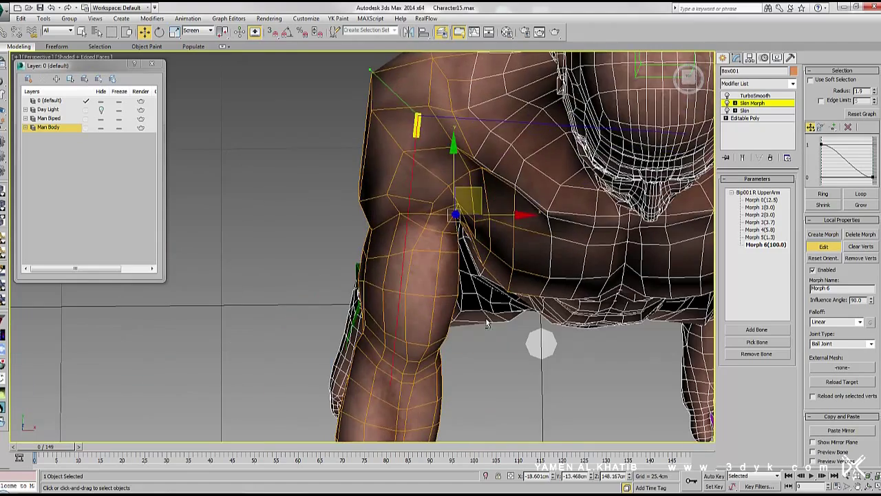
pyautogui.moveTo(382, 138)
pyautogui.keyDown('alt'); pyautogui.mouseDown(button='middle')
pyautogui.moveTo(449, 148)
pyautogui.moveTo(455, 190)
pyautogui.mouseUp(button='middle'); pyautogui.keyUp('alt')
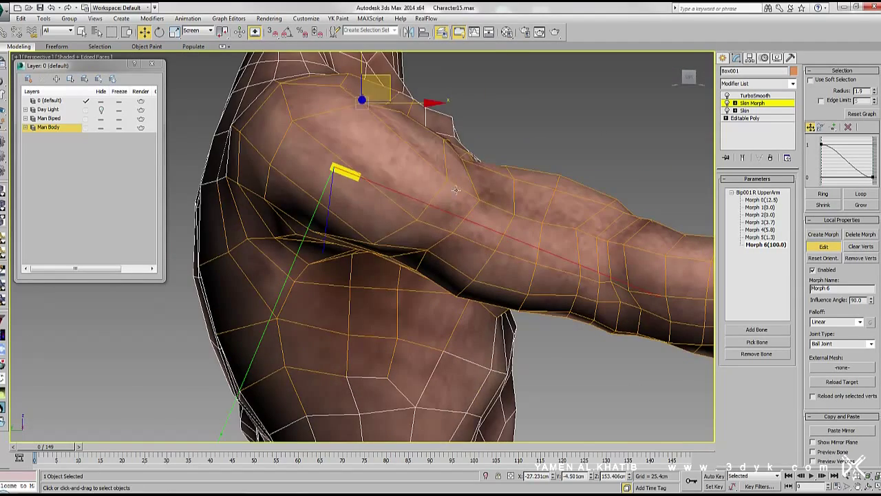
pyautogui.moveTo(377, 217)
pyautogui.keyDown('alt'); pyautogui.mouseDown(button='middle')
pyautogui.moveTo(403, 197)
pyautogui.moveTo(434, 235)
pyautogui.moveTo(458, 200)
pyautogui.moveTo(423, 255)
pyautogui.mouseUp(button='middle'); pyautogui.keyUp('alt')
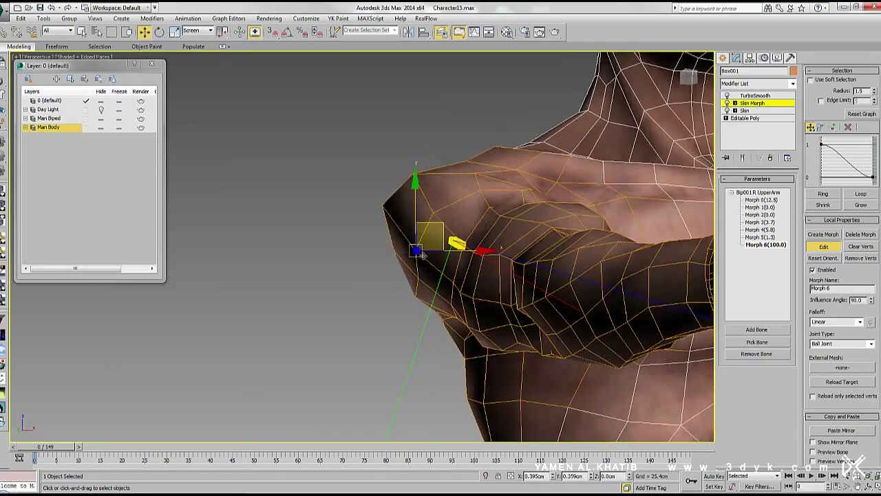
pyautogui.moveTo(423, 178)
pyautogui.keyDown('alt'); pyautogui.mouseDown(button='middle')
pyautogui.moveTo(580, 252)
pyautogui.moveTo(370, 240)
pyautogui.moveTo(335, 320)
pyautogui.moveTo(385, 275)
pyautogui.moveTo(482, 261)
pyautogui.mouseUp(button='middle'); pyautogui.keyUp('alt')
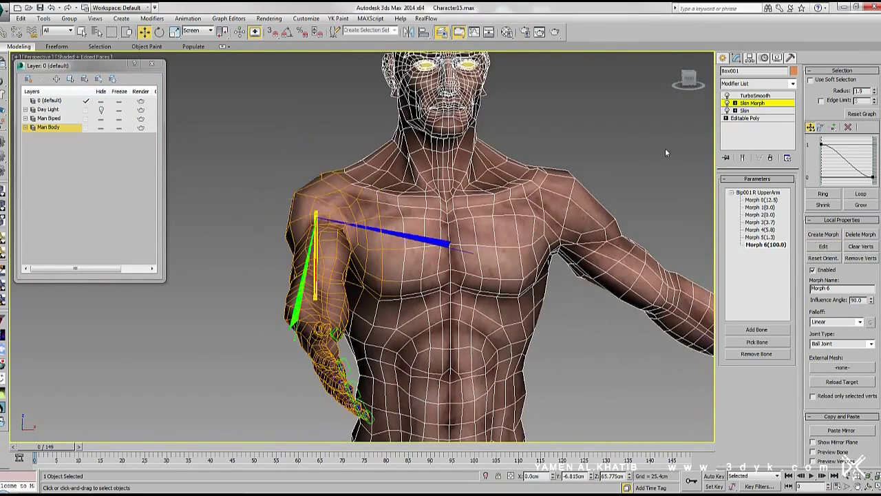
# Deselect the body and raise Bip001 R UpperArm to a horizontal T-pose
pyautogui.click(181, 177)
pyautogui.press('F3')
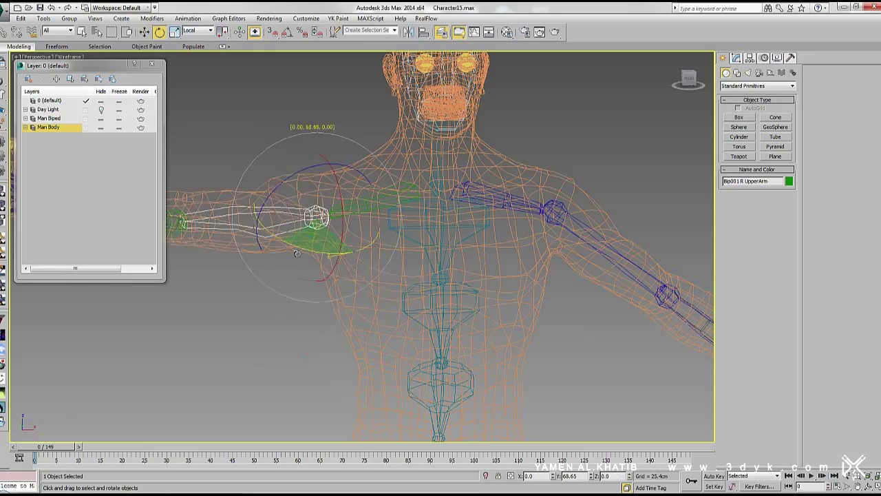
pyautogui.press('F3')
pyautogui.keyDown('alt'); pyautogui.moveTo(296, 254); pyautogui.dragTo(358, 251, button='middle'); pyautogui.keyUp('alt')
pyautogui.moveTo(358, 251)
pyautogui.mouseDown()
pyautogui.moveTo(392, 258)
pyautogui.moveTo(405, 220)
pyautogui.mouseUp()
pyautogui.keyDown('alt'); pyautogui.moveTo(405, 220); pyautogui.dragTo(413, 231, button='middle'); pyautogui.keyUp('alt')
pyautogui.moveTo(400, 224); pyautogui.dragTo(403, 243)
pyautogui.keyDown('alt'); pyautogui.moveTo(402, 242); pyautogui.dragTo(426, 132, button='middle'); pyautogui.keyUp('alt')
pyautogui.moveTo(426, 133); pyautogui.dragTo(421, 135)
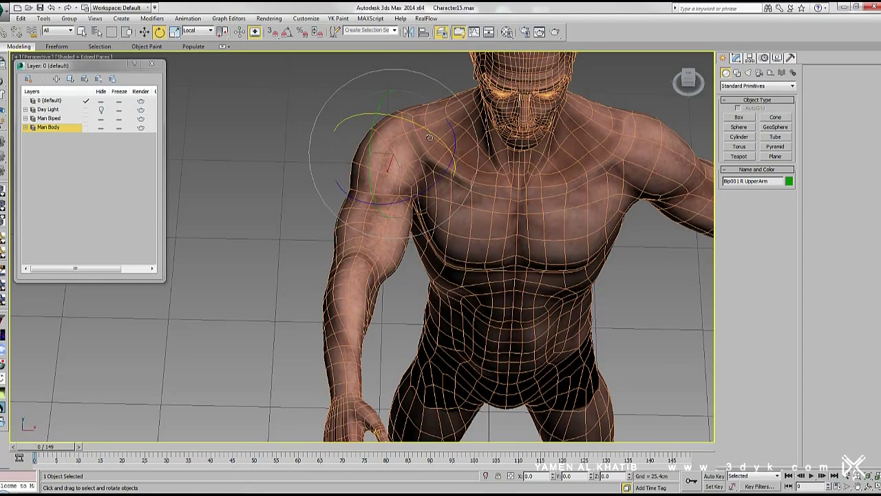
pyautogui.keyDown('alt'); pyautogui.moveTo(429, 137); pyautogui.dragTo(410, 126, button='middle'); pyautogui.keyUp('alt')
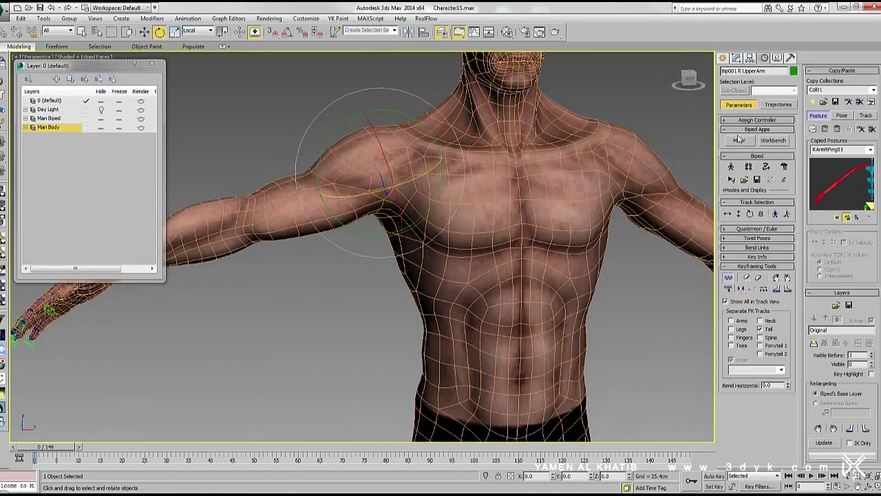
pyautogui.moveTo(410, 127); pyautogui.dragTo(406, 138)
# Test-rotate the raised upper arm forward while checking the shoulder deformation
pyautogui.moveTo(371, 248)
pyautogui.mouseDown(button='middle')
pyautogui.moveTo(384, 264)
pyautogui.moveTo(413, 206)
pyautogui.mouseUp(button='middle')
pyautogui.moveTo(386, 147); pyautogui.dragTo(400, 158)
pyautogui.moveTo(399, 158)
pyautogui.keyDown('alt'); pyautogui.mouseDown(button='middle')
pyautogui.moveTo(426, 207)
pyautogui.moveTo(381, 124)
pyautogui.mouseUp(button='middle'); pyautogui.keyUp('alt')
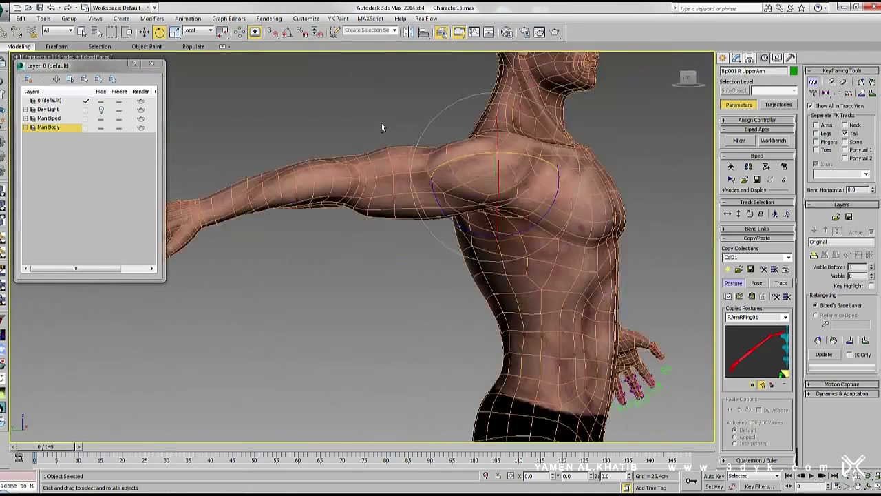
pyautogui.moveTo(381, 123); pyautogui.dragTo(392, 145)
pyautogui.keyDown('alt'); pyautogui.moveTo(392, 144); pyautogui.dragTo(385, 158, button='middle'); pyautogui.keyUp('alt')
# Select the body mesh Box001 and bring up its Skin Morph modifier
pyautogui.moveTo(385, 158); pyautogui.dragTo(396, 172)
pyautogui.click(441, 207)
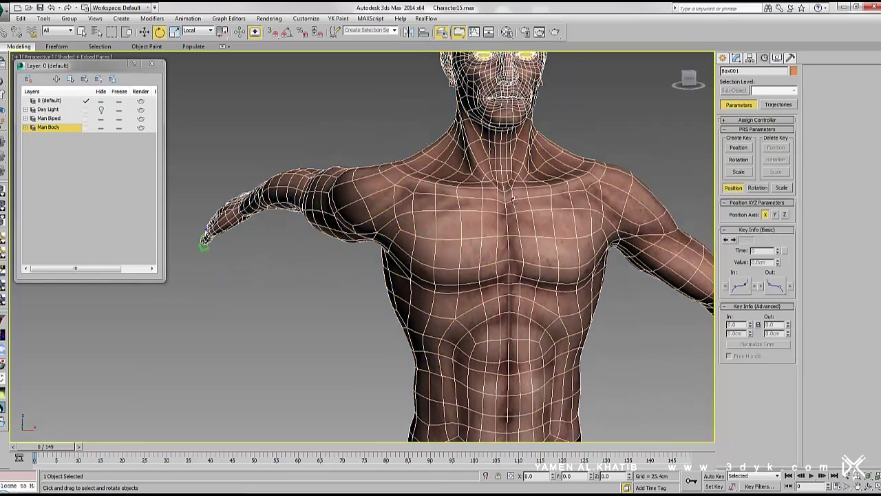
pyautogui.click(736, 58)
pyautogui.click(752, 102)
# Close in on the shoulder and move its vertices for Morph 7
pyautogui.keyDown('alt'); pyautogui.moveTo(413, 207); pyautogui.dragTo(454, 220, button='middle'); pyautogui.keyUp('alt')
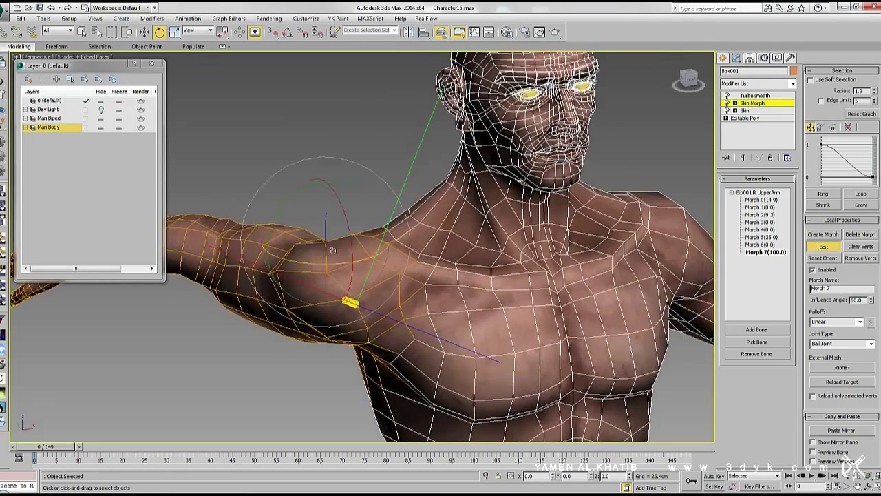
pyautogui.press('w')
pyautogui.keyDown('alt'); pyautogui.moveTo(364, 245); pyautogui.dragTo(375, 248, button='middle'); pyautogui.keyUp('alt')
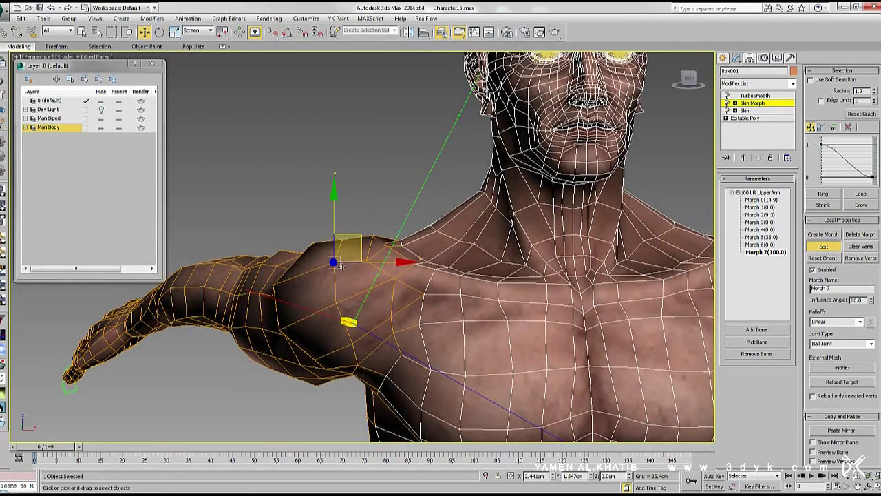
pyautogui.keyDown('alt'); pyautogui.moveTo(286, 334); pyautogui.dragTo(298, 291, button='middle'); pyautogui.keyUp('alt')
pyautogui.moveTo(285, 255)
pyautogui.keyDown('alt'); pyautogui.mouseDown(button='middle')
pyautogui.moveTo(404, 301)
pyautogui.moveTo(351, 249)
pyautogui.moveTo(373, 252)
pyautogui.moveTo(356, 299)
pyautogui.mouseUp(button='middle'); pyautogui.keyUp('alt')
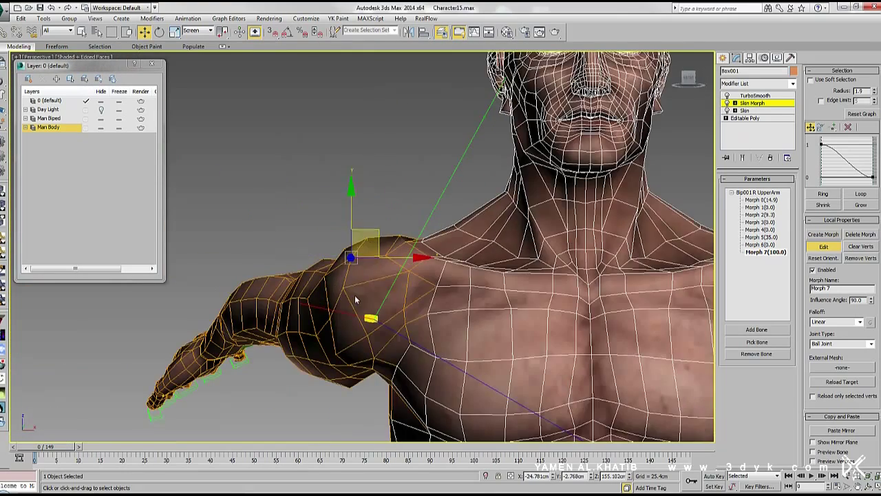
pyautogui.moveTo(349, 339)
pyautogui.keyDown('alt'); pyautogui.mouseDown(button='middle')
pyautogui.moveTo(413, 345)
pyautogui.moveTo(562, 391)
pyautogui.moveTo(592, 352)
pyautogui.moveTo(375, 237)
pyautogui.mouseUp(button='middle'); pyautogui.keyUp('alt')
pyautogui.moveTo(371, 233)
pyautogui.mouseDown()
pyautogui.moveTo(324, 241)
pyautogui.moveTo(394, 303)
pyautogui.mouseUp()
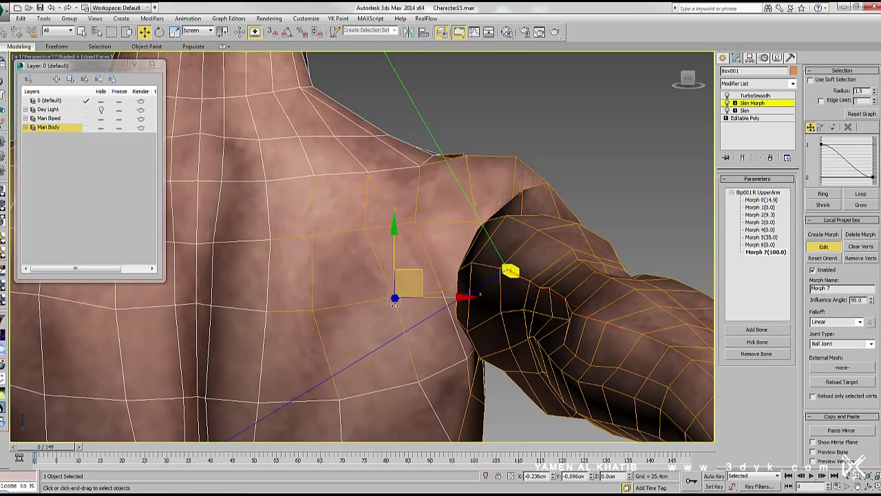
# Inspect the moved shoulder in wireframe from below and behind the extended arm
pyautogui.keyDown('alt'); pyautogui.moveTo(393, 303); pyautogui.dragTo(421, 270, button='middle'); pyautogui.keyUp('alt')
pyautogui.moveTo(323, 331)
pyautogui.keyDown('alt'); pyautogui.mouseDown(button='middle')
pyautogui.moveTo(393, 208)
pyautogui.moveTo(451, 239)
pyautogui.mouseUp(button='middle'); pyautogui.keyUp('alt')
pyautogui.press('F3')
pyautogui.press('F3')
pyautogui.moveTo(445, 291)
pyautogui.keyDown('alt'); pyautogui.mouseDown(button='middle')
pyautogui.moveTo(415, 269)
pyautogui.moveTo(450, 126)
pyautogui.mouseUp(button='middle'); pyautogui.keyUp('alt')
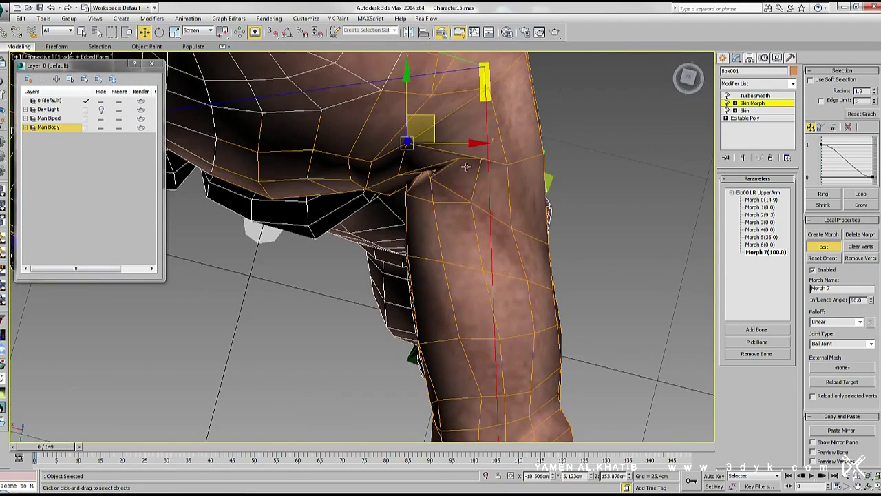
pyautogui.moveTo(446, 164)
pyautogui.keyDown('alt'); pyautogui.mouseDown(button='middle')
pyautogui.moveTo(521, 123)
pyautogui.moveTo(440, 161)
pyautogui.mouseUp(button='middle'); pyautogui.keyUp('alt')
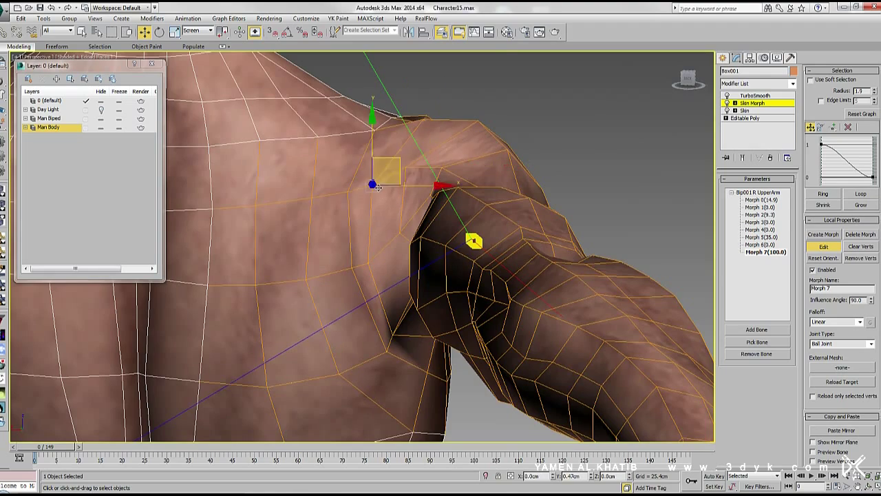
pyautogui.keyDown('alt'); pyautogui.moveTo(402, 267); pyautogui.dragTo(416, 270, button='middle'); pyautogui.keyUp('alt')
pyautogui.moveTo(447, 296)
pyautogui.keyDown('alt'); pyautogui.mouseDown(button='middle')
pyautogui.moveTo(466, 313)
pyautogui.moveTo(475, 295)
pyautogui.moveTo(498, 296)
pyautogui.moveTo(543, 375)
pyautogui.moveTo(438, 316)
pyautogui.mouseUp(button='middle'); pyautogui.keyUp('alt')
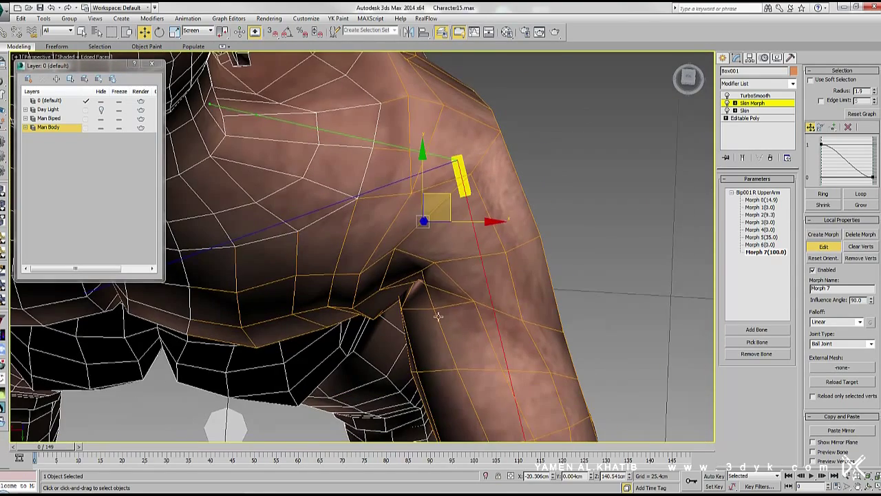
pyautogui.moveTo(428, 279)
pyautogui.keyDown('alt'); pyautogui.mouseDown(button='middle')
pyautogui.moveTo(420, 227)
pyautogui.moveTo(413, 289)
pyautogui.moveTo(422, 311)
pyautogui.moveTo(500, 291)
pyautogui.moveTo(456, 263)
pyautogui.mouseUp(button='middle'); pyautogui.keyUp('alt')
# Recheck the shoulder and armpit mesh, alternating wireframe and shaded views
pyautogui.press('F3')
pyautogui.press('F3')
pyautogui.moveTo(354, 332)
pyautogui.keyDown('alt'); pyautogui.mouseDown(button='middle')
pyautogui.moveTo(320, 326)
pyautogui.moveTo(378, 237)
pyautogui.mouseUp(button='middle'); pyautogui.keyUp('alt')
pyautogui.moveTo(328, 419)
pyautogui.keyDown('alt'); pyautogui.mouseDown(button='middle')
pyautogui.moveTo(335, 312)
pyautogui.moveTo(360, 335)
pyautogui.mouseUp(button='middle'); pyautogui.keyUp('alt')
pyautogui.moveTo(252, 364)
pyautogui.keyDown('alt'); pyautogui.mouseDown(button='middle')
pyautogui.moveTo(373, 321)
pyautogui.moveTo(434, 282)
pyautogui.moveTo(449, 252)
pyautogui.moveTo(447, 198)
pyautogui.moveTo(484, 244)
pyautogui.moveTo(416, 241)
pyautogui.moveTo(386, 287)
pyautogui.mouseUp(button='middle'); pyautogui.keyUp('alt')
pyautogui.press('F3')
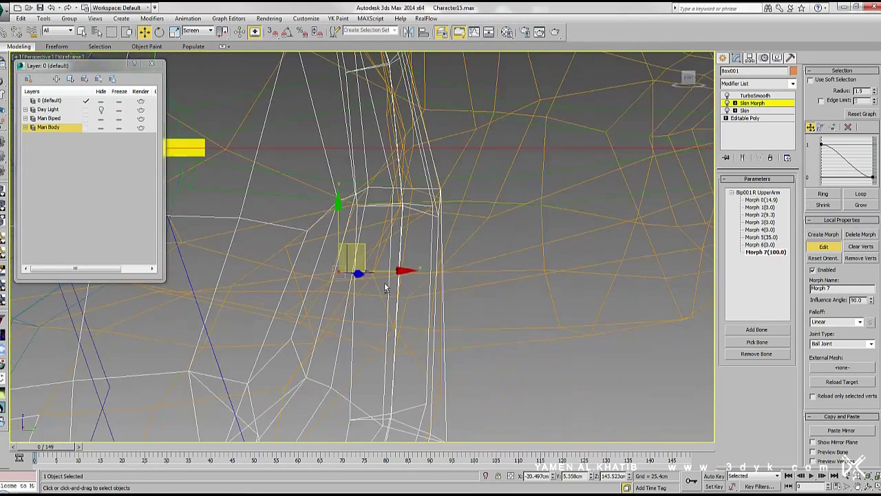
pyautogui.moveTo(507, 217)
pyautogui.keyDown('alt'); pyautogui.mouseDown(button='middle')
pyautogui.moveTo(438, 295)
pyautogui.moveTo(489, 251)
pyautogui.mouseUp(button='middle'); pyautogui.keyUp('alt')
pyautogui.press('F3')
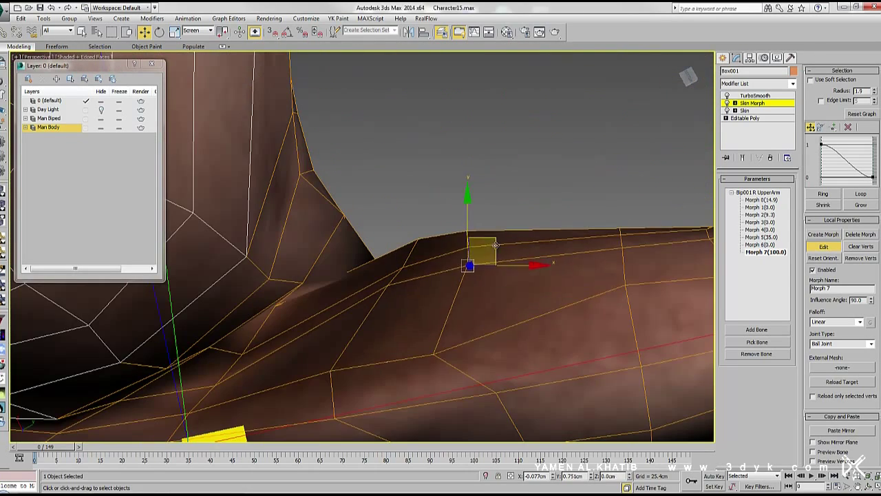
pyautogui.moveTo(245, 364)
pyautogui.keyDown('alt'); pyautogui.mouseDown(button='middle')
pyautogui.moveTo(330, 292)
pyautogui.moveTo(336, 263)
pyautogui.moveTo(344, 285)
pyautogui.moveTo(389, 317)
pyautogui.moveTo(431, 286)
pyautogui.moveTo(360, 285)
pyautogui.moveTo(533, 291)
pyautogui.moveTo(392, 281)
pyautogui.moveTo(451, 264)
pyautogui.moveTo(441, 303)
pyautogui.moveTo(402, 300)
pyautogui.moveTo(342, 194)
pyautogui.moveTo(391, 274)
pyautogui.mouseUp(button='middle'); pyautogui.keyUp('alt')
# Pick a chest vertex beside the shoulder and adjust it with soft selection radius 4.5
pyautogui.moveTo(226, 274)
pyautogui.keyDown('alt'); pyautogui.mouseDown(button='middle')
pyautogui.moveTo(356, 264)
pyautogui.moveTo(841, 132)
pyautogui.mouseUp(button='middle'); pyautogui.keyUp('alt')
pyautogui.moveTo(392, 277)
pyautogui.keyDown('alt'); pyautogui.mouseDown(button='middle')
pyautogui.moveTo(427, 263)
pyautogui.moveTo(460, 217)
pyautogui.moveTo(461, 234)
pyautogui.moveTo(404, 179)
pyautogui.moveTo(390, 230)
pyautogui.mouseUp(button='middle'); pyautogui.keyUp('alt')
pyautogui.moveTo(384, 175)
pyautogui.keyDown('alt'); pyautogui.mouseDown(button='middle')
pyautogui.moveTo(481, 166)
pyautogui.moveTo(584, 269)
pyautogui.mouseUp(button='middle'); pyautogui.keyUp('alt')
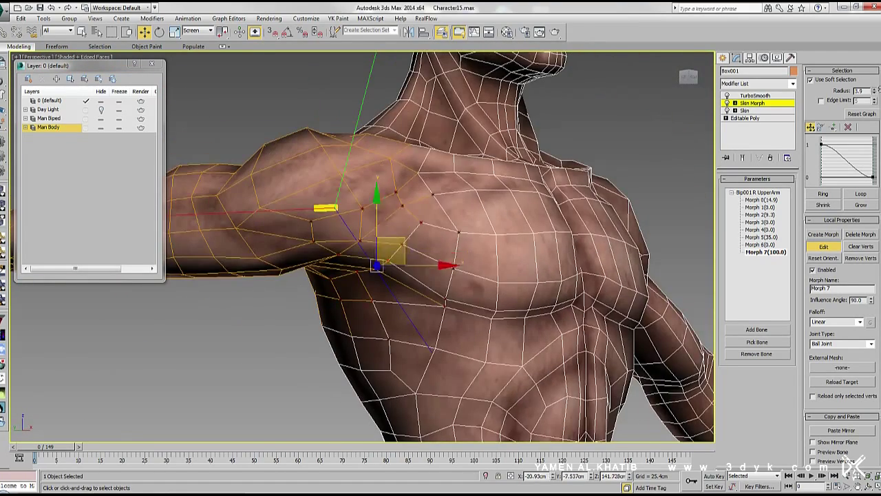
pyautogui.click(453, 234)
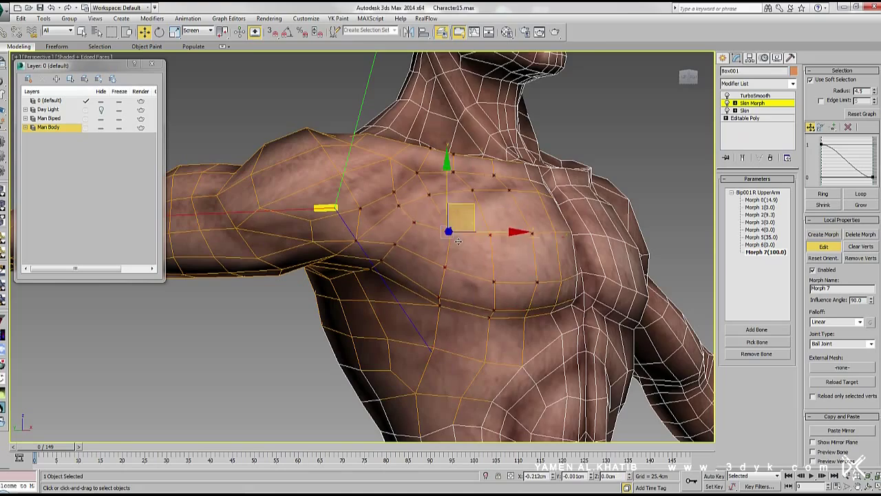
pyautogui.scroll(-1, 438, 229)
pyautogui.scroll(-3, 438, 230)
pyautogui.scroll(-2, 437, 229)
pyautogui.scroll(-2, 438, 229)
pyautogui.moveTo(438, 230)
pyautogui.keyDown('alt'); pyautogui.mouseDown(button='middle')
pyautogui.moveTo(411, 176)
pyautogui.moveTo(360, 237)
pyautogui.moveTo(447, 257)
pyautogui.moveTo(482, 255)
pyautogui.mouseUp(button='middle'); pyautogui.keyUp('alt')
# Exit morph editing, deselect the body and select Bip001 R UpperArm for rotation
pyautogui.click(745, 111)
pyautogui.click(751, 103)
pyautogui.click(756, 95)
pyautogui.click(639, 125)
pyautogui.press('F3')
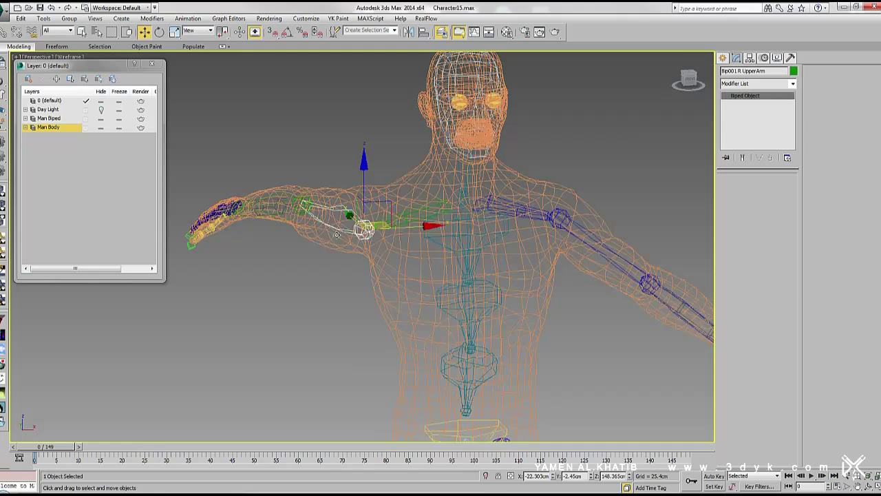
pyautogui.press('F3')
pyautogui.click(750, 58)
pyautogui.press('e')
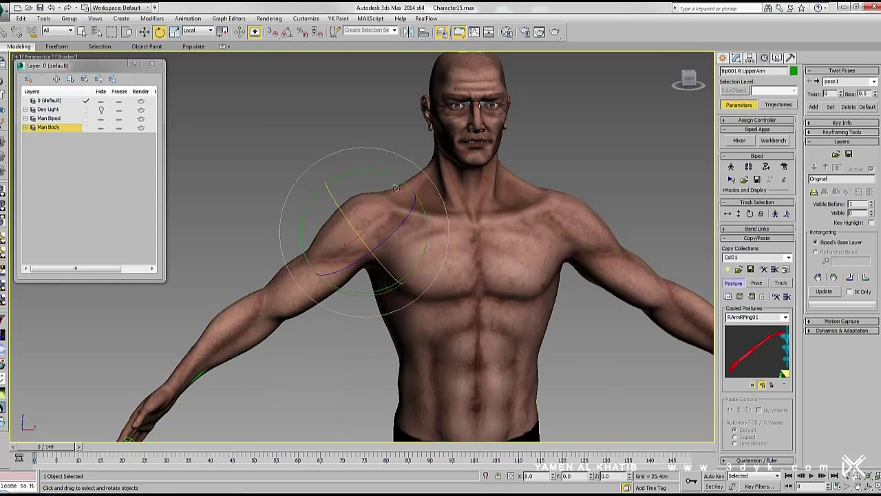
# Test-rotate the right upper arm raised and forward, then reselect Box001's modifiers
pyautogui.moveTo(396, 187); pyautogui.dragTo(451, 242)
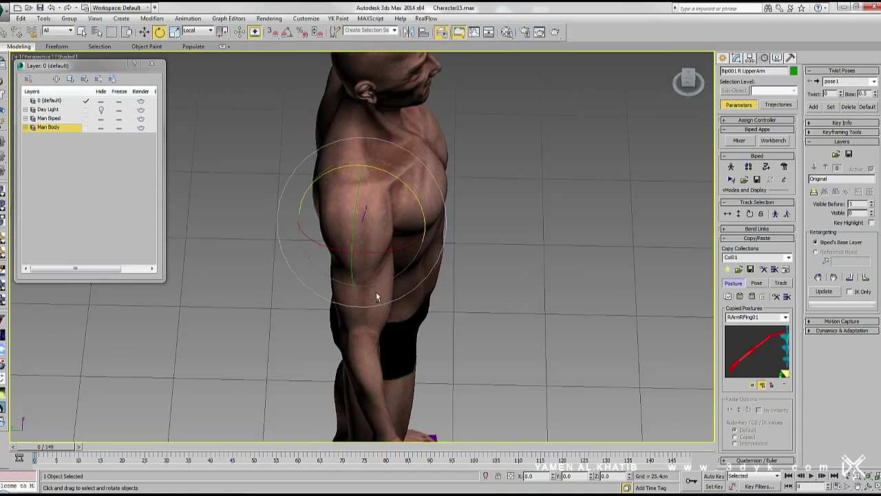
pyautogui.keyDown('alt'); pyautogui.moveTo(313, 226); pyautogui.dragTo(313, 289, button='middle'); pyautogui.keyUp('alt')
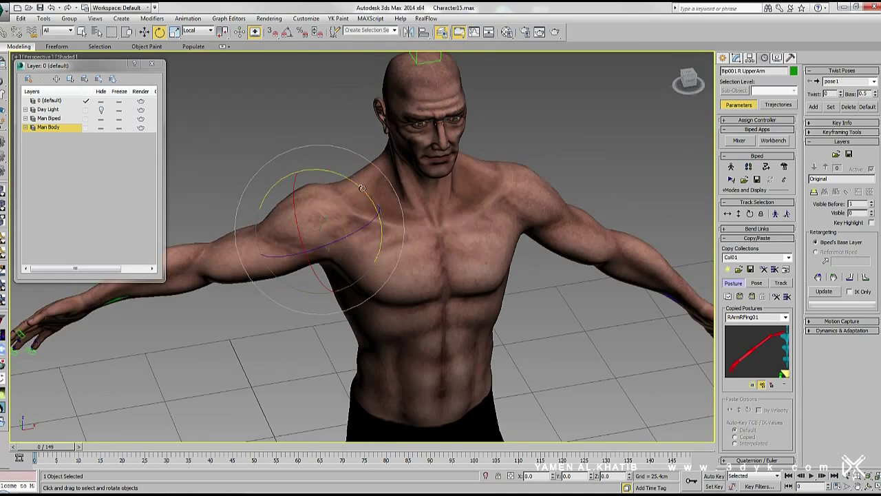
pyautogui.moveTo(348, 279); pyautogui.dragTo(366, 308)
pyautogui.moveTo(378, 253)
pyautogui.mouseDown()
pyautogui.moveTo(351, 333)
pyautogui.moveTo(371, 330)
pyautogui.mouseUp()
pyautogui.scroll(-5, 401, 236)
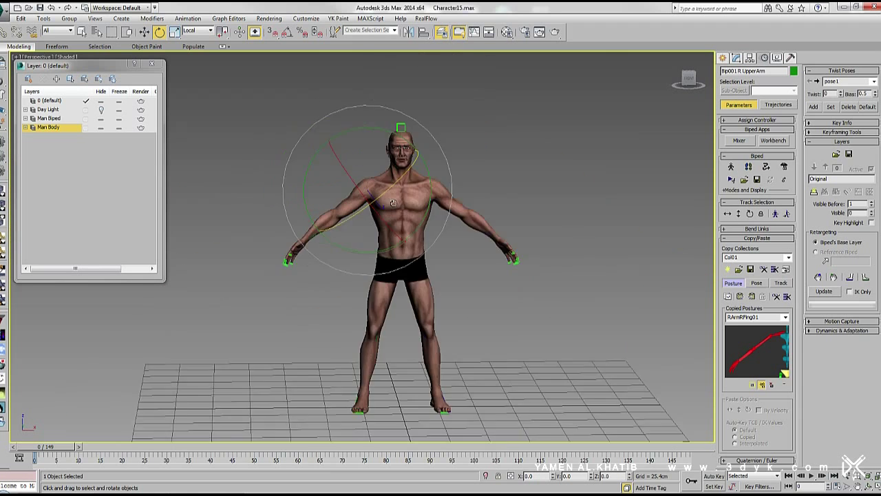
pyautogui.scroll(5, 401, 236)
pyautogui.click(382, 226)
pyautogui.click(736, 58)
# Review the Bip001 R UpperArm morphs and expand the Bip001 L UpperArm entry
pyautogui.click(752, 103)
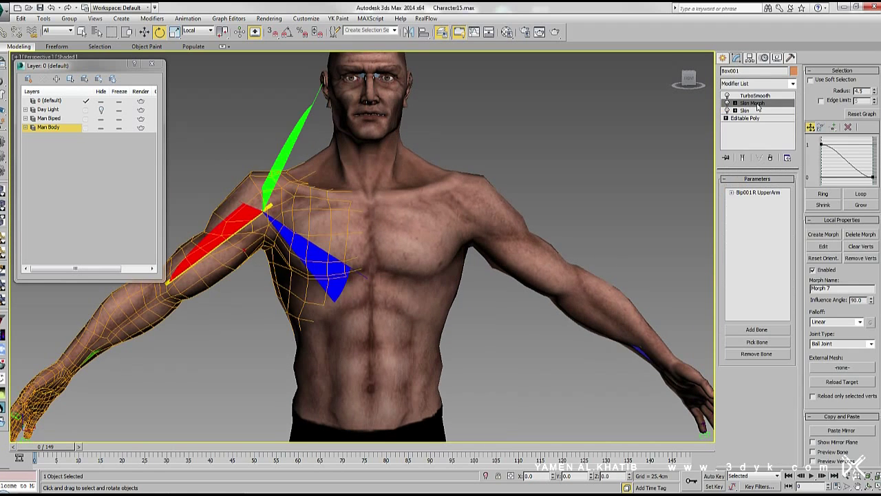
pyautogui.click(762, 194)
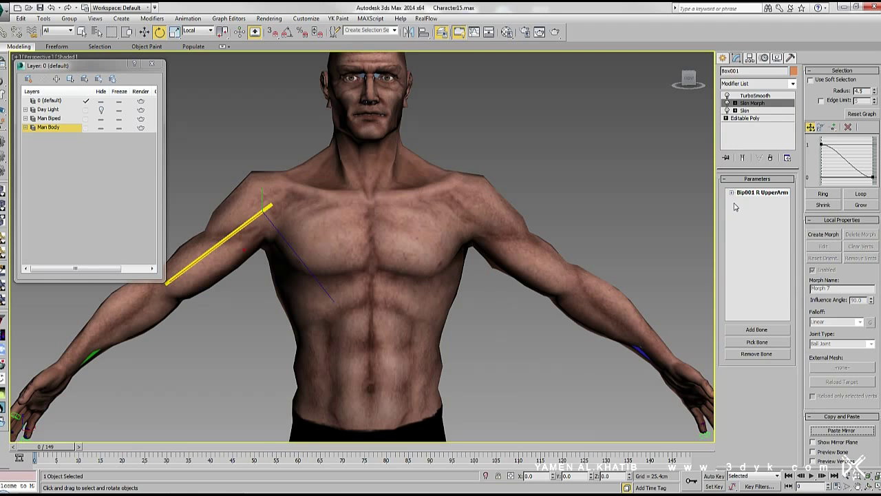
pyautogui.moveTo(609, 153); pyautogui.dragTo(633, 142, button='middle')
pyautogui.click(634, 142)
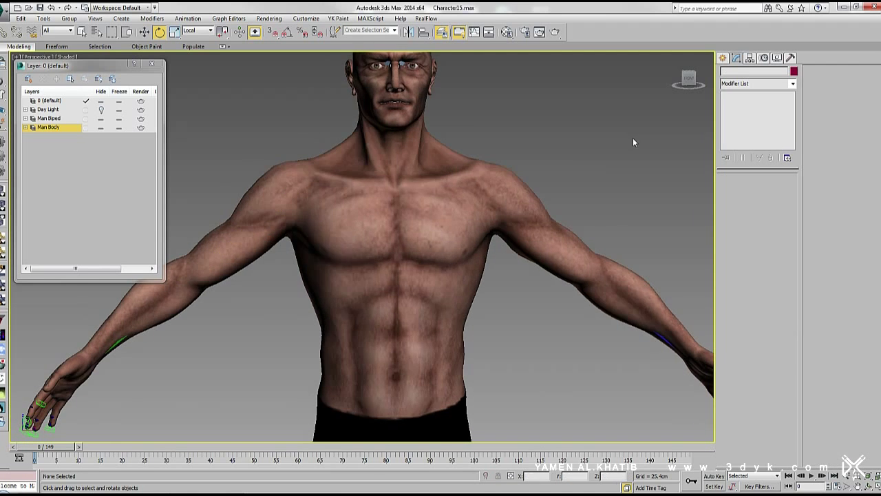
pyautogui.click(414, 219)
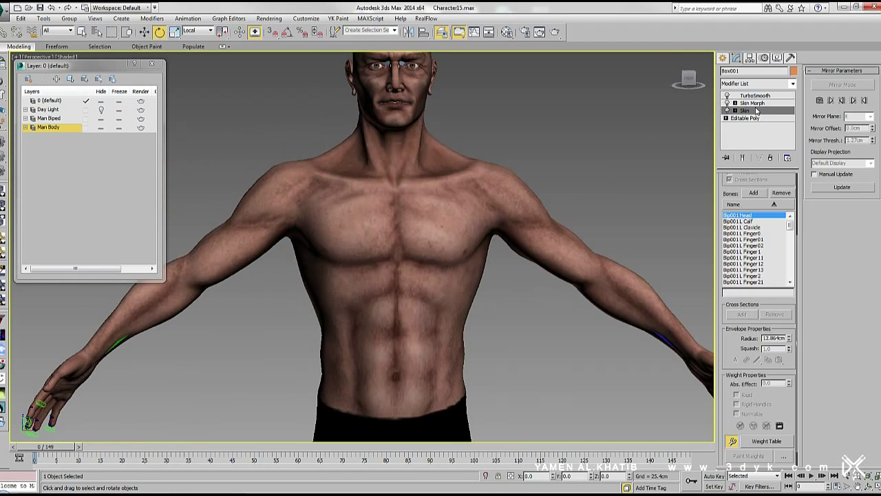
pyautogui.press('F3')
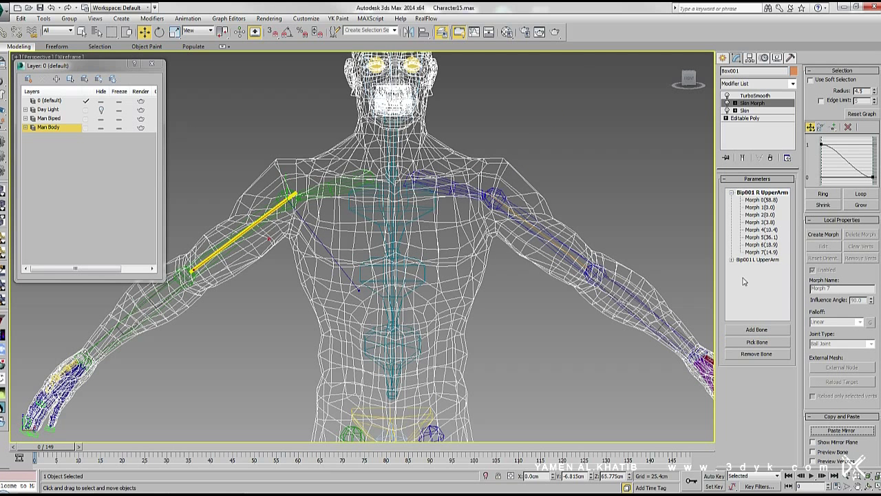
pyautogui.click(731, 260)
pyautogui.click(616, 202)
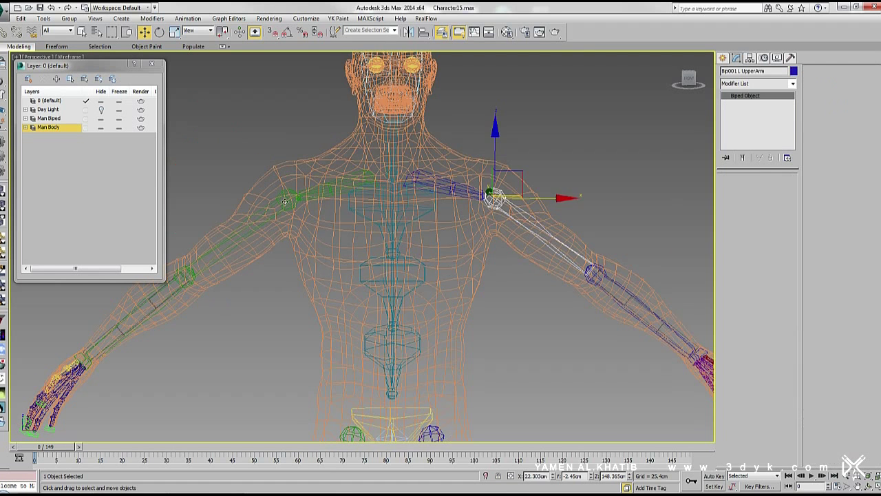
# Rotate both upper arms down, back up to T-pose, then lower them to the sides
pyautogui.keyDown('ctrl'); pyautogui.click(284, 201); pyautogui.keyUp('ctrl')
pyautogui.press('F3')
pyautogui.press('e')
pyautogui.moveTo(509, 138); pyautogui.dragTo(502, 130)
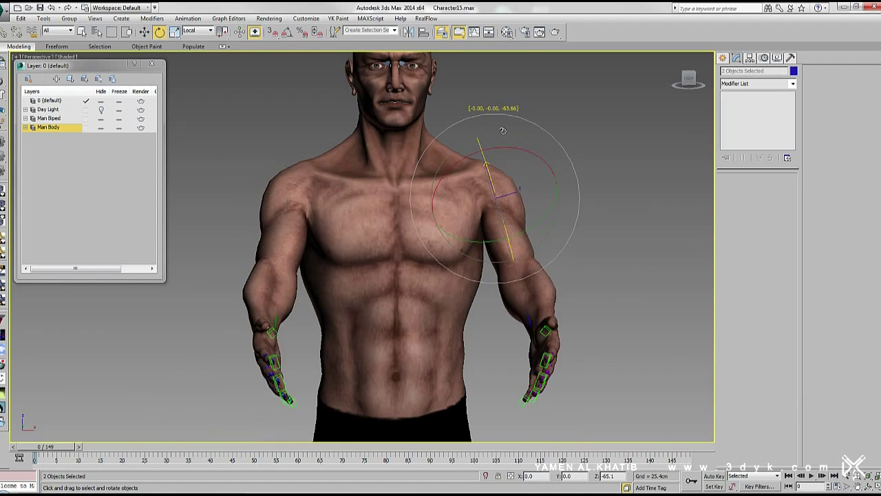
pyautogui.moveTo(502, 130)
pyautogui.mouseDown()
pyautogui.moveTo(463, 132)
pyautogui.moveTo(528, 117)
pyautogui.moveTo(448, 115)
pyautogui.moveTo(457, 119)
pyautogui.mouseUp()
pyautogui.scroll(-5, 447, 115)
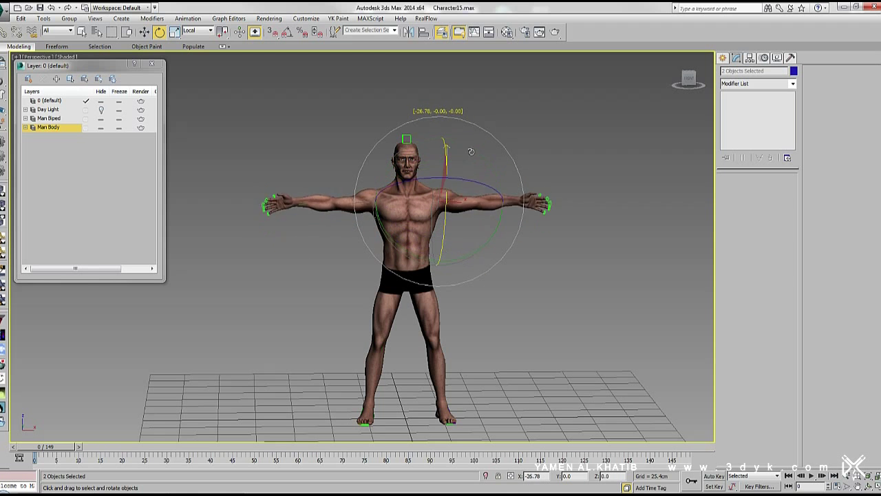
pyautogui.moveTo(481, 266)
pyautogui.mouseDown()
pyautogui.moveTo(443, 305)
pyautogui.moveTo(511, 297)
pyautogui.mouseUp()
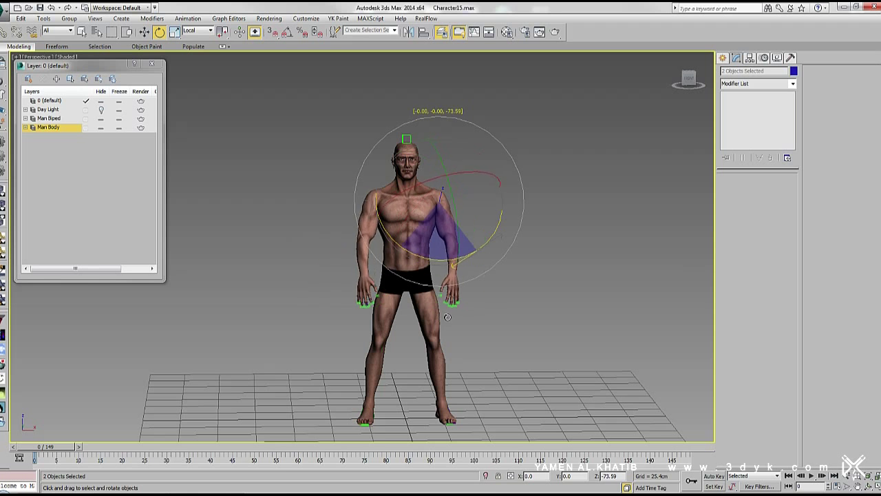
# Select the body mesh and drop to its base Editable Poly level
pyautogui.click(765, 57)
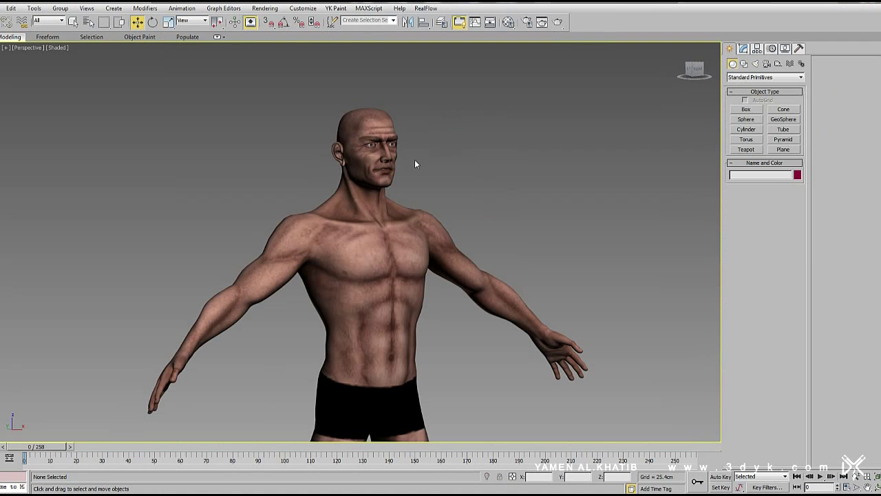
pyautogui.click(416, 161)
pyautogui.click(743, 49)
pyautogui.click(757, 110)
# In polygon mode, hide everything except the selected head
pyautogui.press('4')
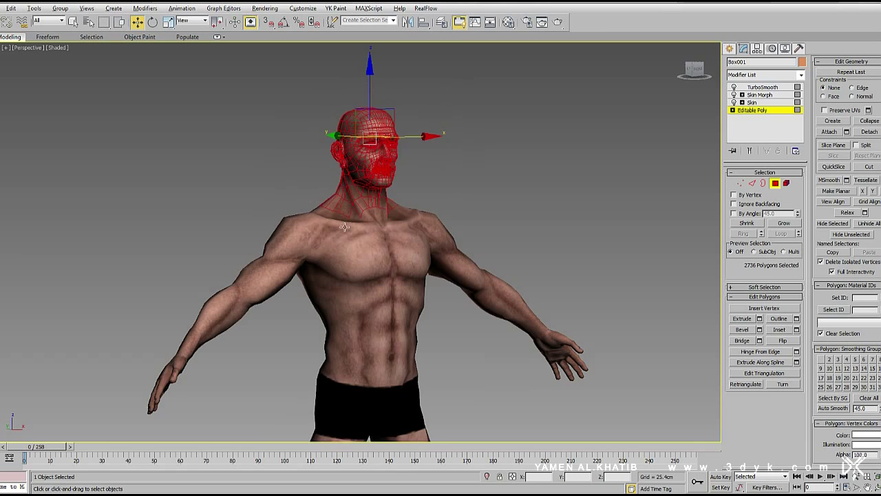
pyautogui.keyDown('alt'); pyautogui.moveTo(344, 227); pyautogui.dragTo(326, 224, button='middle'); pyautogui.keyUp('alt')
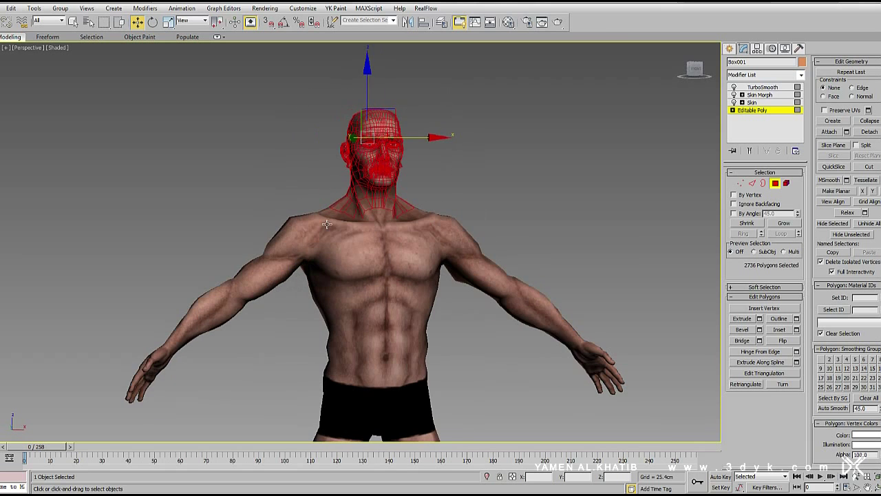
pyautogui.click(852, 234)
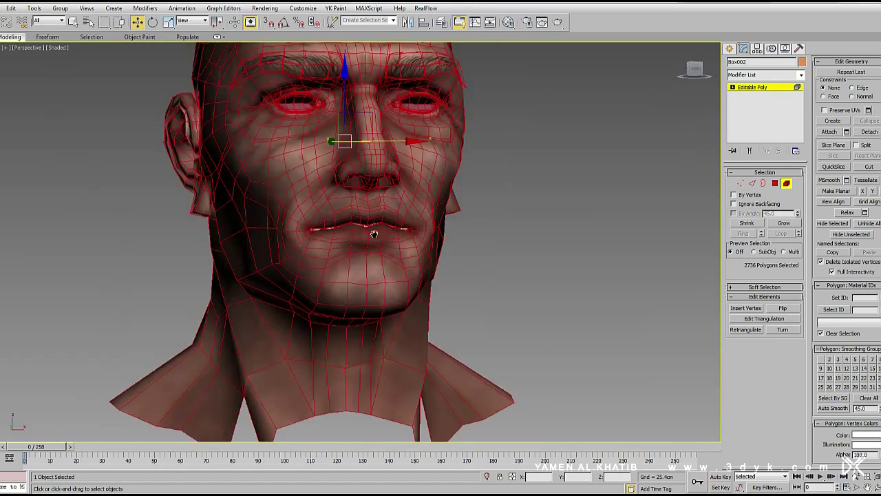
# Box-select the lower teeth polygons in the left-side wireframe view
pyautogui.press('l')
pyautogui.press('F3')
pyautogui.scroll(4, 419, 269)
pyautogui.moveTo(544, 258); pyautogui.dragTo(276, 365)
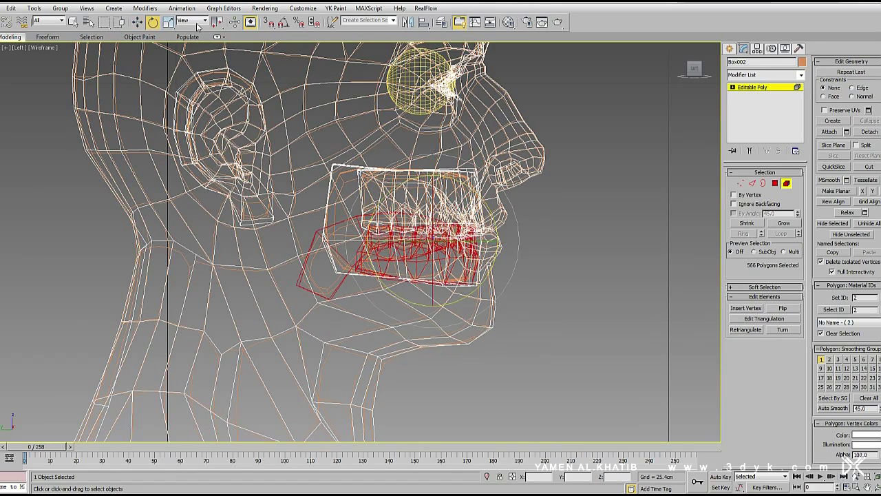
# Tilt the lower teeth polygons downward with the rotate tool
pyautogui.click(219, 61)
pyautogui.moveTo(379, 206); pyautogui.dragTo(421, 212, button='middle')
pyautogui.moveTo(421, 227); pyautogui.dragTo(423, 203)
# In Vertex mode, box-select the chin and lower-lip vertices of the jaw
pyautogui.press('1')
pyautogui.scroll(3, 390, 266)
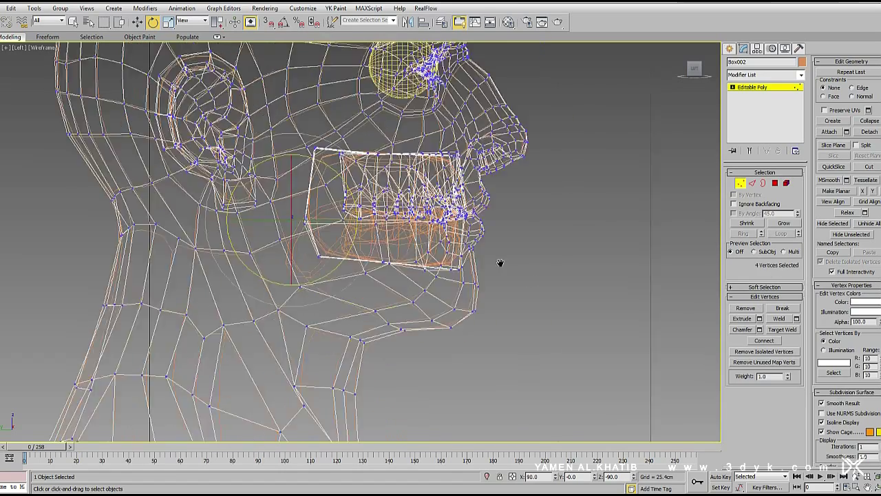
pyautogui.scroll(3, 470, 204)
pyautogui.moveTo(364, 305); pyautogui.dragTo(363, 304)
pyautogui.scroll(-3, 579, 194)
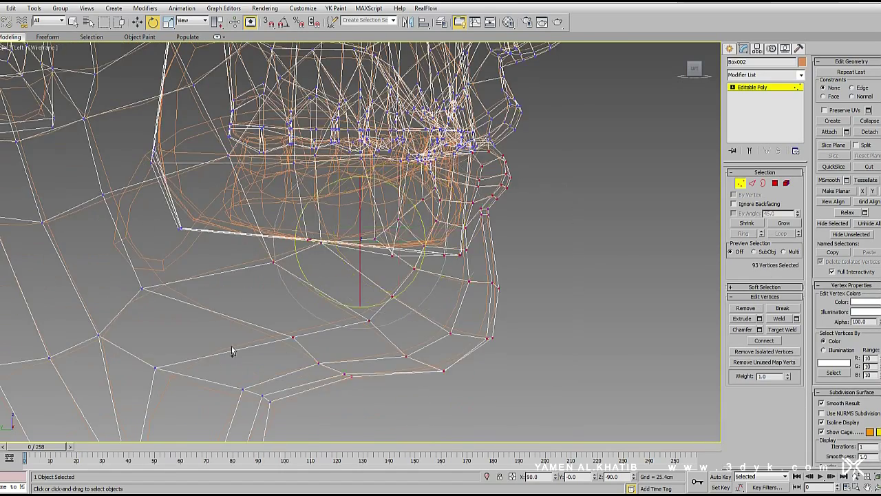
pyautogui.scroll(1, 232, 351)
pyautogui.moveTo(432, 212); pyautogui.dragTo(216, 327)
pyautogui.scroll(-3, 285, 158)
pyautogui.keyDown('alt'); pyautogui.moveTo(285, 158); pyautogui.dragTo(395, 288, button='middle'); pyautogui.keyUp('alt')
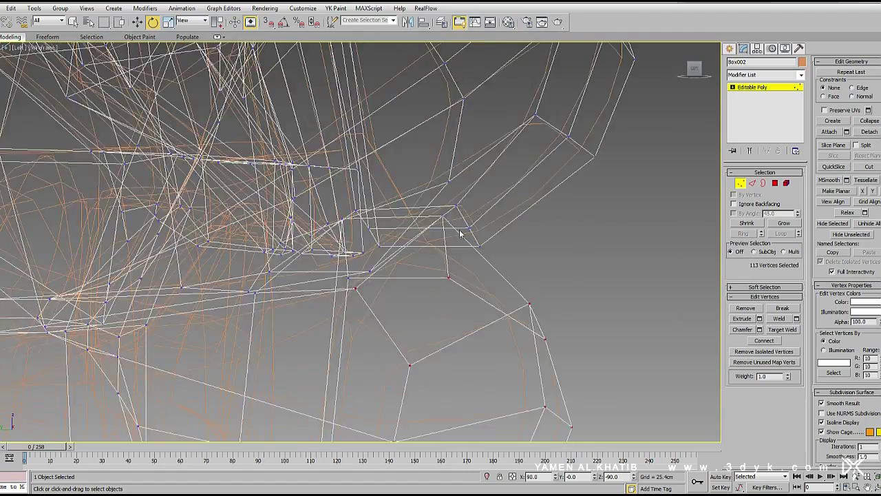
pyautogui.scroll(3, 395, 287)
# Check the jaw vertex selection in shaded and wireframe views from a three-quarter angle
pyautogui.press('F3')
pyautogui.scroll(5, 422, 236)
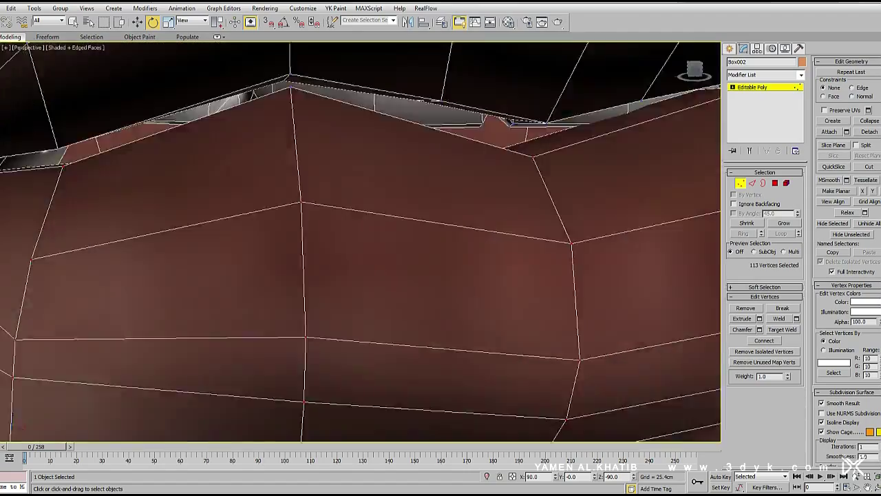
pyautogui.press('F3')
pyautogui.scroll(-2, 460, 187)
pyautogui.scroll(-2, 472, 200)
pyautogui.scroll(-2, 472, 200)
pyautogui.scroll(-2, 472, 201)
pyautogui.scroll(5, 518, 192)
pyautogui.press('F3')
pyautogui.scroll(2, 518, 192)
pyautogui.scroll(-3, 517, 192)
pyautogui.keyDown('alt'); pyautogui.moveTo(517, 192); pyautogui.dragTo(482, 206, button='middle'); pyautogui.keyUp('alt')
# Turn on Soft Selection and rotate the jaw vertices down in Left view to open the mouth
pyautogui.click(764, 286)
pyautogui.click(821, 71)
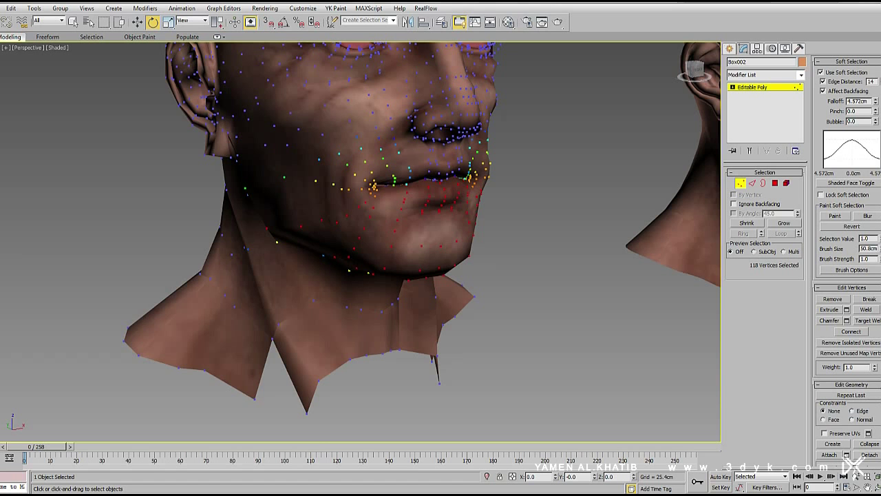
pyautogui.scroll(4, 476, 196)
pyautogui.press('l')
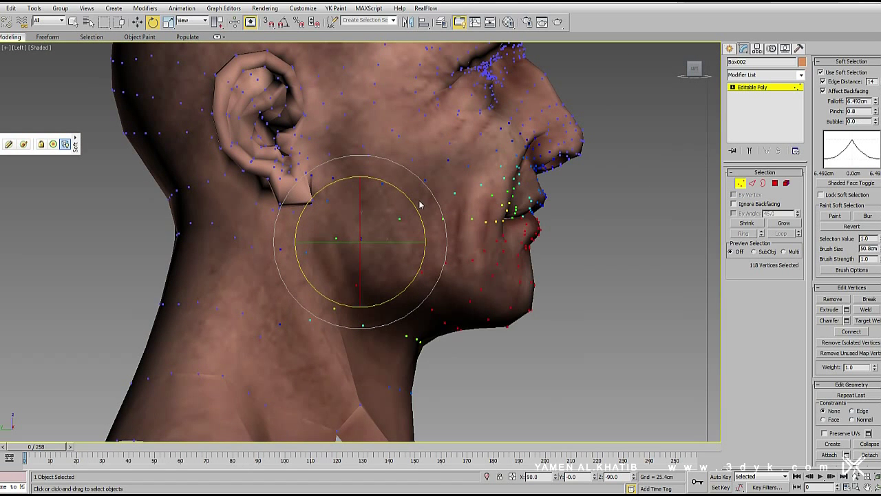
pyautogui.moveTo(420, 204); pyautogui.dragTo(445, 222)
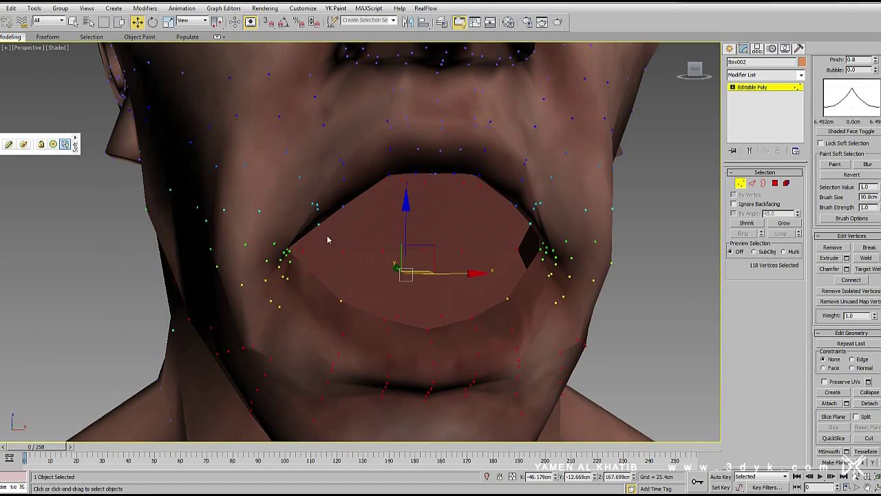
# Pick an upper-lip vertex and the lip-corner vertices, checking the mouth from front and side
pyautogui.click(352, 159)
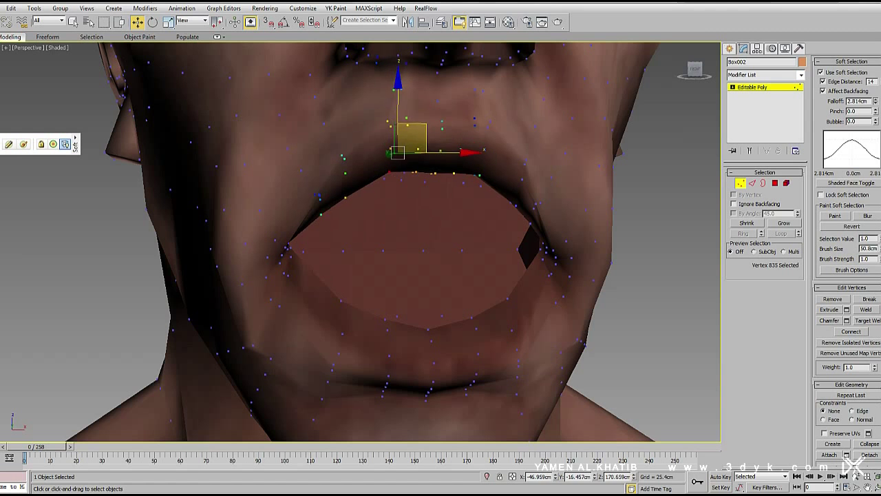
pyautogui.keyDown('alt'); pyautogui.moveTo(463, 181); pyautogui.dragTo(436, 146, button='middle'); pyautogui.keyUp('alt')
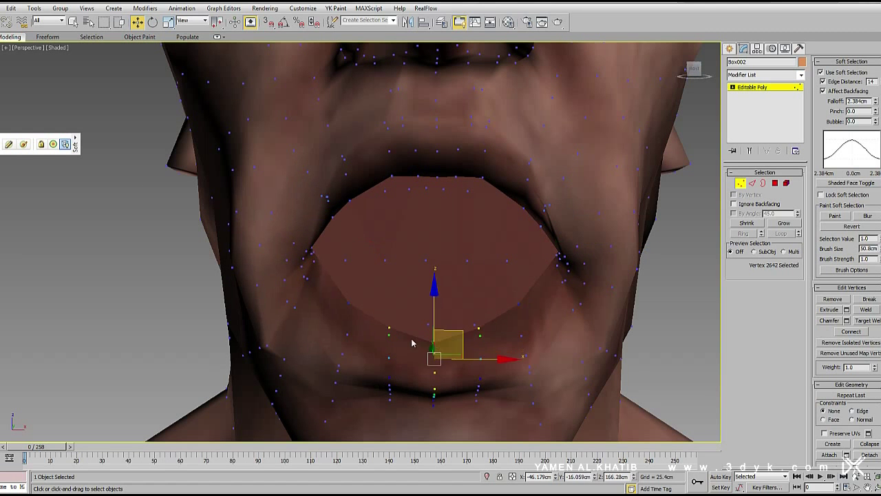
pyautogui.keyDown('ctrl'); pyautogui.click(475, 325); pyautogui.keyUp('ctrl')
pyautogui.moveTo(484, 334)
pyautogui.keyDown('alt'); pyautogui.mouseDown(button='middle')
pyautogui.moveTo(673, 261)
pyautogui.moveTo(878, 111)
pyautogui.mouseUp(button='middle'); pyautogui.keyUp('alt')
pyautogui.keyDown('alt'); pyautogui.moveTo(854, 67); pyautogui.dragTo(521, 262, button='middle'); pyautogui.keyUp('alt')
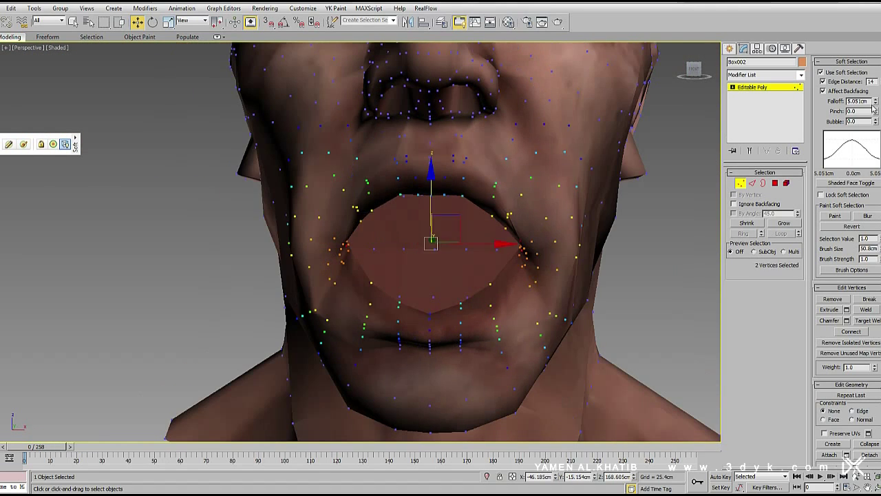
pyautogui.keyDown('alt'); pyautogui.moveTo(482, 248); pyautogui.dragTo(441, 227, button='middle'); pyautogui.keyUp('alt')
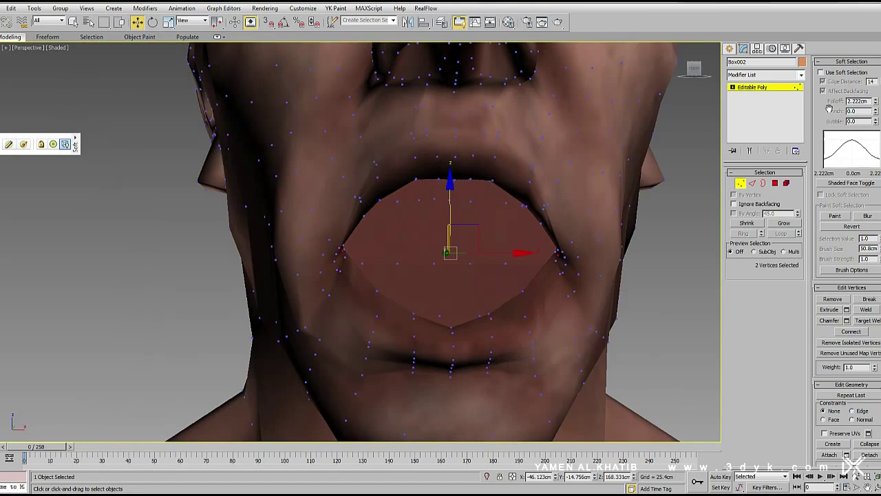
# Zoom in on the mouth corner with edged faces shown, ready to move vertices
pyautogui.hotkey('ctrl', 'w')
pyautogui.moveTo(386, 207); pyautogui.dragTo(426, 243)
pyautogui.scroll(-5, 426, 243)
pyautogui.scroll(5, 383, 222)
pyautogui.press('w')
pyautogui.keyDown('alt'); pyautogui.moveTo(389, 216); pyautogui.dragTo(388, 241, button='middle'); pyautogui.keyUp('alt')
pyautogui.press('F4')
# Select and adjust the mouth-corner vertices and a nearby lip vertex
pyautogui.click(357, 199)
pyautogui.keyDown('alt'); pyautogui.moveTo(357, 199); pyautogui.dragTo(379, 181, button='middle'); pyautogui.keyUp('alt')
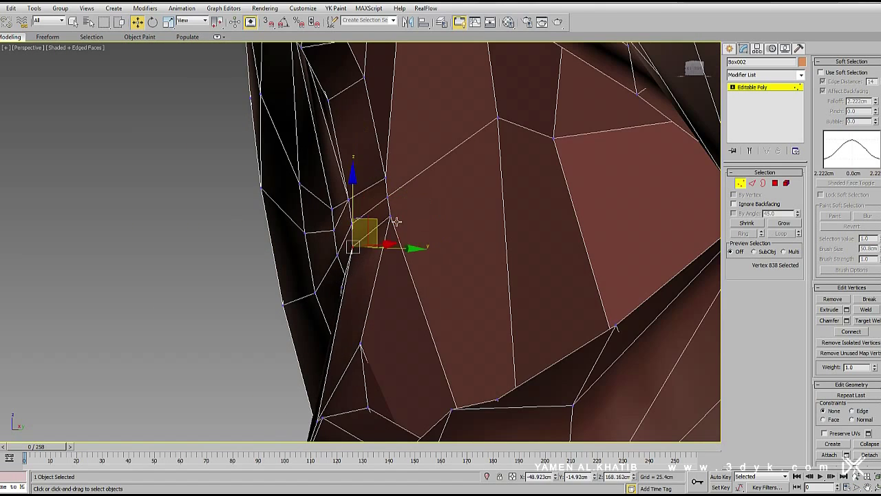
pyautogui.keyDown('ctrl'); pyautogui.click(397, 221); pyautogui.keyUp('ctrl')
pyautogui.keyDown('alt'); pyautogui.moveTo(396, 221); pyautogui.dragTo(408, 216, button='middle'); pyautogui.keyUp('alt')
pyautogui.click(401, 293)
pyautogui.keyDown('alt'); pyautogui.moveTo(401, 294); pyautogui.dragTo(372, 225, button='middle'); pyautogui.keyUp('alt')
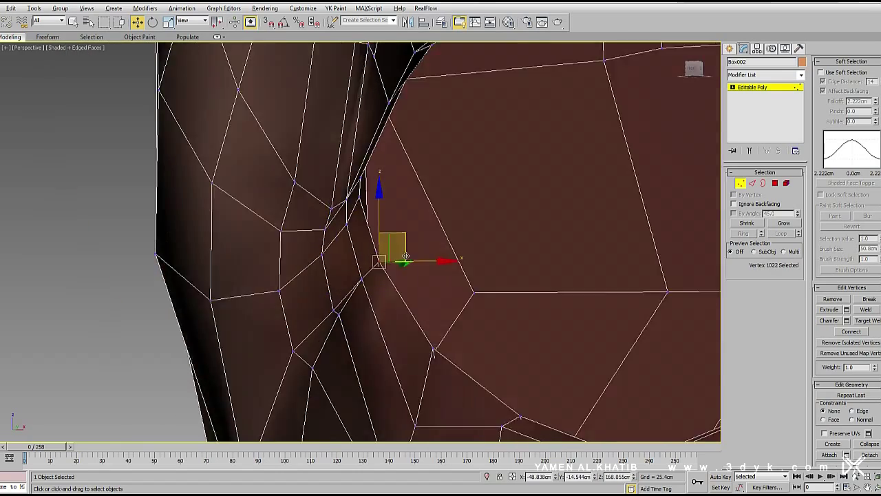
pyautogui.keyDown('alt'); pyautogui.moveTo(321, 201); pyautogui.dragTo(322, 231, button='middle'); pyautogui.keyUp('alt')
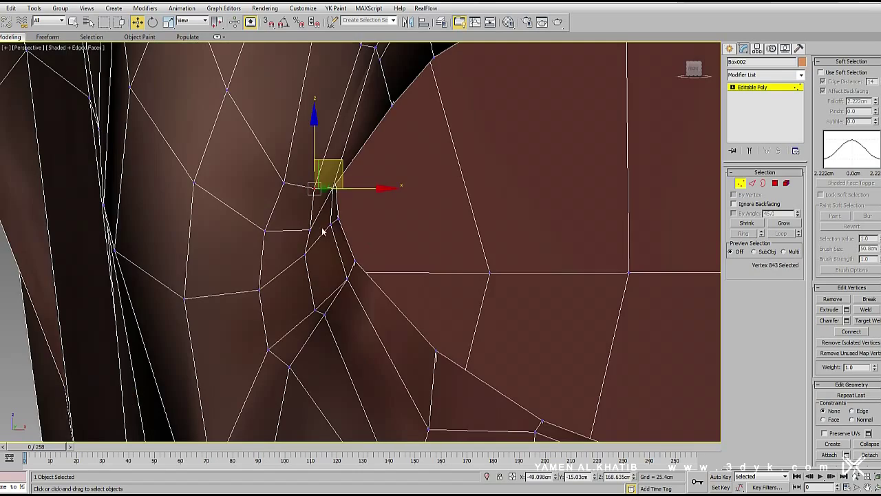
pyautogui.click(282, 186)
pyautogui.keyDown('alt'); pyautogui.moveTo(283, 186); pyautogui.dragTo(370, 196, button='middle'); pyautogui.keyUp('alt')
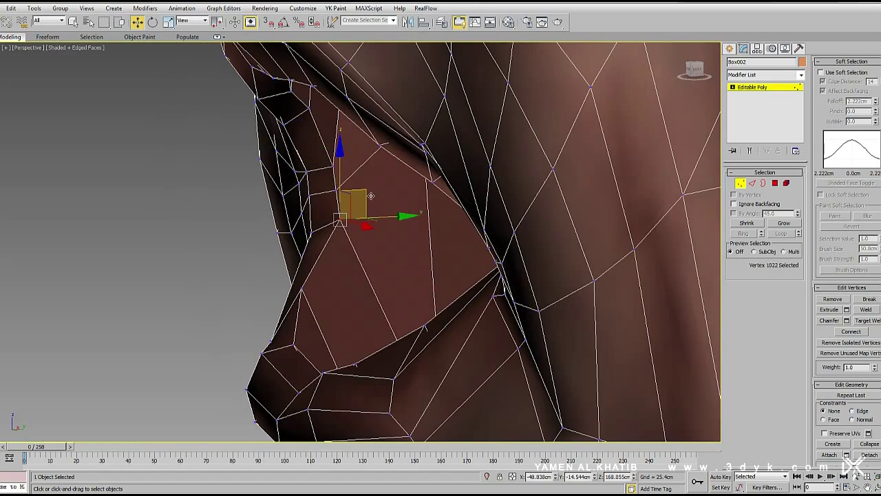
pyautogui.keyDown('alt'); pyautogui.moveTo(308, 264); pyautogui.dragTo(285, 268, button='middle'); pyautogui.keyUp('alt')
# Select a vertex on the inner lower lip and inspect the open mouth from around
pyautogui.click(261, 287)
pyautogui.scroll(-3, 365, 223)
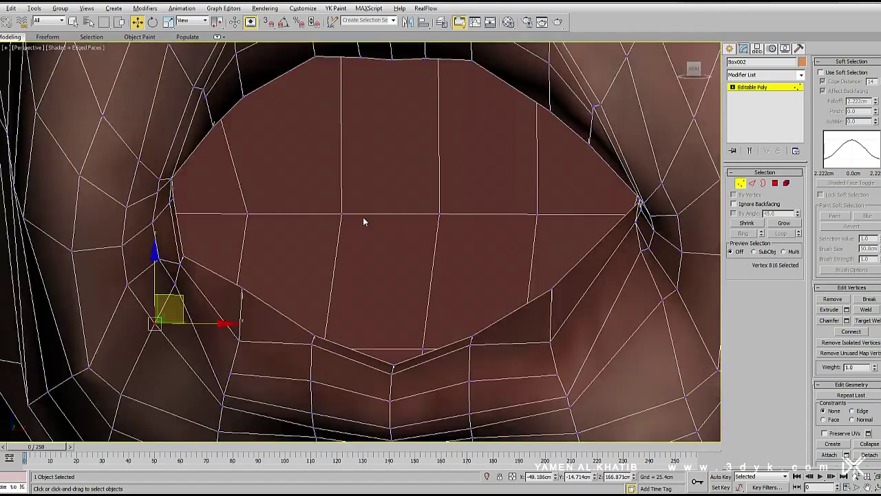
pyautogui.keyDown('alt'); pyautogui.moveTo(364, 222); pyautogui.dragTo(300, 225, button='middle'); pyautogui.keyUp('alt')
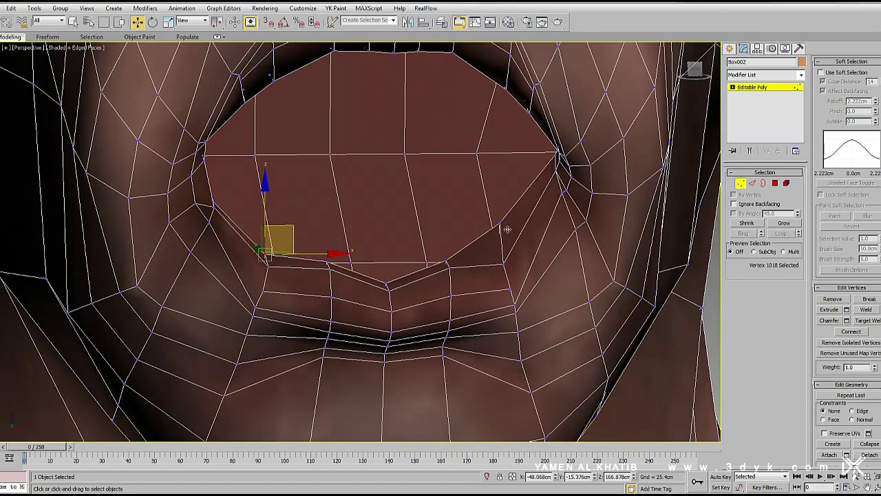
pyautogui.keyDown('alt'); pyautogui.moveTo(508, 270); pyautogui.dragTo(462, 279, button='middle'); pyautogui.keyUp('alt')
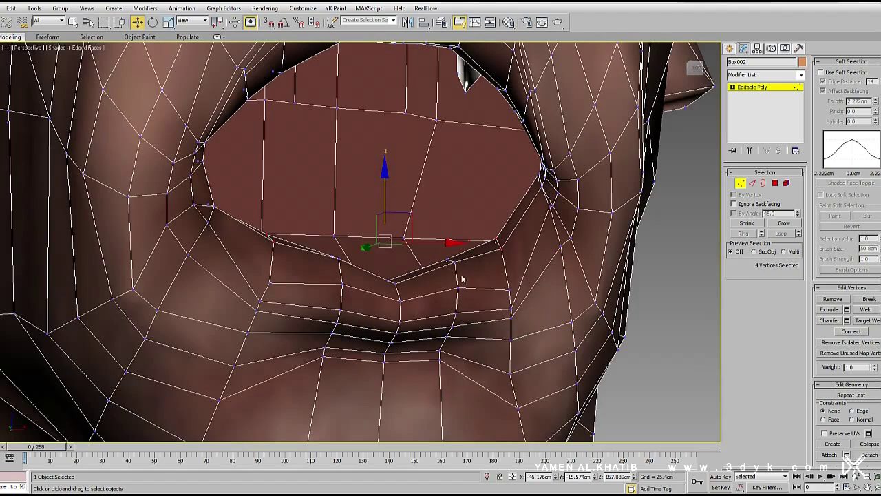
pyautogui.keyDown('alt'); pyautogui.moveTo(397, 253); pyautogui.dragTo(413, 220, button='middle'); pyautogui.keyUp('alt')
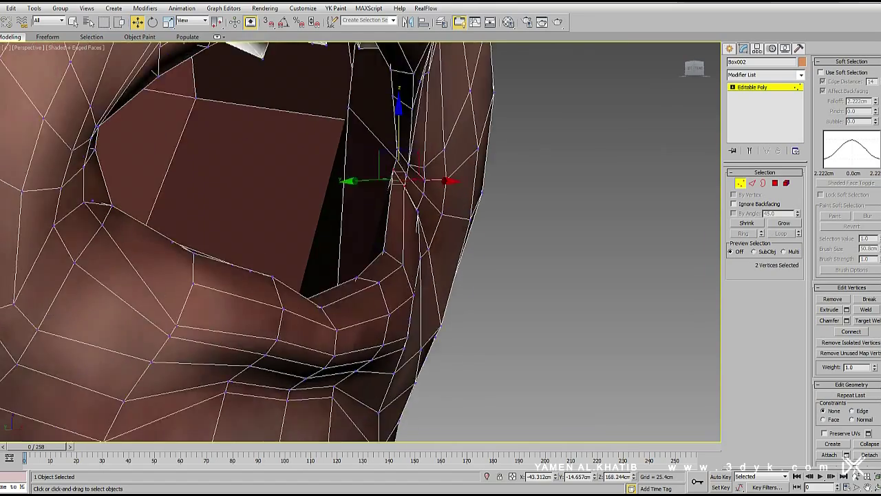
pyautogui.scroll(5, 428, 188)
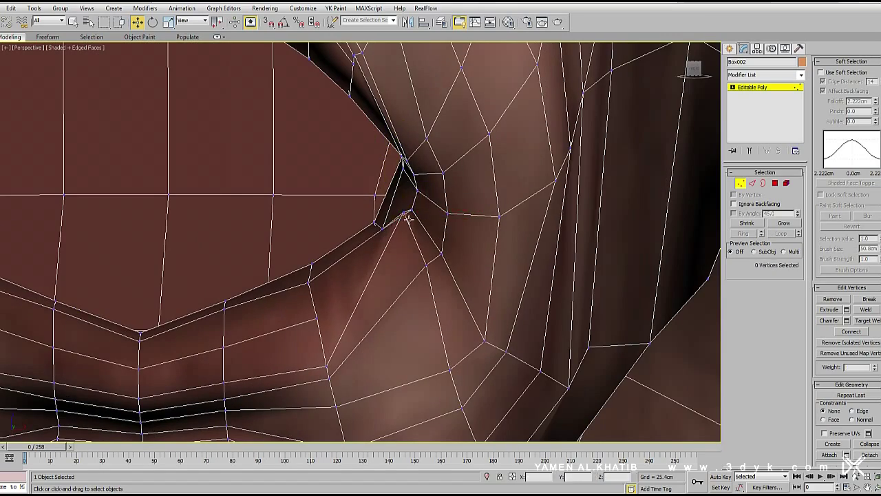
pyautogui.scroll(-3, 413, 275)
pyautogui.keyDown('alt'); pyautogui.moveTo(413, 275); pyautogui.dragTo(426, 222, button='middle'); pyautogui.keyUp('alt')
pyautogui.scroll(5, 427, 222)
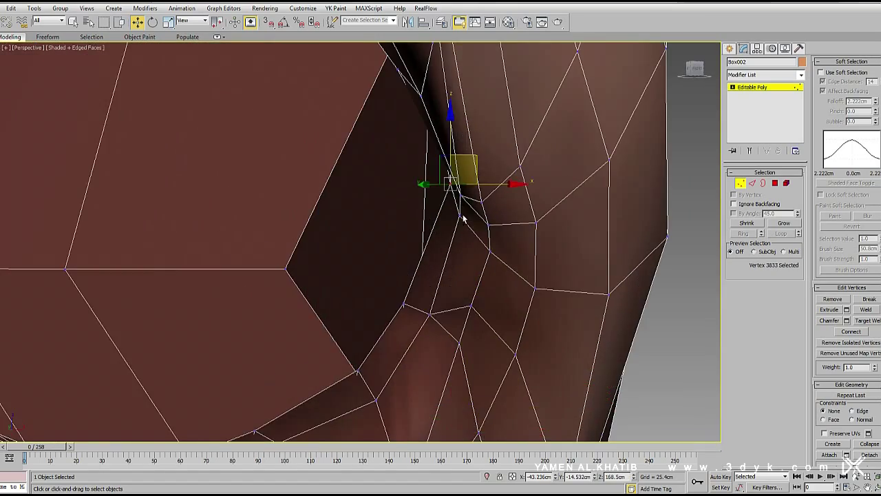
# Reshape further lip vertices, including the mouth corner and a pair of lip vertices
pyautogui.keyDown('ctrl'); pyautogui.click(446, 182); pyautogui.keyUp('ctrl')
pyautogui.click(484, 202)
pyautogui.moveTo(485, 201)
pyautogui.keyDown('alt'); pyautogui.mouseDown(button='middle')
pyautogui.moveTo(461, 225)
pyautogui.moveTo(348, 187)
pyautogui.mouseUp(button='middle'); pyautogui.keyUp('alt')
pyautogui.scroll(-3, 451, 252)
pyautogui.scroll(4, 347, 187)
pyautogui.click(347, 186)
pyautogui.moveTo(352, 230)
pyautogui.keyDown('alt'); pyautogui.mouseDown(button='middle')
pyautogui.moveTo(344, 255)
pyautogui.moveTo(413, 246)
pyautogui.mouseUp(button='middle'); pyautogui.keyUp('alt')
pyautogui.keyDown('ctrl'); pyautogui.click(549, 236); pyautogui.keyUp('ctrl')
pyautogui.moveTo(589, 238)
pyautogui.keyDown('alt'); pyautogui.mouseDown(button='middle')
pyautogui.moveTo(358, 227)
pyautogui.moveTo(578, 181)
pyautogui.mouseUp(button='middle'); pyautogui.keyUp('alt')
pyautogui.scroll(3, 339, 227)
pyautogui.click(339, 227)
pyautogui.moveTo(341, 209)
pyautogui.keyDown('alt'); pyautogui.mouseDown(button='middle')
pyautogui.moveTo(206, 220)
pyautogui.moveTo(404, 262)
pyautogui.mouseUp(button='middle'); pyautogui.keyUp('alt')
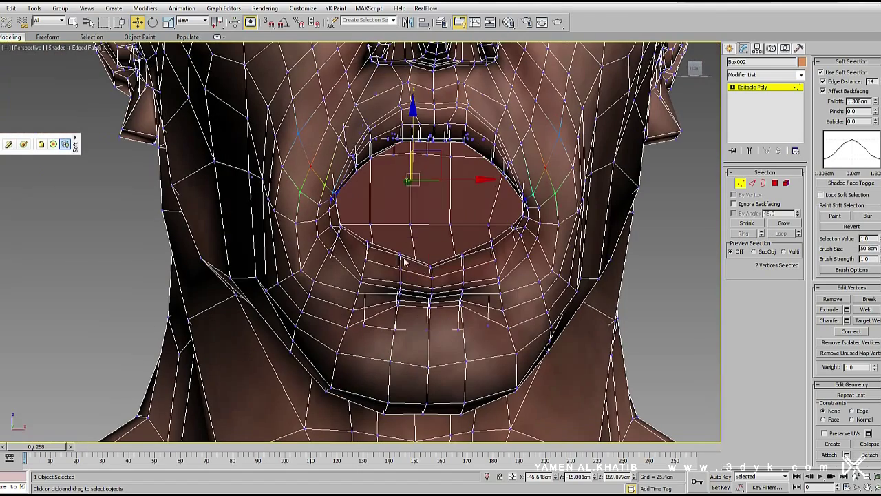
# Widen the soft selection falloff to about 2.728cm and reshape lip and nose-side vertices
pyautogui.moveTo(875, 102); pyautogui.dragTo(875, 83)
pyautogui.moveTo(433, 235)
pyautogui.keyDown('alt'); pyautogui.mouseDown(button='middle')
pyautogui.moveTo(615, 220)
pyautogui.moveTo(386, 227)
pyautogui.moveTo(229, 195)
pyautogui.moveTo(482, 206)
pyautogui.moveTo(358, 206)
pyautogui.mouseUp(button='middle'); pyautogui.keyUp('alt')
pyautogui.keyDown('ctrl'); pyautogui.click(214, 184); pyautogui.keyUp('ctrl')
pyautogui.moveTo(876, 103); pyautogui.dragTo(877, 101)
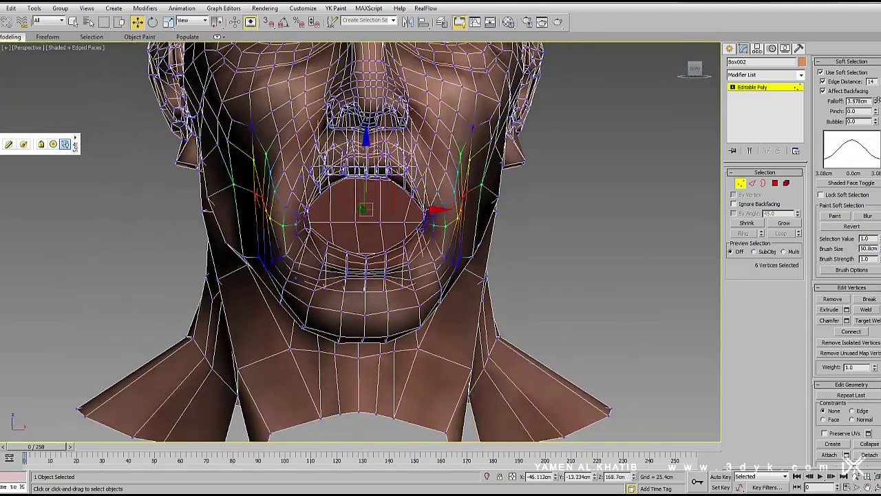
pyautogui.keyDown('alt'); pyautogui.moveTo(294, 214); pyautogui.dragTo(296, 146, button='middle'); pyautogui.keyUp('alt')
pyautogui.click(296, 147)
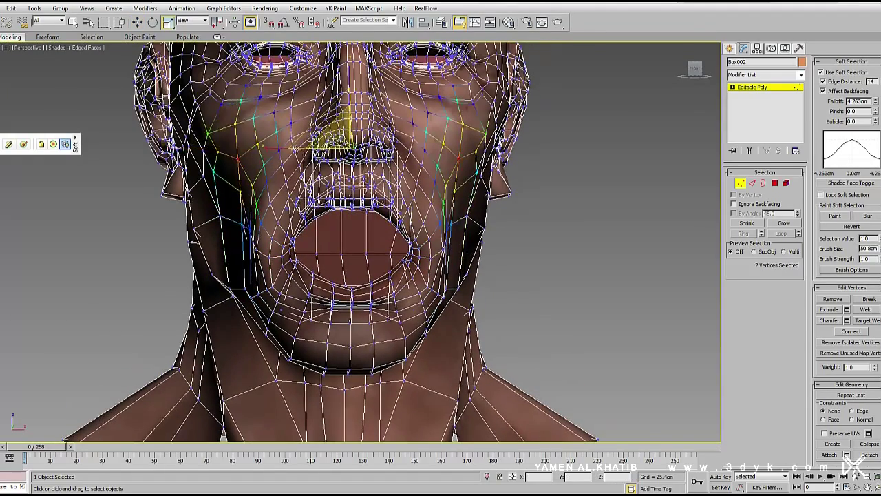
pyautogui.moveTo(345, 206)
pyautogui.keyDown('alt'); pyautogui.mouseDown(button='middle')
pyautogui.moveTo(358, 228)
pyautogui.moveTo(358, 172)
pyautogui.moveTo(482, 179)
pyautogui.moveTo(358, 206)
pyautogui.moveTo(386, 207)
pyautogui.mouseUp(button='middle'); pyautogui.keyUp('alt')
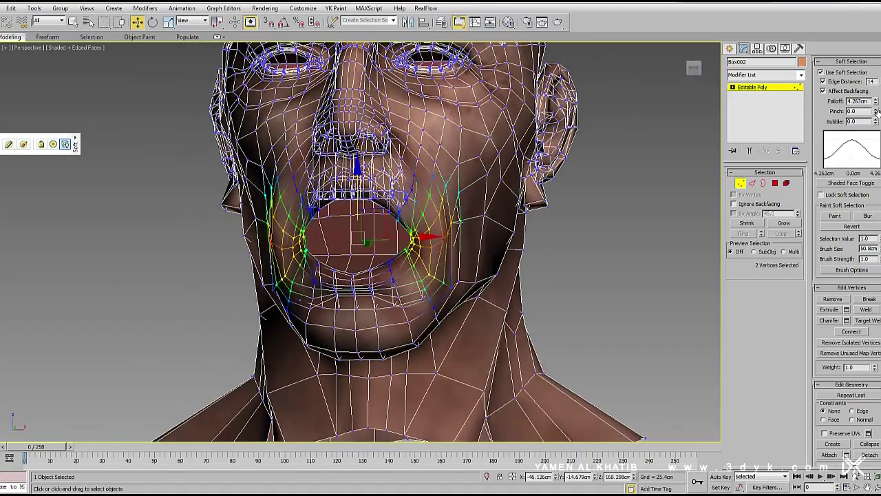
pyautogui.moveTo(281, 135)
pyautogui.keyDown('alt'); pyautogui.mouseDown(button='middle')
pyautogui.moveTo(294, 246)
pyautogui.moveTo(303, 241)
pyautogui.moveTo(206, 244)
pyautogui.mouseUp(button='middle'); pyautogui.keyUp('alt')
pyautogui.keyDown('alt'); pyautogui.moveTo(276, 241); pyautogui.dragTo(386, 241, button='middle'); pyautogui.keyUp('alt')
# Switch to Element mode and unhide all hidden parts of the head
pyautogui.press('w')
pyautogui.press('5')
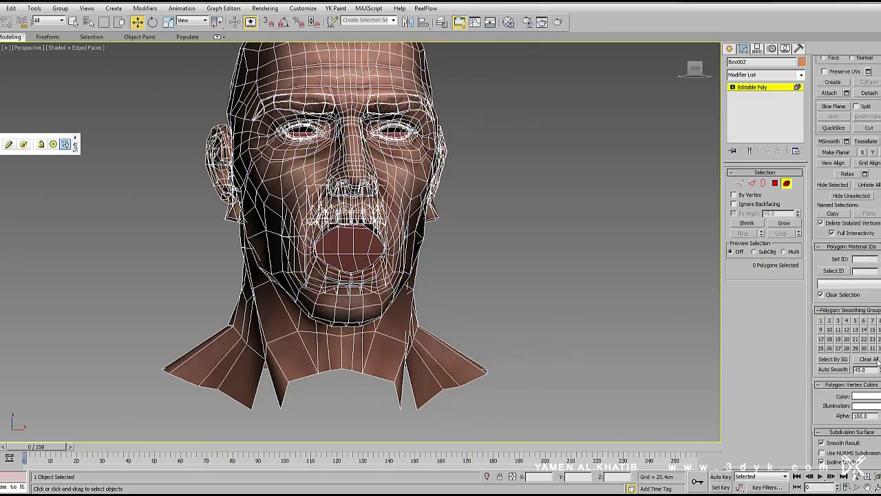
pyautogui.click(867, 185)
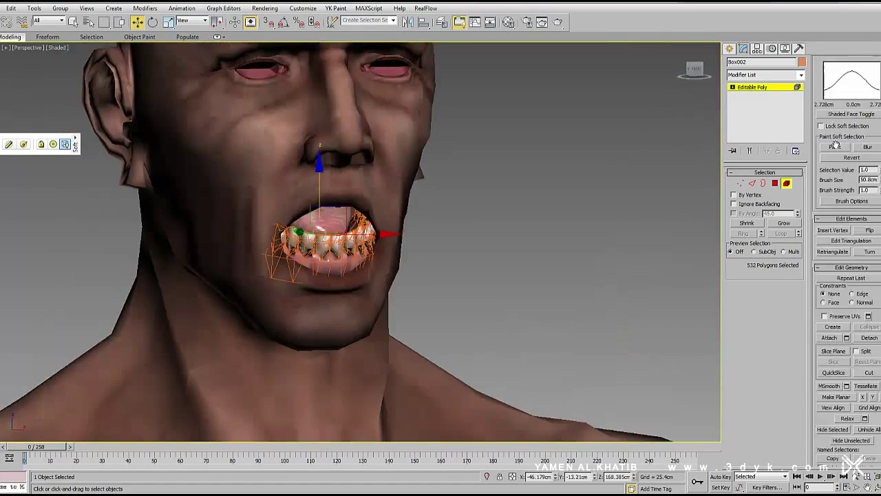
# Rotate the lower teeth about 10° down in Left view, then return to vertices with soft selection on
pyautogui.keyDown('alt'); pyautogui.moveTo(290, 302); pyautogui.dragTo(354, 291, button='middle'); pyautogui.keyUp('alt')
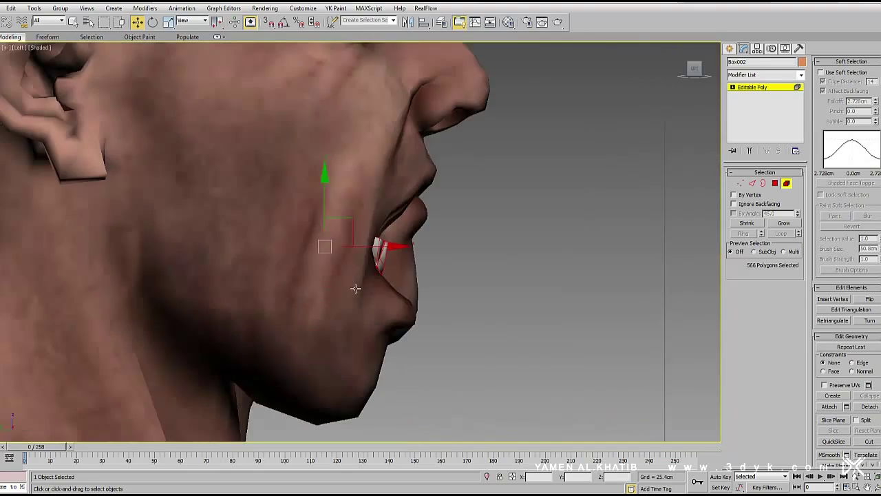
pyautogui.press('e')
pyautogui.press('l')
pyautogui.moveTo(637, 282); pyautogui.dragTo(624, 269, button='middle')
pyautogui.press('F3')
pyautogui.moveTo(360, 260); pyautogui.dragTo(409, 210)
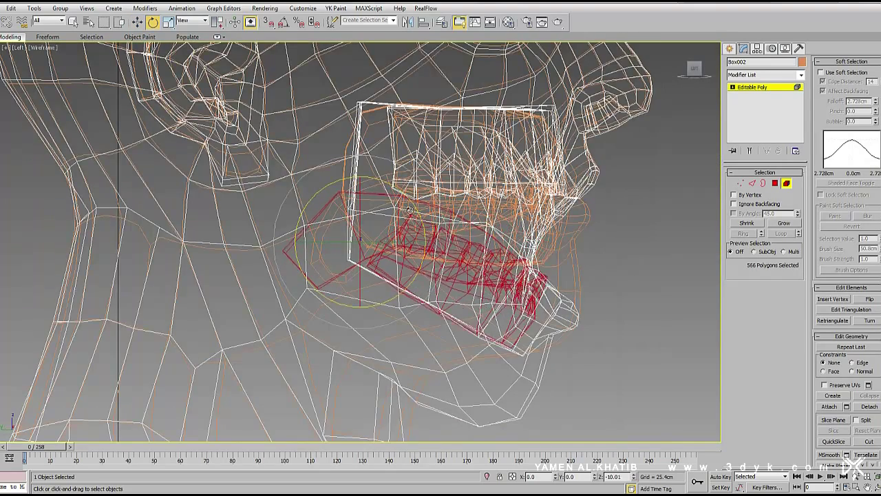
pyautogui.press('p')
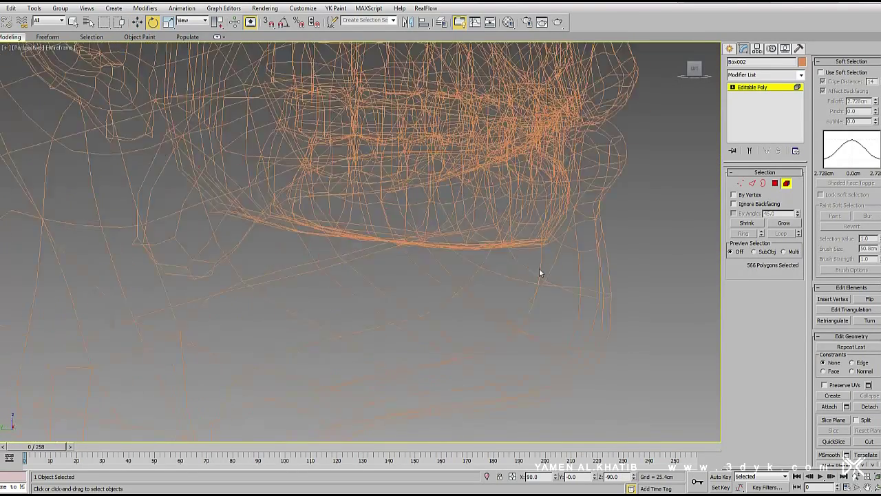
pyautogui.scroll(5, 445, 305)
pyautogui.press('F3')
pyautogui.moveTo(419, 330)
pyautogui.keyDown('alt'); pyautogui.mouseDown(button='middle')
pyautogui.moveTo(428, 374)
pyautogui.moveTo(449, 292)
pyautogui.moveTo(527, 310)
pyautogui.moveTo(495, 279)
pyautogui.moveTo(458, 279)
pyautogui.moveTo(431, 250)
pyautogui.moveTo(394, 267)
pyautogui.mouseUp(button='middle'); pyautogui.keyUp('alt')
pyautogui.press('1')
pyautogui.click(828, 76)
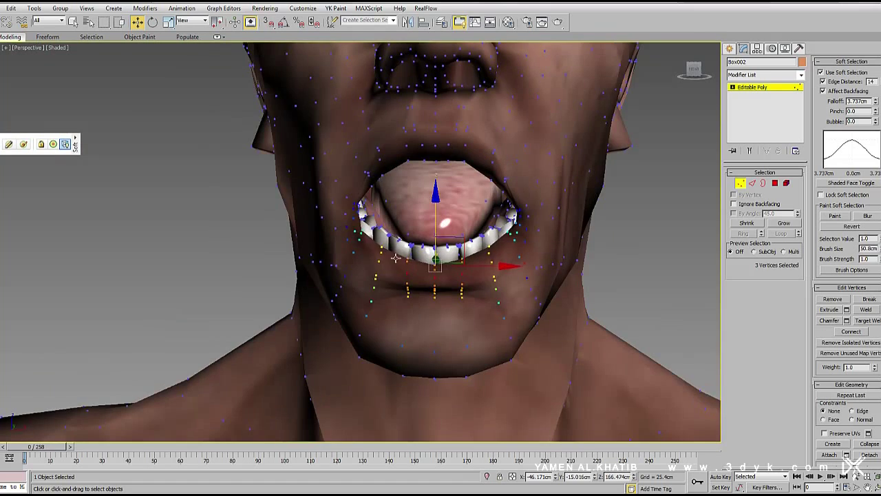
# Tweak the left mouth-corner vertex, then reselect the separate head's vertices near the jaw
pyautogui.keyDown('alt'); pyautogui.moveTo(496, 255); pyautogui.dragTo(372, 210, button='middle'); pyautogui.keyUp('alt')
pyautogui.click(368, 206)
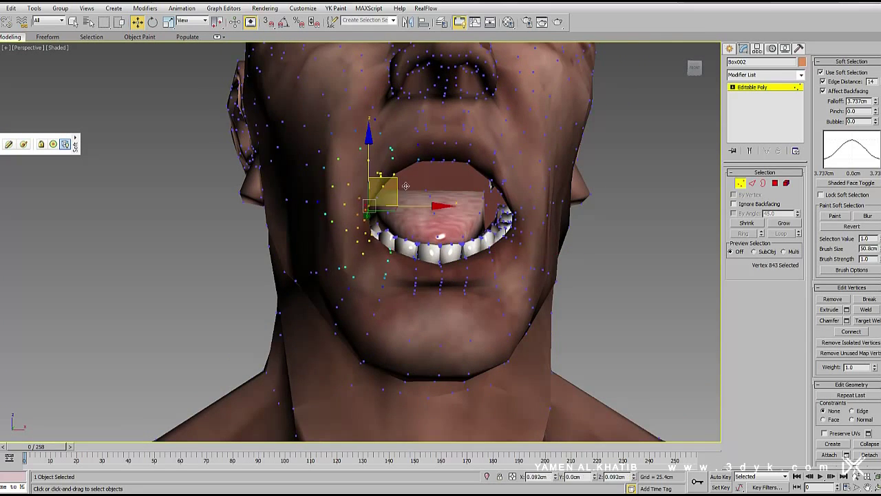
pyautogui.scroll(-5, 515, 218)
pyautogui.click(117, 197)
pyautogui.keyDown('alt'); pyautogui.moveTo(441, 227); pyautogui.dragTo(390, 231, button='middle'); pyautogui.keyUp('alt')
pyautogui.click(390, 232)
pyautogui.scroll(5, 391, 231)
pyautogui.press('1')
pyautogui.moveTo(403, 197)
pyautogui.keyDown('alt'); pyautogui.mouseDown(button='middle')
pyautogui.moveTo(347, 136)
pyautogui.moveTo(482, 179)
pyautogui.moveTo(692, 219)
pyautogui.mouseUp(button='middle'); pyautogui.keyUp('alt')
pyautogui.scroll(-3, 481, 179)
pyautogui.scroll(-2, 692, 219)
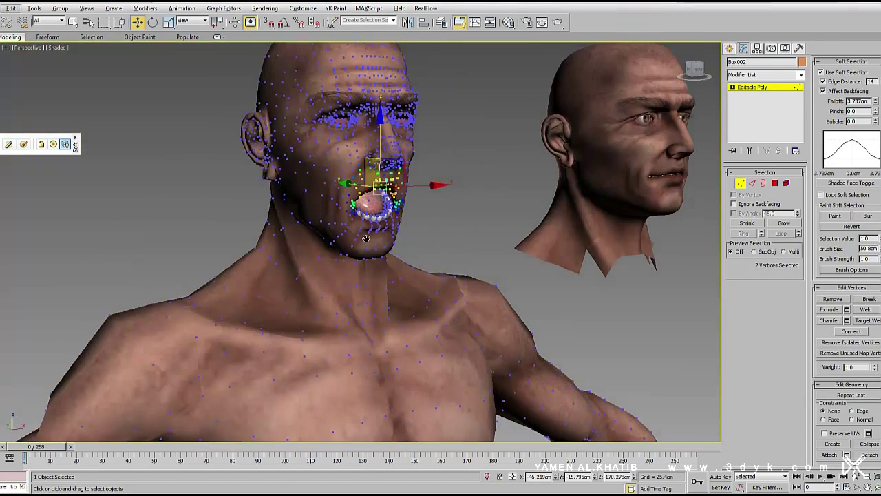
# Leave vertex mode, select the body Box001 and open its Modifier List
pyautogui.press('1')
pyautogui.click(629, 198)
pyautogui.click(764, 75)
# Add a Morpher to Box001 with Box002 in channel 1, setting the amount around 100–126
pyautogui.scroll(-5, 764, 206)
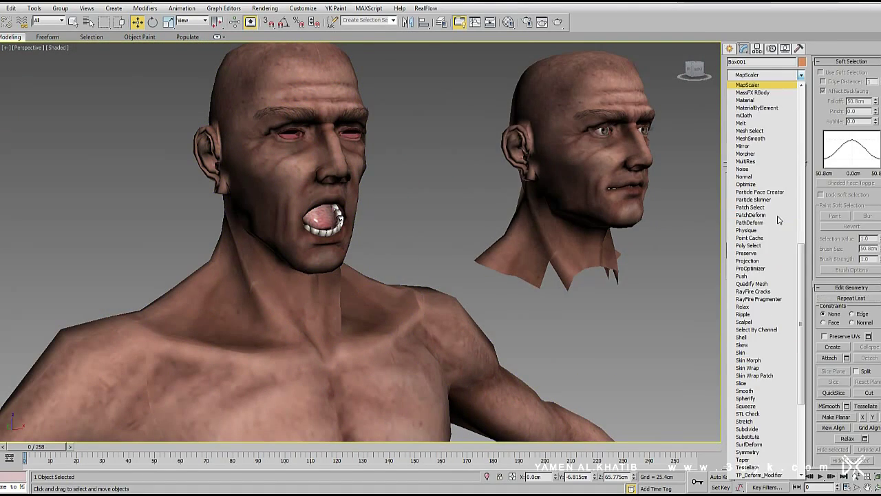
pyautogui.click(760, 85)
pyautogui.moveTo(629, 198); pyautogui.dragTo(475, 200, button='middle')
pyautogui.click(321, 241)
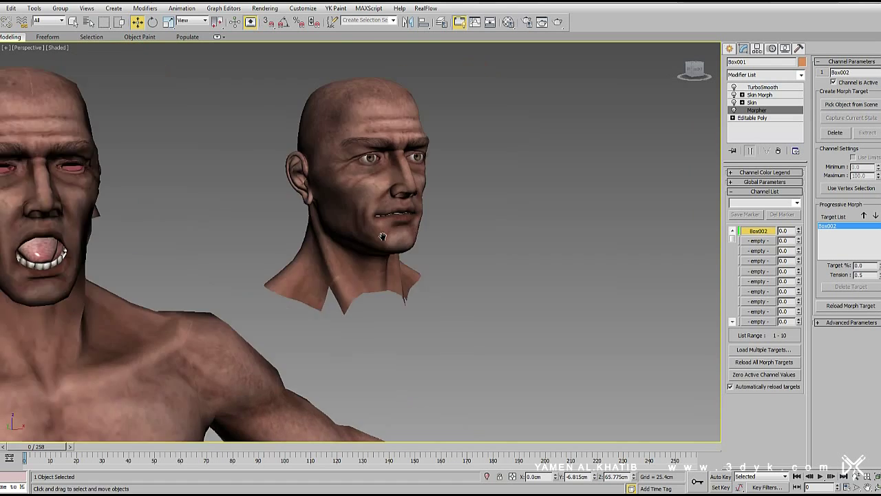
pyautogui.scroll(5, 321, 241)
pyautogui.moveTo(798, 231)
pyautogui.mouseDown()
pyautogui.moveTo(810, 177)
pyautogui.moveTo(817, 289)
pyautogui.moveTo(819, 237)
pyautogui.mouseUp()
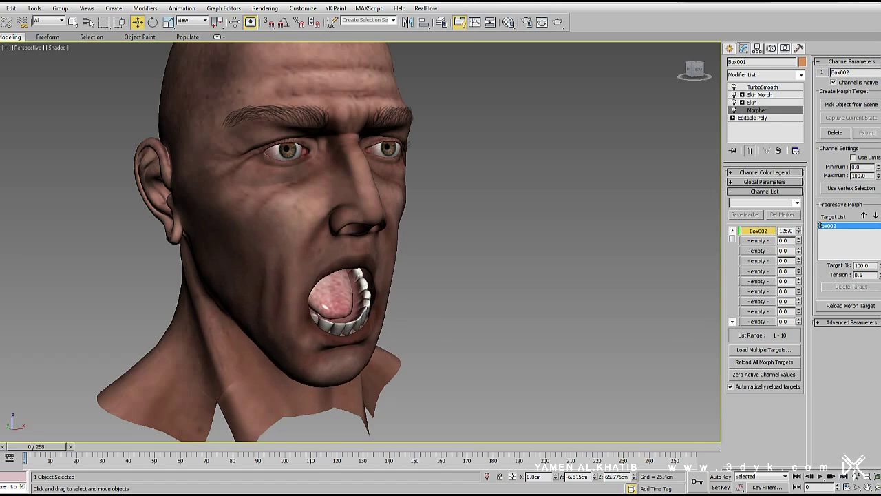
pyautogui.moveTo(331, 303)
pyautogui.keyDown('alt'); pyautogui.mouseDown(button='middle')
pyautogui.moveTo(408, 307)
pyautogui.moveTo(526, 261)
pyautogui.mouseUp(button='middle'); pyautogui.keyUp('alt')
# Move Box002 beside the body's head and return to editing its vertices
pyautogui.scroll(-3, 526, 265)
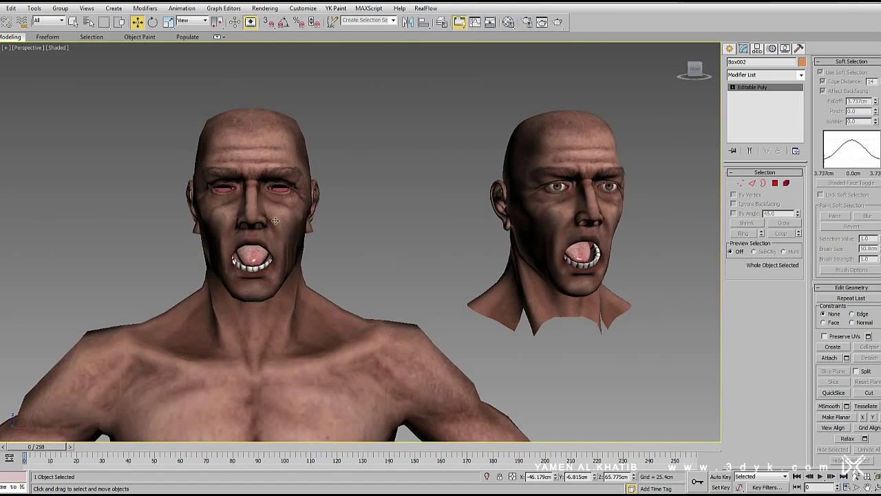
pyautogui.scroll(-3, 526, 265)
pyautogui.moveTo(389, 158); pyautogui.dragTo(350, 181)
pyautogui.scroll(6, 609, 194)
pyautogui.press('1')
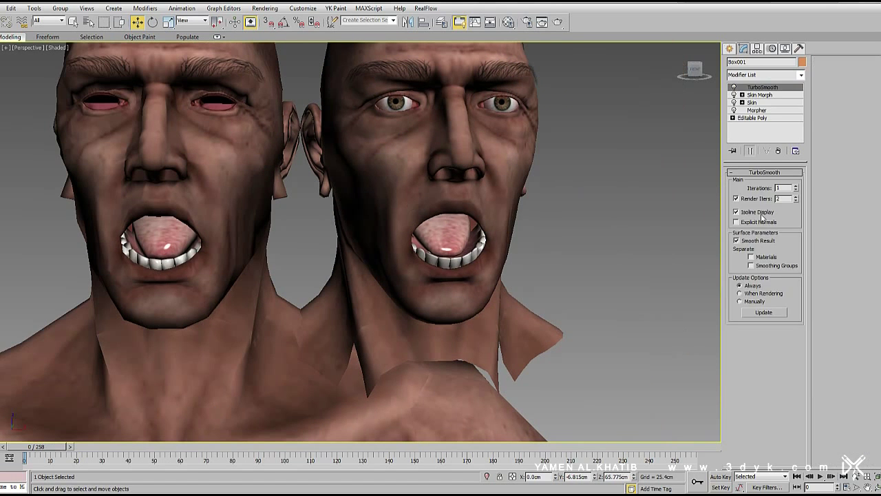
# Scrub Box001's Box002 morph channel up toward 138, then select the separate head's tongue
pyautogui.click(756, 111)
pyautogui.moveTo(799, 231)
pyautogui.mouseDown()
pyautogui.moveTo(814, 246)
pyautogui.moveTo(822, 219)
pyautogui.mouseUp()
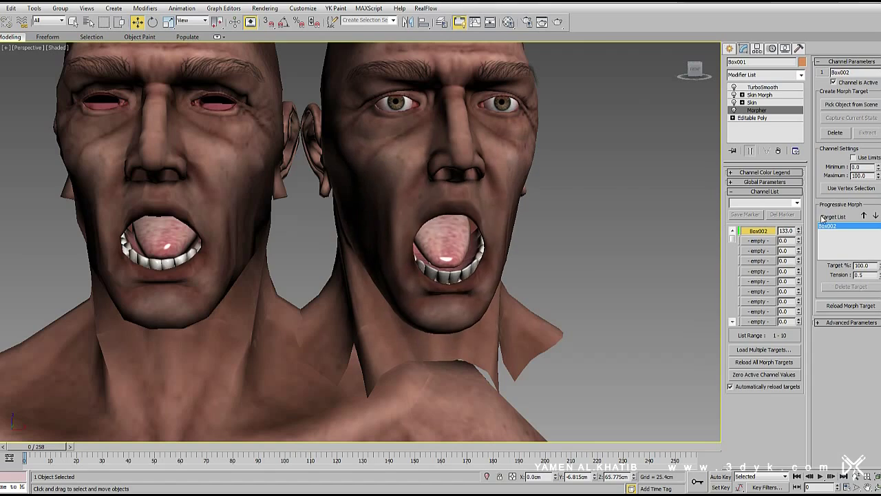
pyautogui.click(157, 241)
pyautogui.moveTo(157, 241); pyautogui.dragTo(269, 246, button='middle')
pyautogui.click(270, 246)
pyautogui.scroll(6, 270, 245)
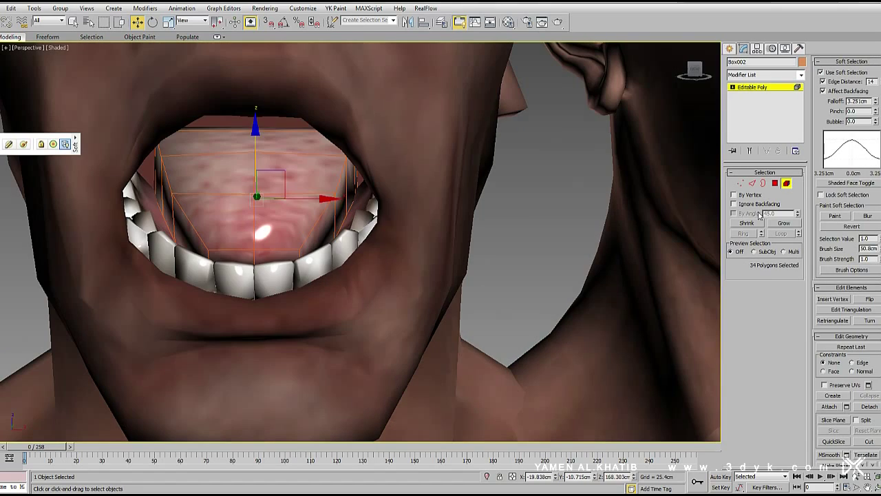
# Select two polygons inside the separate head's mouth, then switch to edge mode with edges shown
pyautogui.click(775, 182)
pyautogui.click(250, 261)
pyautogui.scroll(-5, 249, 261)
pyautogui.keyDown('alt'); pyautogui.moveTo(250, 262); pyautogui.dragTo(276, 248, button='middle'); pyautogui.keyUp('alt')
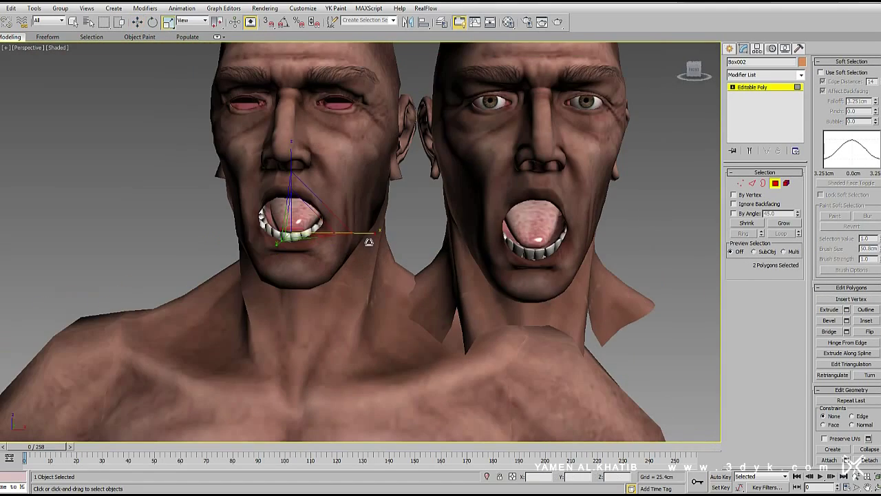
pyautogui.scroll(5, 275, 248)
pyautogui.click(751, 183)
pyautogui.press('F4')
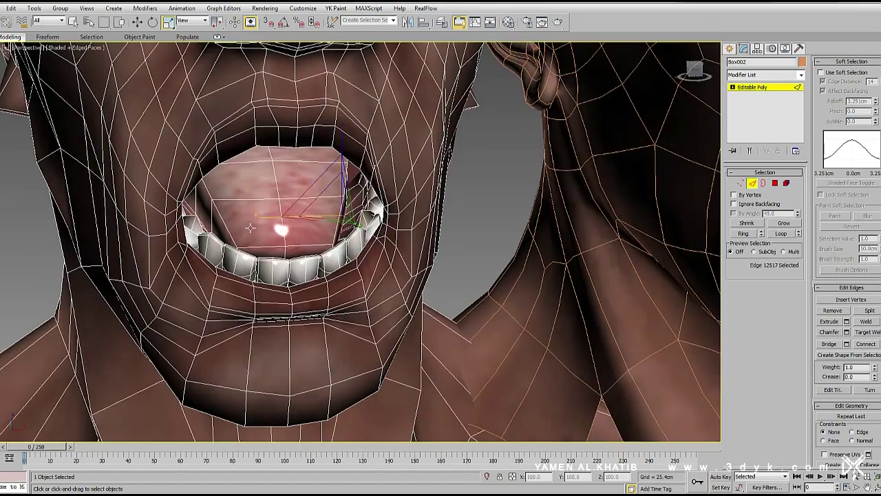
pyautogui.scroll(-5, 188, 216)
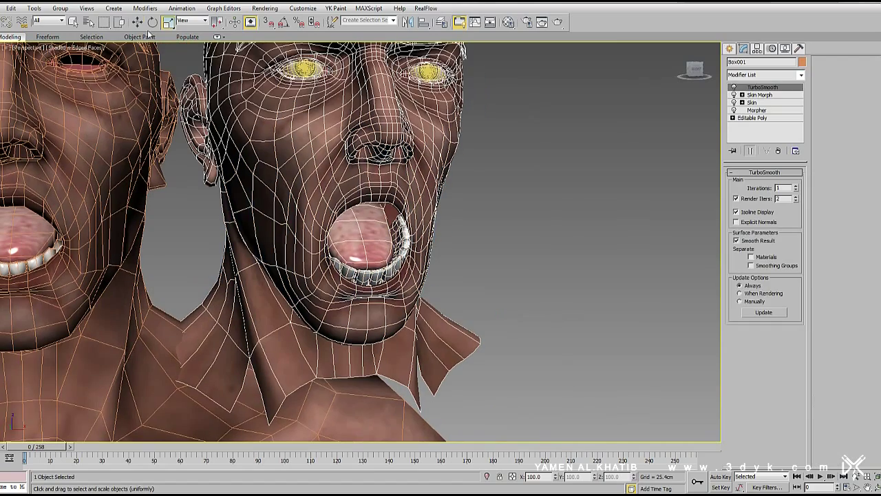
# Return to Box001's Morpher with edges hidden and orbit into the separate head's mouth
pyautogui.click(756, 111)
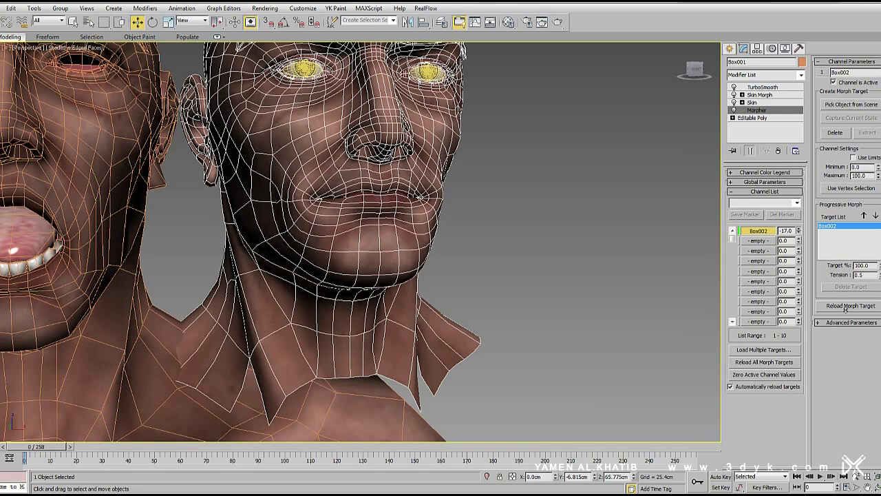
pyautogui.press('F4')
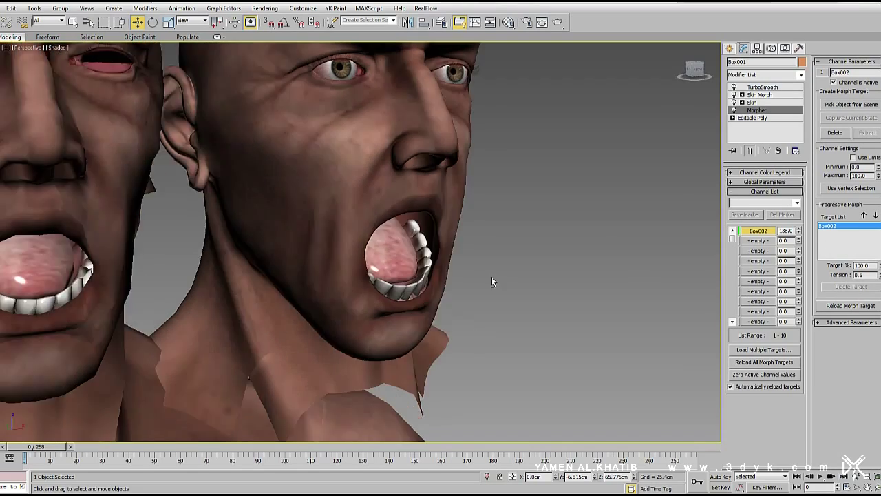
pyautogui.keyDown('alt'); pyautogui.moveTo(492, 277); pyautogui.dragTo(598, 241, button='middle'); pyautogui.keyUp('alt')
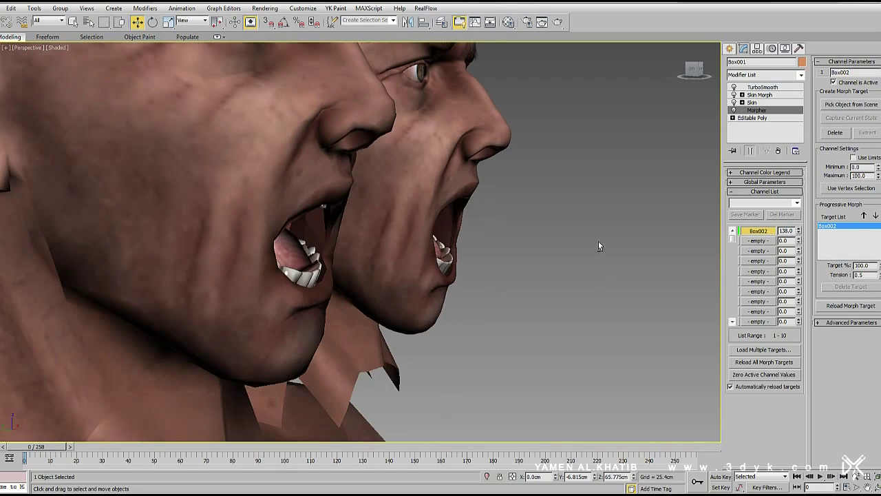
pyautogui.moveTo(336, 246)
pyautogui.keyDown('alt'); pyautogui.mouseDown(button='middle')
pyautogui.moveTo(323, 246)
pyautogui.moveTo(303, 220)
pyautogui.mouseUp(button='middle'); pyautogui.keyUp('alt')
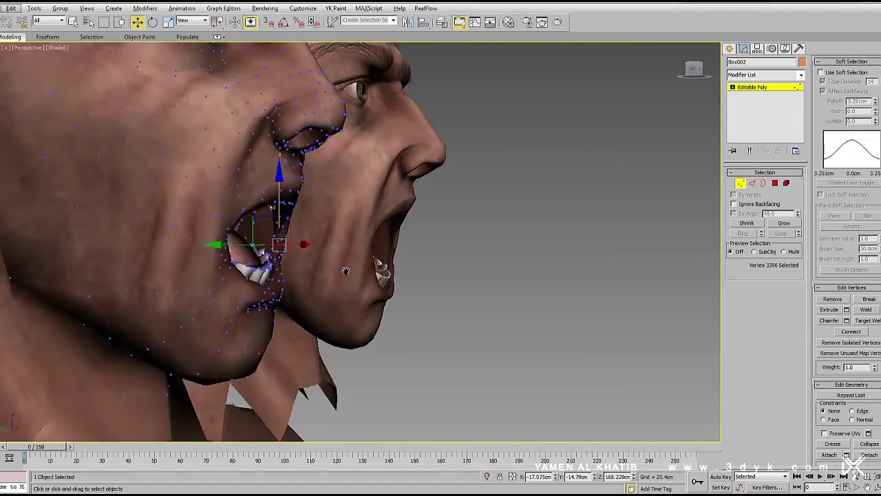
# Select lip vertices on Box002, checking the mouth from the side
pyautogui.scroll(5, 303, 214)
pyautogui.click(294, 222)
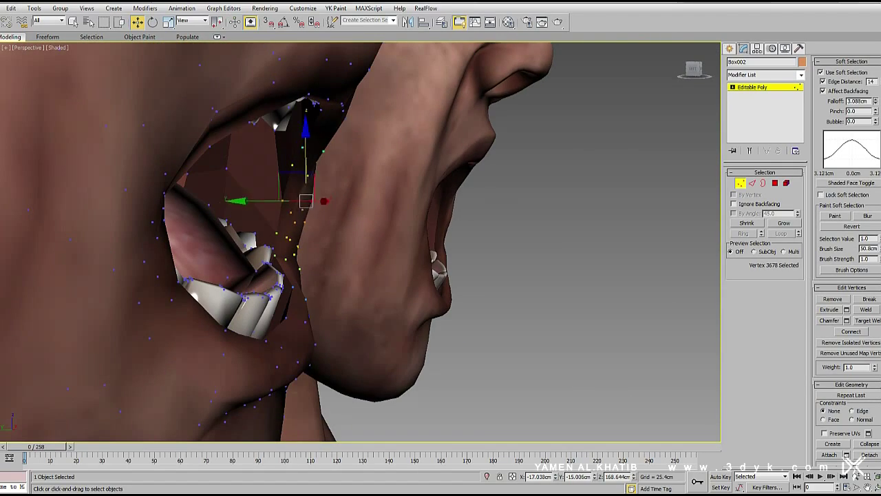
pyautogui.moveTo(304, 275)
pyautogui.keyDown('alt'); pyautogui.mouseDown(button='middle')
pyautogui.moveTo(337, 282)
pyautogui.moveTo(265, 238)
pyautogui.mouseUp(button='middle'); pyautogui.keyUp('alt')
pyautogui.scroll(-5, 317, 275)
pyautogui.scroll(5, 336, 282)
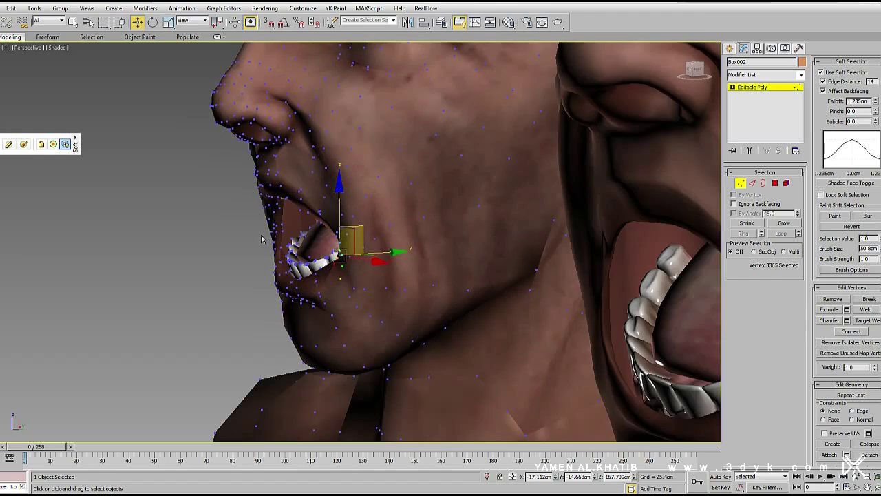
pyautogui.click(266, 239)
pyautogui.moveTo(340, 262)
pyautogui.keyDown('alt'); pyautogui.mouseDown(button='middle')
pyautogui.moveTo(471, 260)
pyautogui.moveTo(328, 244)
pyautogui.mouseUp(button='middle'); pyautogui.keyUp('alt')
pyautogui.scroll(4, 328, 244)
pyautogui.scroll(-4, 358, 227)
pyautogui.moveTo(300, 208)
pyautogui.keyDown('alt'); pyautogui.mouseDown(button='middle')
pyautogui.moveTo(423, 259)
pyautogui.moveTo(563, 217)
pyautogui.moveTo(477, 216)
pyautogui.moveTo(389, 183)
pyautogui.mouseUp(button='middle'); pyautogui.keyUp('alt')
# Adjust the lower teeth vertices from a frontal view with edges shown, then clear the selection
pyautogui.scroll(5, 358, 227)
pyautogui.press('F4')
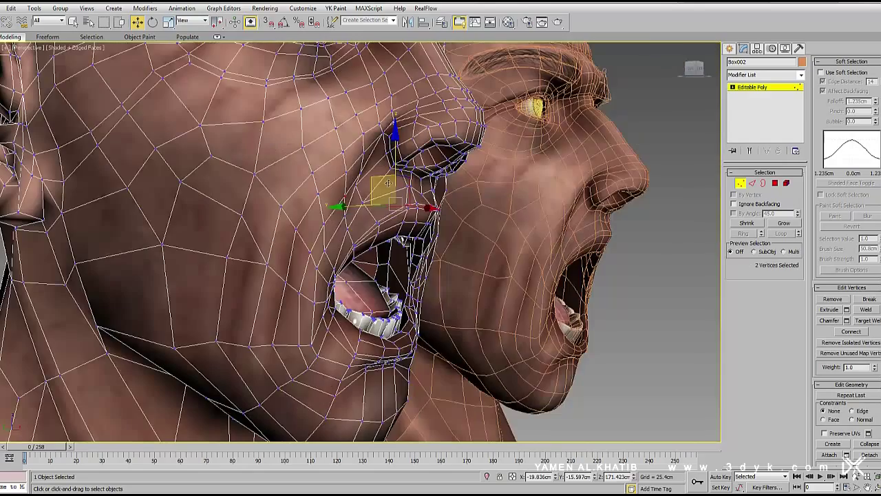
pyautogui.keyDown('alt'); pyautogui.moveTo(463, 263); pyautogui.dragTo(536, 279, button='middle'); pyautogui.keyUp('alt')
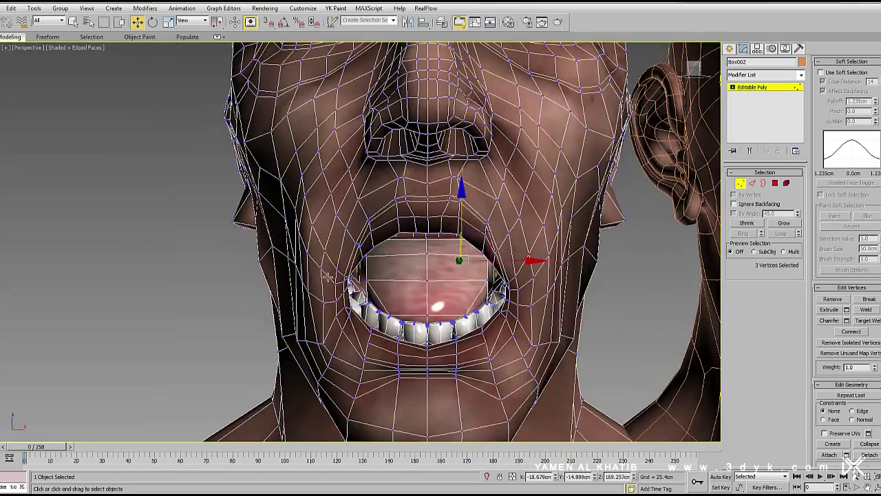
pyautogui.keyDown('alt'); pyautogui.moveTo(329, 277); pyautogui.dragTo(413, 247, button='middle'); pyautogui.keyUp('alt')
pyautogui.moveTo(360, 321)
pyautogui.keyDown('alt'); pyautogui.mouseDown(button='middle')
pyautogui.moveTo(413, 303)
pyautogui.moveTo(358, 316)
pyautogui.mouseUp(button='middle'); pyautogui.keyUp('alt')
pyautogui.keyDown('alt'); pyautogui.moveTo(482, 275); pyautogui.dragTo(647, 259, button='middle'); pyautogui.keyUp('alt')
pyautogui.click(660, 256)
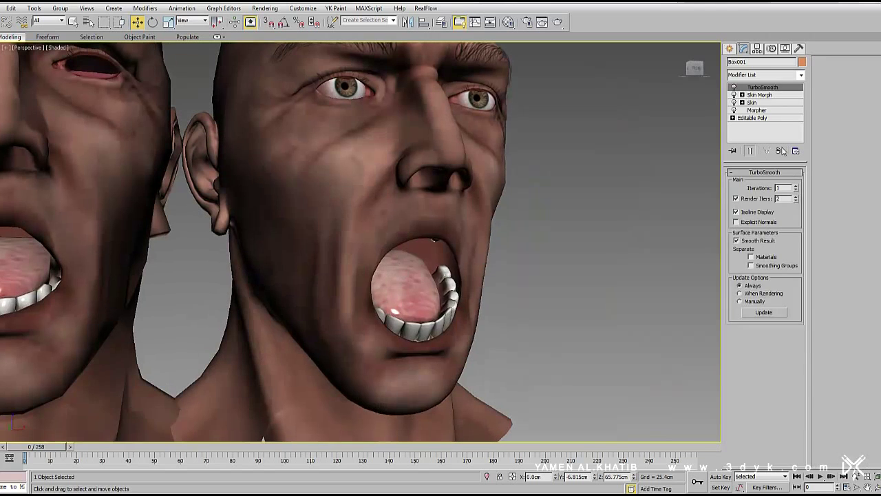
# Lower Box001's Box002 morph channel to about 49 so the mouth mostly closes
pyautogui.click(757, 110)
pyautogui.moveTo(821, 247); pyautogui.dragTo(827, 282)
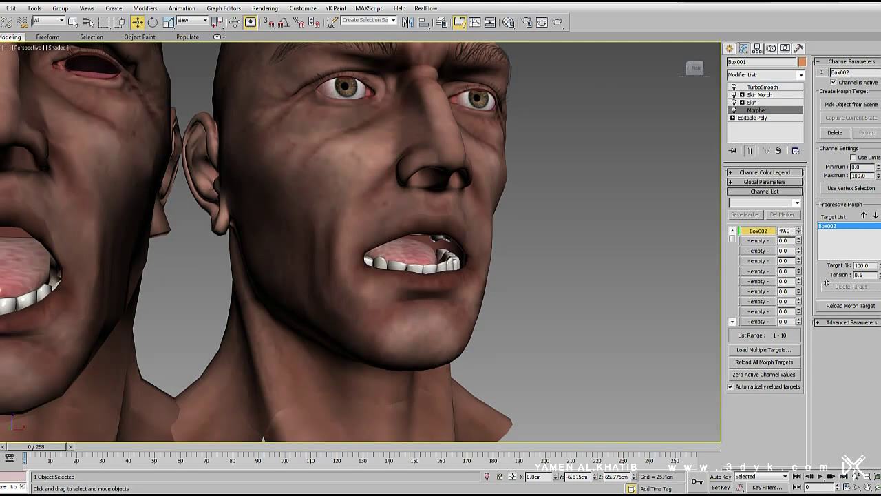
pyautogui.moveTo(826, 283); pyautogui.dragTo(828, 312)
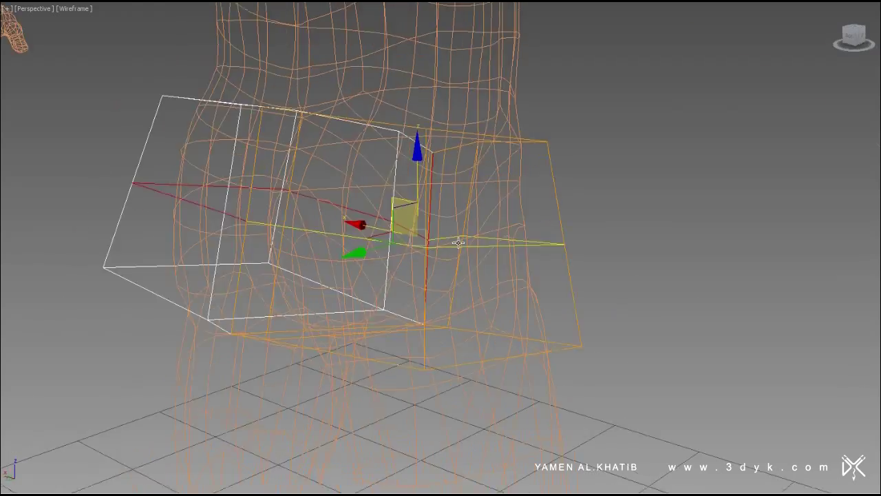
# Inspect the green shorts mesh from all sides, toggling wireframe display
pyautogui.keyDown('alt'); pyautogui.moveTo(257, 245); pyautogui.dragTo(428, 117, button='middle'); pyautogui.keyUp('alt')
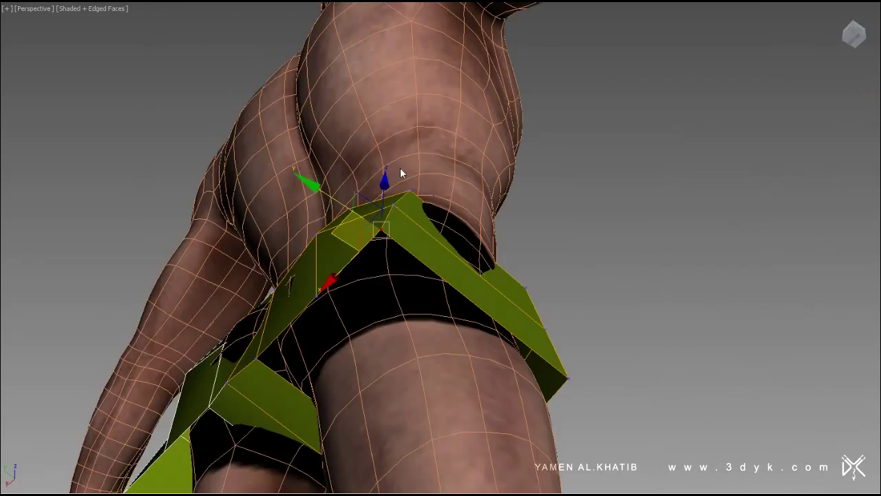
pyautogui.moveTo(403, 173)
pyautogui.keyDown('alt'); pyautogui.mouseDown(button='middle')
pyautogui.moveTo(314, 244)
pyautogui.moveTo(368, 252)
pyautogui.moveTo(335, 258)
pyautogui.moveTo(395, 141)
pyautogui.moveTo(370, 214)
pyautogui.moveTo(448, 285)
pyautogui.moveTo(592, 295)
pyautogui.moveTo(571, 261)
pyautogui.mouseUp(button='middle'); pyautogui.keyUp('alt')
pyautogui.press('F3')
pyautogui.moveTo(486, 183)
pyautogui.keyDown('alt'); pyautogui.mouseDown(button='middle')
pyautogui.moveTo(531, 227)
pyautogui.moveTo(546, 212)
pyautogui.moveTo(471, 230)
pyautogui.mouseUp(button='middle'); pyautogui.keyUp('alt')
pyautogui.scroll(-5, 470, 229)
pyautogui.click(708, 243)
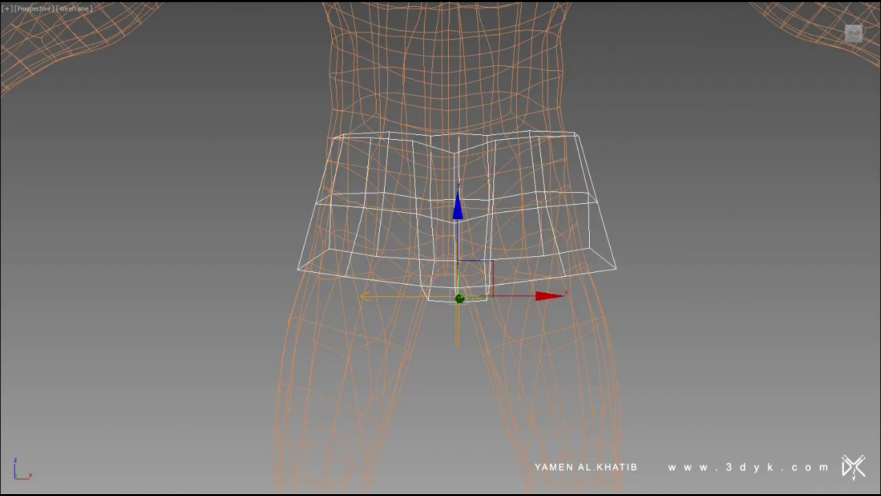
pyautogui.press('F3')
pyautogui.keyDown('alt'); pyautogui.moveTo(708, 243); pyautogui.dragTo(523, 234, button='middle'); pyautogui.keyUp('alt')
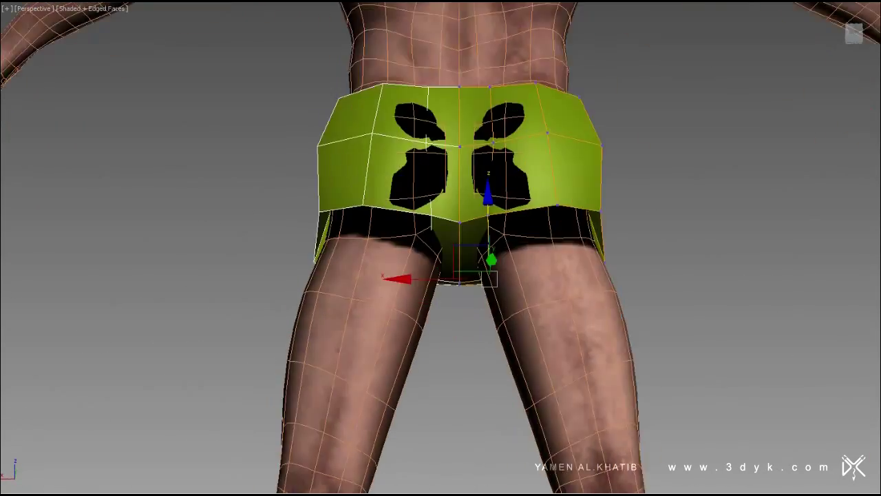
pyautogui.scroll(3, 462, 264)
pyautogui.moveTo(462, 264)
pyautogui.keyDown('alt'); pyautogui.mouseDown(button='middle')
pyautogui.moveTo(461, 206)
pyautogui.moveTo(482, 275)
pyautogui.moveTo(851, 199)
pyautogui.mouseUp(button='middle'); pyautogui.keyUp('alt')
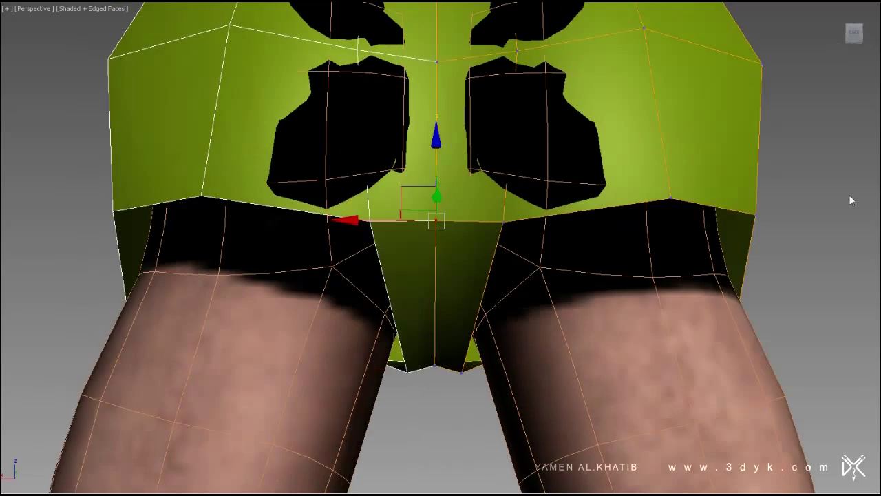
pyautogui.keyDown('alt'); pyautogui.moveTo(395, 336); pyautogui.dragTo(566, 277, button='middle'); pyautogui.keyUp('alt')
pyautogui.scroll(-3, 566, 278)
pyautogui.moveTo(492, 291)
pyautogui.keyDown('alt'); pyautogui.mouseDown(button='middle')
pyautogui.moveTo(482, 276)
pyautogui.moveTo(413, 262)
pyautogui.moveTo(481, 255)
pyautogui.moveTo(495, 227)
pyautogui.mouseUp(button='middle'); pyautogui.keyUp('alt')
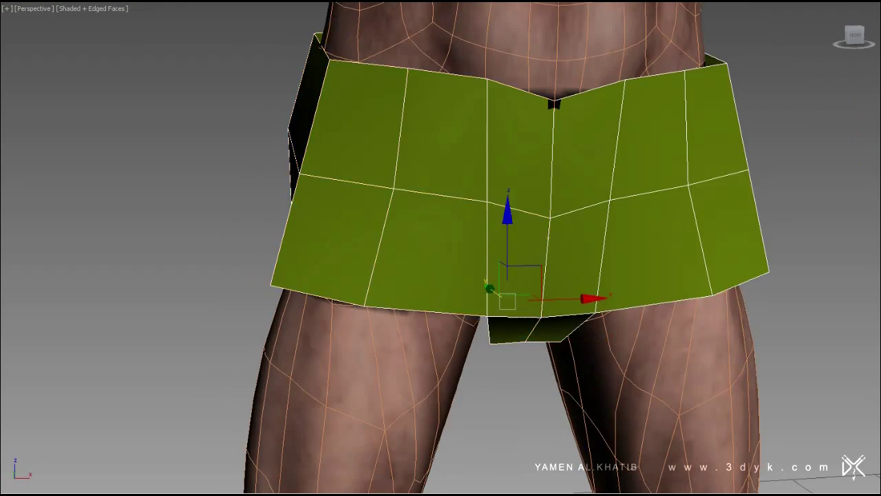
pyautogui.scroll(3, 532, 111)
pyautogui.keyDown('alt'); pyautogui.moveTo(421, 153); pyautogui.dragTo(479, 326, button='middle'); pyautogui.keyUp('alt')
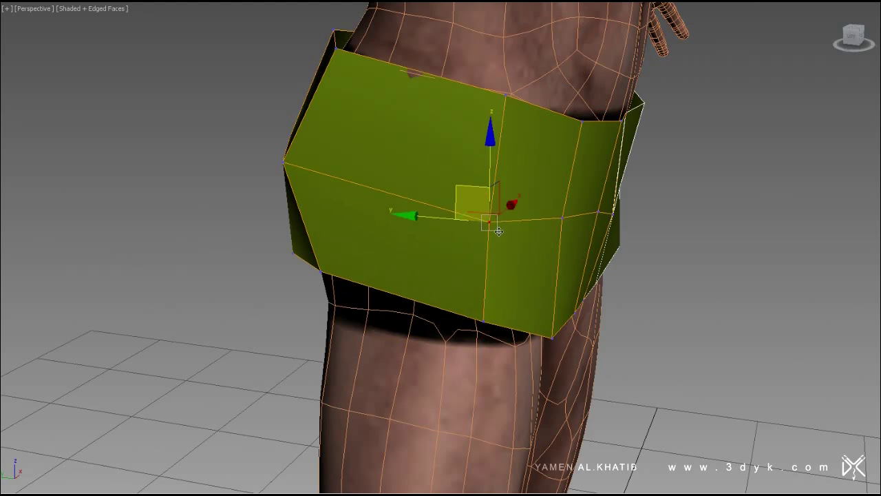
pyautogui.moveTo(493, 103)
pyautogui.keyDown('alt'); pyautogui.mouseDown(button='middle')
pyautogui.moveTo(812, 197)
pyautogui.moveTo(476, 34)
pyautogui.mouseUp(button='middle'); pyautogui.keyUp('alt')
pyautogui.moveTo(586, 200)
pyautogui.keyDown('alt'); pyautogui.mouseDown(button='middle')
pyautogui.moveTo(513, 236)
pyautogui.moveTo(806, 153)
pyautogui.mouseUp(button='middle'); pyautogui.keyUp('alt')
# Pull waistband and lower-edge vertices to reshape the shorts
pyautogui.moveTo(532, 186); pyautogui.dragTo(463, 354)
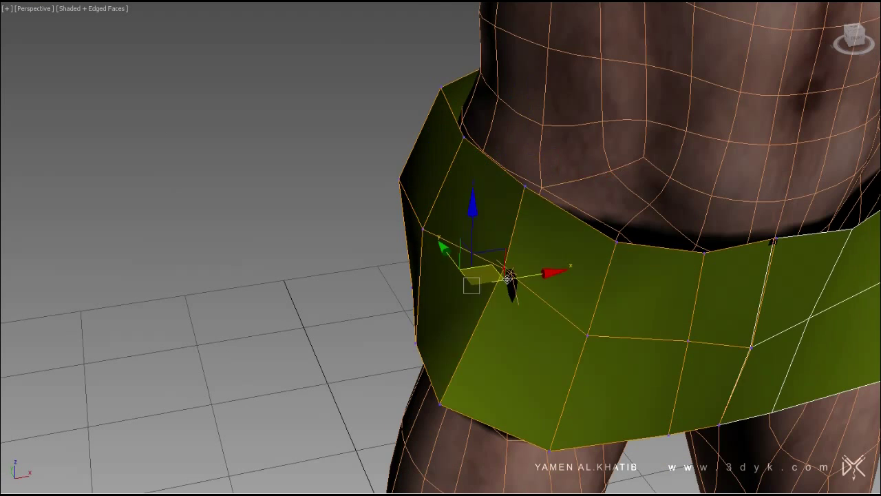
pyautogui.moveTo(463, 353)
pyautogui.keyDown('alt'); pyautogui.mouseDown(button='middle')
pyautogui.moveTo(572, 322)
pyautogui.moveTo(556, 315)
pyautogui.mouseUp(button='middle'); pyautogui.keyUp('alt')
pyautogui.moveTo(555, 314); pyautogui.dragTo(435, 370)
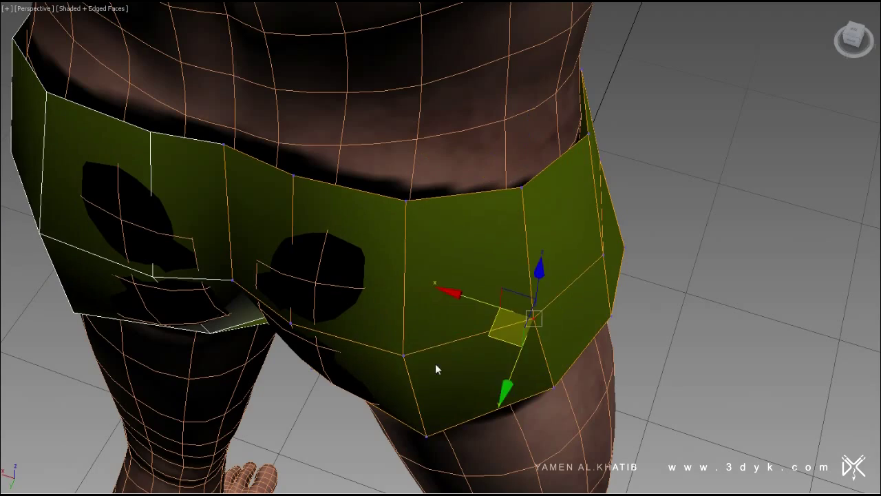
pyautogui.moveTo(399, 359)
pyautogui.keyDown('alt'); pyautogui.mouseDown(button='middle')
pyautogui.moveTo(495, 283)
pyautogui.moveTo(512, 226)
pyautogui.moveTo(426, 151)
pyautogui.mouseUp(button='middle'); pyautogui.keyUp('alt')
pyautogui.keyDown('alt'); pyautogui.moveTo(454, 272); pyautogui.dragTo(496, 252, button='middle'); pyautogui.keyUp('alt')
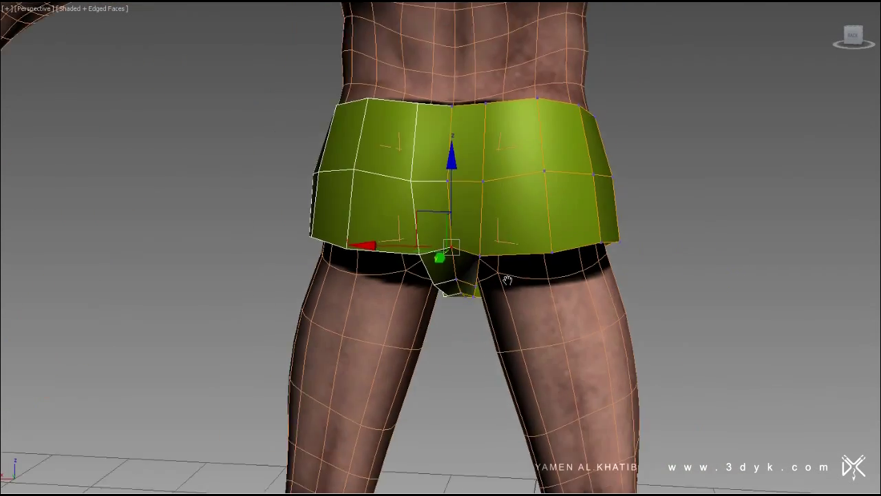
# Cut new edges into the shorts with the quad-menu Cut tool and review them
pyautogui.rightClick(496, 252)
pyautogui.click(454, 147)
pyautogui.click(475, 145)
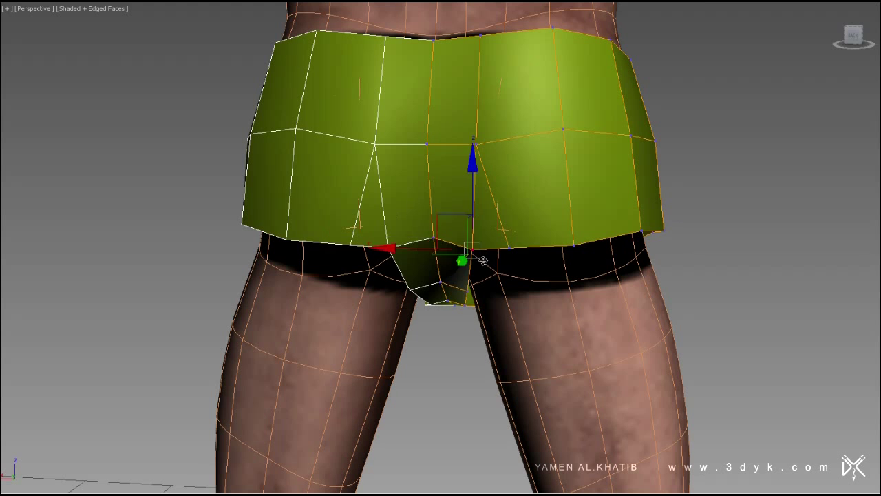
pyautogui.moveTo(611, 193)
pyautogui.keyDown('alt'); pyautogui.mouseDown(button='middle')
pyautogui.moveTo(645, 181)
pyautogui.moveTo(589, 219)
pyautogui.mouseUp(button='middle'); pyautogui.keyUp('alt')
pyautogui.moveTo(714, 263)
pyautogui.keyDown('alt'); pyautogui.mouseDown(button='middle')
pyautogui.moveTo(665, 266)
pyautogui.moveTo(581, 220)
pyautogui.mouseUp(button='middle'); pyautogui.keyUp('alt')
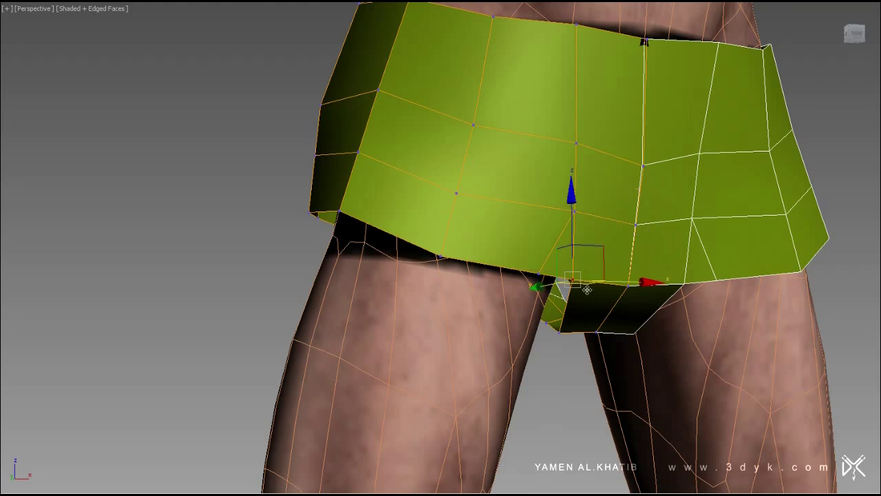
pyautogui.keyDown('alt'); pyautogui.moveTo(587, 289); pyautogui.dragTo(583, 235, button='middle'); pyautogui.keyUp('alt')
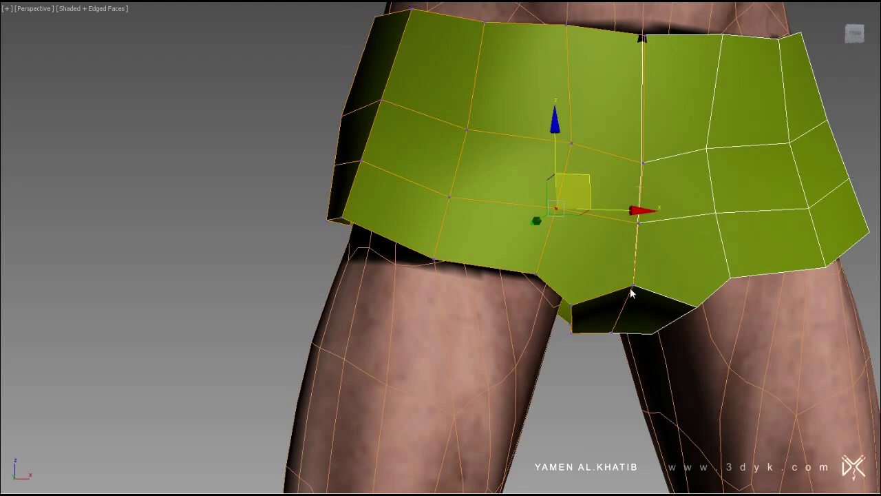
pyautogui.scroll(-3, 640, 242)
pyautogui.moveTo(640, 242)
pyautogui.keyDown('alt'); pyautogui.mouseDown(button='middle')
pyautogui.moveTo(610, 187)
pyautogui.moveTo(504, 217)
pyautogui.moveTo(437, 177)
pyautogui.mouseUp(button='middle'); pyautogui.keyUp('alt')
pyautogui.moveTo(462, 261)
pyautogui.keyDown('alt'); pyautogui.mouseDown(button='middle')
pyautogui.moveTo(423, 194)
pyautogui.moveTo(450, 196)
pyautogui.moveTo(502, 144)
pyautogui.moveTo(525, 247)
pyautogui.moveTo(443, 211)
pyautogui.moveTo(472, 124)
pyautogui.moveTo(476, 172)
pyautogui.moveTo(634, 195)
pyautogui.moveTo(543, 259)
pyautogui.mouseUp(button='middle'); pyautogui.keyUp('alt')
pyautogui.keyDown('alt'); pyautogui.moveTo(759, 215); pyautogui.dragTo(473, 122, button='middle'); pyautogui.keyUp('alt')
pyautogui.keyDown('alt'); pyautogui.moveTo(406, 405); pyautogui.dragTo(478, 108, button='middle'); pyautogui.keyUp('alt')
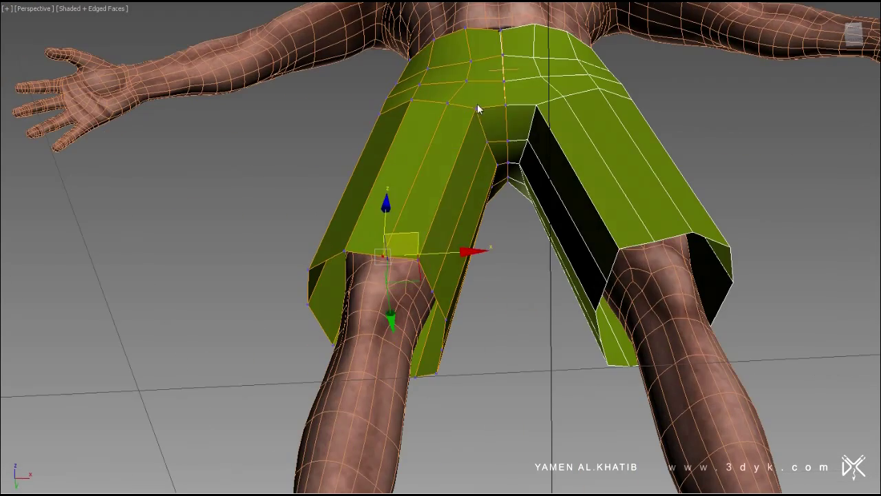
pyautogui.moveTo(421, 265)
pyautogui.keyDown('alt'); pyautogui.mouseDown(button='middle')
pyautogui.moveTo(517, 176)
pyautogui.moveTo(497, 178)
pyautogui.moveTo(480, 305)
pyautogui.moveTo(496, 348)
pyautogui.moveTo(574, 241)
pyautogui.moveTo(693, 143)
pyautogui.mouseUp(button='middle'); pyautogui.keyUp('alt')
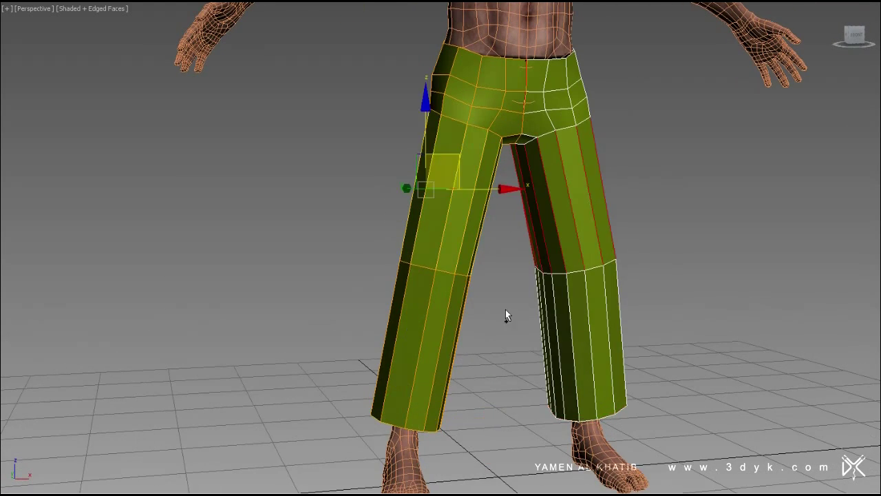
# Connect new edge loops around the right pant leg
pyautogui.keyDown('alt'); pyautogui.moveTo(505, 311); pyautogui.dragTo(453, 255, button='middle'); pyautogui.keyUp('alt')
pyautogui.hotkey('ctrl', 'shift', 'e')
pyautogui.click(449, 304)
pyautogui.scroll(3, 479, 191)
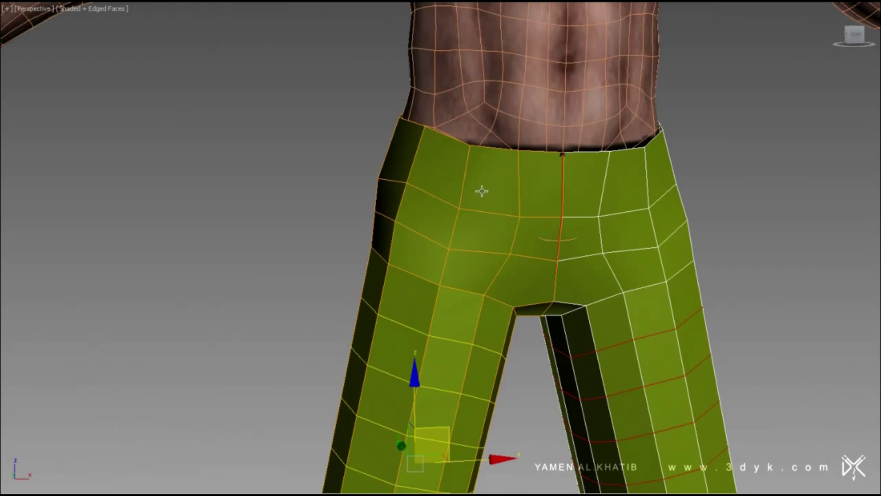
pyautogui.scroll(3, 575, 234)
pyautogui.moveTo(553, 314)
pyautogui.keyDown('alt'); pyautogui.mouseDown(button='middle')
pyautogui.moveTo(527, 250)
pyautogui.moveTo(647, 285)
pyautogui.moveTo(482, 275)
pyautogui.moveTo(393, 250)
pyautogui.moveTo(663, 206)
pyautogui.mouseUp(button='middle'); pyautogui.keyUp('alt')
# Extrude the waistband border edges with height and width reset to 0
pyautogui.hotkey('shift', 'e')
pyautogui.rightClick(451, 272)
pyautogui.rightClick(451, 254)
pyautogui.click(451, 288)
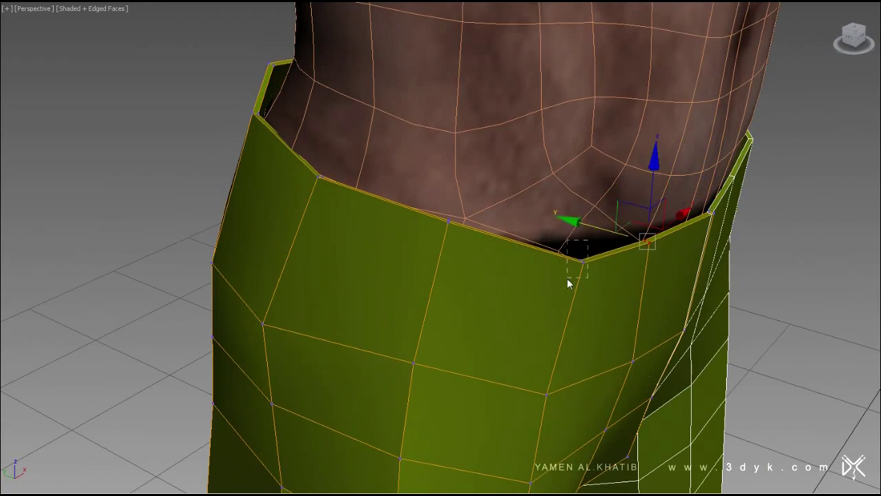
pyautogui.keyDown('alt'); pyautogui.moveTo(531, 389); pyautogui.dragTo(526, 423, button='middle'); pyautogui.keyUp('alt')
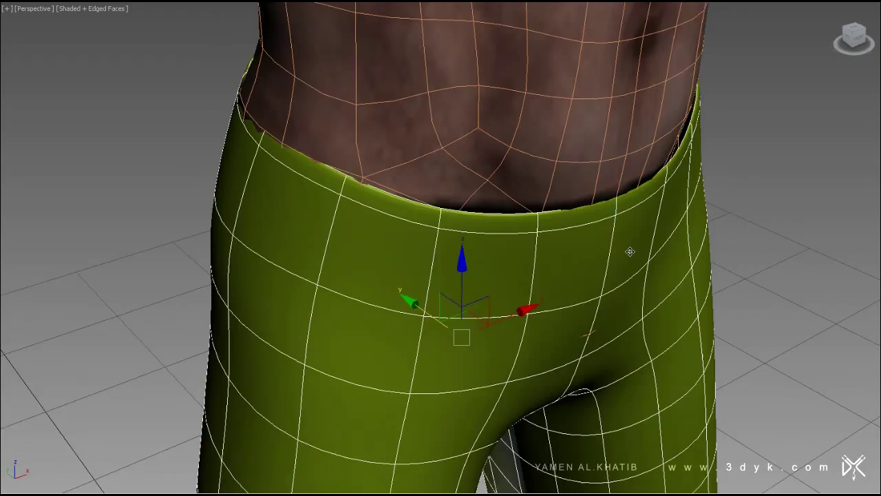
pyautogui.keyDown('alt'); pyautogui.moveTo(626, 252); pyautogui.dragTo(466, 291, button='middle'); pyautogui.keyUp('alt')
pyautogui.scroll(2, 466, 291)
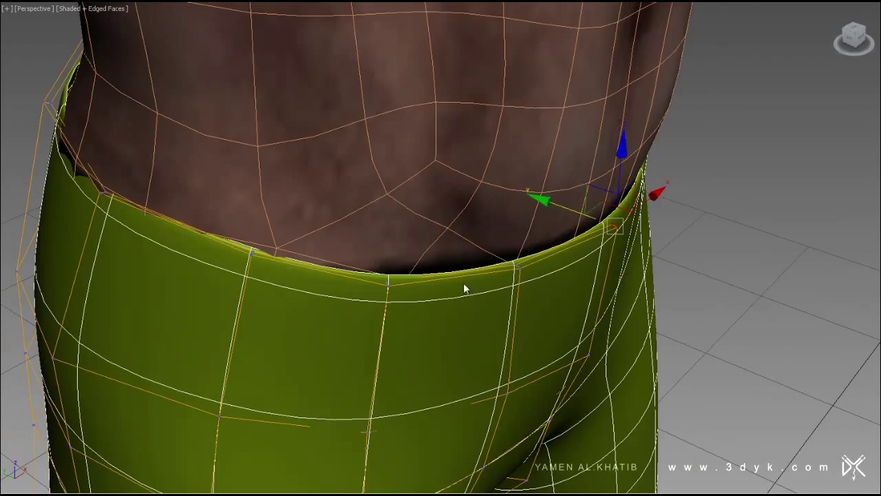
pyautogui.scroll(2, 364, 261)
pyautogui.scroll(-3, 201, 185)
pyautogui.moveTo(201, 185)
pyautogui.keyDown('alt'); pyautogui.mouseDown(button='middle')
pyautogui.moveTo(296, 242)
pyautogui.moveTo(283, 259)
pyautogui.mouseUp(button='middle'); pyautogui.keyUp('alt')
pyautogui.scroll(3, 297, 242)
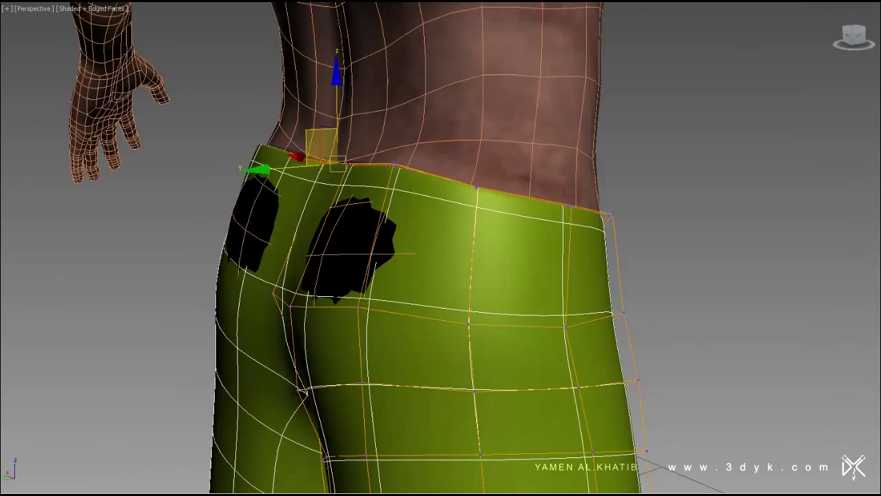
pyautogui.moveTo(456, 330)
pyautogui.keyDown('alt'); pyautogui.mouseDown(button='middle')
pyautogui.moveTo(505, 330)
pyautogui.moveTo(417, 279)
pyautogui.mouseUp(button='middle'); pyautogui.keyUp('alt')
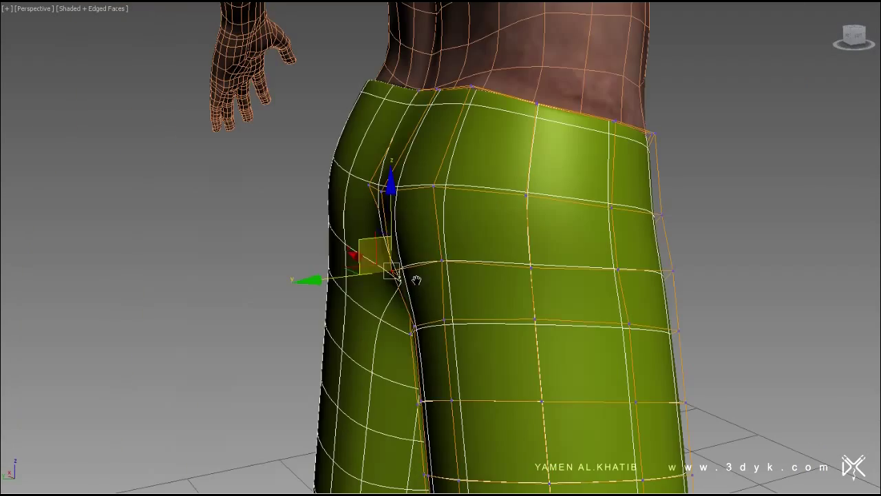
pyautogui.scroll(-3, 448, 338)
pyautogui.moveTo(448, 338)
pyautogui.keyDown('alt'); pyautogui.mouseDown(button='middle')
pyautogui.moveTo(482, 316)
pyautogui.moveTo(554, 297)
pyautogui.moveTo(787, 268)
pyautogui.mouseUp(button='middle'); pyautogui.keyUp('alt')
pyautogui.scroll(4, 482, 316)
pyautogui.press('F3')
pyautogui.press('F3')
pyautogui.click(449, 288)
# Isolate the pants and reduce the connected edges to a single loop
pyautogui.moveTo(403, 297)
pyautogui.keyDown('alt'); pyautogui.mouseDown(button='middle')
pyautogui.moveTo(590, 298)
pyautogui.moveTo(499, 251)
pyautogui.mouseUp(button='middle'); pyautogui.keyUp('alt')
pyautogui.rightClick(499, 251)
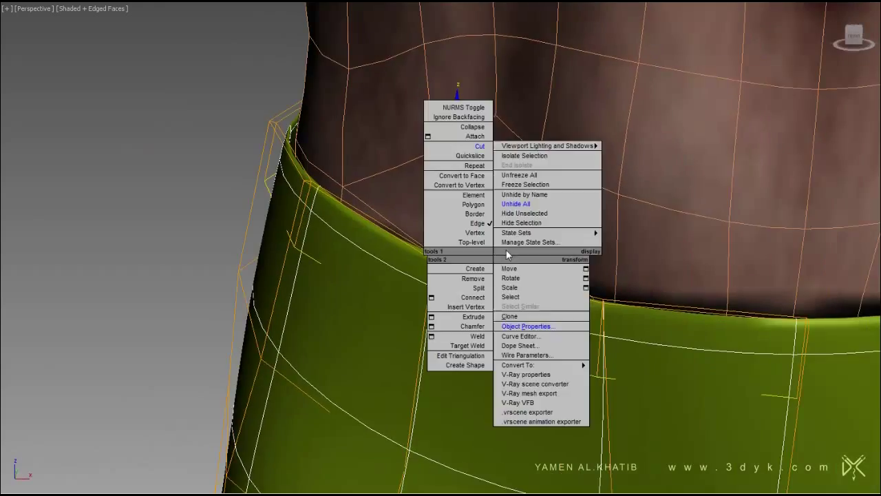
pyautogui.click(537, 152)
pyautogui.moveTo(537, 152)
pyautogui.keyDown('alt'); pyautogui.mouseDown(button='middle')
pyautogui.moveTo(463, 233)
pyautogui.moveTo(291, 197)
pyautogui.moveTo(487, 198)
pyautogui.moveTo(469, 69)
pyautogui.mouseUp(button='middle'); pyautogui.keyUp('alt')
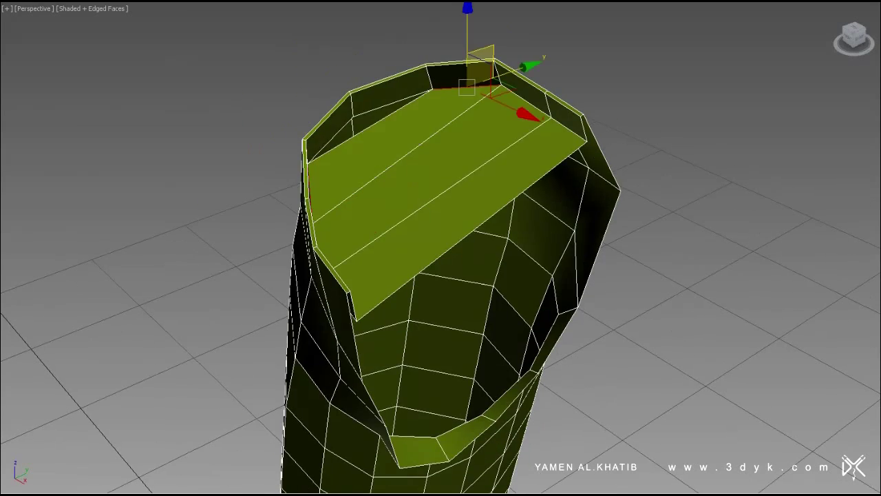
pyautogui.moveTo(363, 124)
pyautogui.keyDown('alt'); pyautogui.mouseDown(button='middle')
pyautogui.moveTo(445, 179)
pyautogui.moveTo(495, 124)
pyautogui.mouseUp(button='middle'); pyautogui.keyUp('alt')
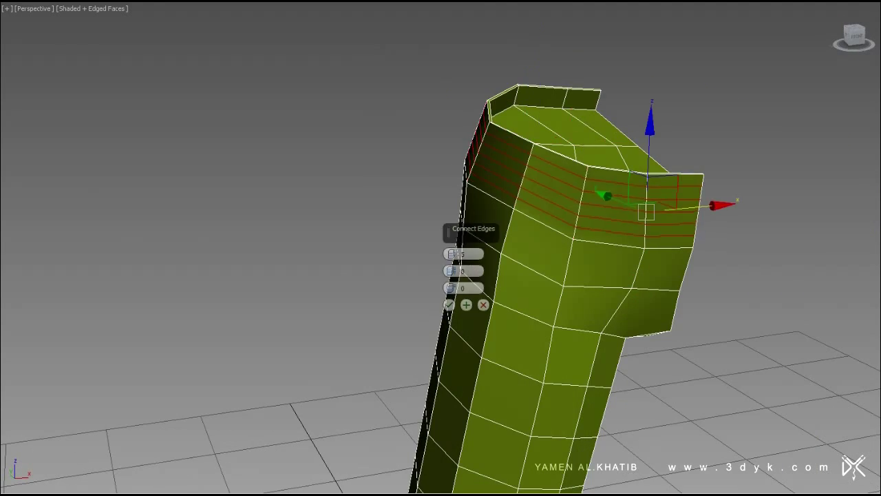
pyautogui.moveTo(453, 252); pyautogui.dragTo(455, 256)
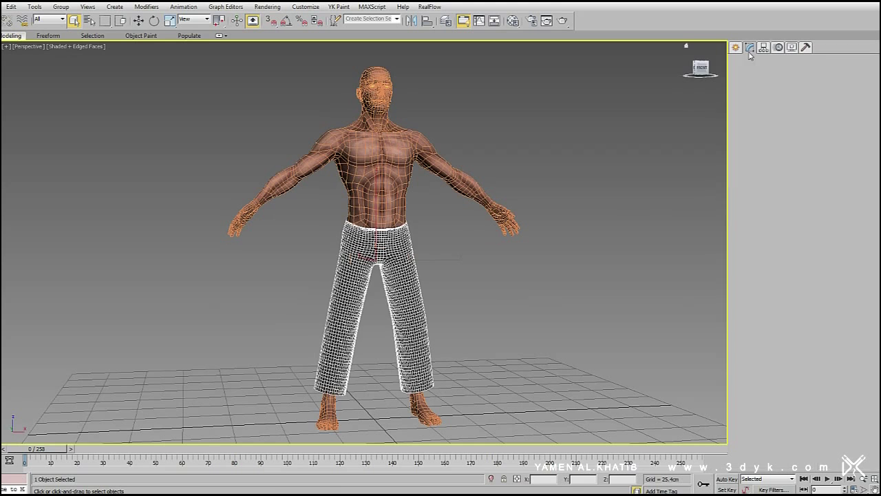
pyautogui.click(770, 74)
# Add a Skin modifier to the pants with the biped's pelvis, spine, thigh, calf and foot bones
pyautogui.press('s')
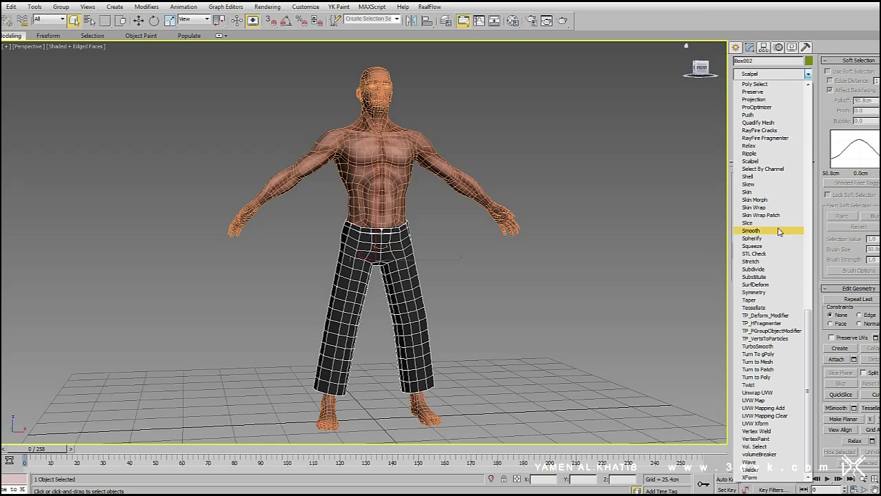
pyautogui.click(774, 191)
pyautogui.click(767, 274)
pyautogui.click(688, 403)
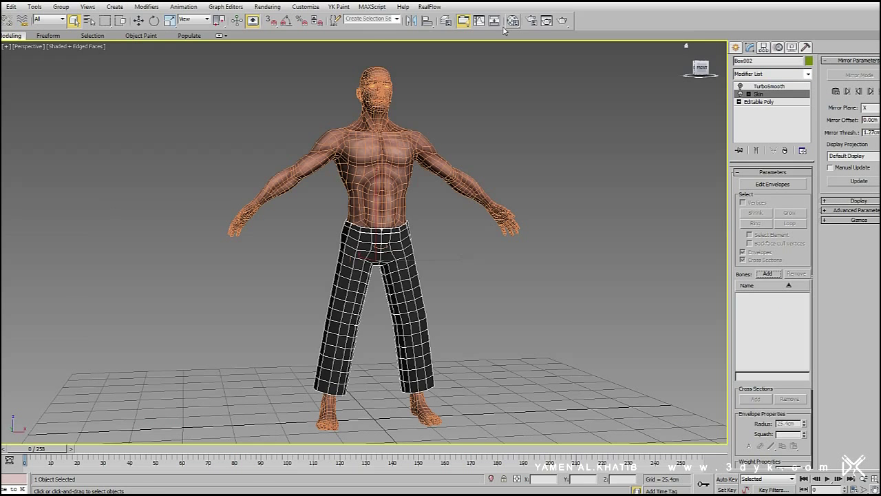
pyautogui.click(767, 274)
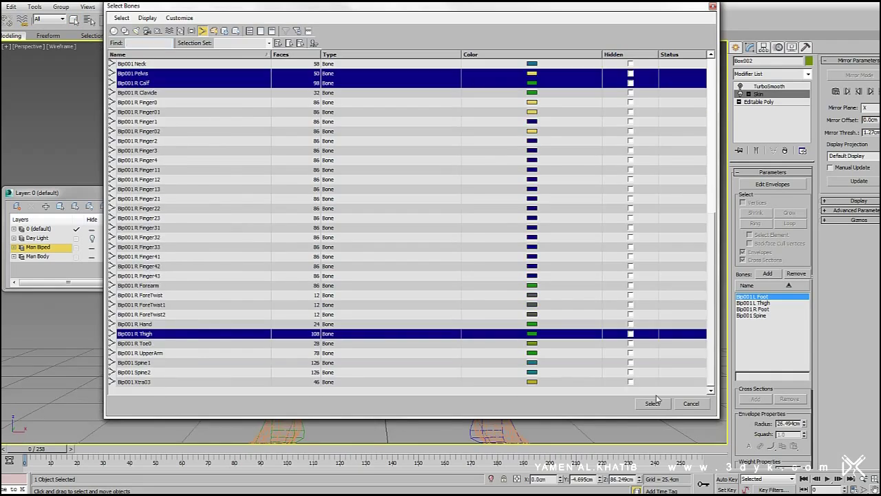
pyautogui.click(652, 403)
# Resize the spine, pelvis and right thigh envelope cross-sections to fit the pants
pyautogui.scroll(-2, 431, 362)
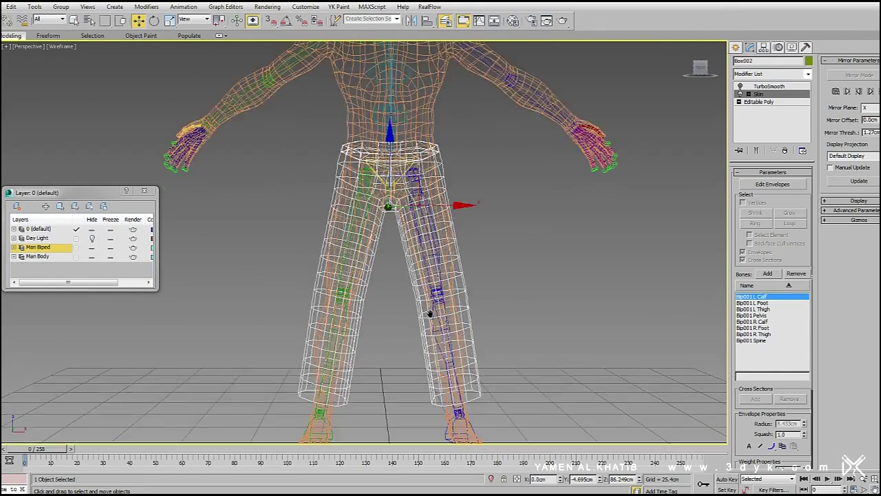
pyautogui.scroll(-2, 441, 268)
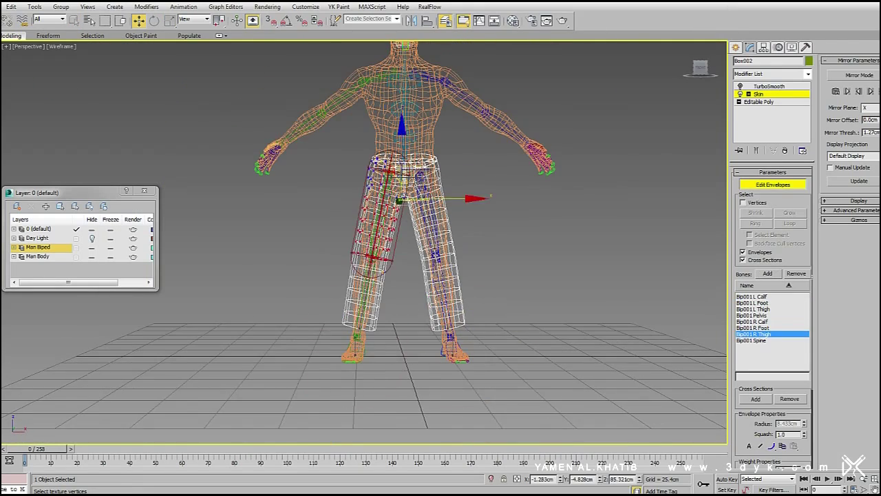
pyautogui.scroll(4, 399, 200)
pyautogui.click(751, 340)
pyautogui.scroll(-3, 399, 207)
pyautogui.scroll(2, 393, 220)
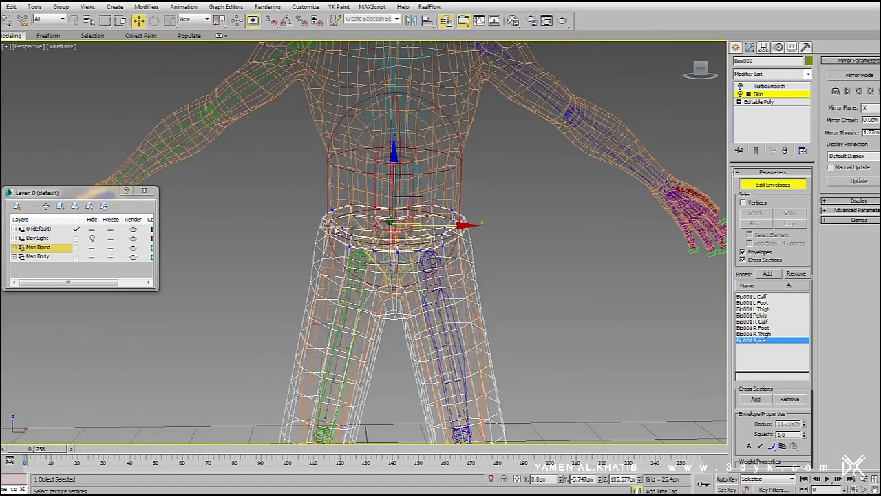
pyautogui.click(335, 229)
pyautogui.press('F3')
pyautogui.keyDown('alt'); pyautogui.moveTo(397, 270); pyautogui.dragTo(344, 262, button='middle'); pyautogui.keyUp('alt')
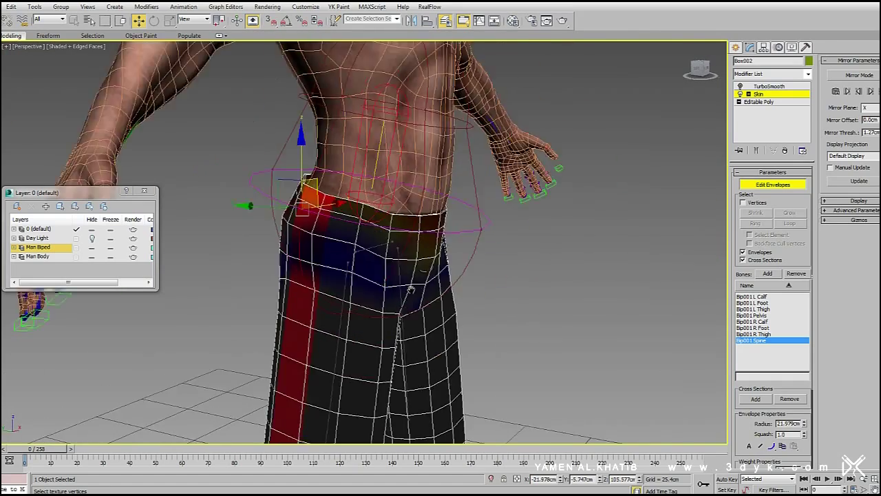
pyautogui.click(315, 257)
pyautogui.click(287, 275)
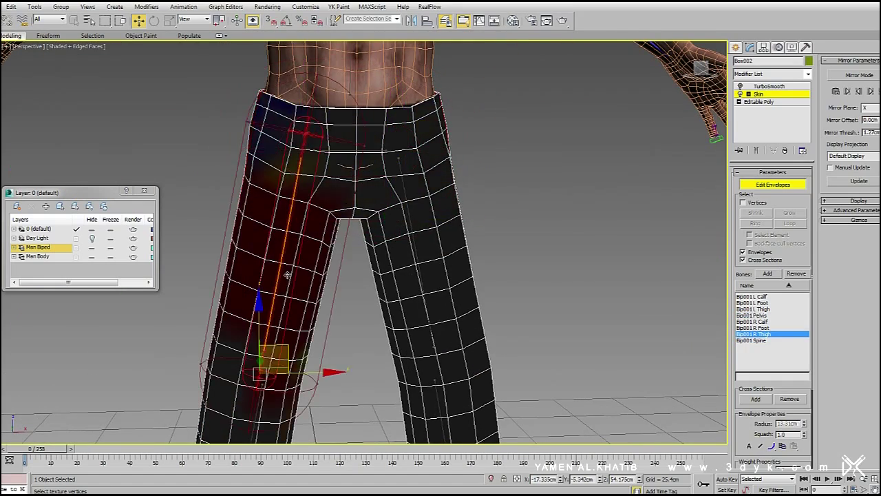
pyautogui.moveTo(351, 344); pyautogui.dragTo(351, 137, button='middle')
pyautogui.click(365, 226)
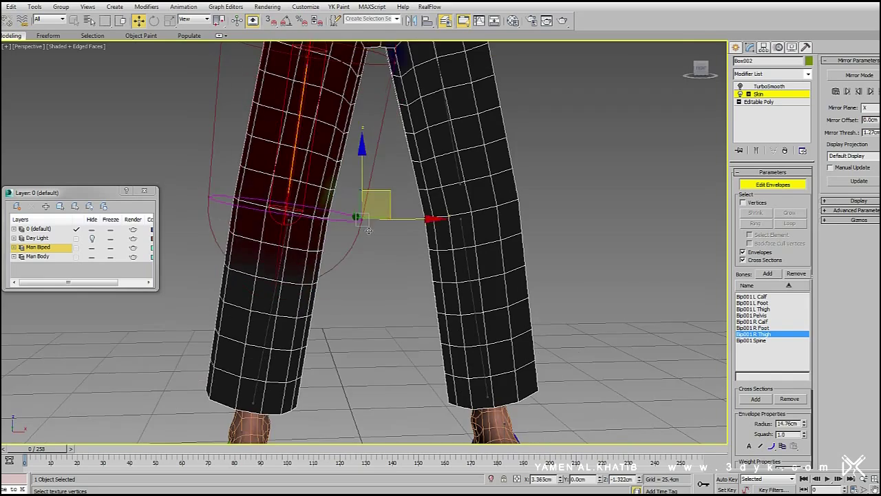
# Adjust the right calf and foot envelopes to fit the lower legs
pyautogui.moveTo(292, 180)
pyautogui.keyDown('alt'); pyautogui.mouseDown(button='middle')
pyautogui.moveTo(344, 217)
pyautogui.moveTo(255, 190)
pyautogui.moveTo(348, 242)
pyautogui.moveTo(298, 323)
pyautogui.mouseUp(button='middle'); pyautogui.keyUp('alt')
pyautogui.click(255, 191)
pyautogui.moveTo(318, 346)
pyautogui.keyDown('alt'); pyautogui.mouseDown(button='middle')
pyautogui.moveTo(286, 339)
pyautogui.moveTo(341, 290)
pyautogui.mouseUp(button='middle'); pyautogui.keyUp('alt')
pyautogui.click(286, 338)
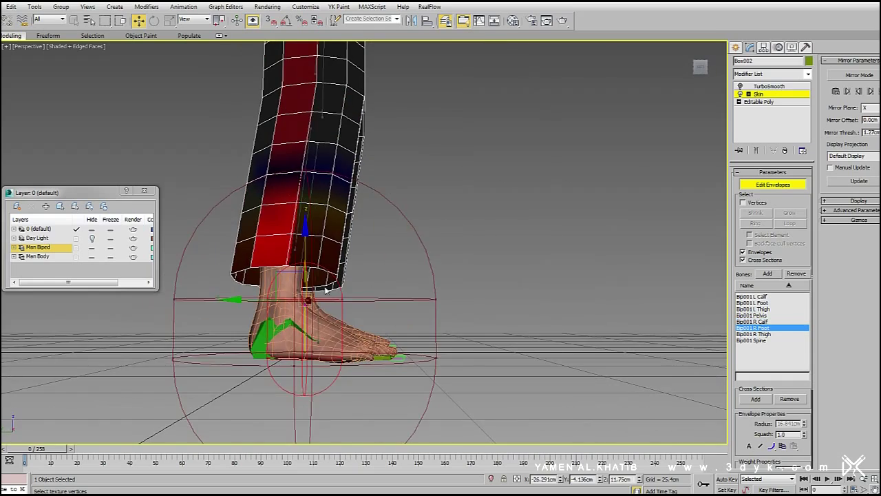
pyautogui.press('z')
pyautogui.keyDown('alt'); pyautogui.moveTo(364, 248); pyautogui.dragTo(372, 234, button='middle'); pyautogui.keyUp('alt')
pyautogui.scroll(3, 363, 240)
# Exit envelope editing, reselect the pants and show TurboSmooth in the stack
pyautogui.click(482, 386)
pyautogui.scroll(-2, 482, 385)
pyautogui.click(320, 410)
pyautogui.moveTo(320, 409)
pyautogui.keyDown('alt'); pyautogui.mouseDown(button='middle')
pyautogui.moveTo(289, 357)
pyautogui.moveTo(323, 344)
pyautogui.mouseUp(button='middle'); pyautogui.keyUp('alt')
pyautogui.click(331, 275)
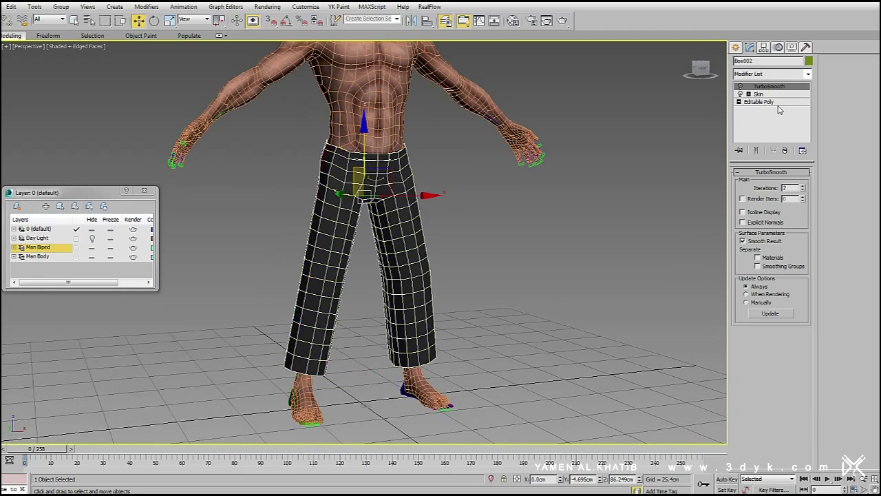
pyautogui.click(740, 86)
# Reselect the pants and add a Cloth modifier to them
pyautogui.hotkey('ctrl', 'z')
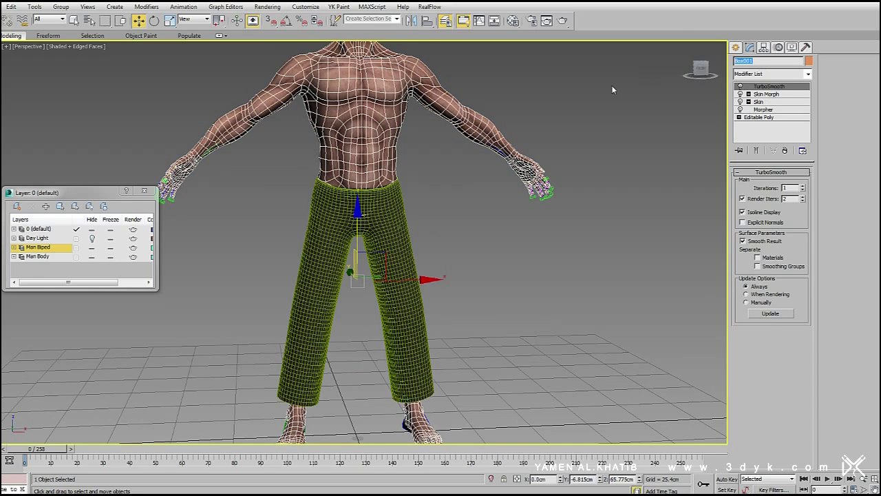
pyautogui.click(358, 310)
pyautogui.click(808, 73)
pyautogui.click(759, 91)
# Make a Preserve group from the waistband vertices with soft falloff turned on
pyautogui.press('1')
pyautogui.scroll(4, 358, 154)
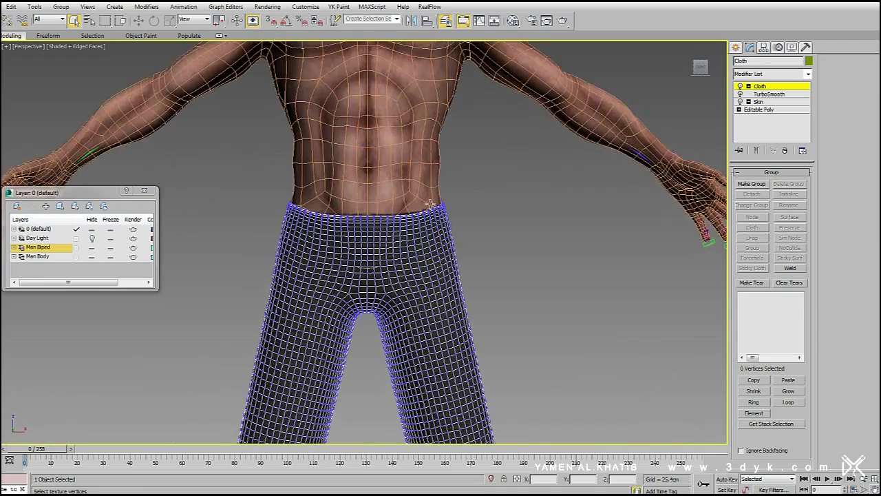
pyautogui.press('F3')
pyautogui.moveTo(473, 181); pyautogui.dragTo(276, 221)
pyautogui.click(762, 188)
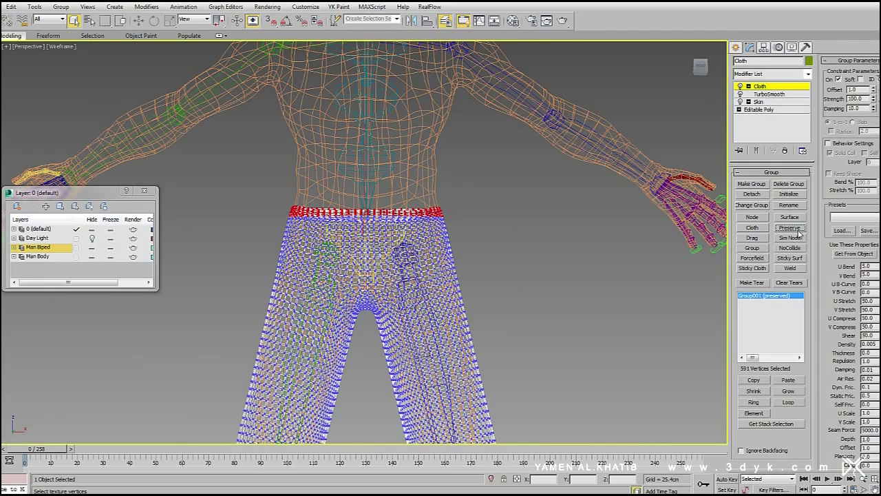
pyautogui.scroll(-5, 847, 275)
pyautogui.click(830, 293)
pyautogui.moveTo(877, 320); pyautogui.dragTo(877, 344)
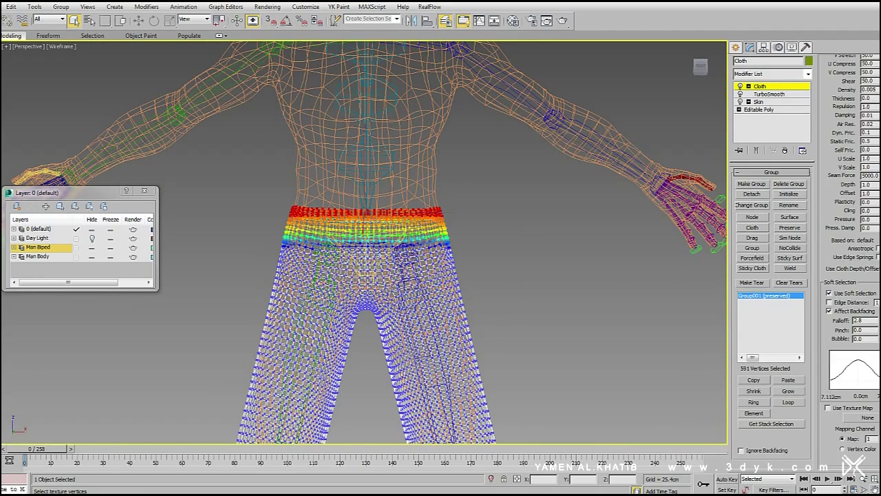
pyautogui.scroll(5, 854, 248)
pyautogui.scroll(5, 853, 247)
# In Object Properties, add Body as a collision object and set the pants to Cloth
pyautogui.click(759, 86)
pyautogui.click(764, 187)
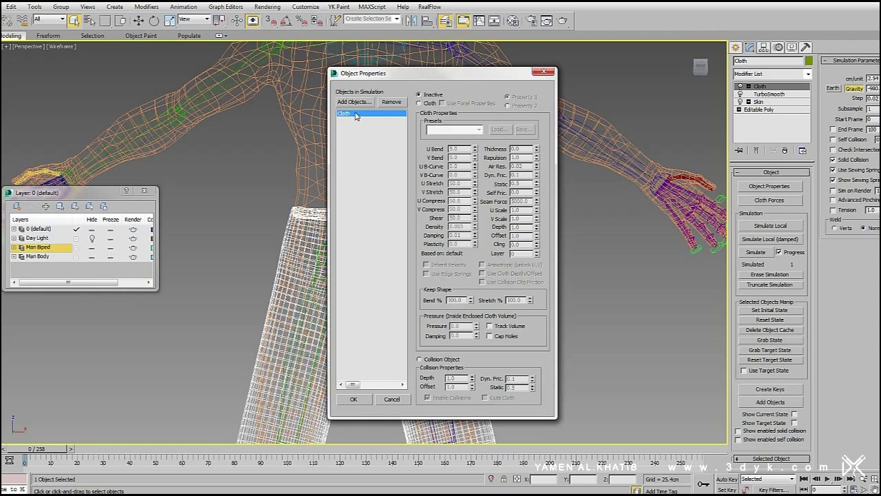
pyautogui.click(354, 101)
pyautogui.click(139, 63)
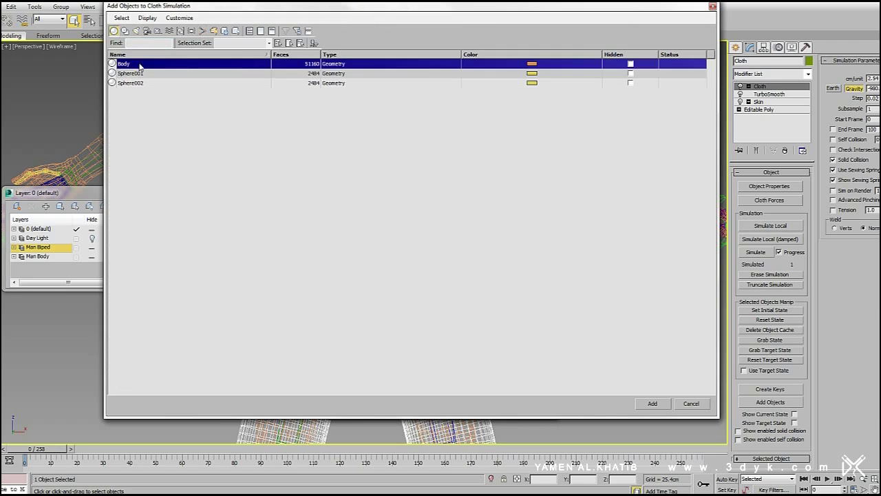
pyautogui.doubleClick(139, 64)
pyautogui.write('0.2')
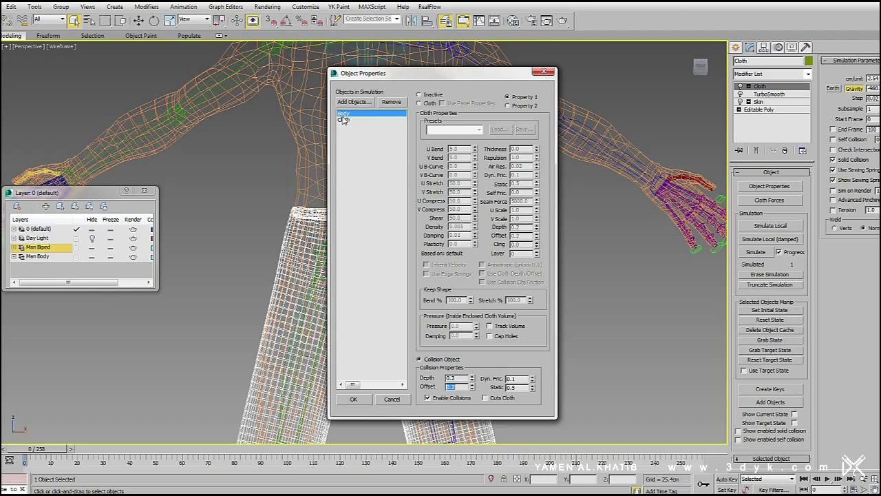
pyautogui.click(342, 119)
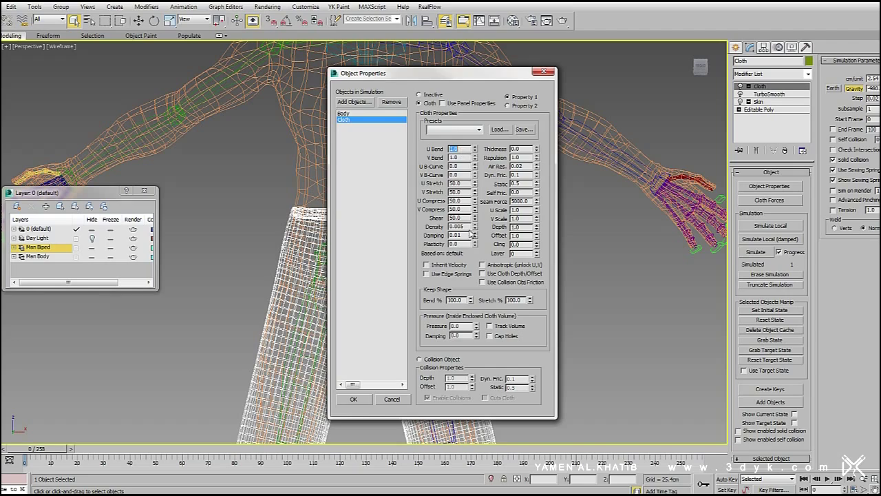
pyautogui.write('5')
pyautogui.click(370, 399)
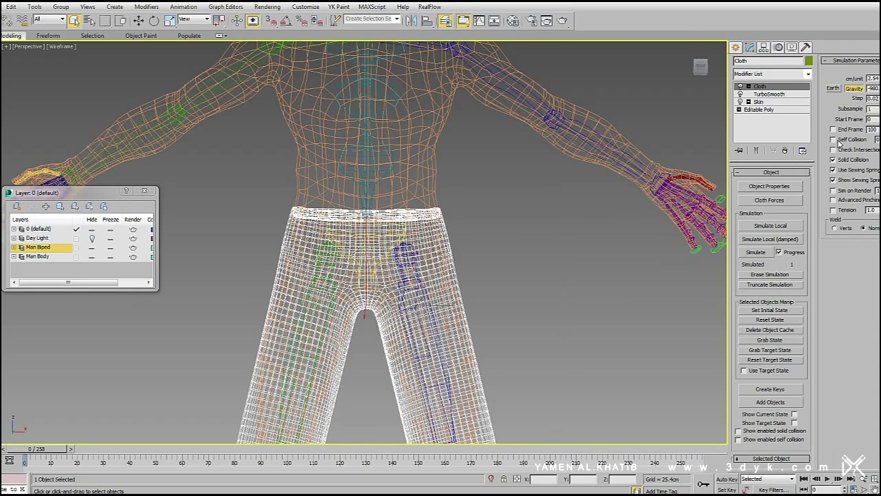
# Return to a shaded front view and run the cloth simulation
pyautogui.scroll(-5, 552, 221)
pyautogui.press('F3')
pyautogui.keyDown('alt'); pyautogui.moveTo(468, 234); pyautogui.dragTo(415, 244, button='middle'); pyautogui.keyUp('alt')
pyautogui.hotkey('shift', 'z')
pyautogui.click(760, 253)
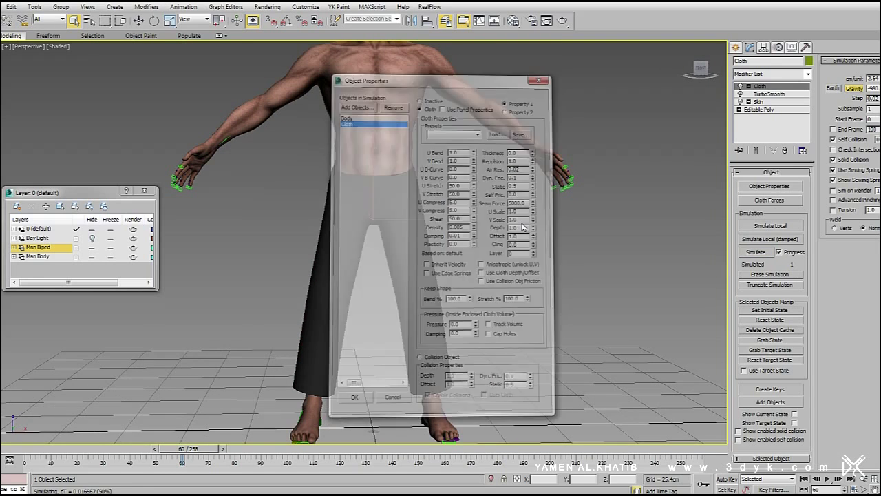
# Reselect the waistband vertices in Group mode, adding extra waist vertices around the hips
pyautogui.click(764, 94)
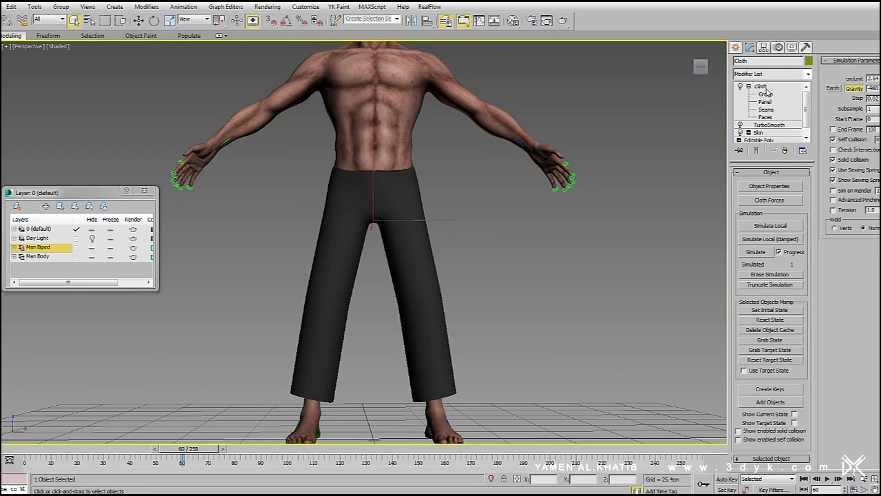
pyautogui.scroll(5, 385, 193)
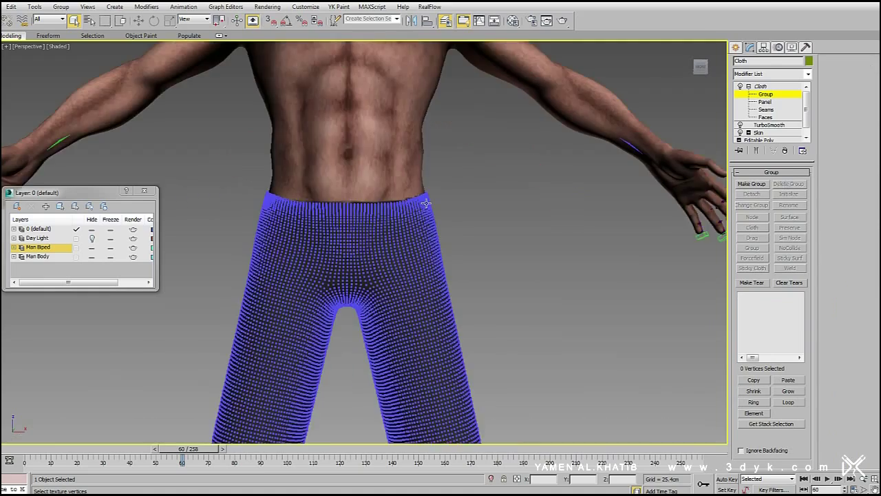
pyautogui.moveTo(272, 197); pyautogui.dragTo(272, 198)
pyautogui.keyDown('alt'); pyautogui.moveTo(272, 198); pyautogui.dragTo(344, 193, button='middle'); pyautogui.keyUp('alt')
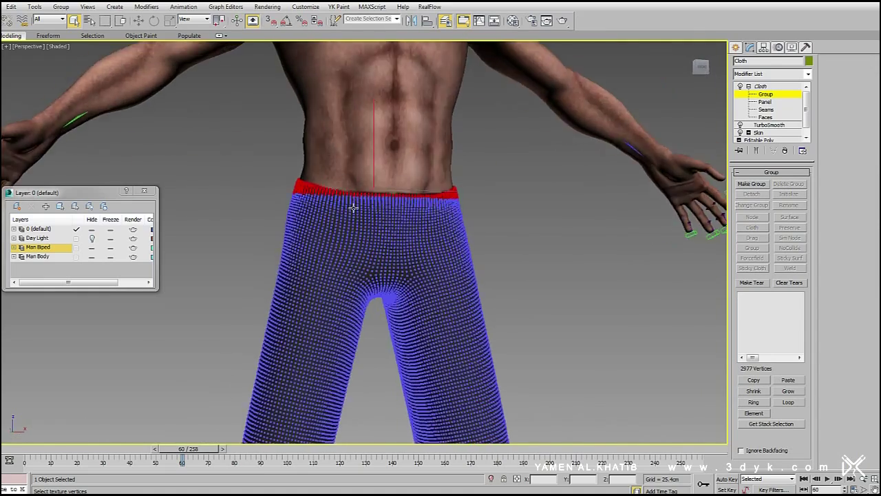
pyautogui.scroll(5, 358, 185)
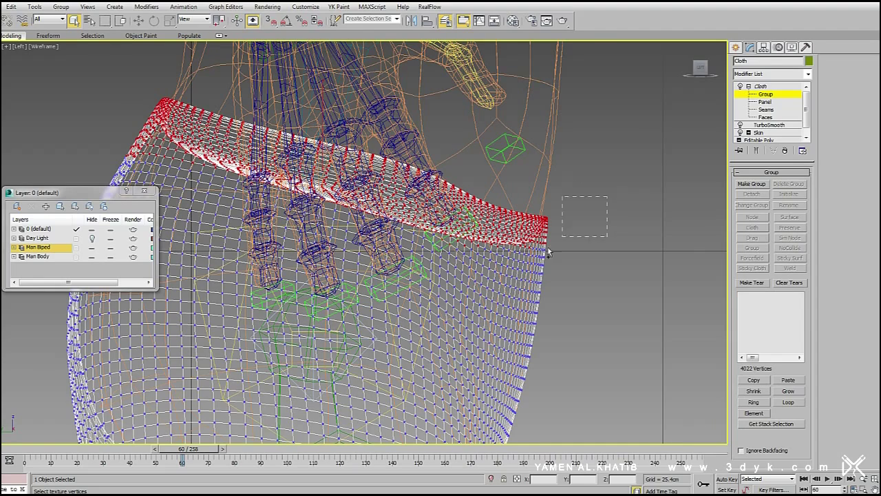
pyautogui.click(493, 269)
pyautogui.keyDown('alt'); pyautogui.moveTo(493, 268); pyautogui.dragTo(403, 261, button='middle'); pyautogui.keyUp('alt')
# Tighten the soft falloff onto the waistband and enable the group's ID constraint
pyautogui.press('p')
pyautogui.press('F3')
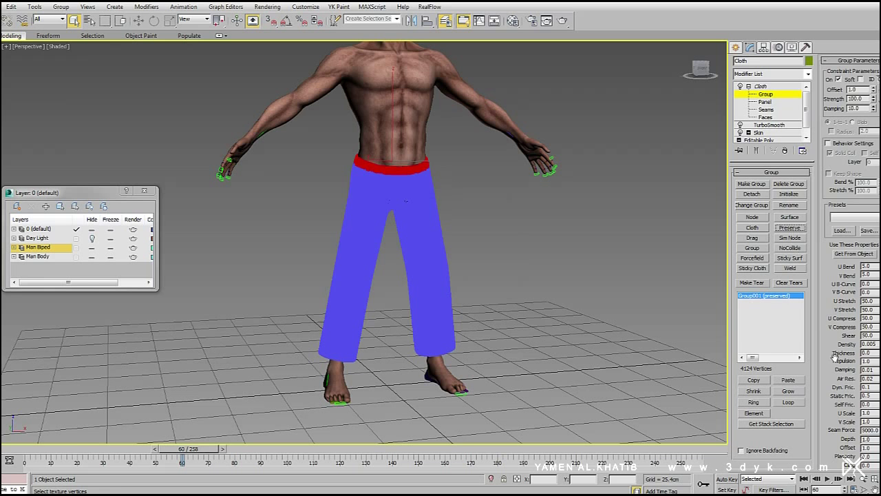
pyautogui.scroll(-5, 833, 355)
pyautogui.moveTo(833, 296); pyautogui.dragTo(833, 316)
pyautogui.scroll(5, 829, 136)
pyautogui.click(860, 79)
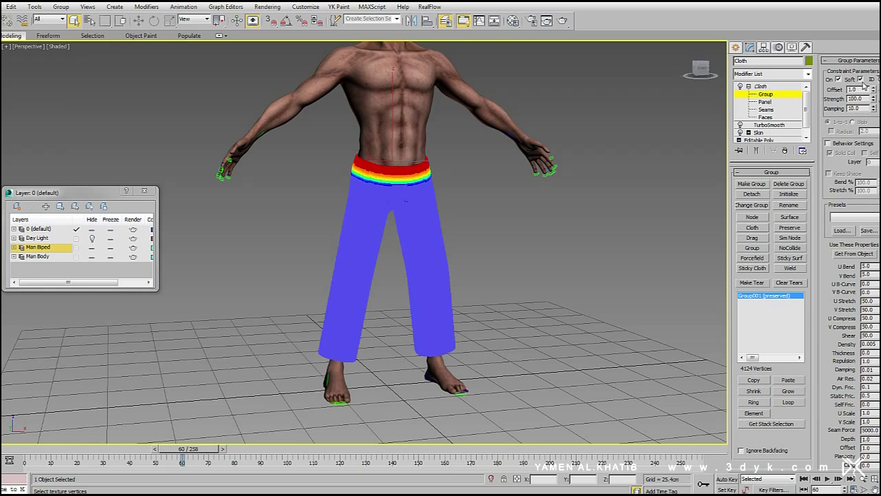
# Verify in Object Properties that the pants are Cloth and the body is a collider
pyautogui.click(760, 86)
pyautogui.click(769, 186)
pyautogui.click(343, 120)
pyautogui.click(344, 113)
pyautogui.press('Return')
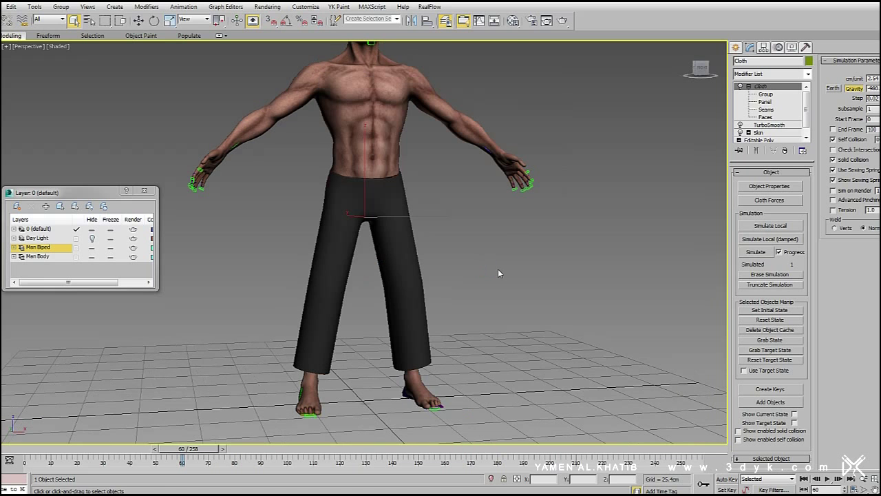
# Rerun the simulation to about frame 105, stop it, and deselect everything
pyautogui.click(767, 255)
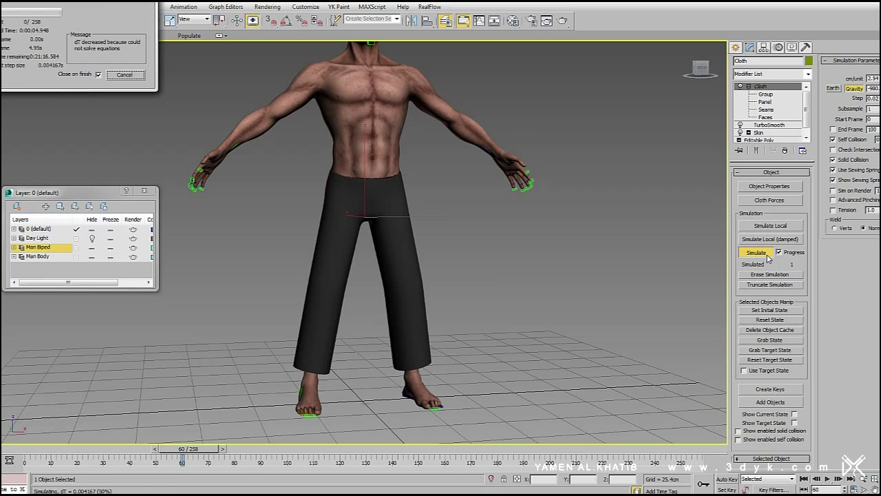
pyautogui.moveTo(85, 1); pyautogui.dragTo(167, 63)
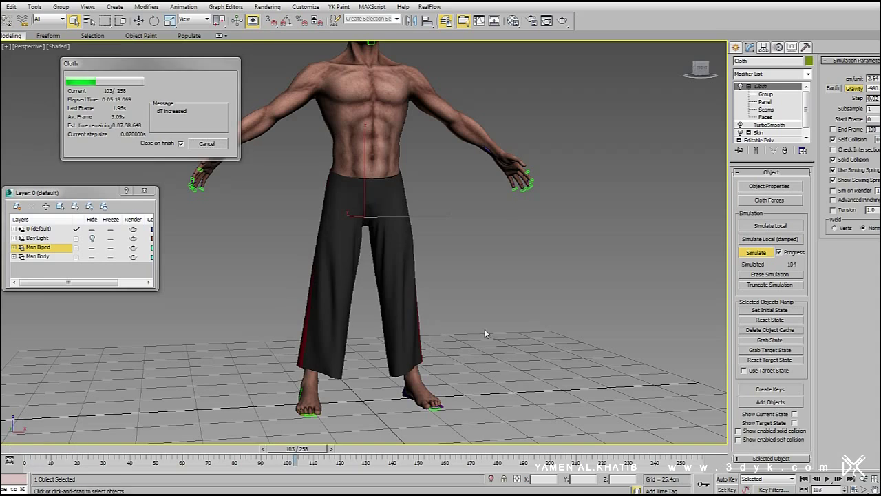
pyautogui.click(214, 147)
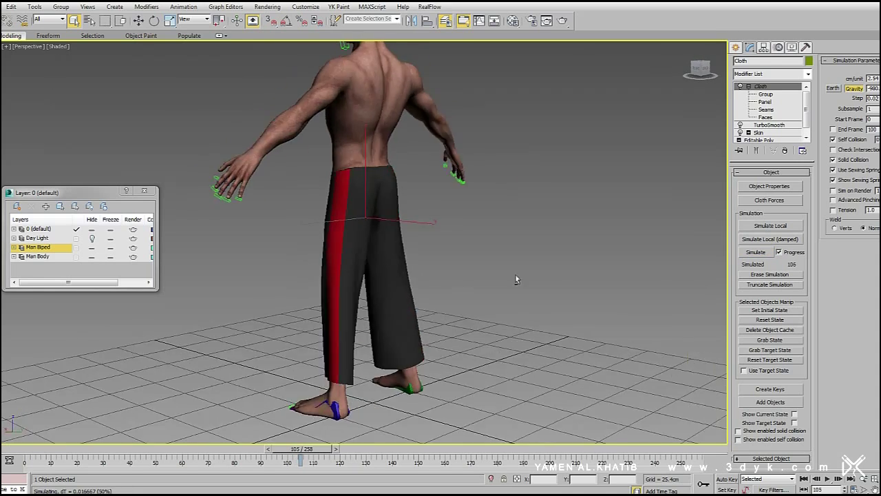
pyautogui.click(299, 283)
pyautogui.scroll(-3, 299, 282)
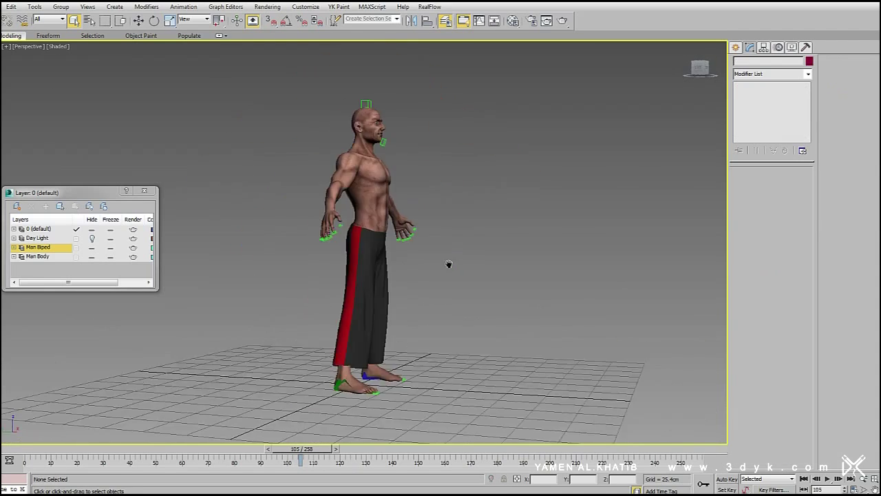